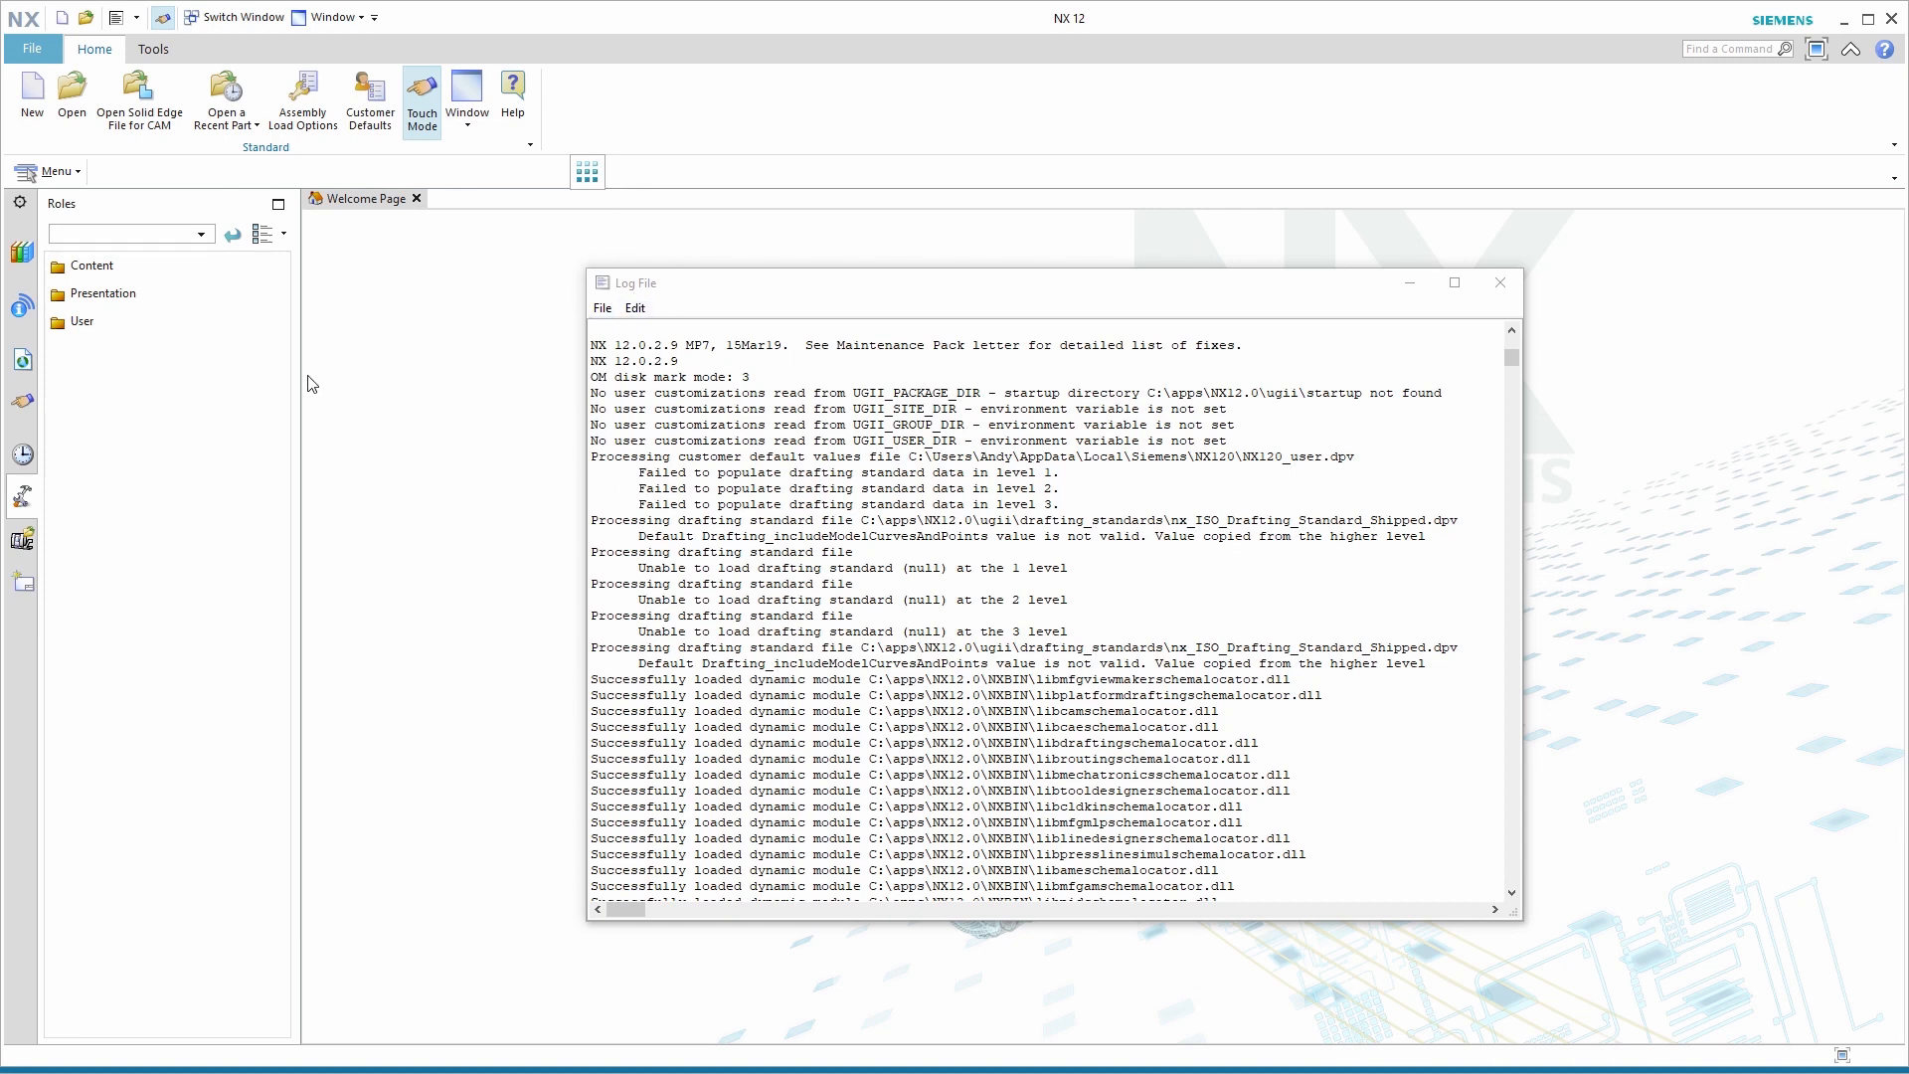
- Highlight the log file line that gives the path of the processed customer default values file
left_click(27, 51)
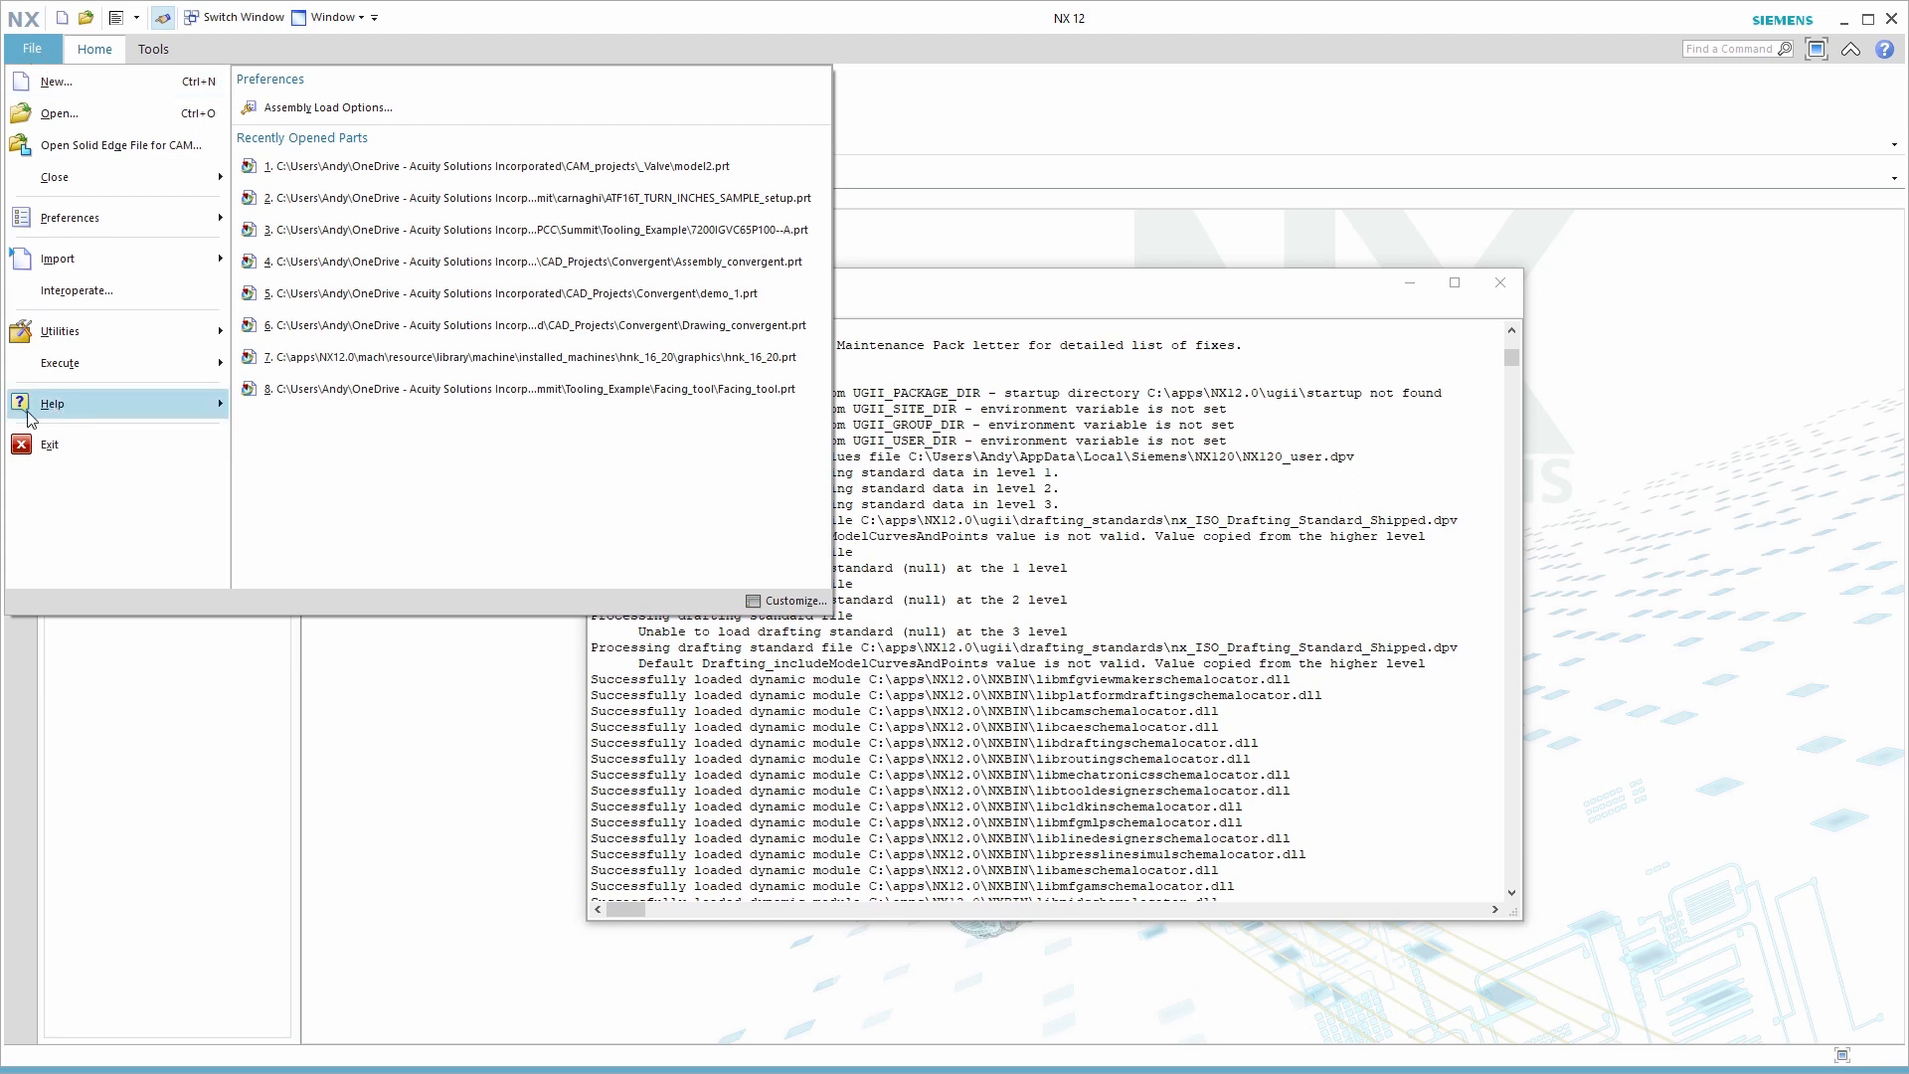
mouse_move(38, 408)
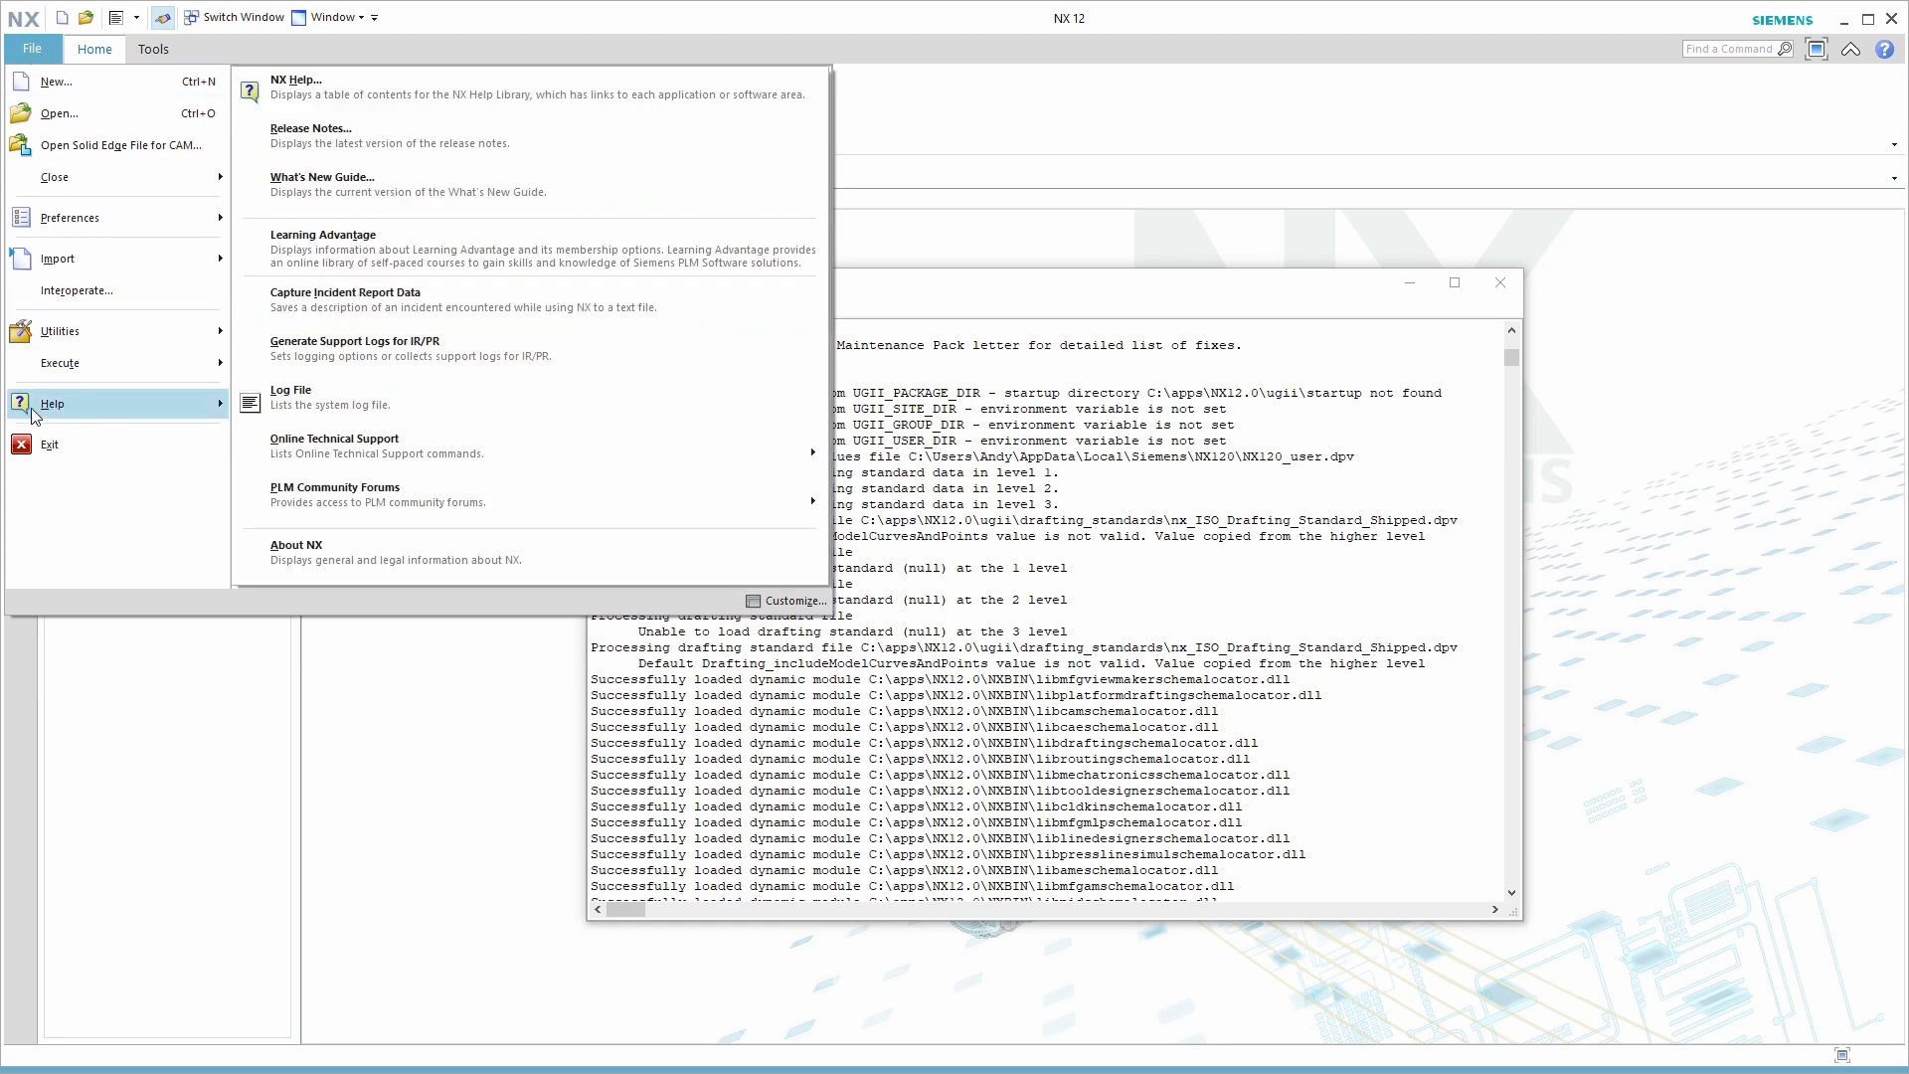
left_click(425, 835)
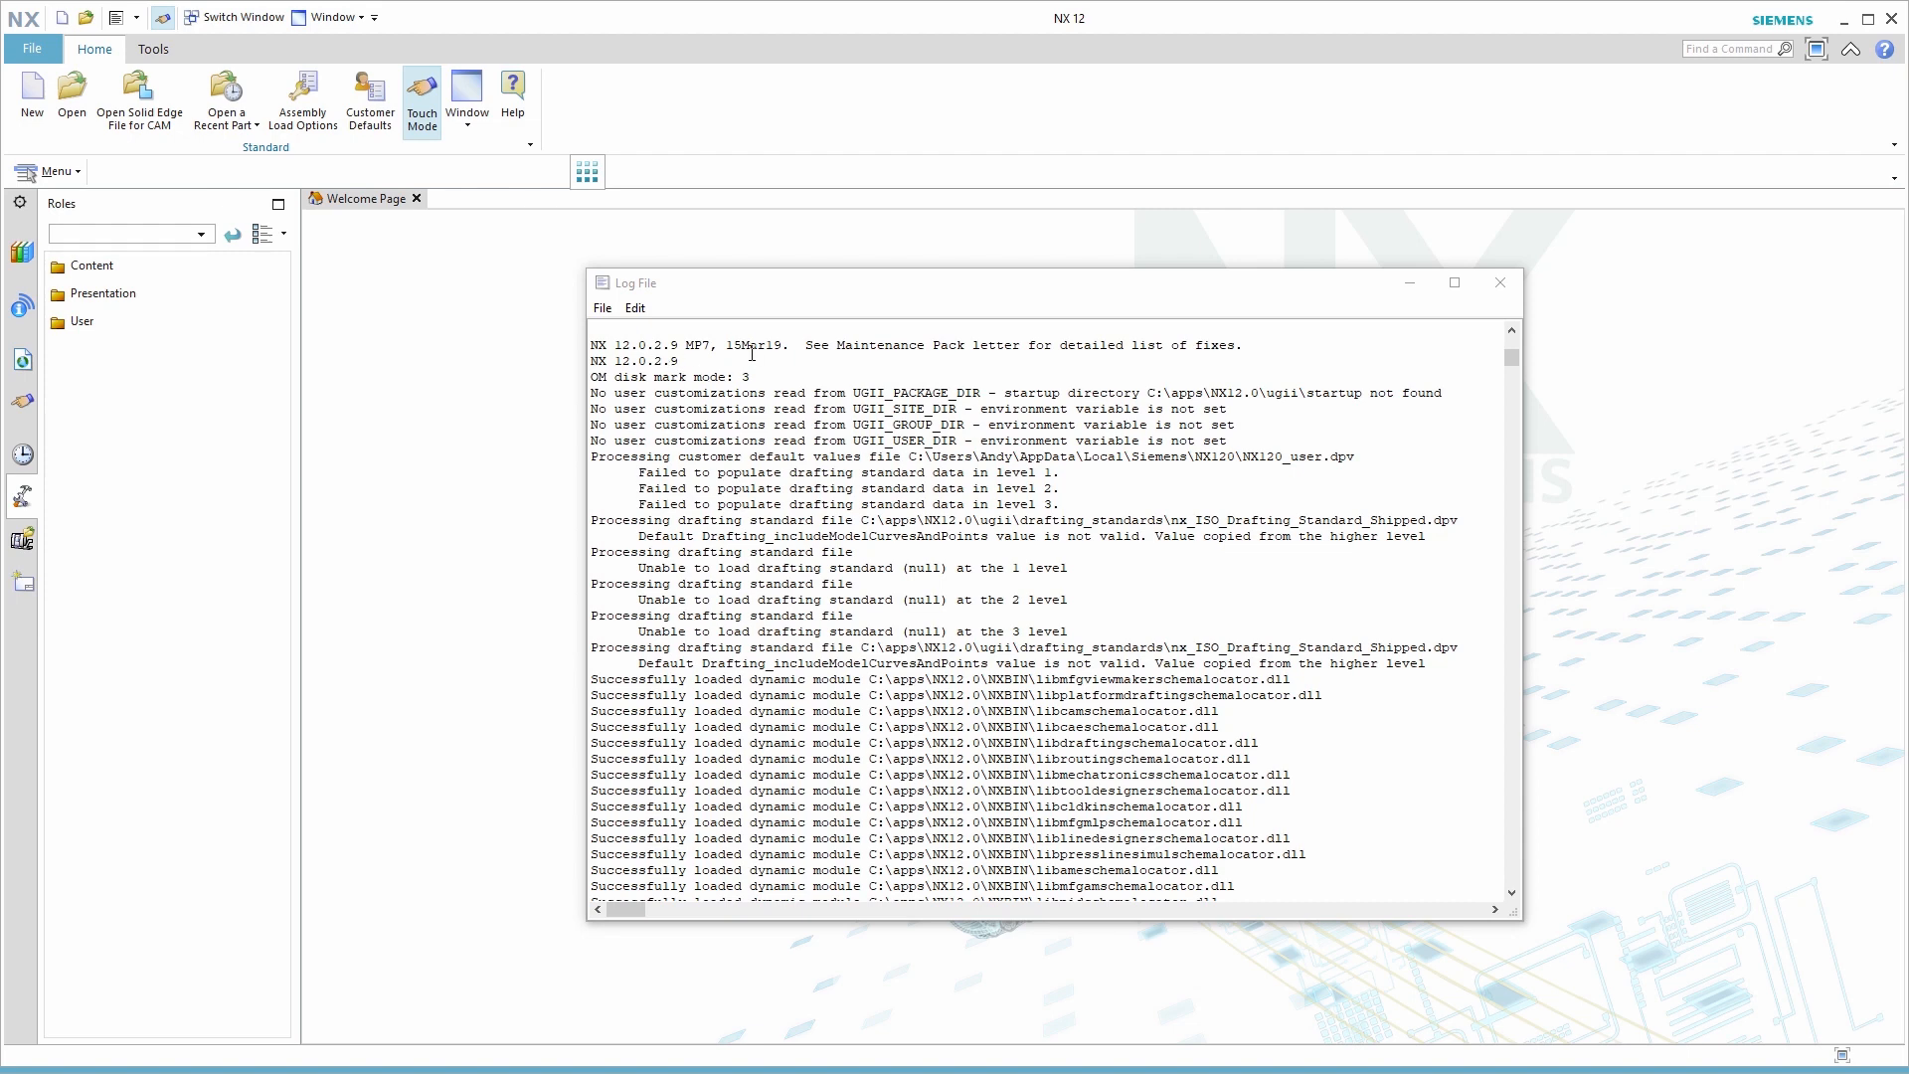
left_click(701, 344)
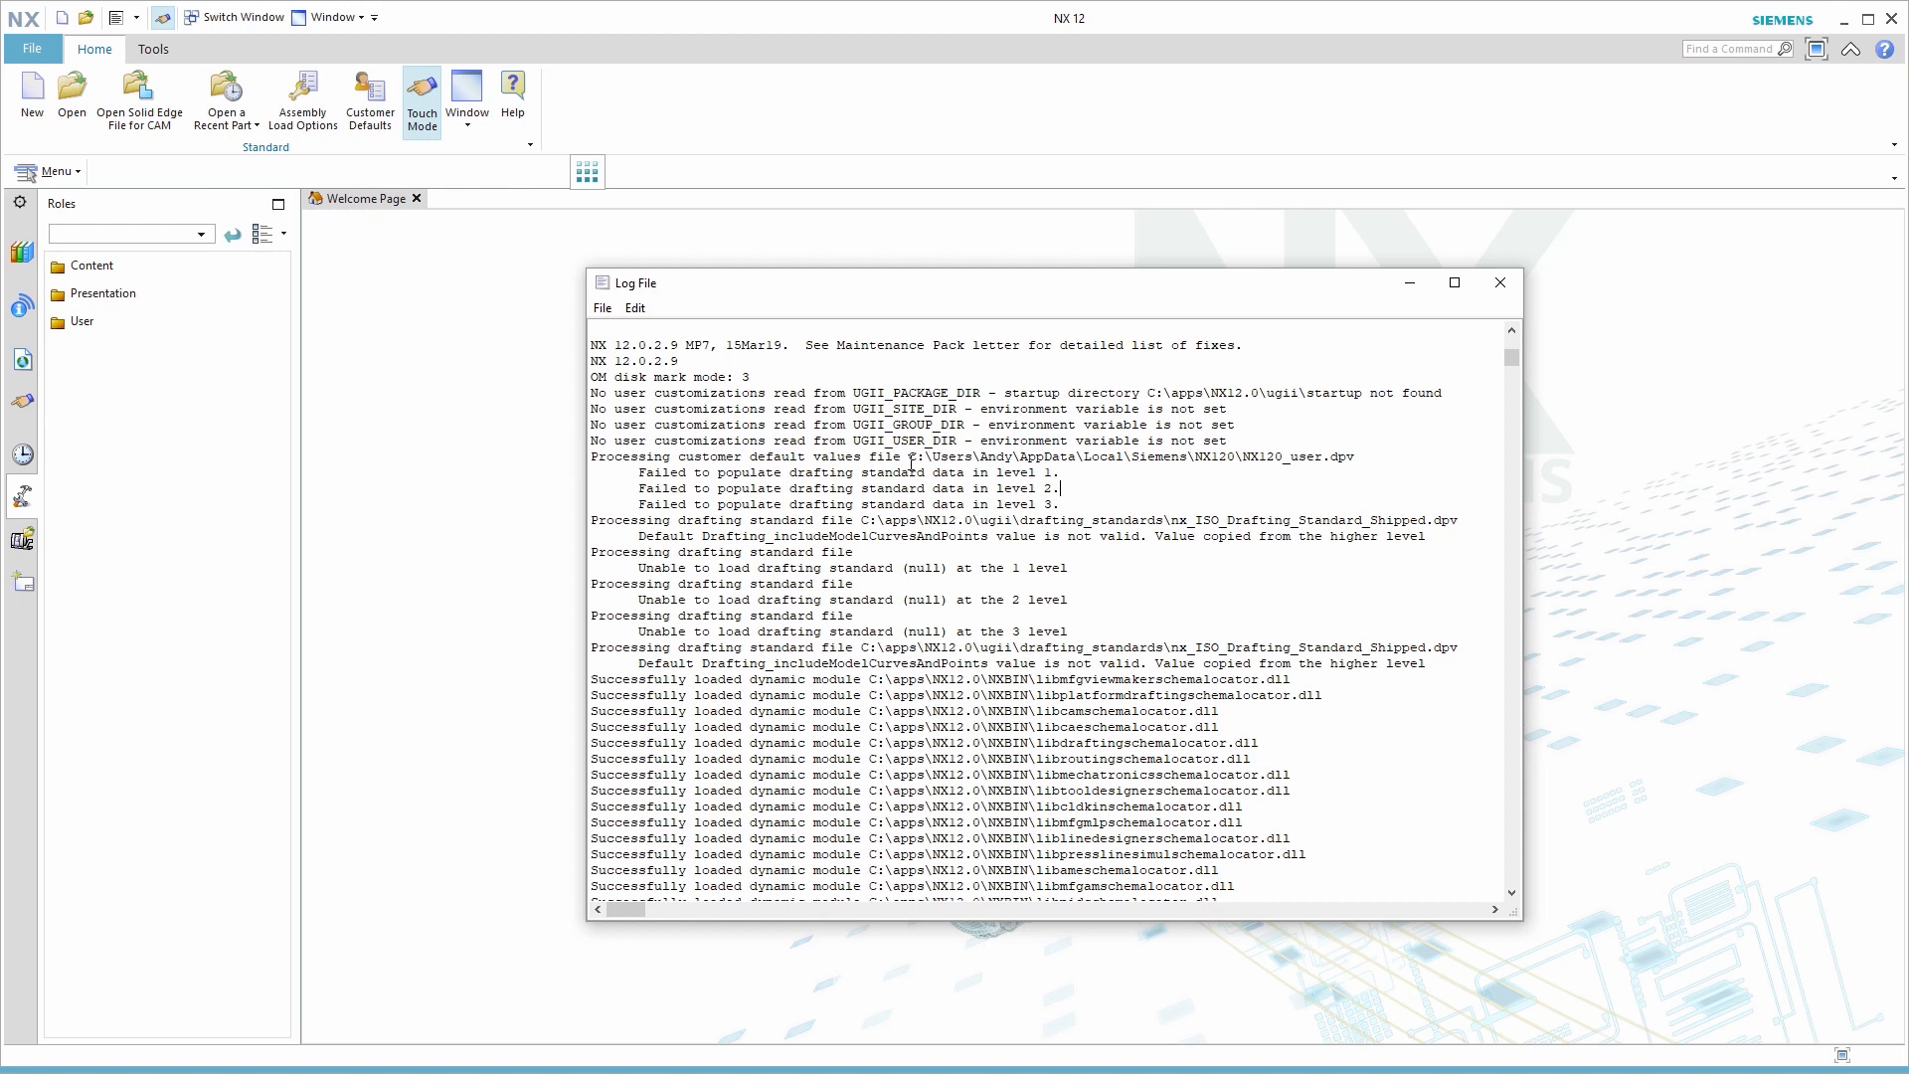
triple_click(1280, 453)
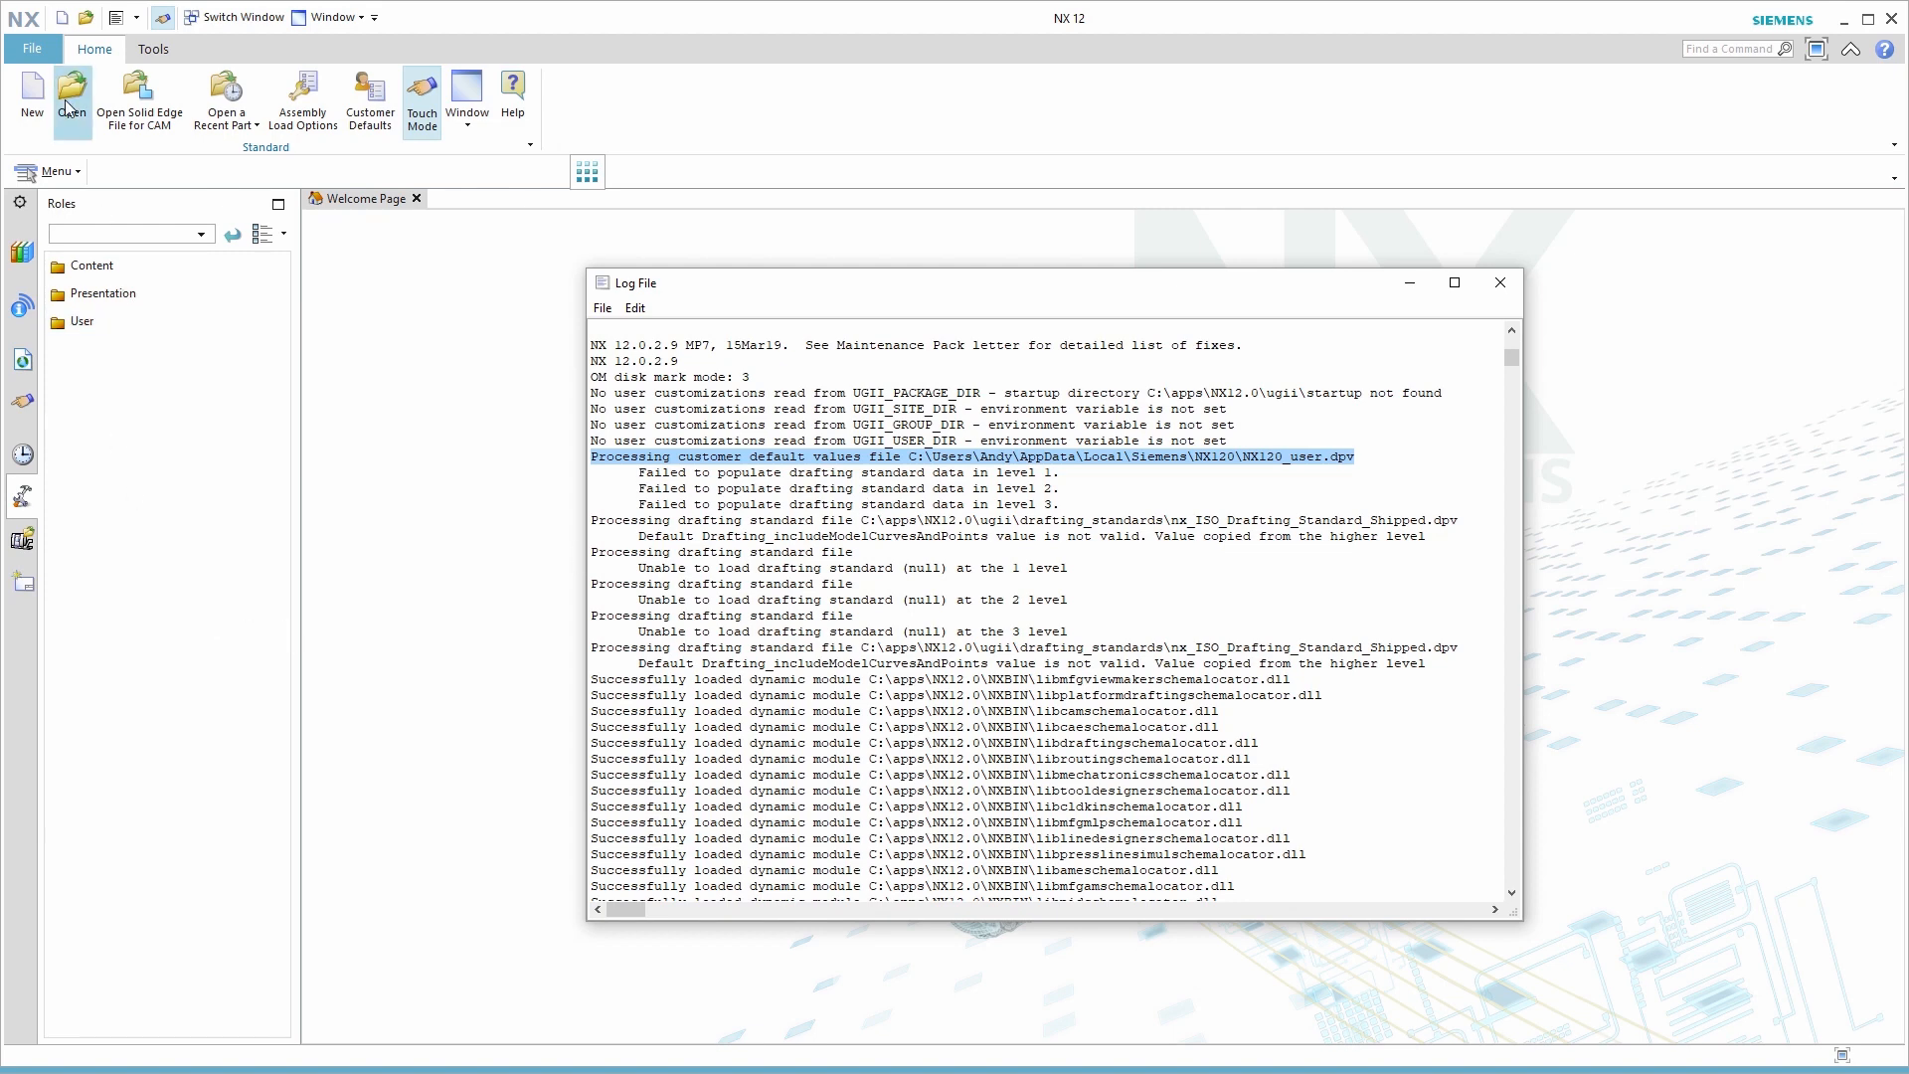
- Review the user-level modified settings in Customer Defaults through Manage Current Settings, leaving without changes
left_click(40, 53)
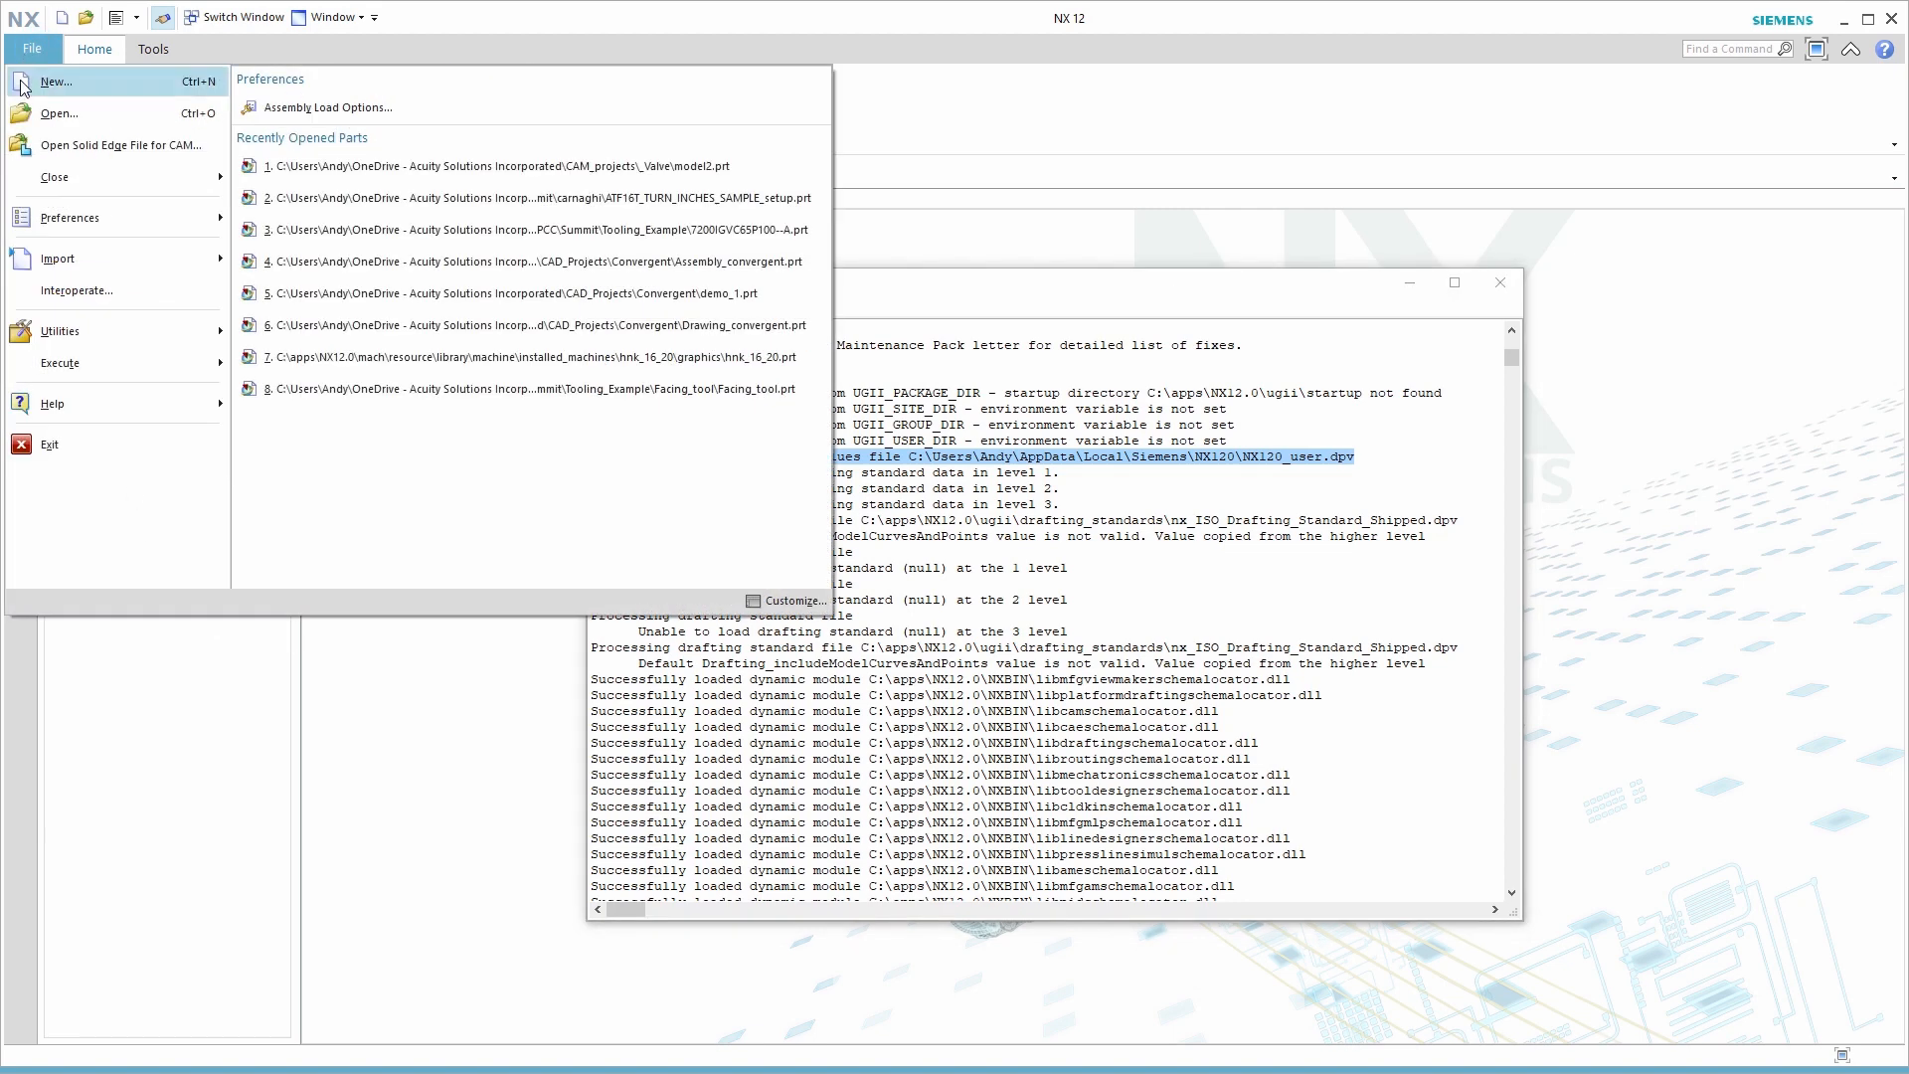
mouse_move(72, 368)
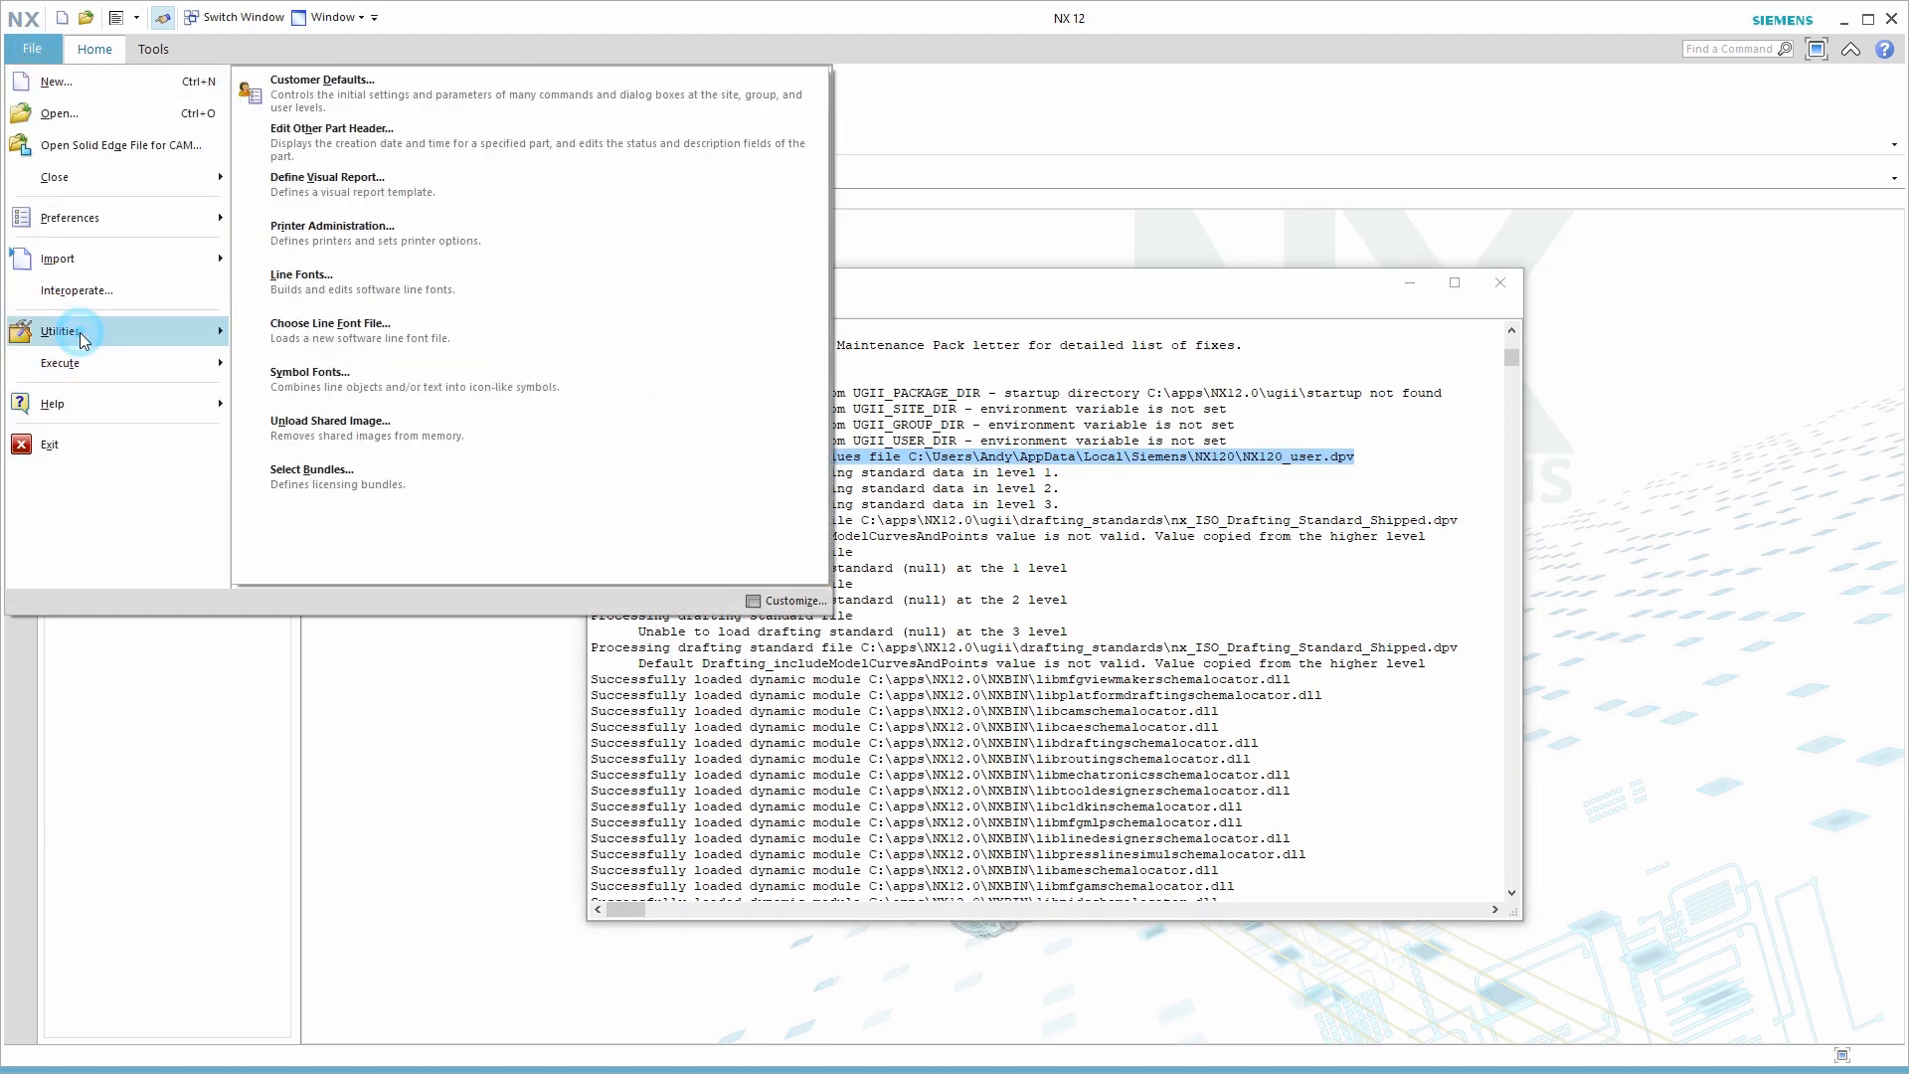
left_click(354, 94)
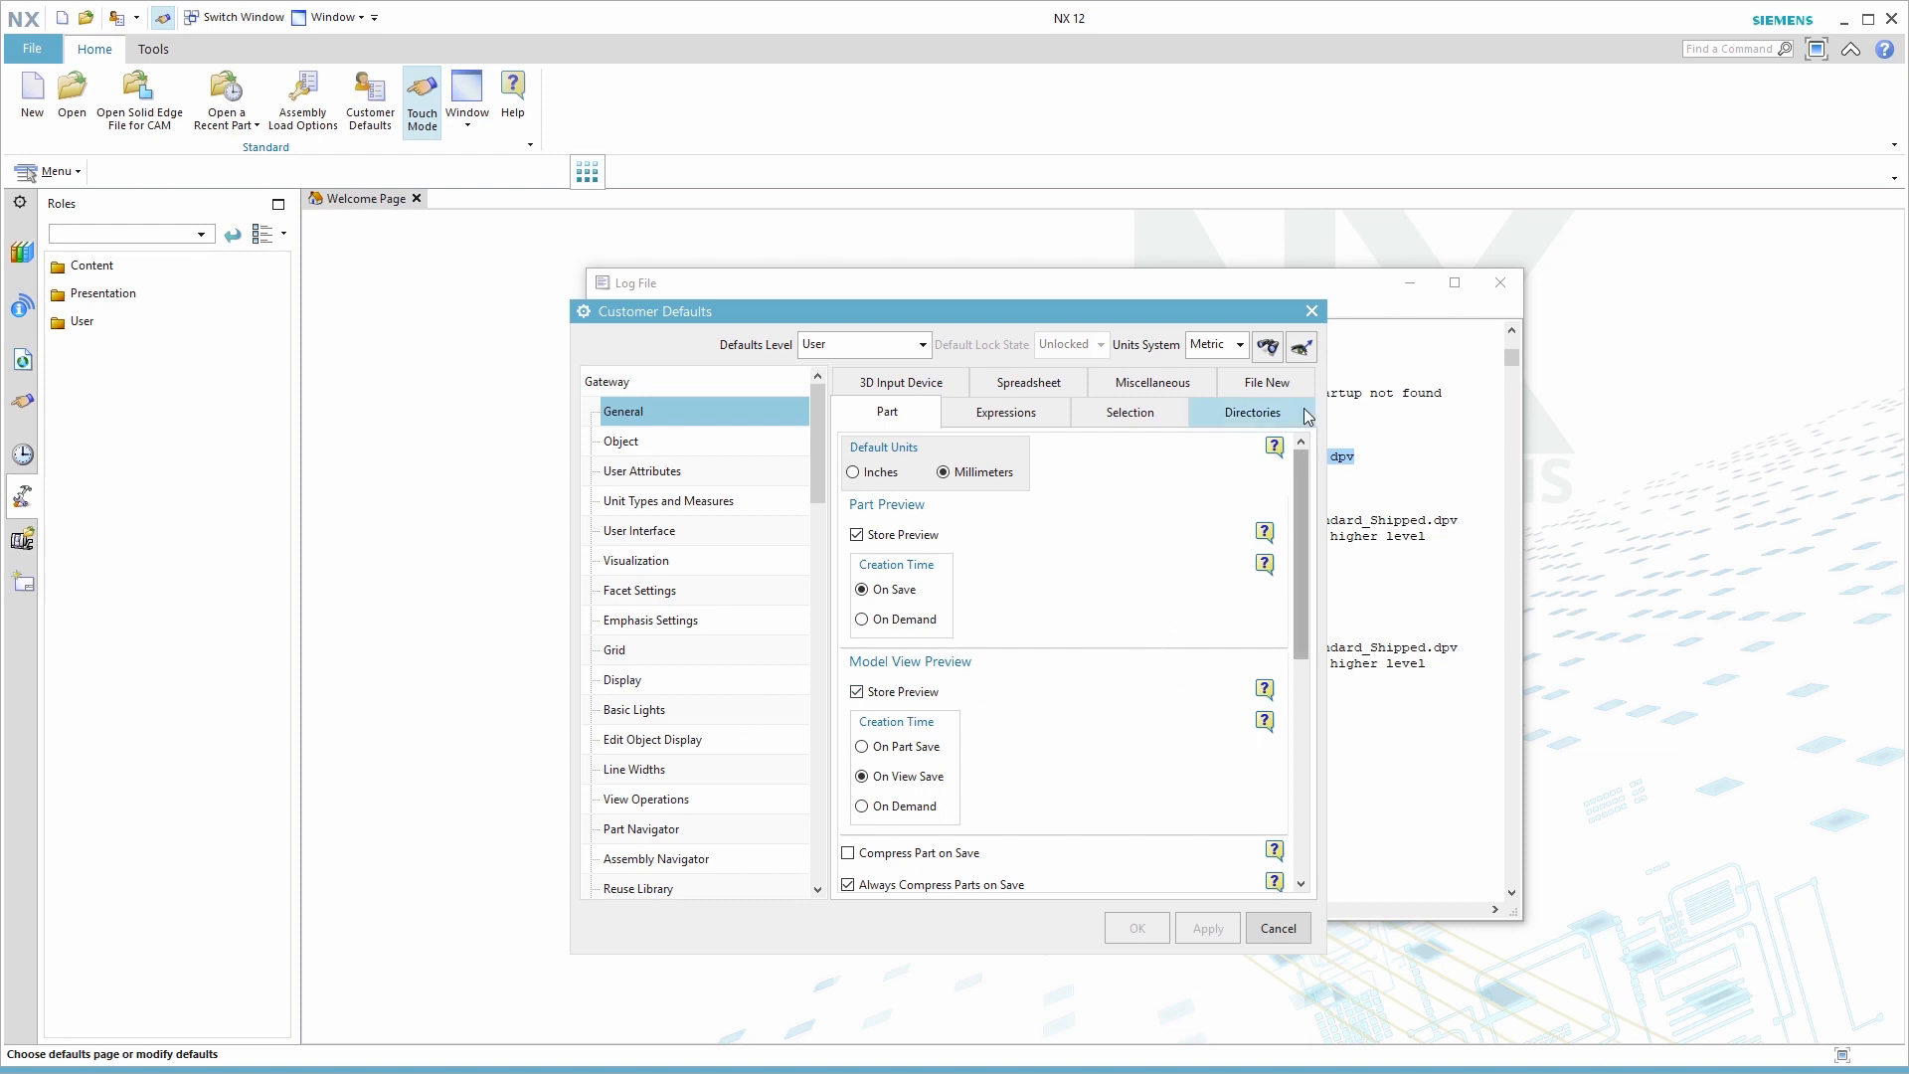
left_click(1309, 351)
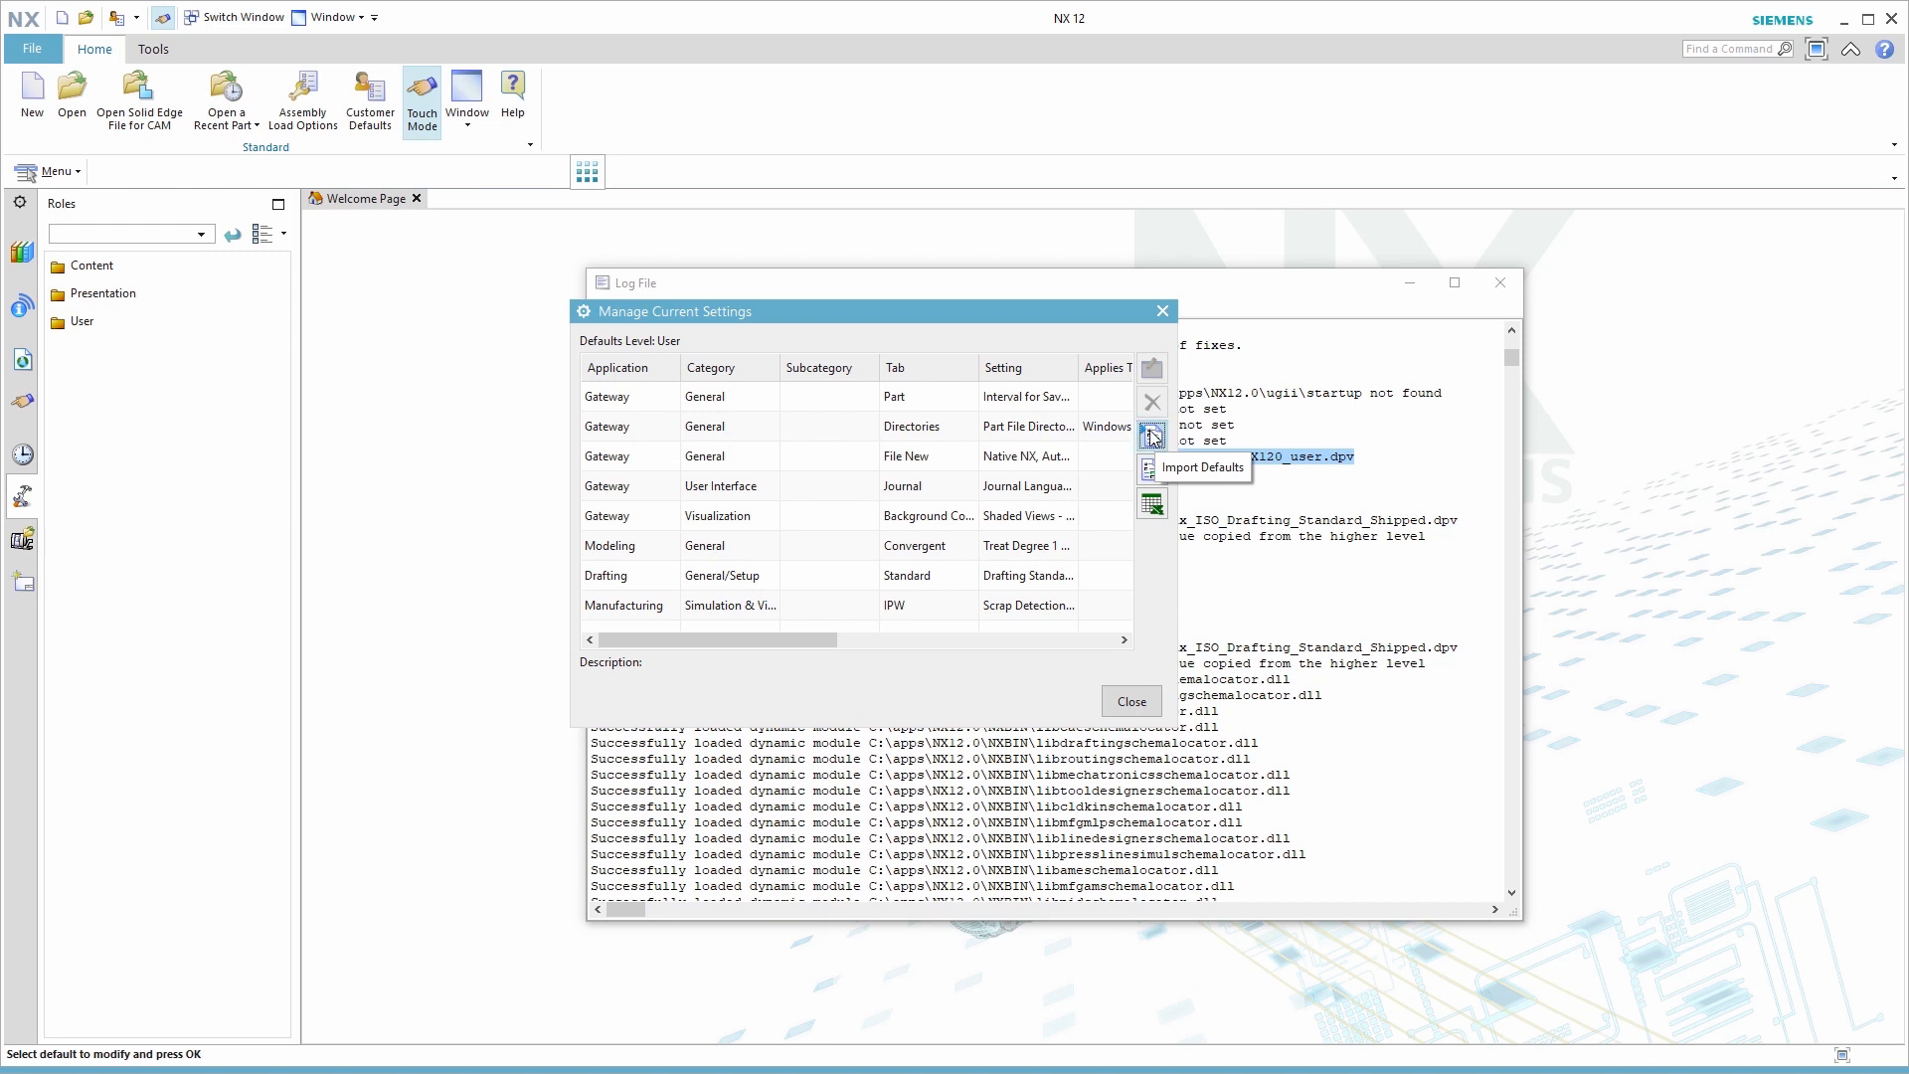
left_click(1162, 311)
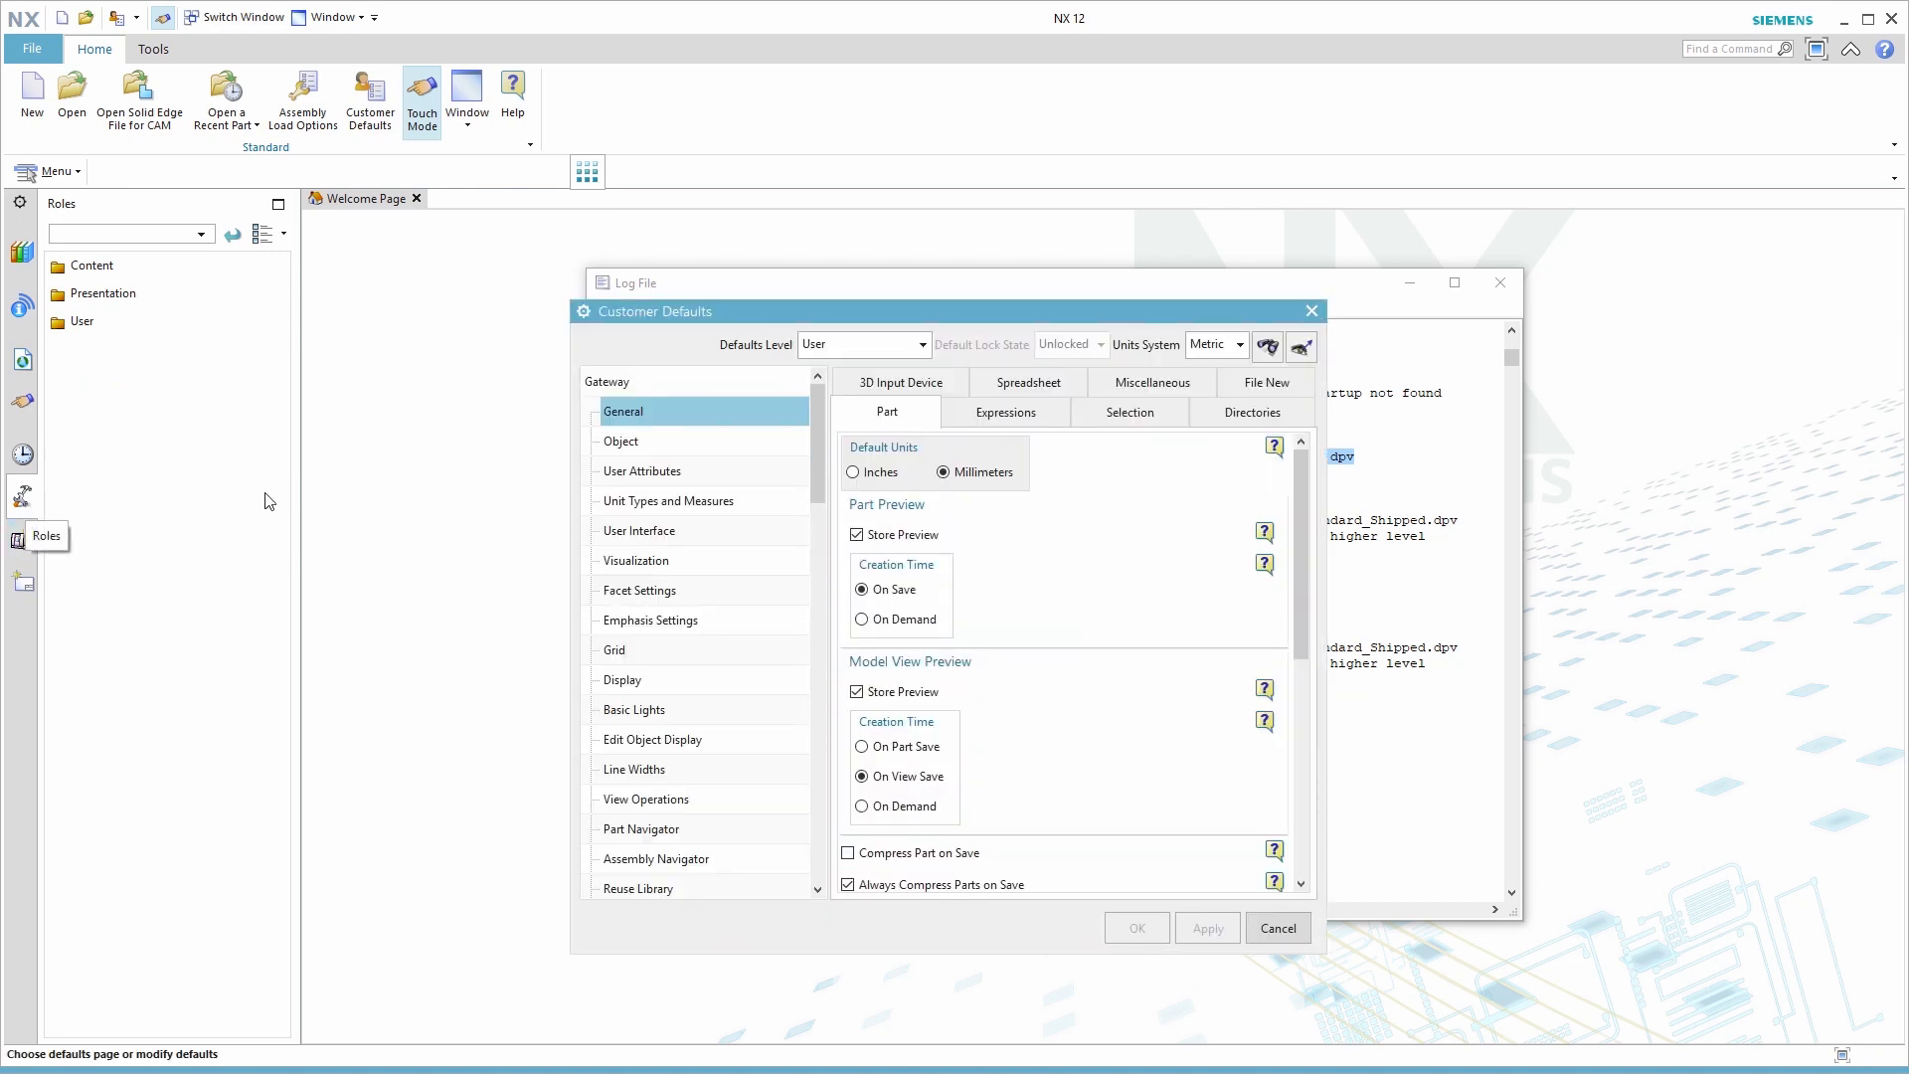
left_click(1311, 310)
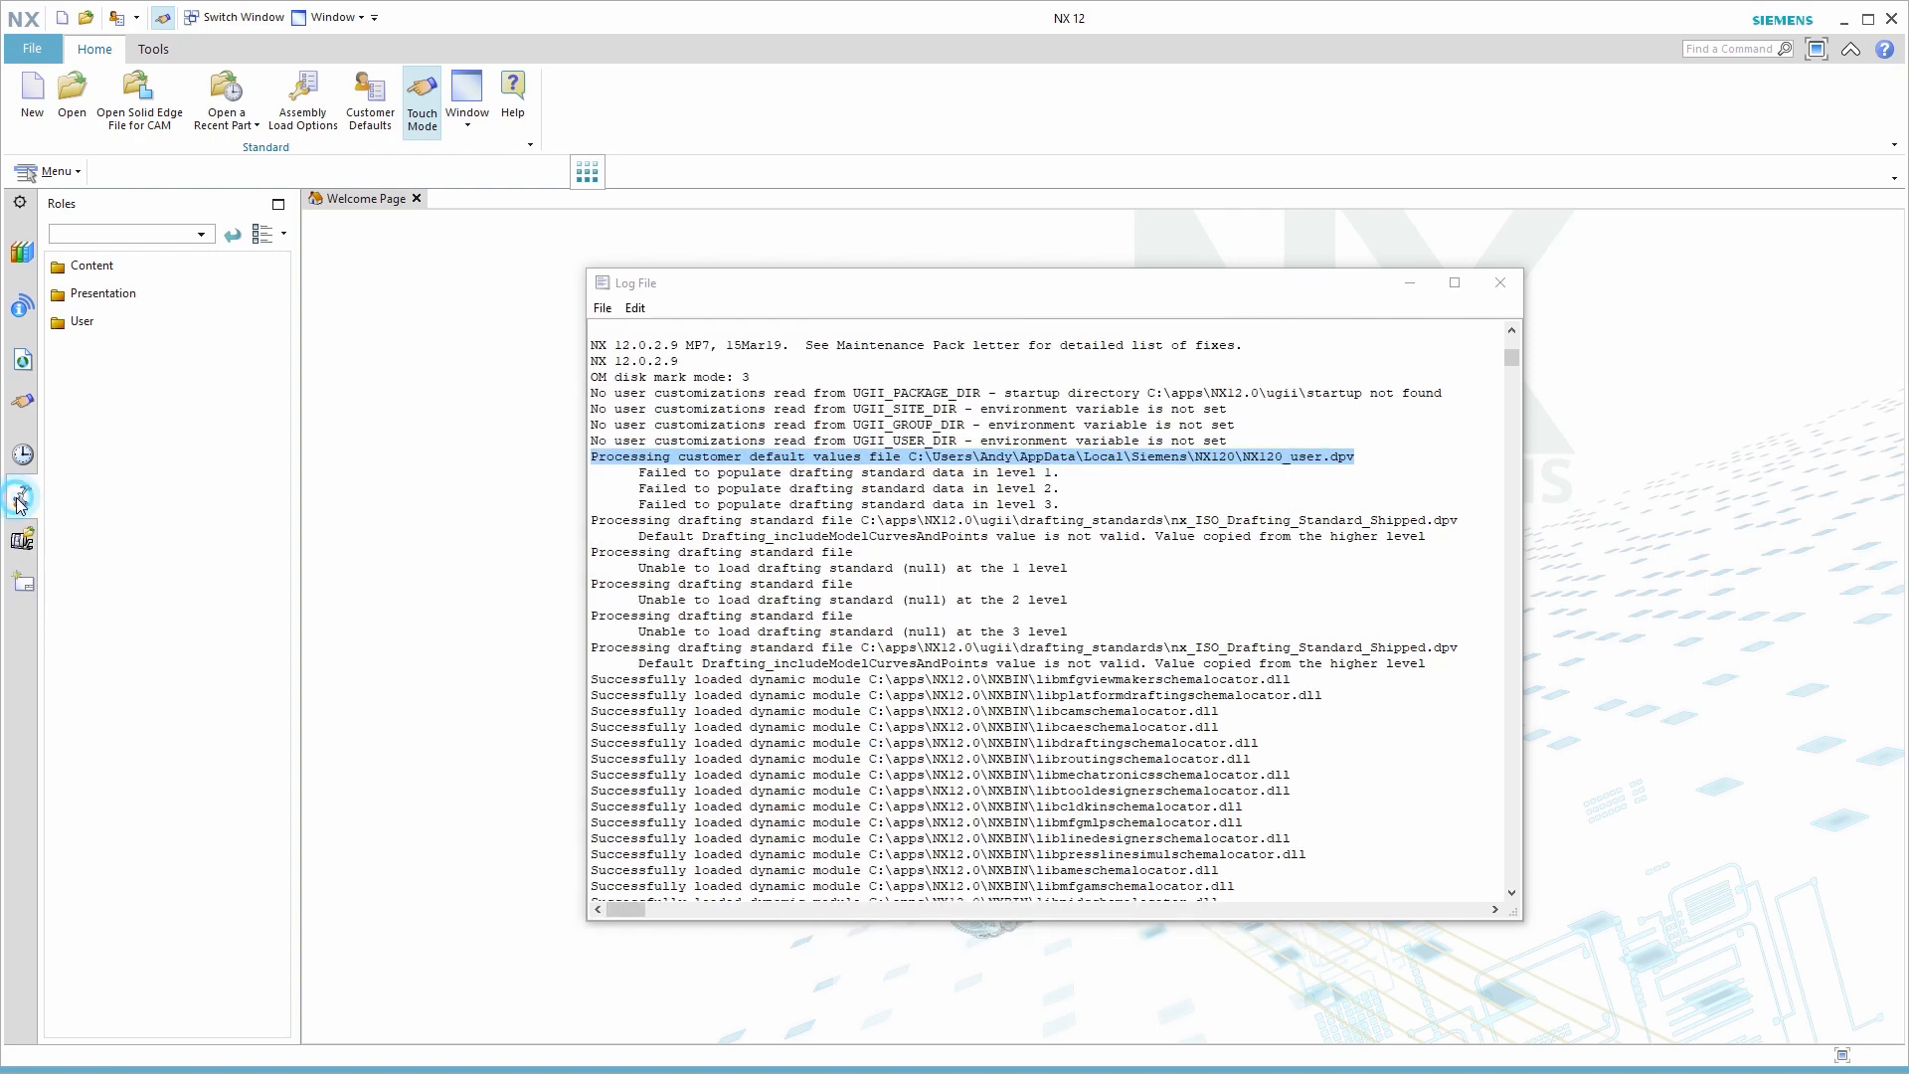
- Check the properties of the multiax machning user role, and open the roles folder under Siemens\NX120 in File Explorer
left_click(83, 323)
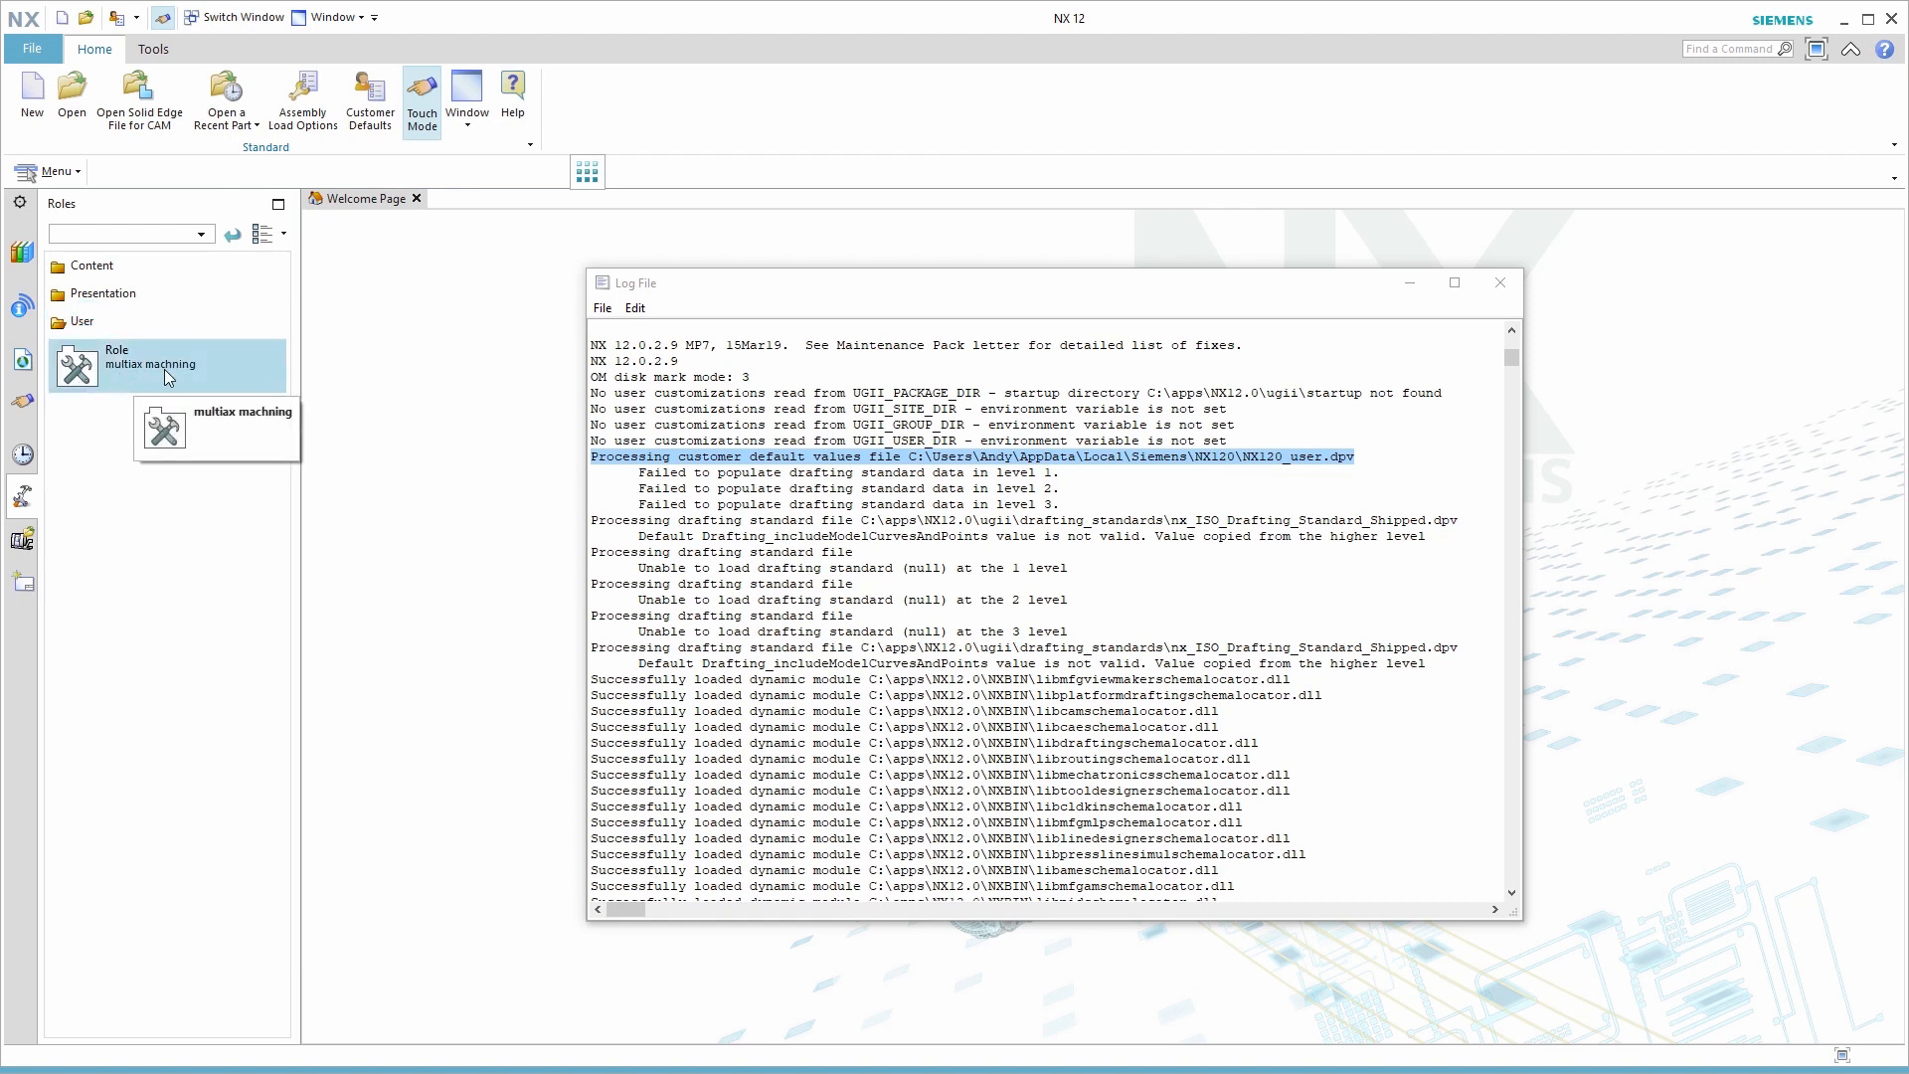
right_click(108, 373)
left_click(148, 456)
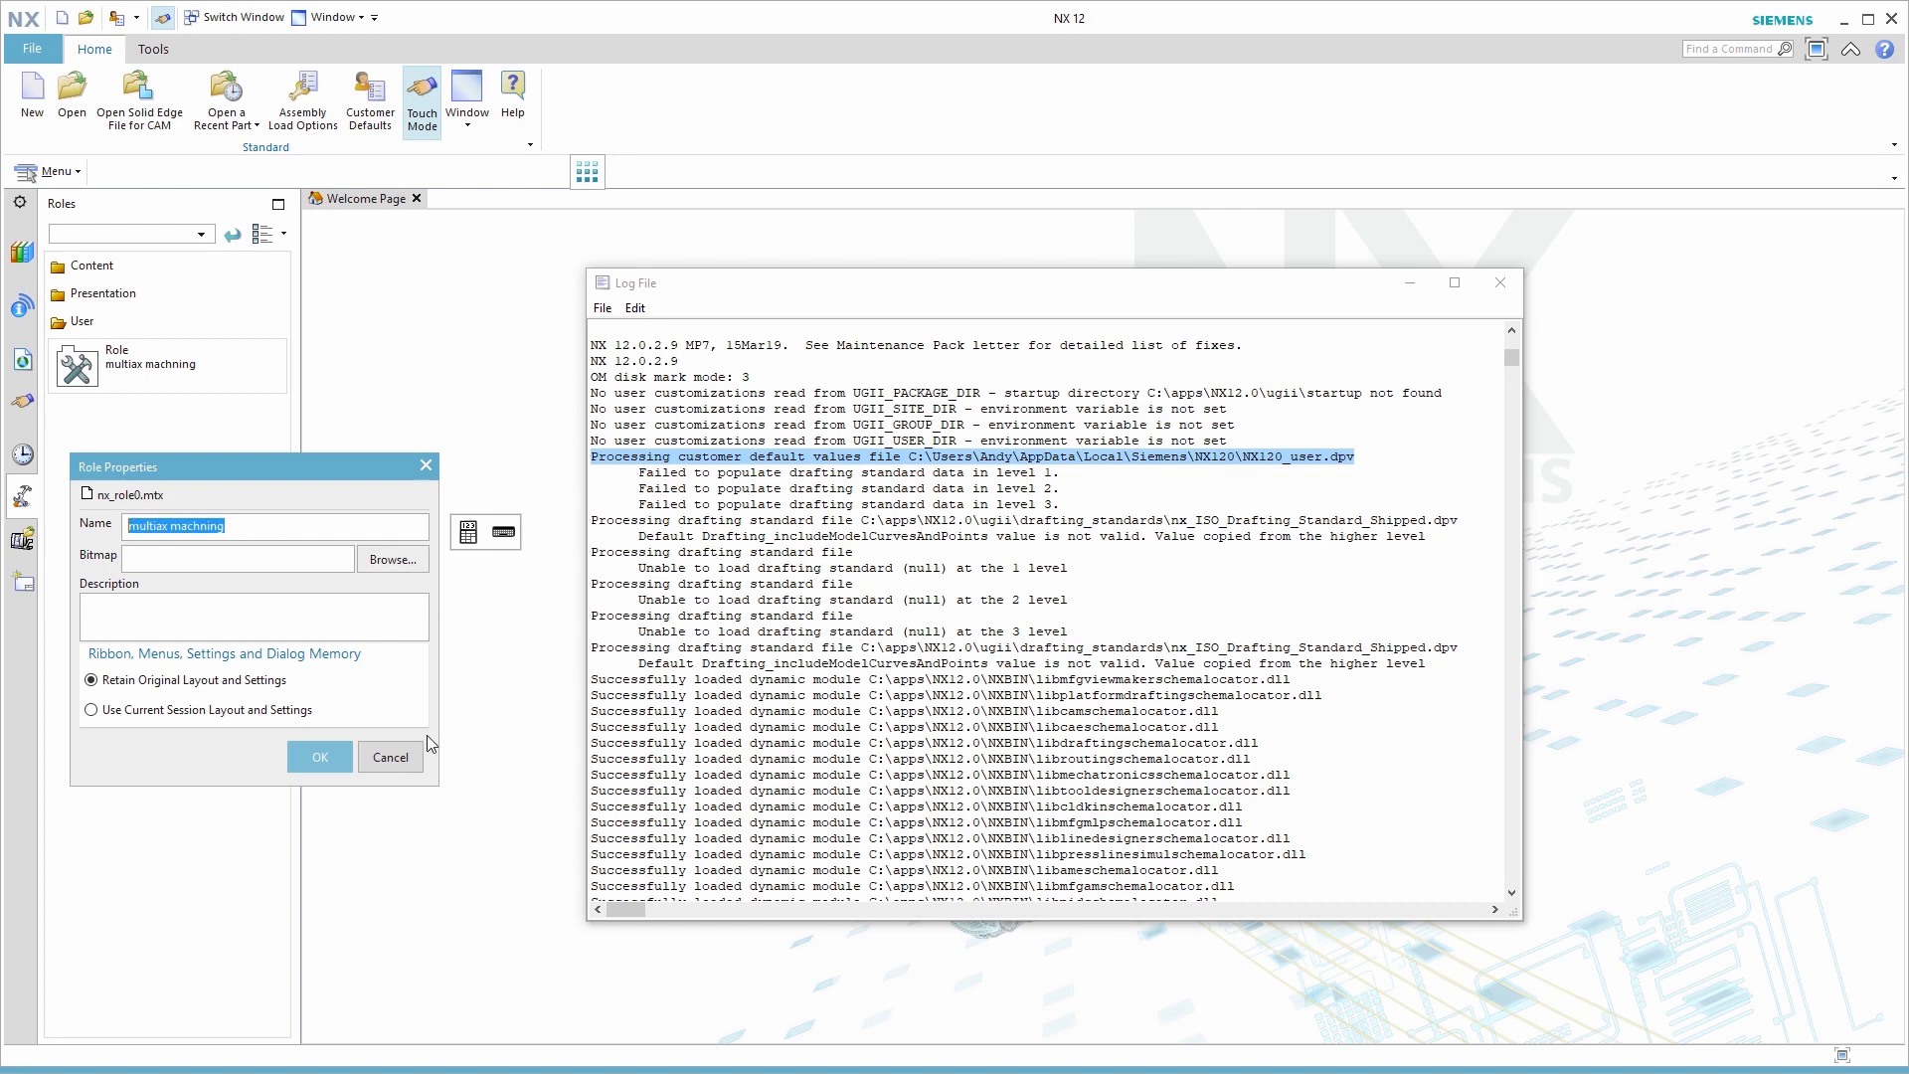
left_click(389, 758)
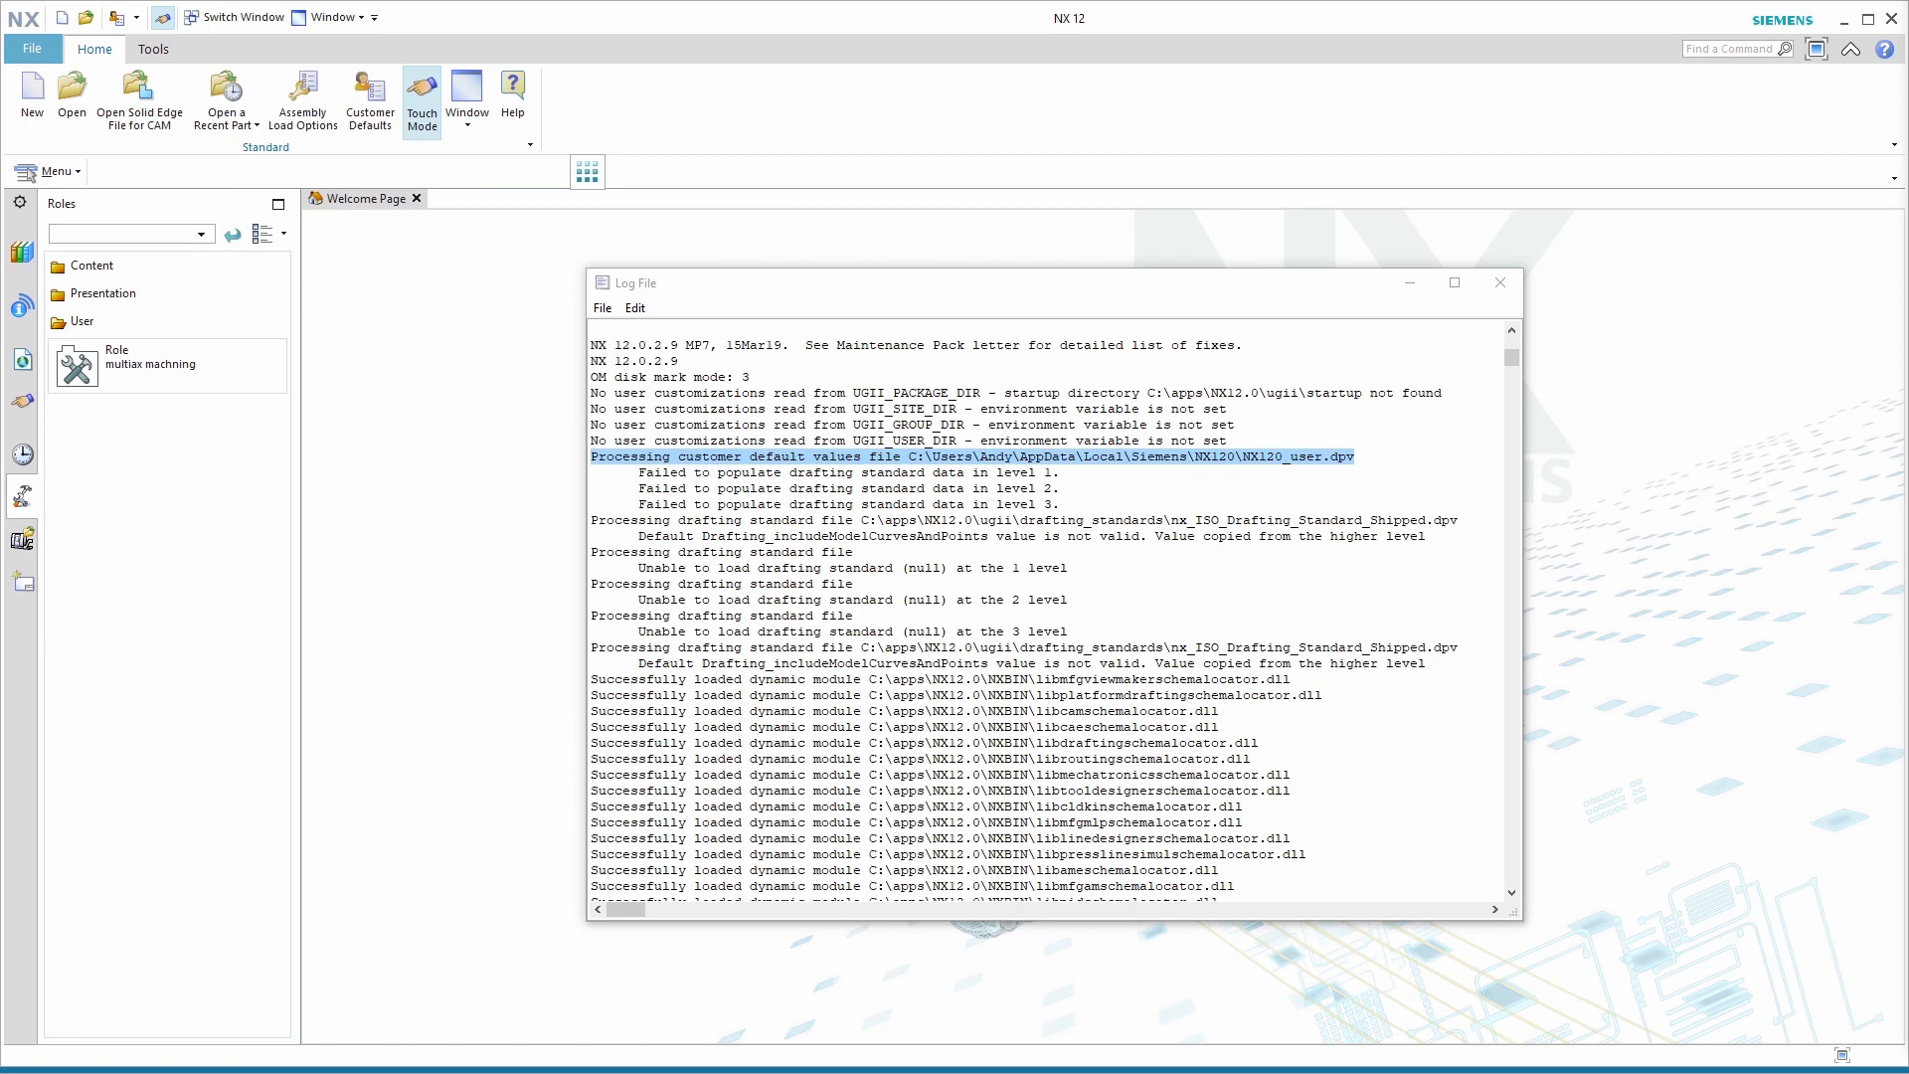
left_click_drag(1908, 45, 1299, 43)
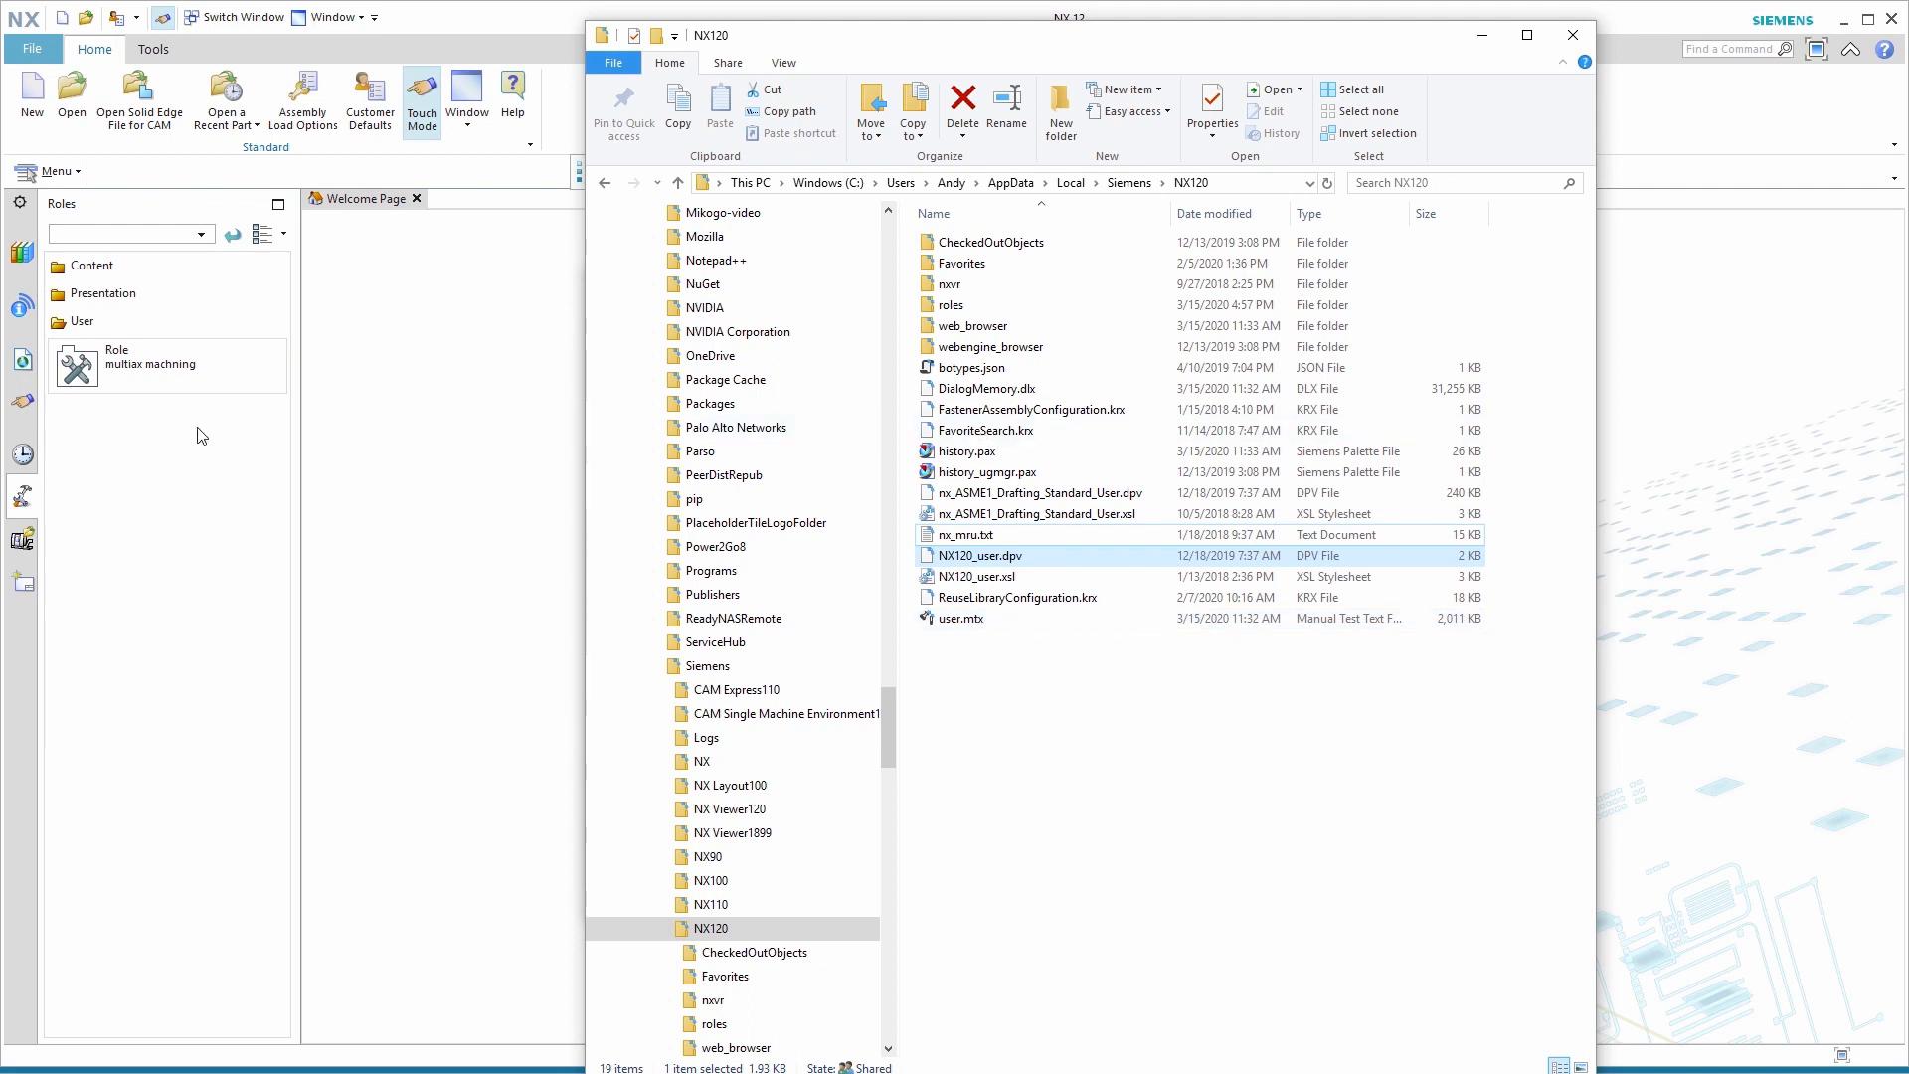
double_click(949, 306)
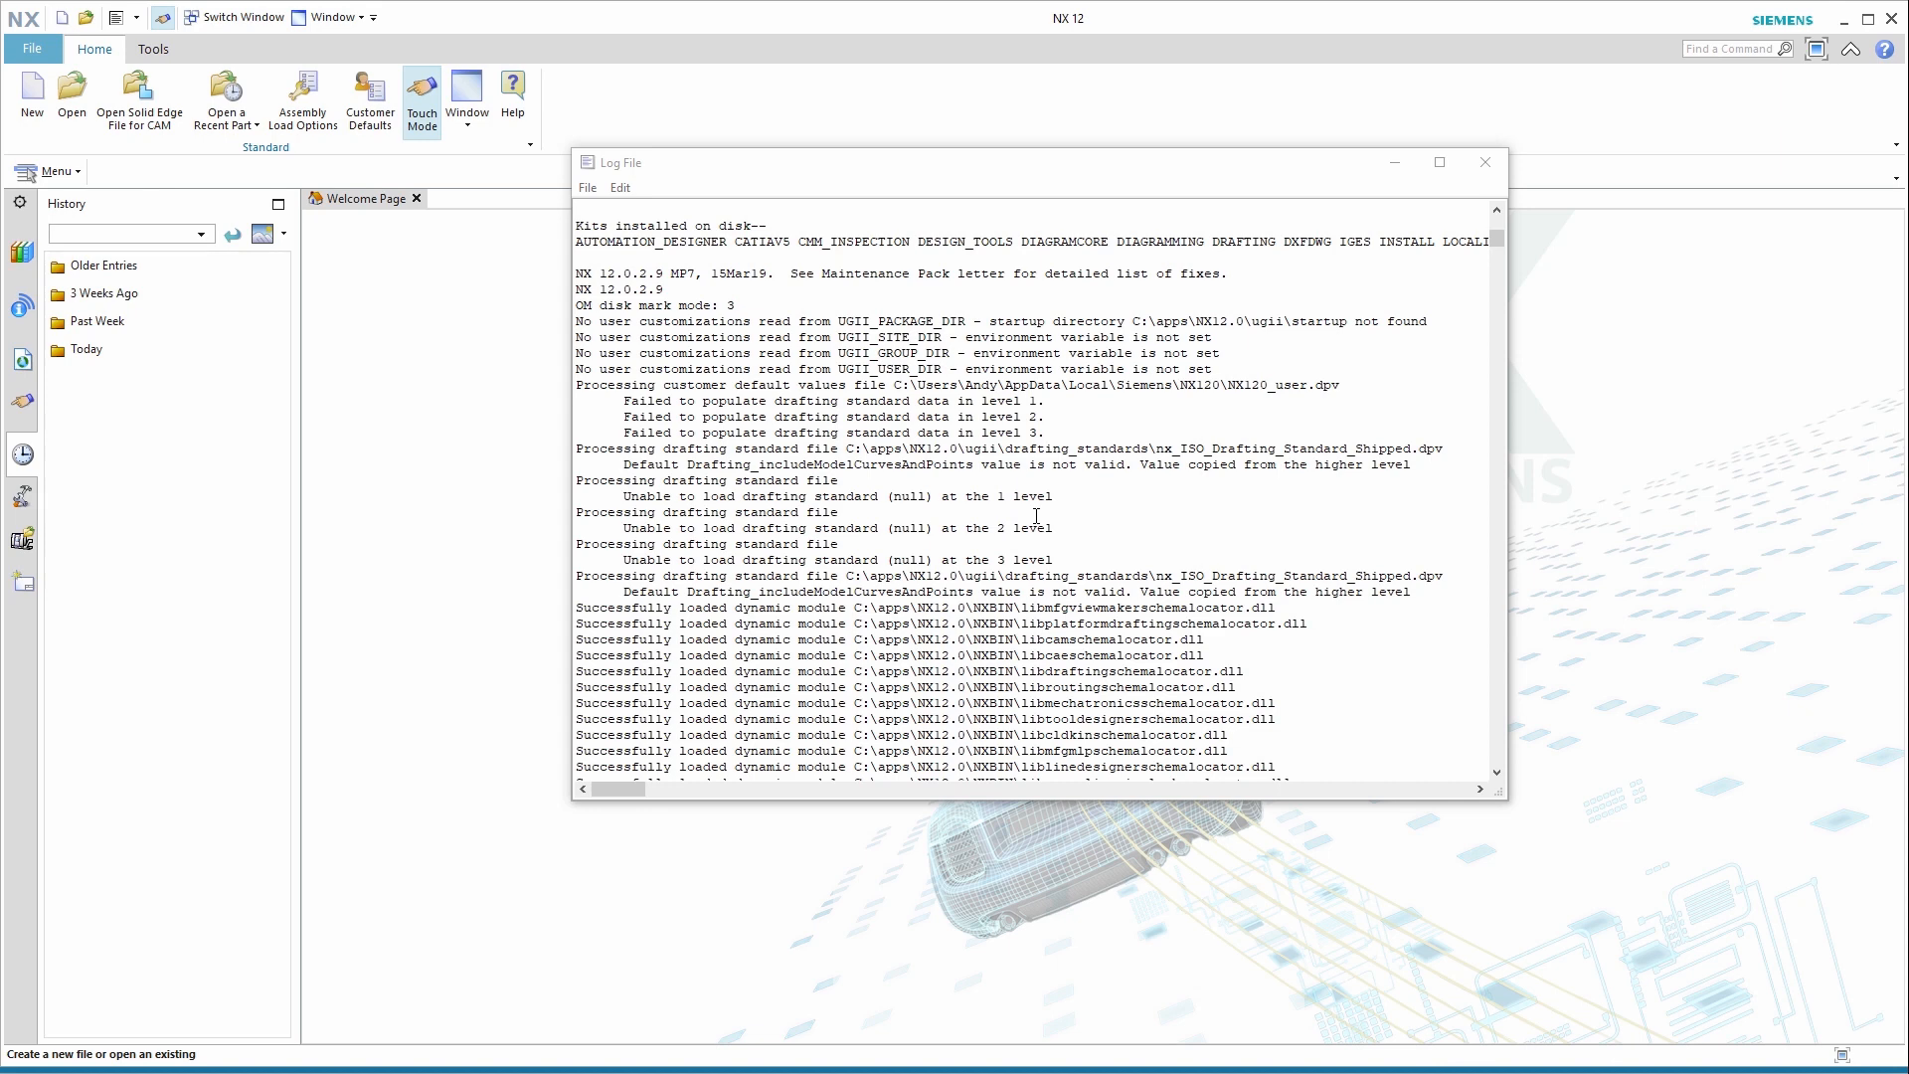
- Read through the log file's loaded modules, environment files and environment variables as far as the UGII_CAM_LIBRARY_TOOL entries
scroll(1044, 527, "down", 1)
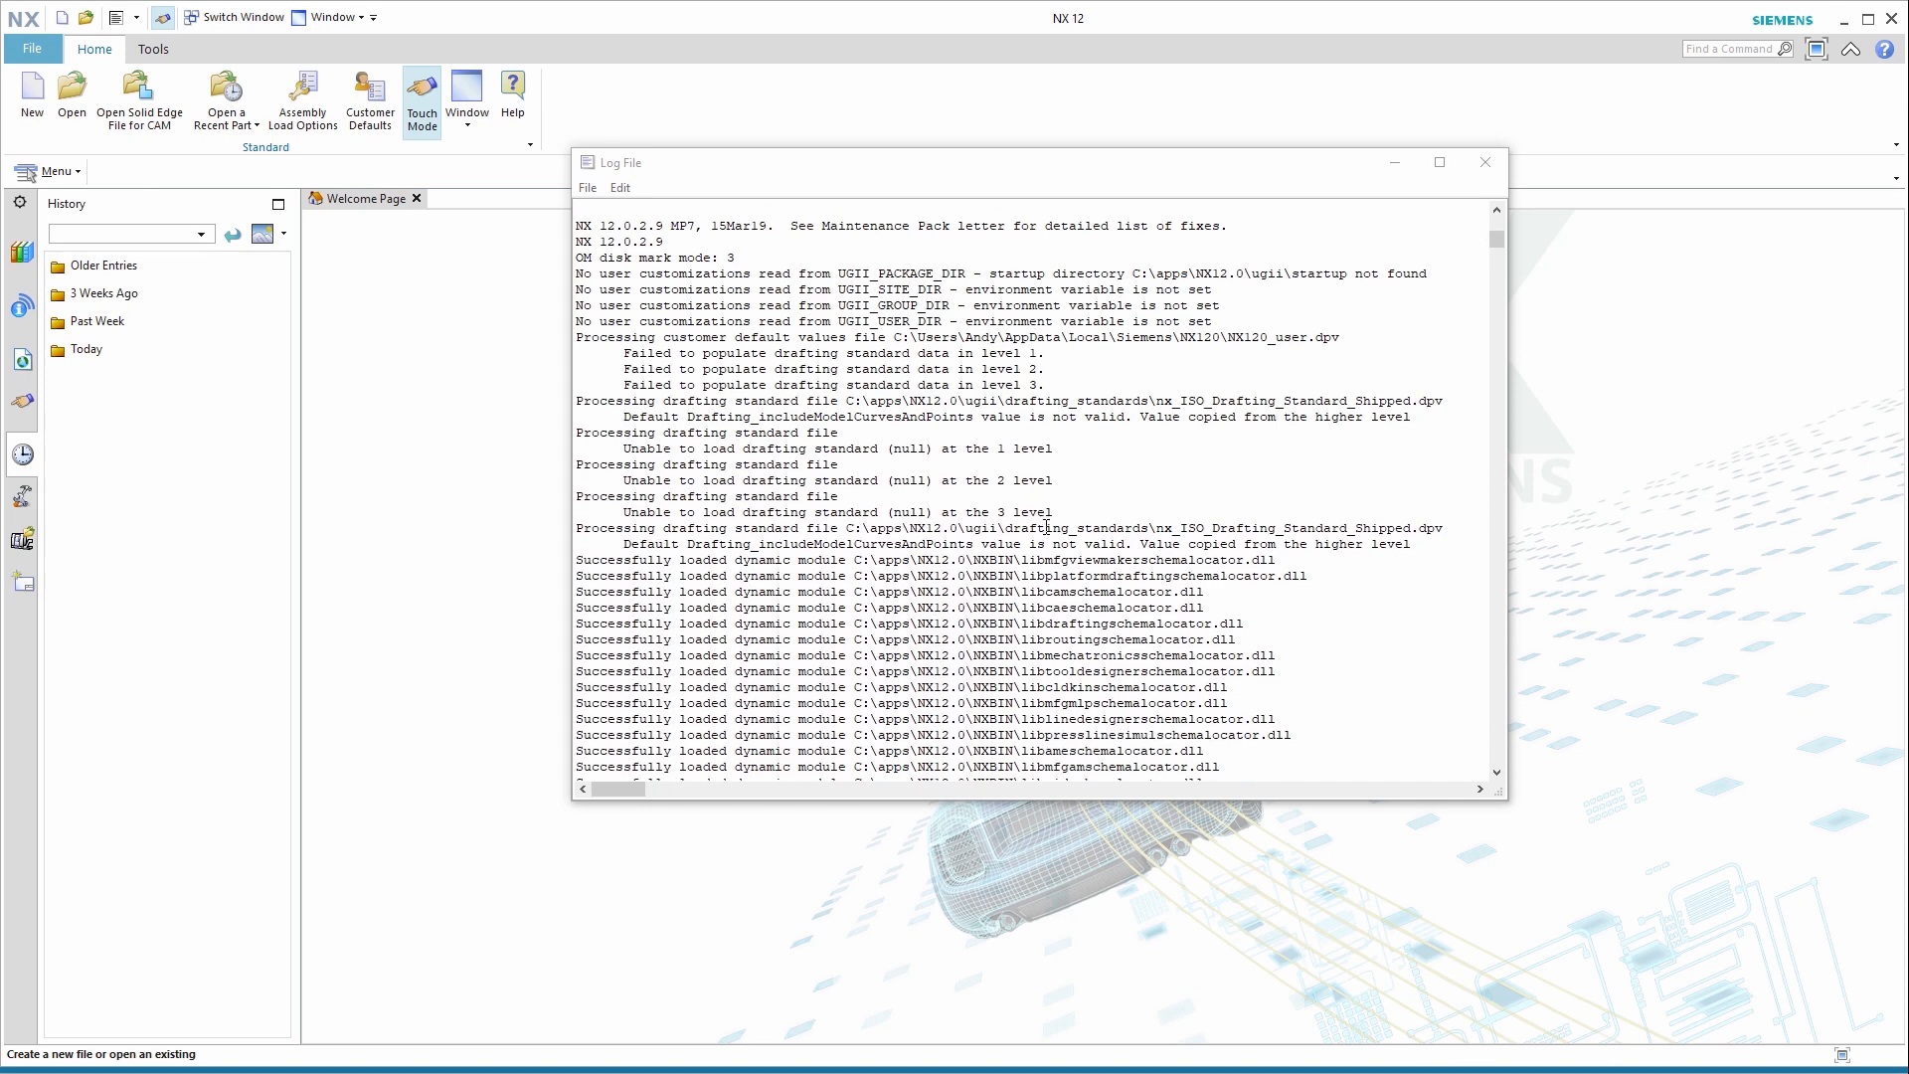
scroll(1046, 526, "down", 6)
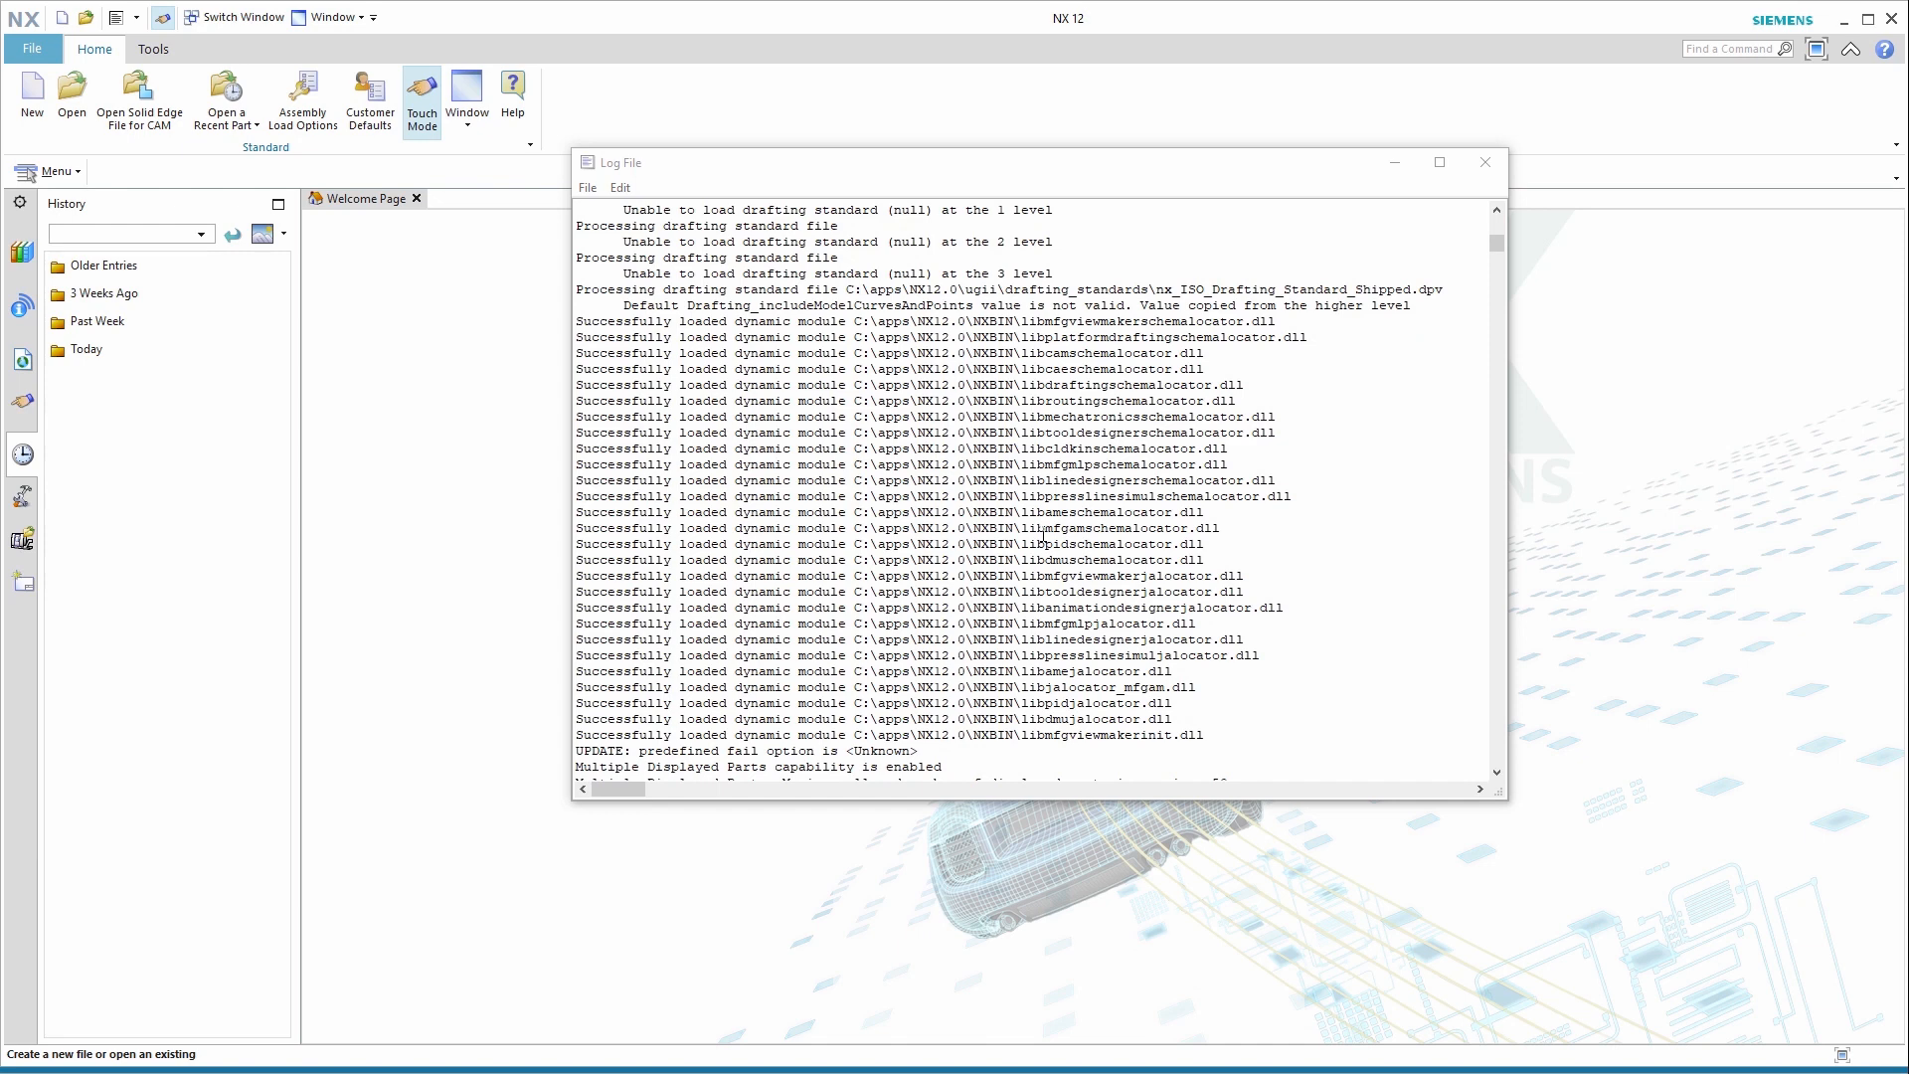
scroll(1042, 537, "down", 1)
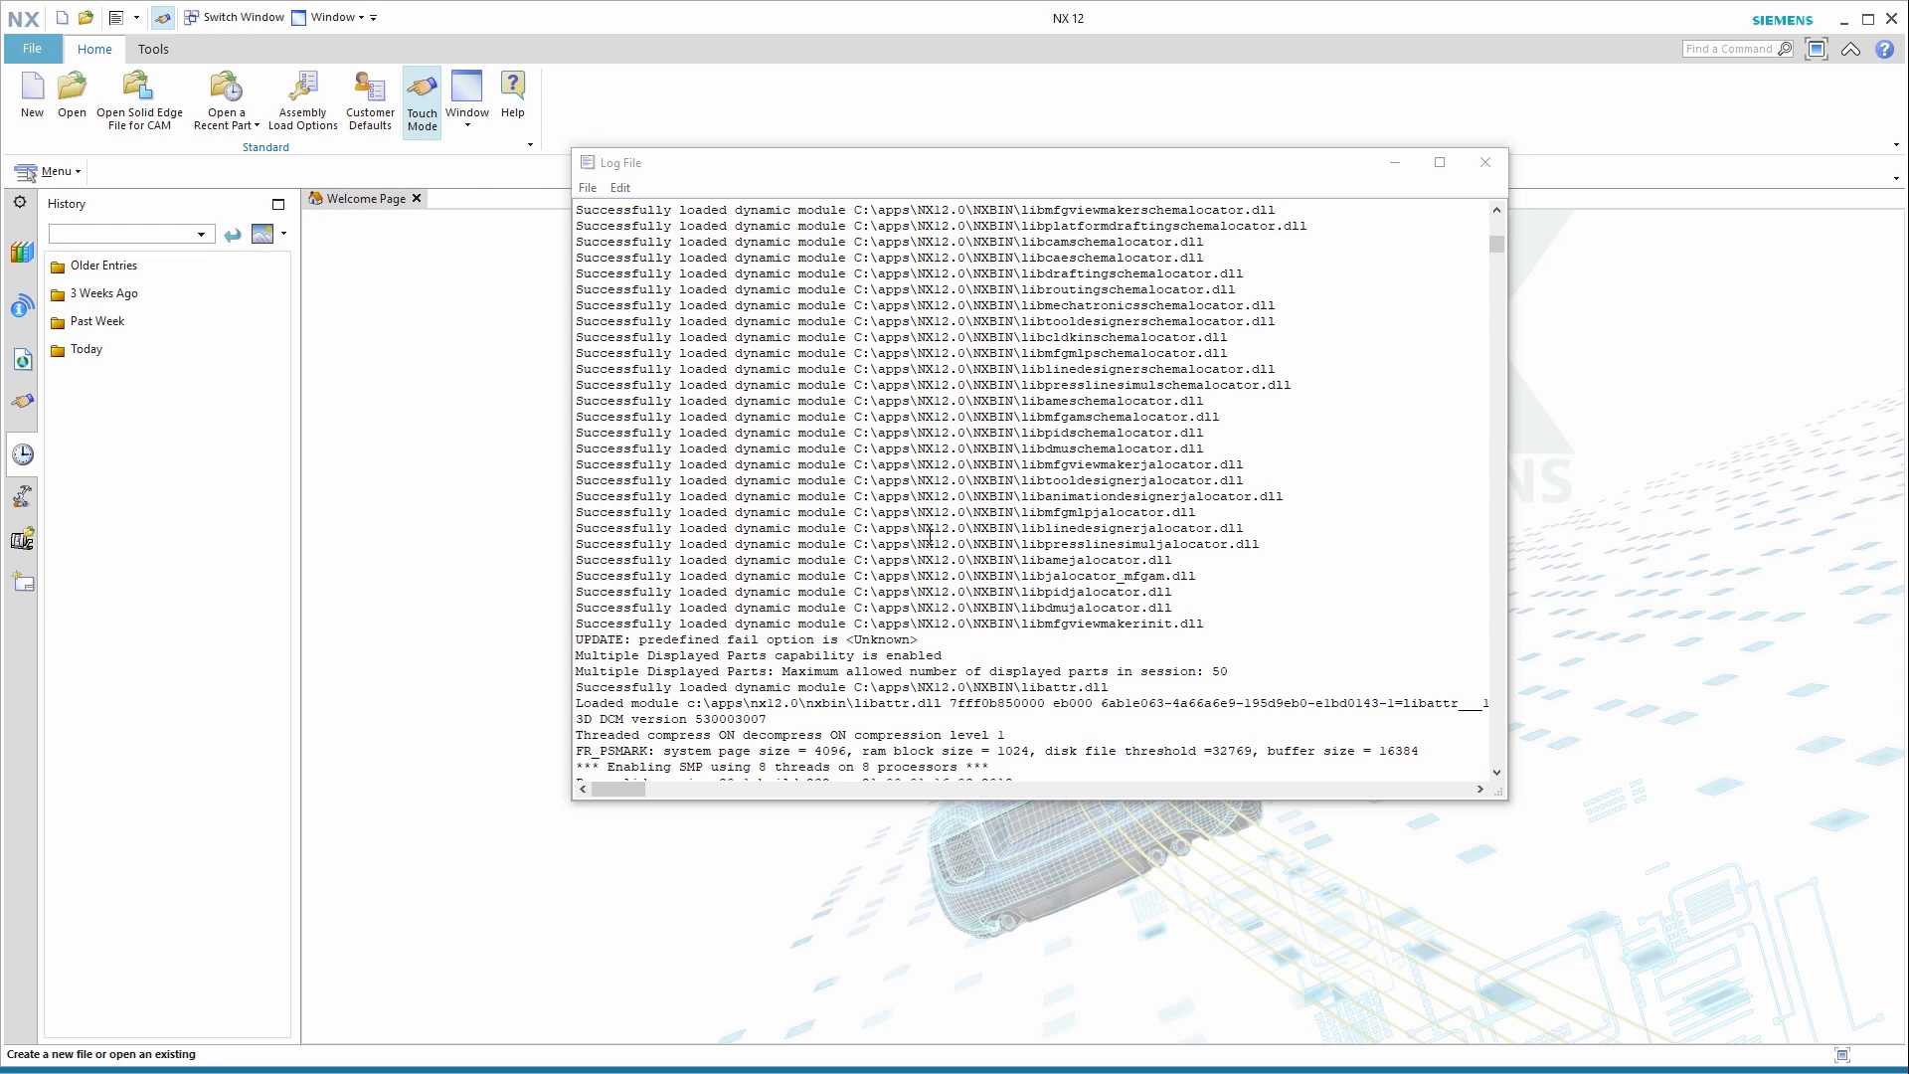
scroll(930, 537, "down", 12)
scroll(937, 561, "down", 9)
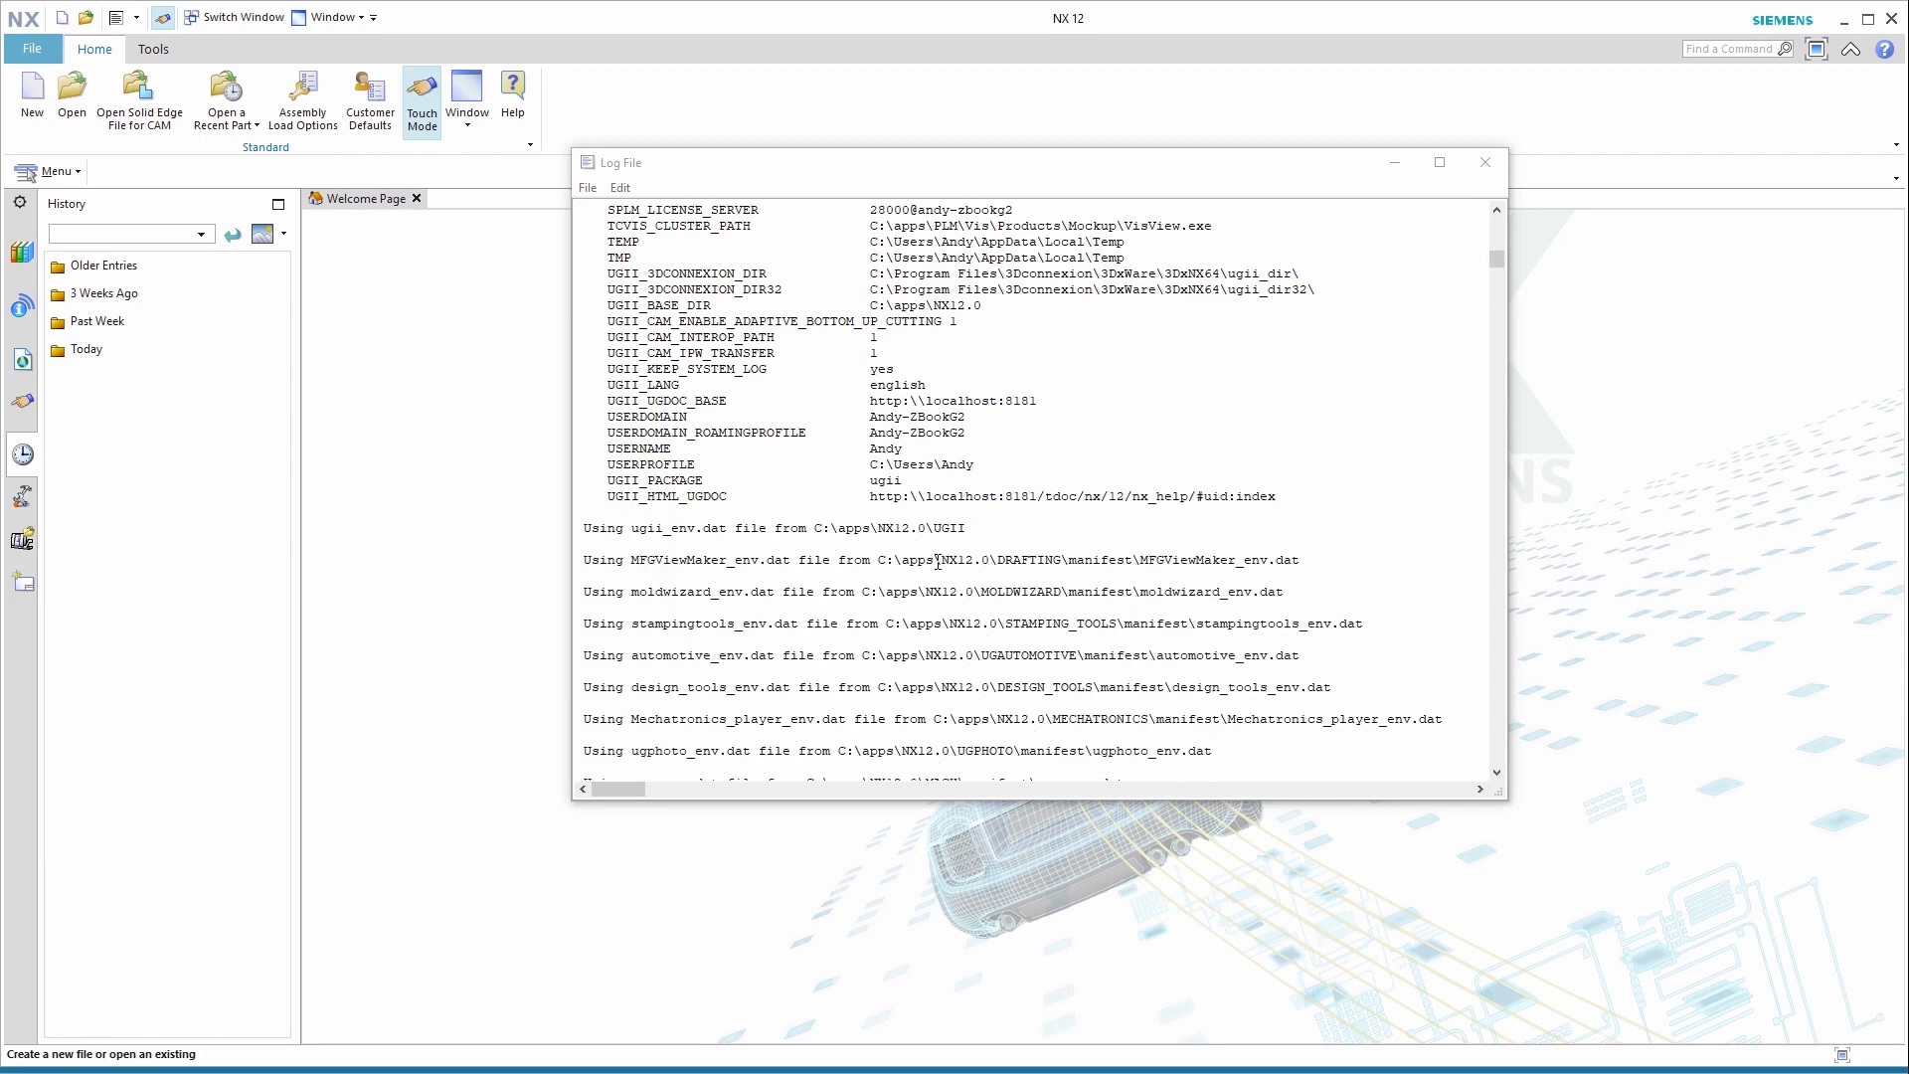
scroll(937, 562, "down", 15)
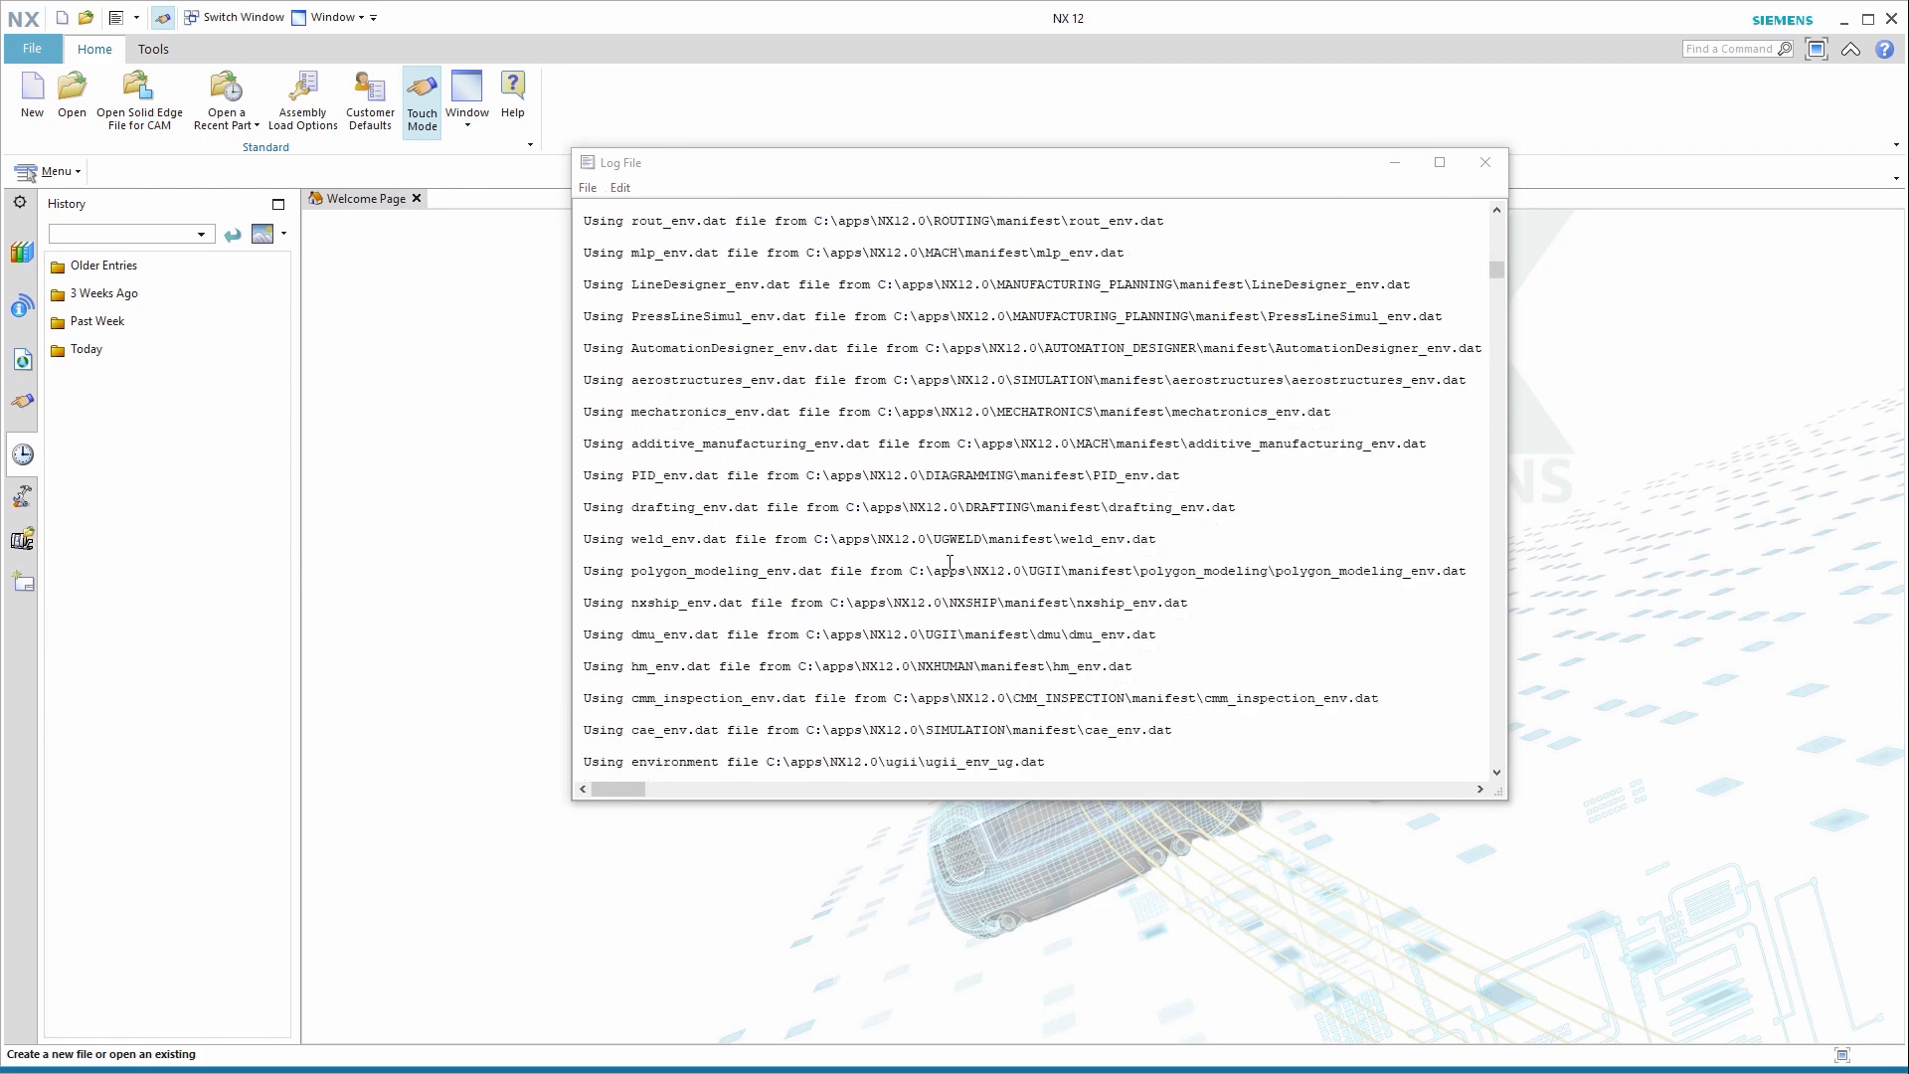
scroll(949, 564, "down", 15)
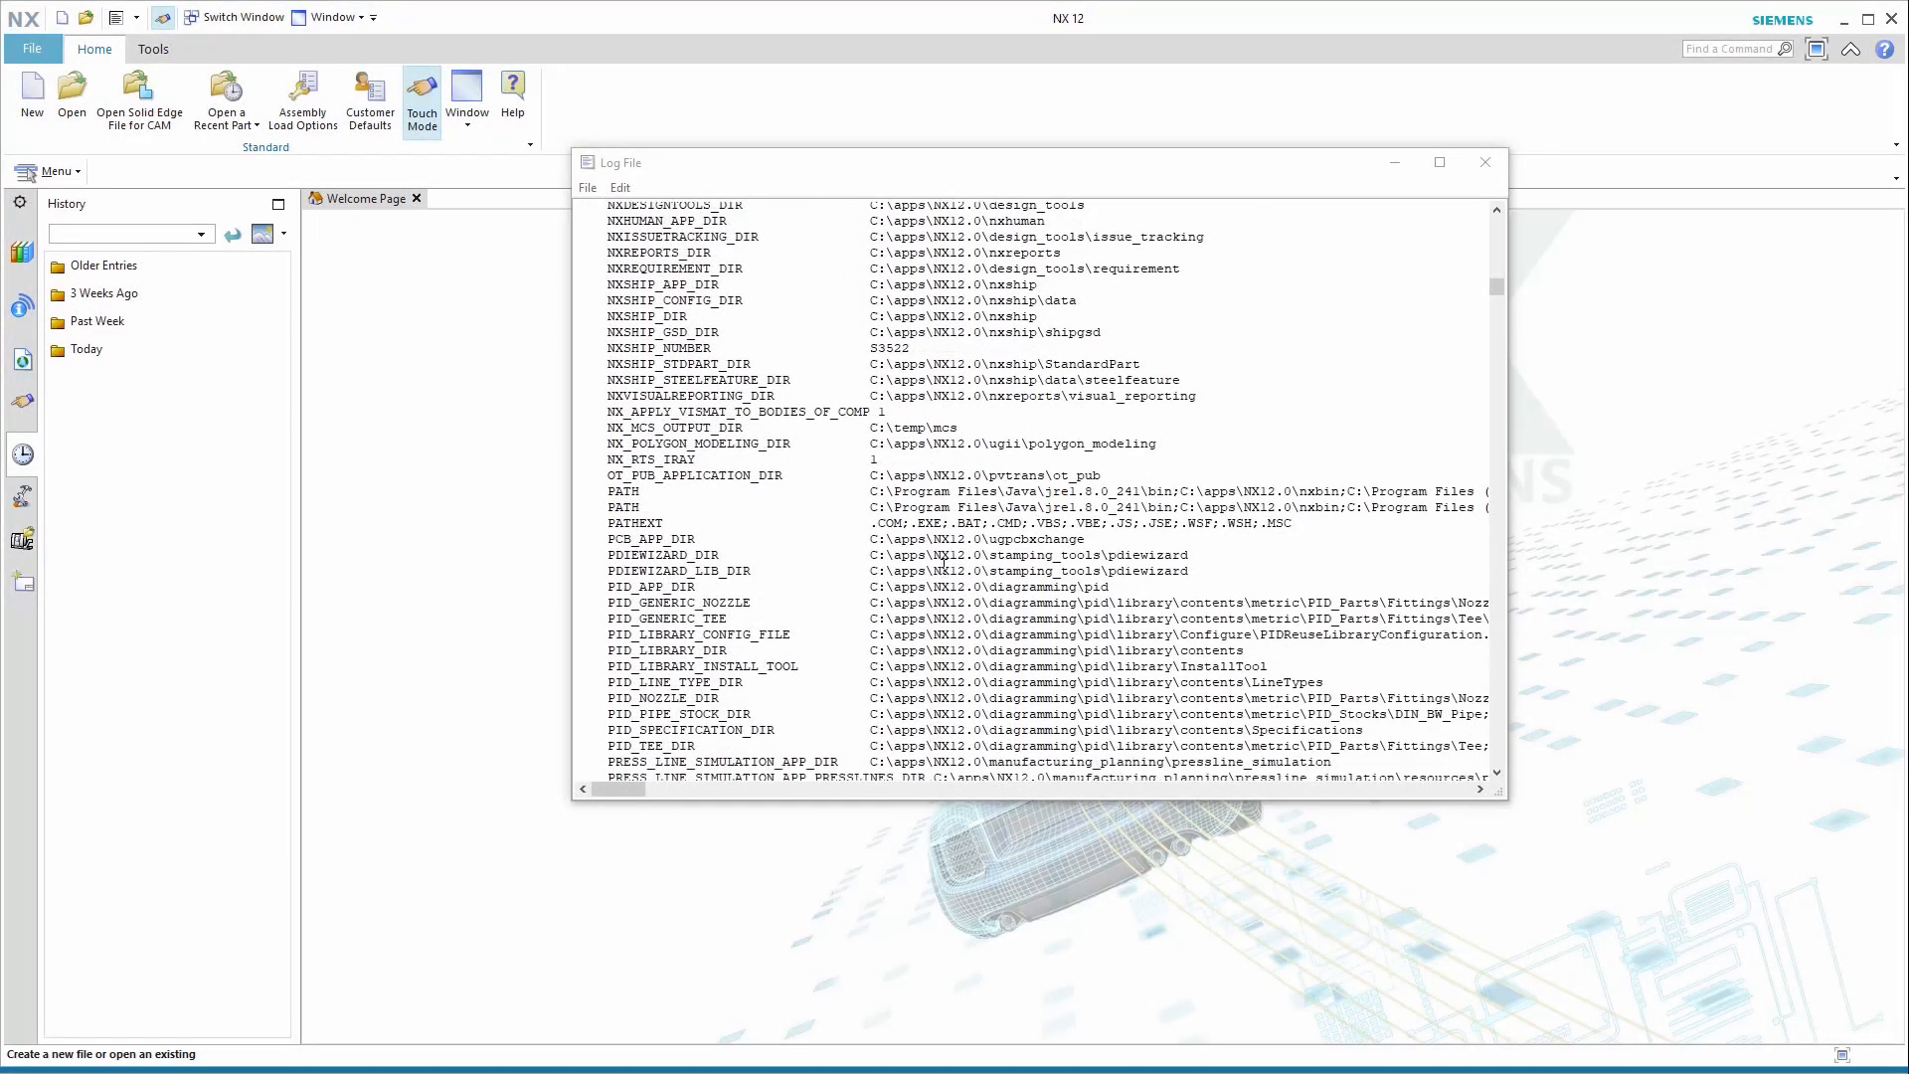
scroll(954, 510, "down", 12)
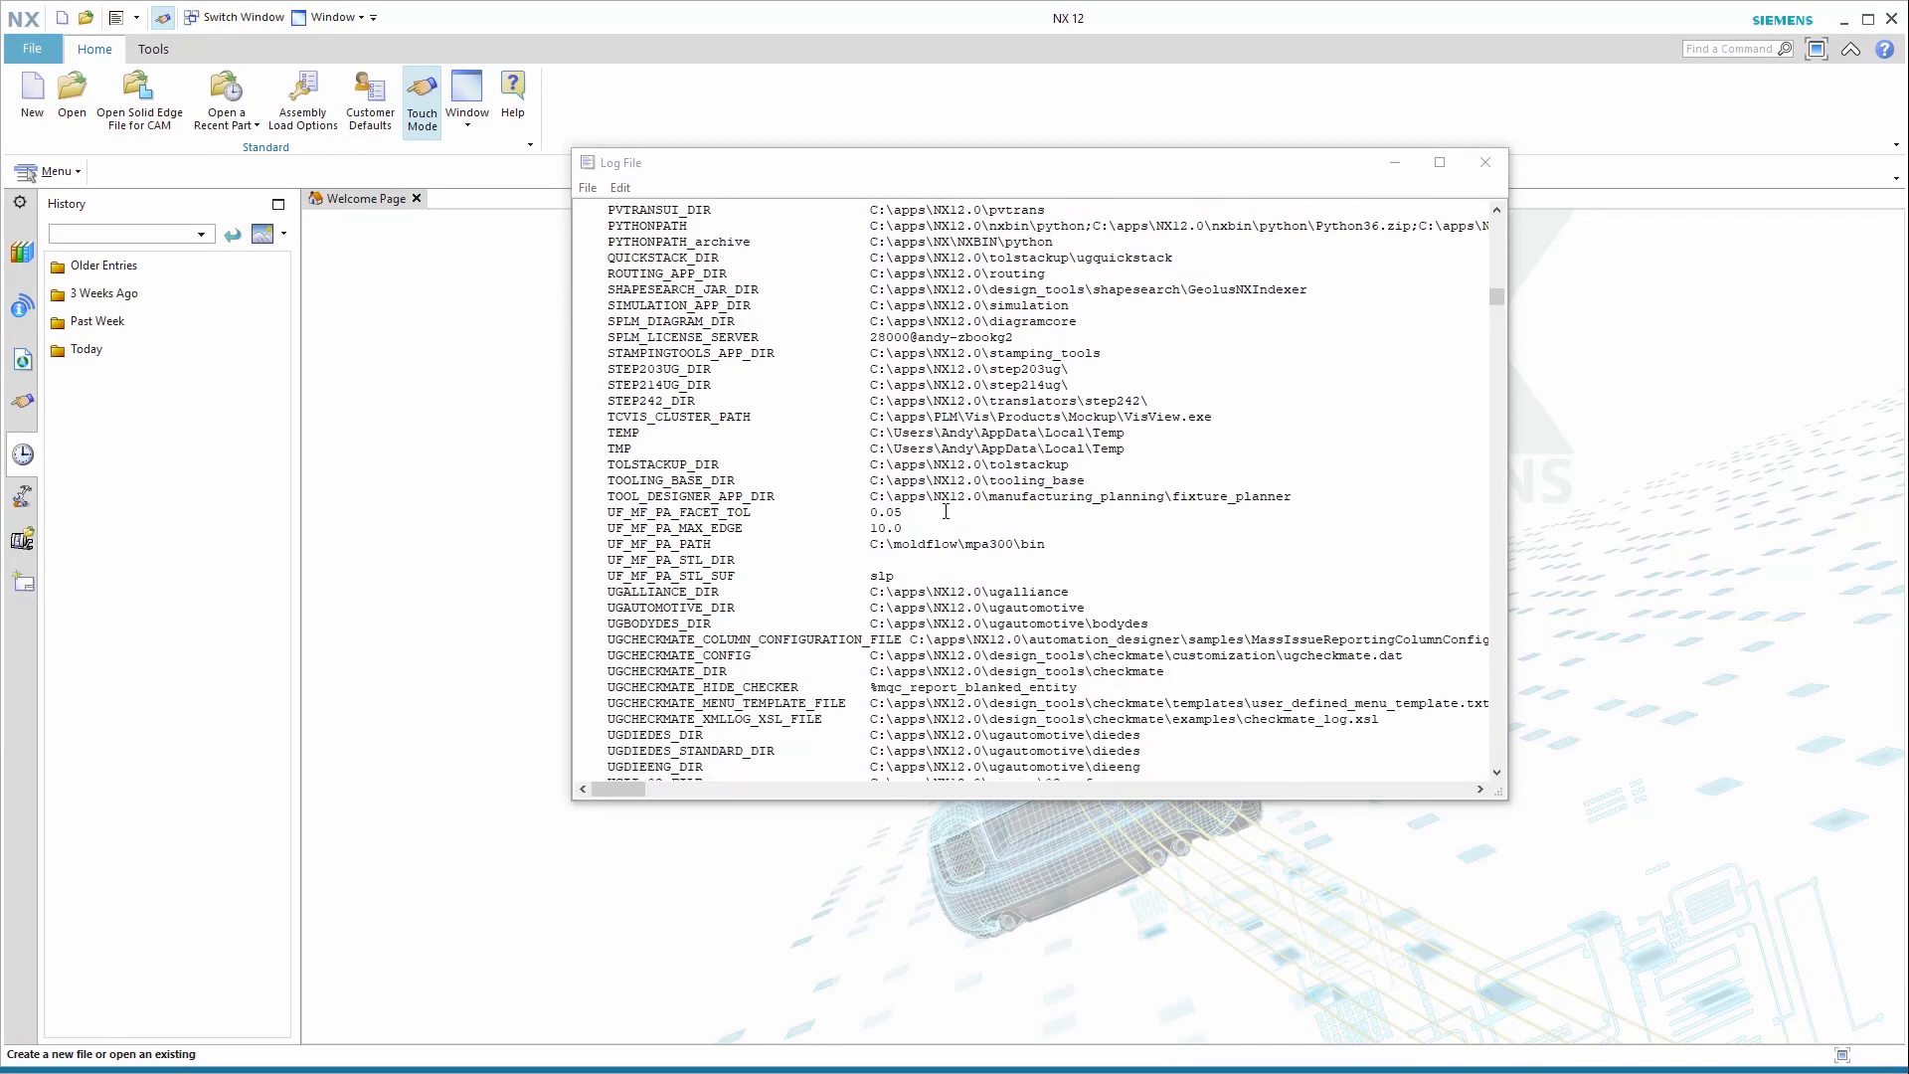
scroll(944, 512, "down", 10)
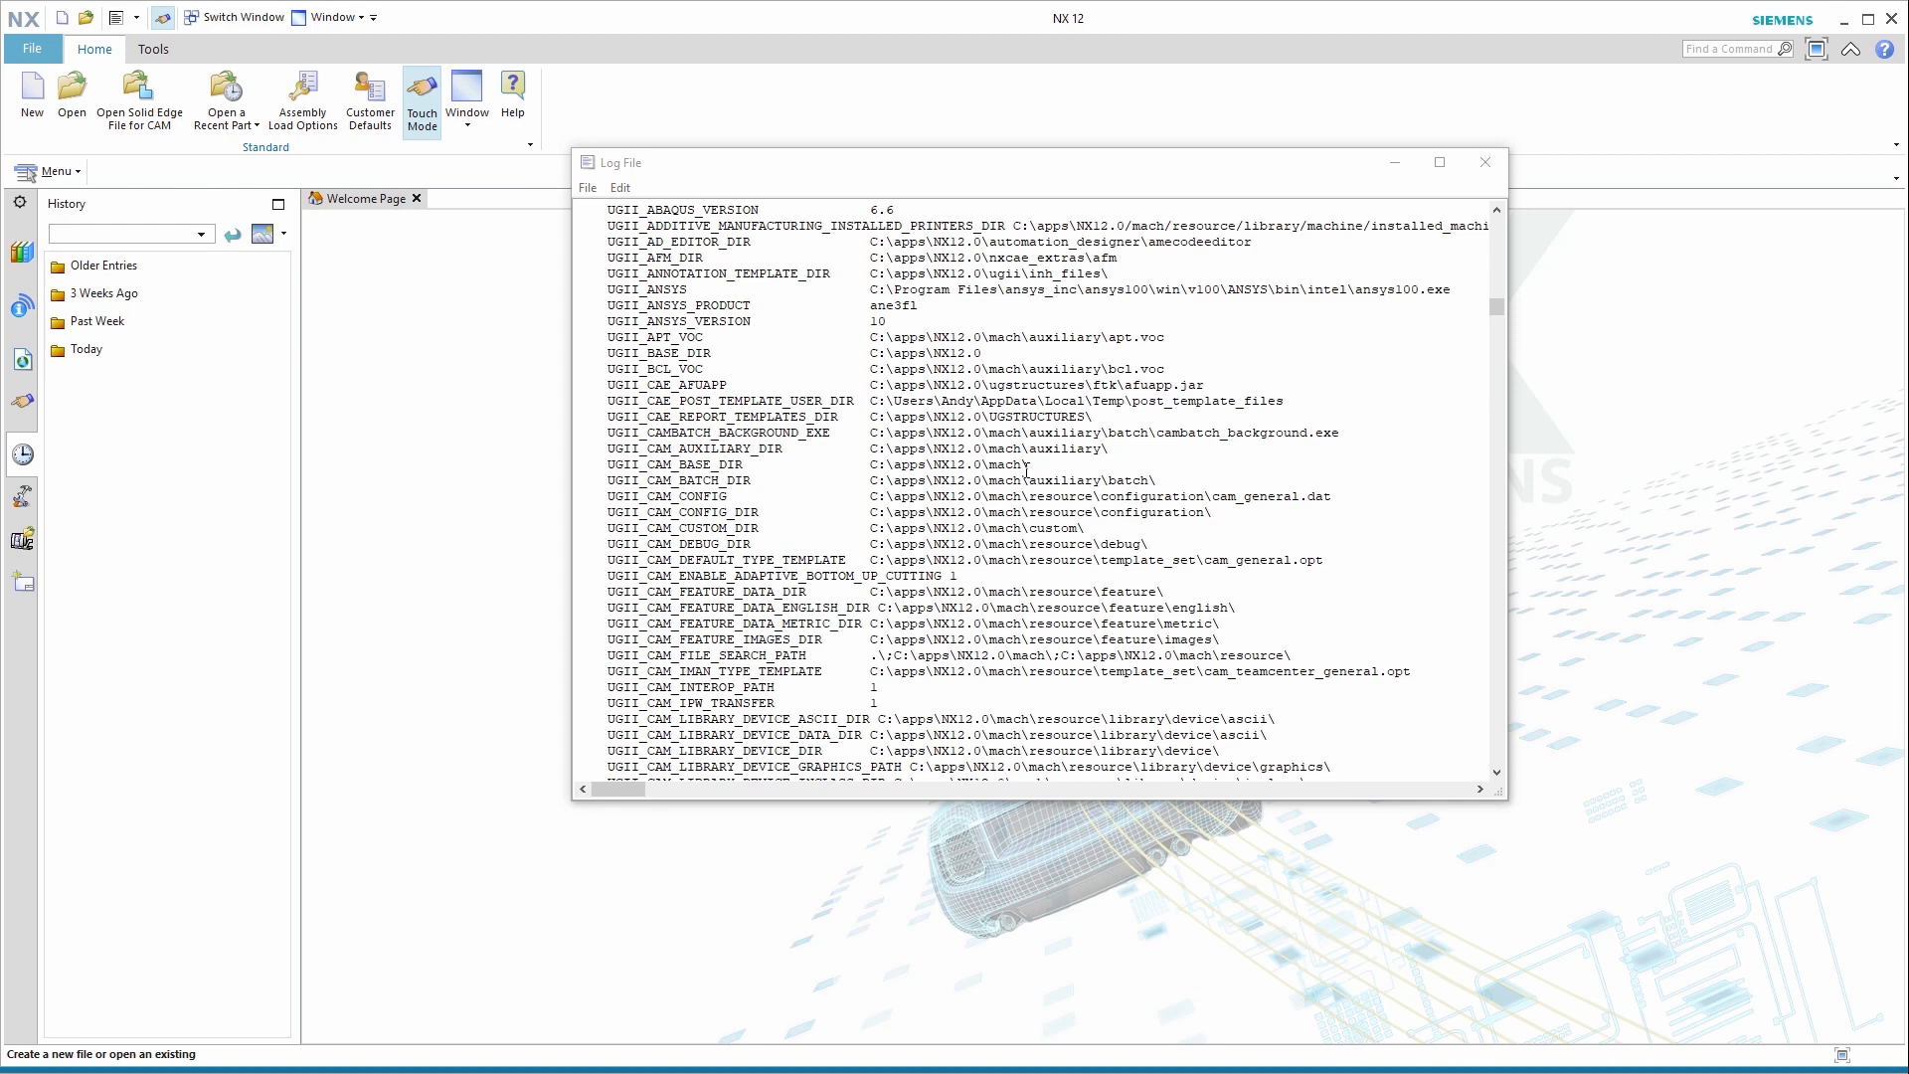
scroll(1026, 470, "down", 4)
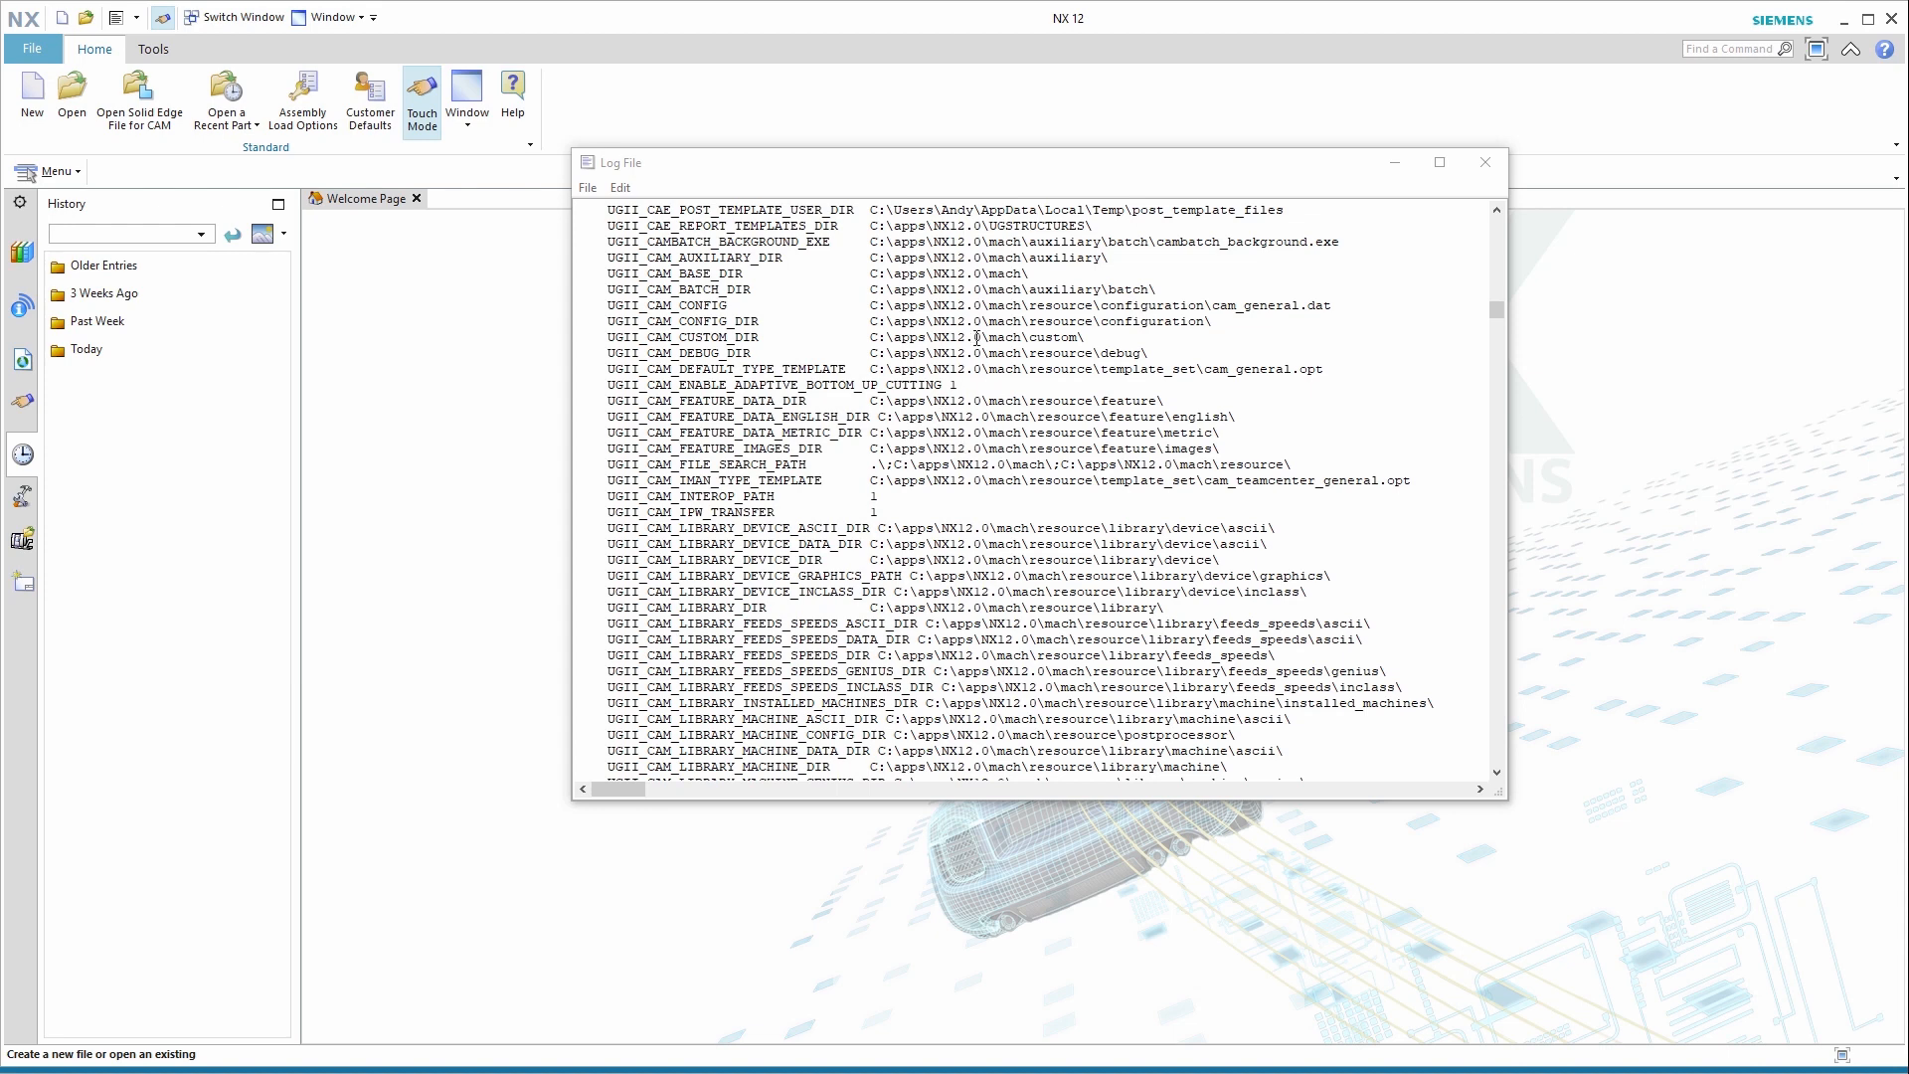
scroll(1001, 442, "down", 7)
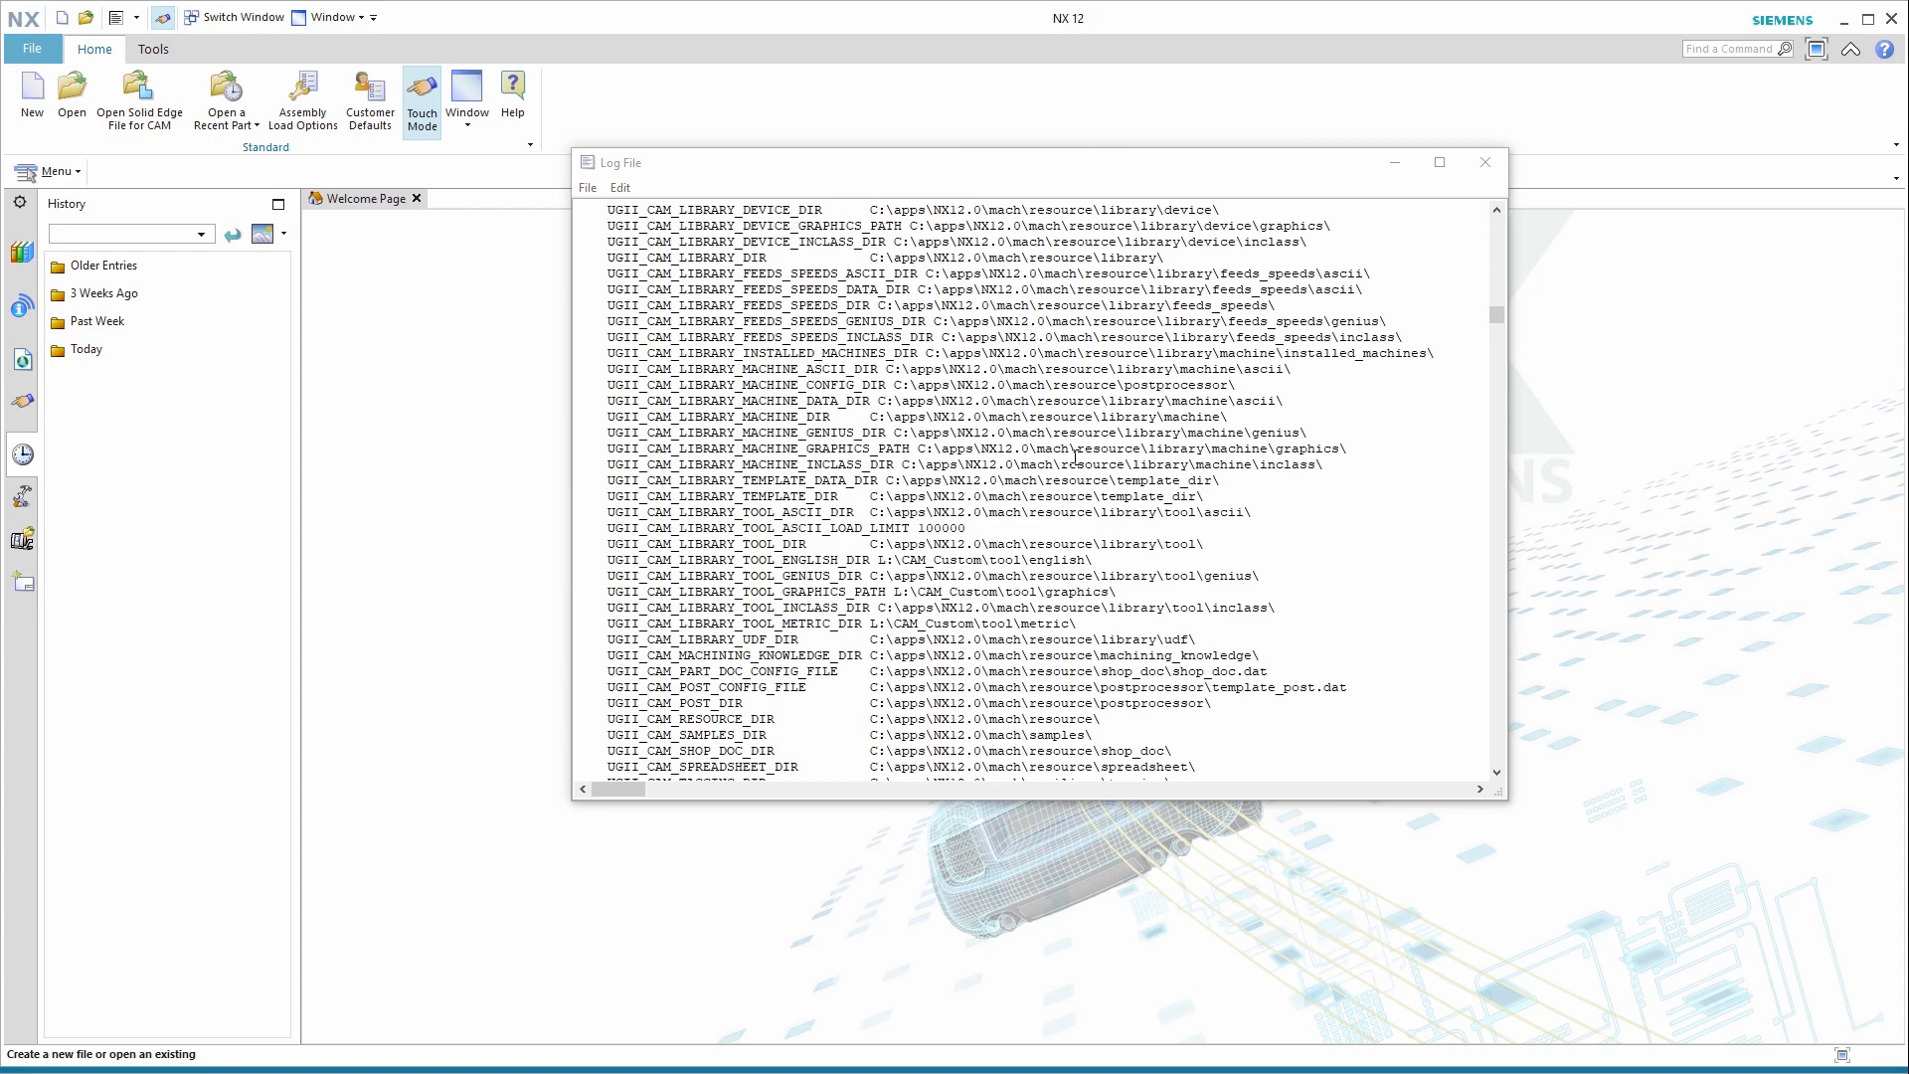
scroll(1015, 529, "down", 1)
- Highlight the paths of UGII_CAM_LIBRARY_TOOL_METRIC_DIR and UGII_CAM_LIBRARY_TOOL_GRAPHICS_PATH in the log file
left_click(879, 514)
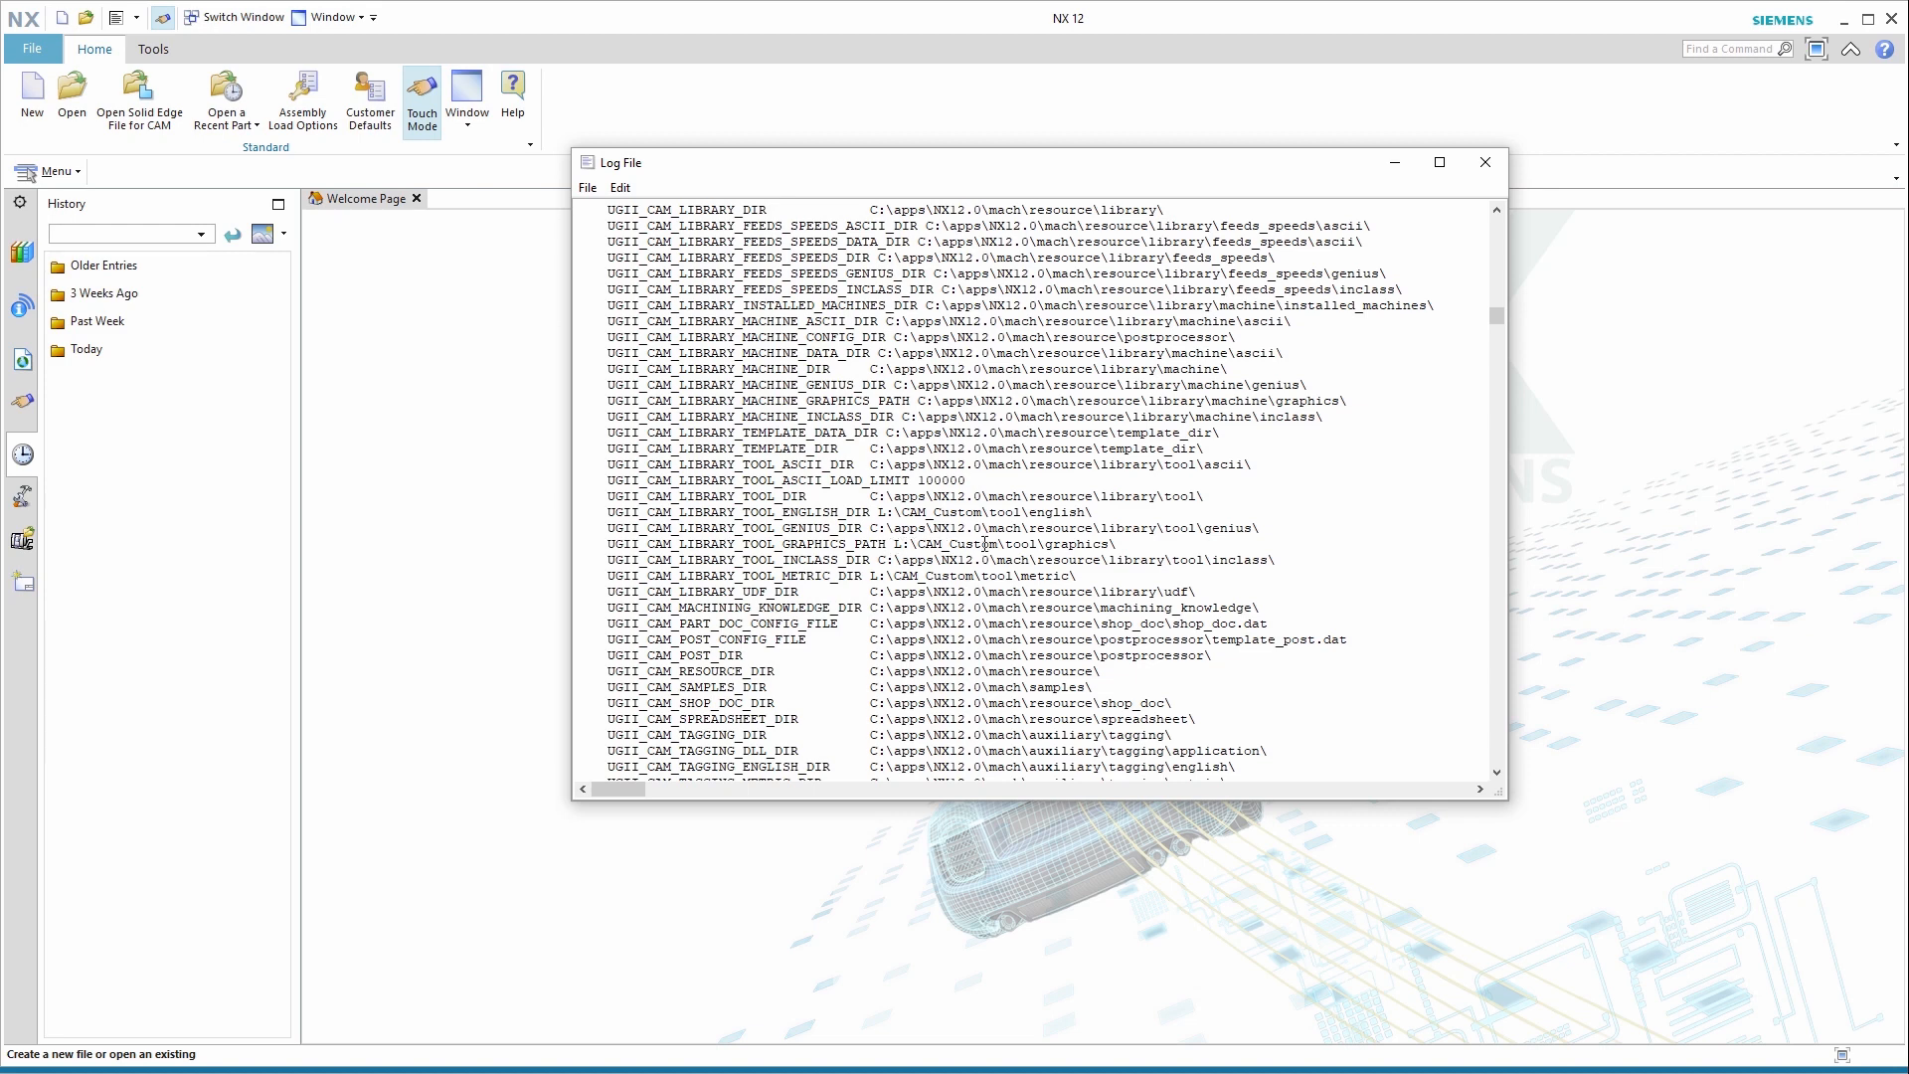
left_click_drag(1082, 575, 871, 576)
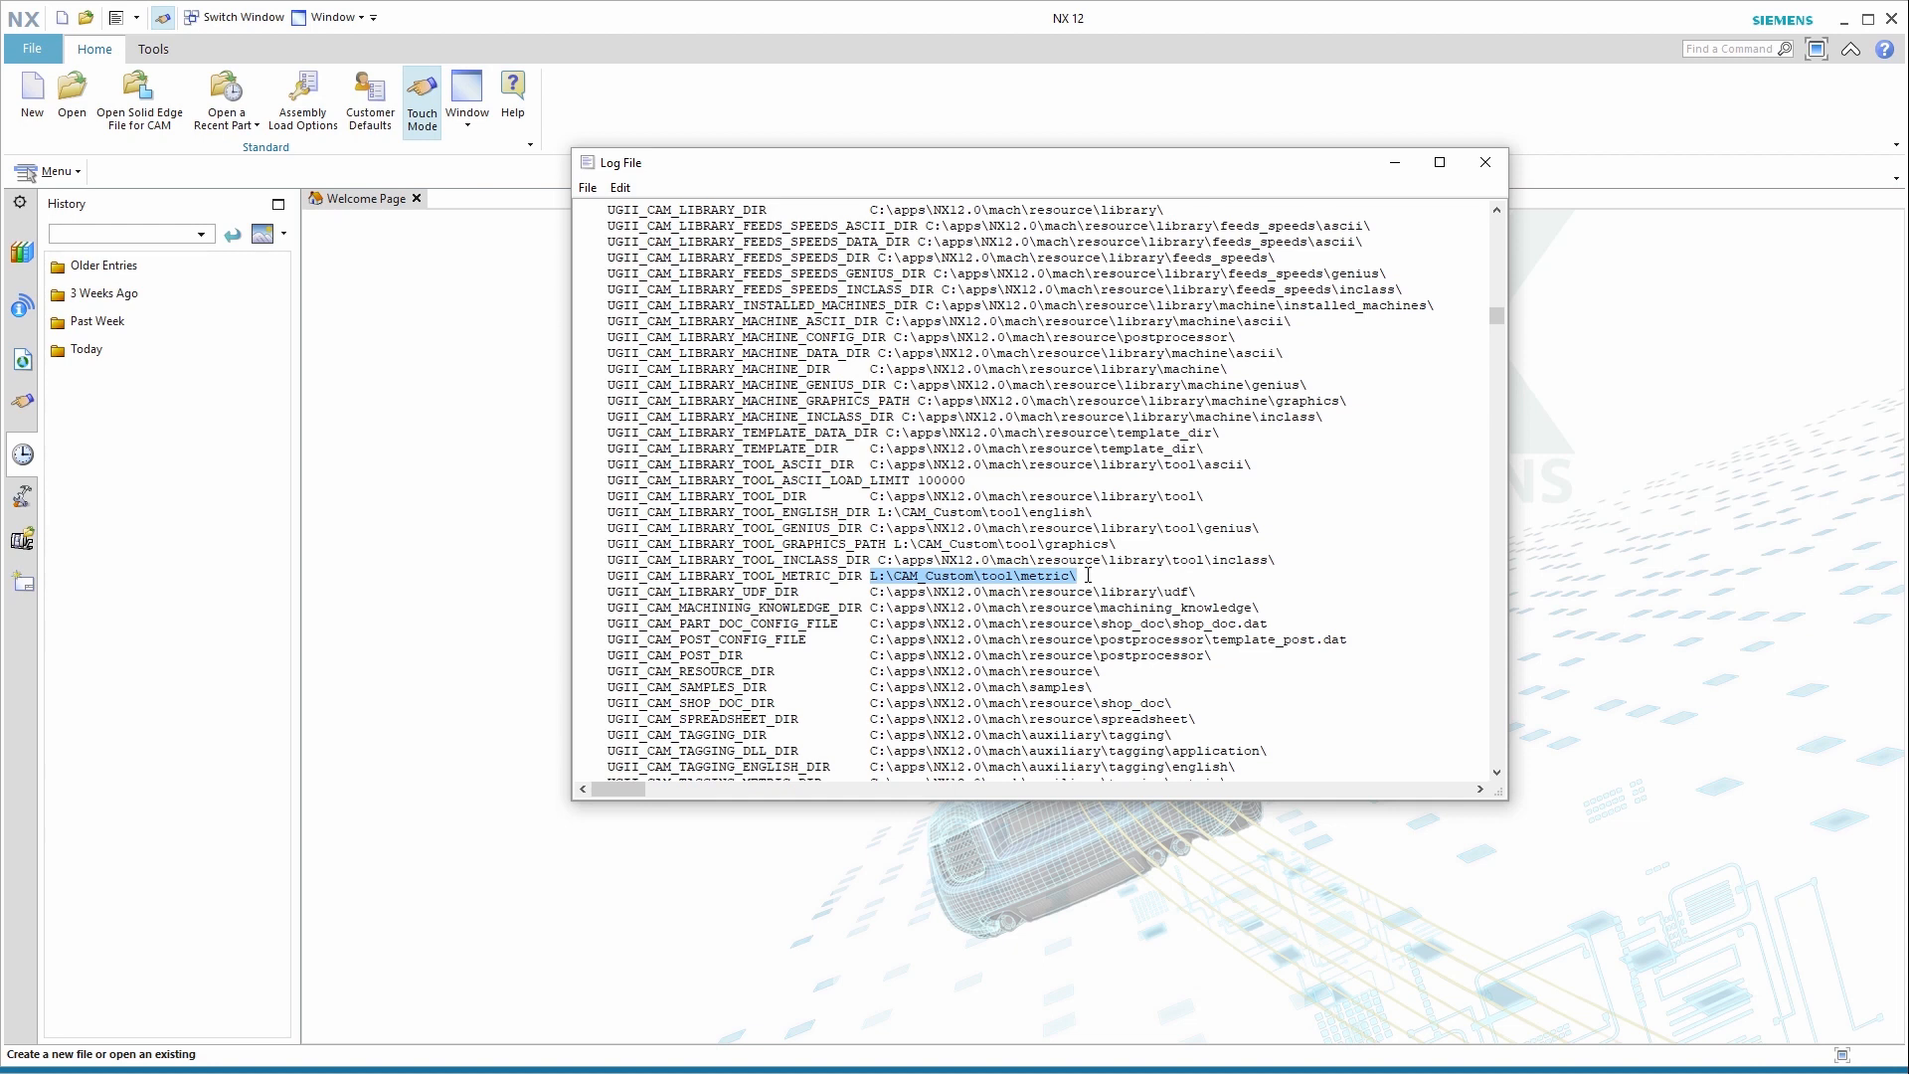
left_click_drag(1117, 544, 891, 544)
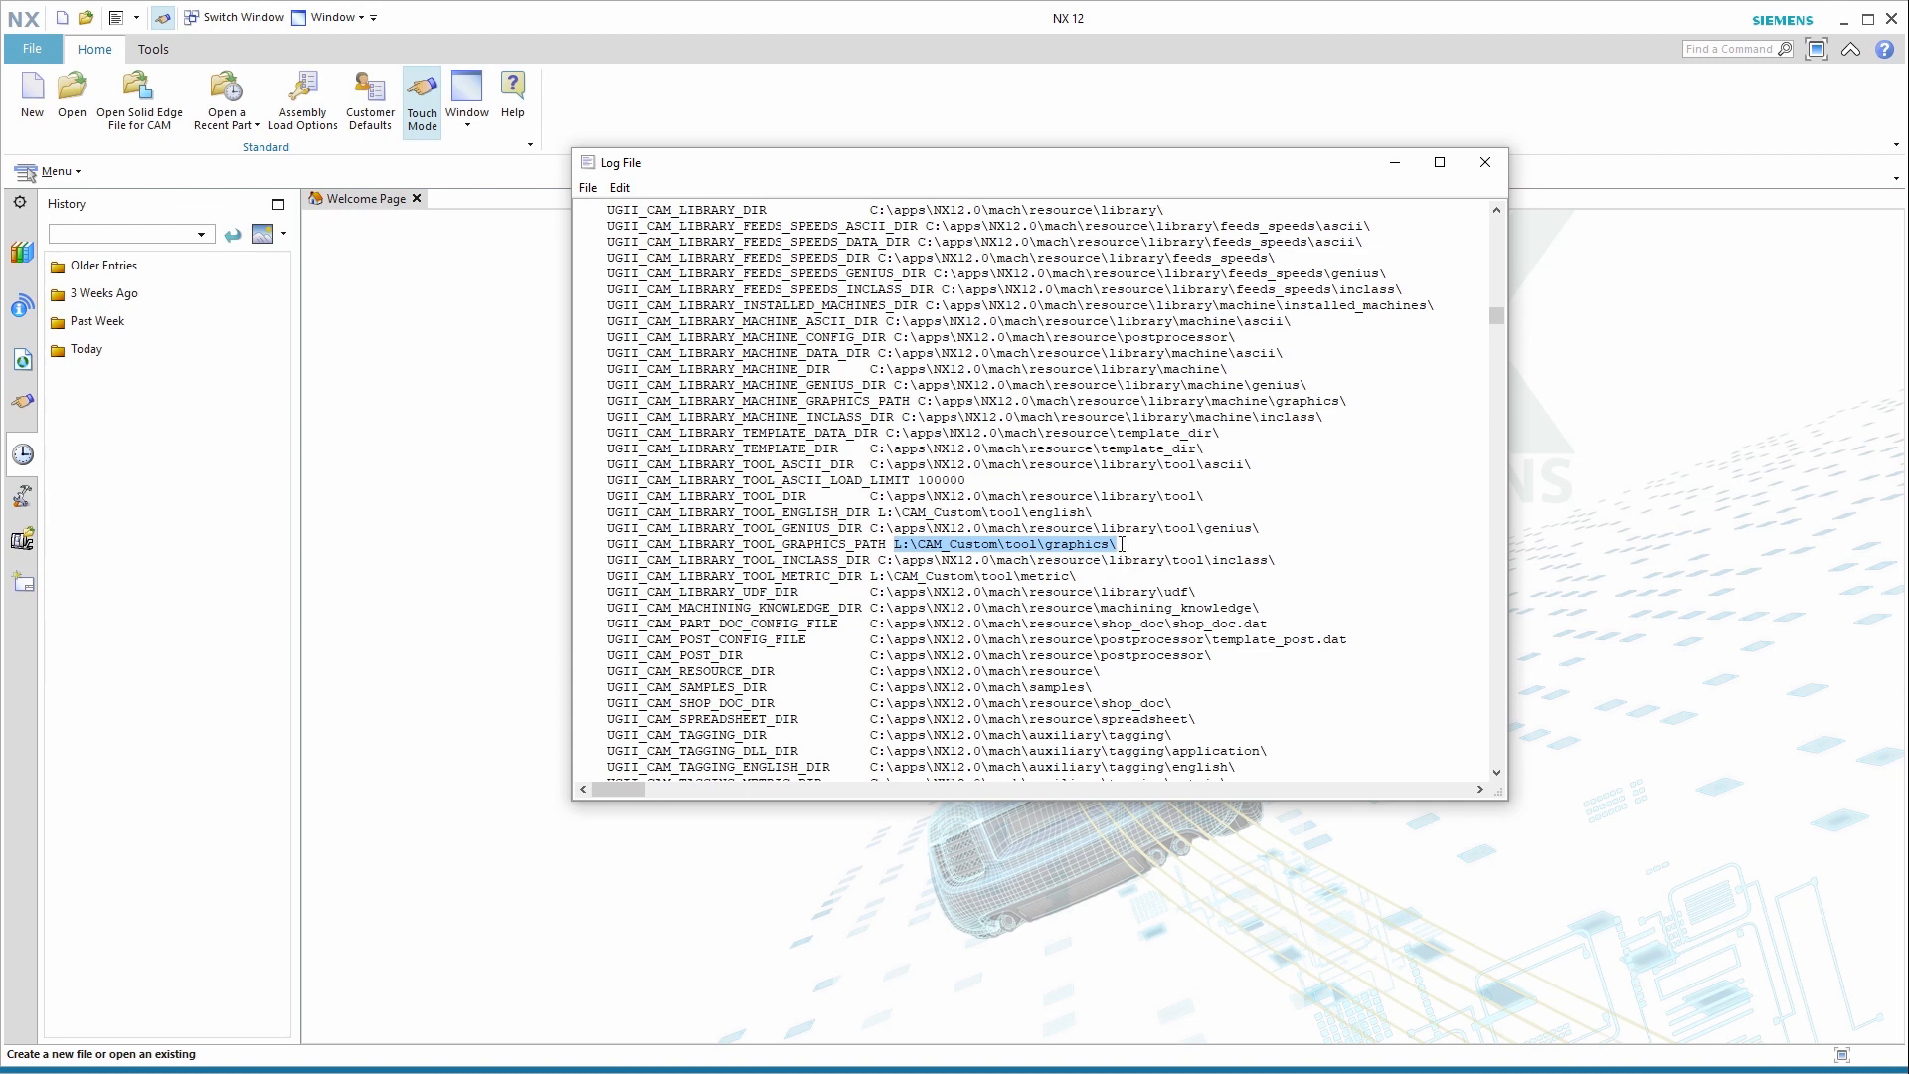
scroll(994, 557, "down", 2)
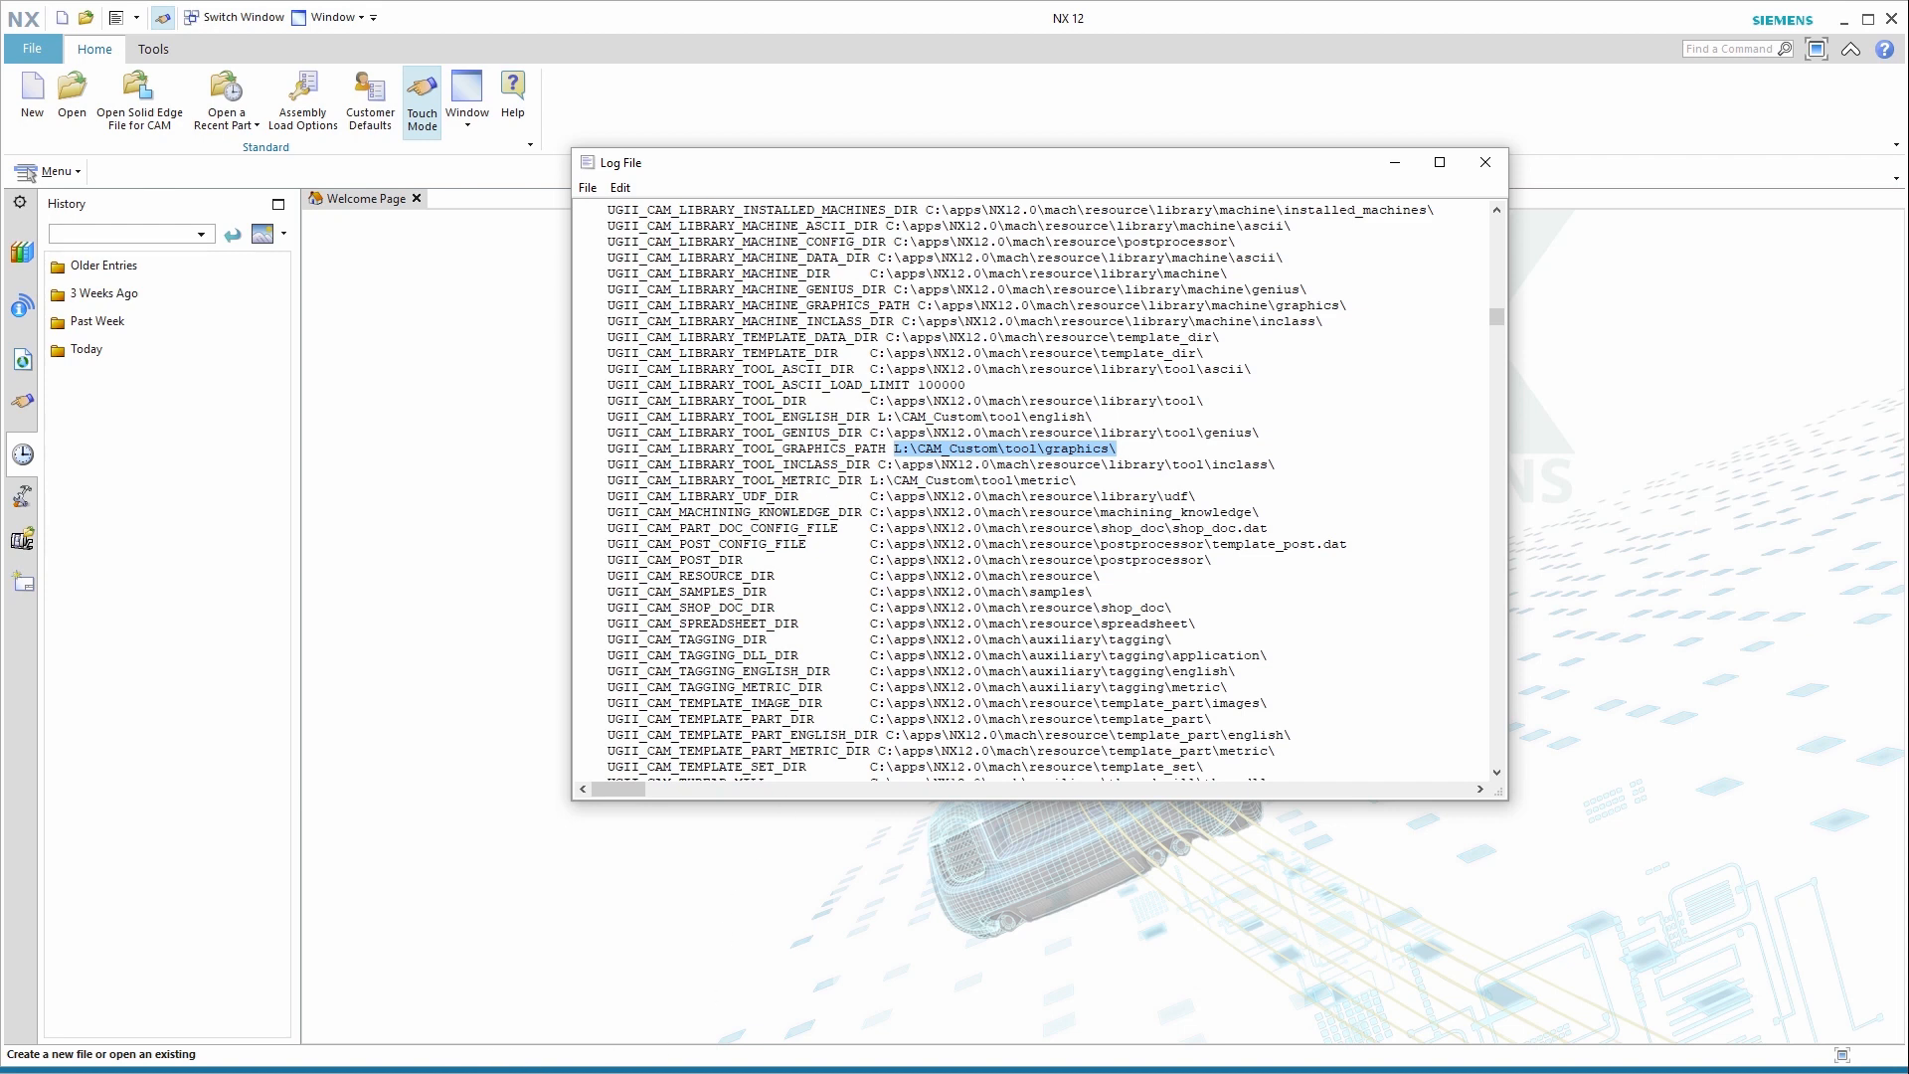
- Open ugii_env.dat from the NX12.0\UGII folder in Notepad++ and examine the UGII_CAM_LIBRARY_TOOL_ENGLISH_DIR variable and its path
key("alt+Tab")
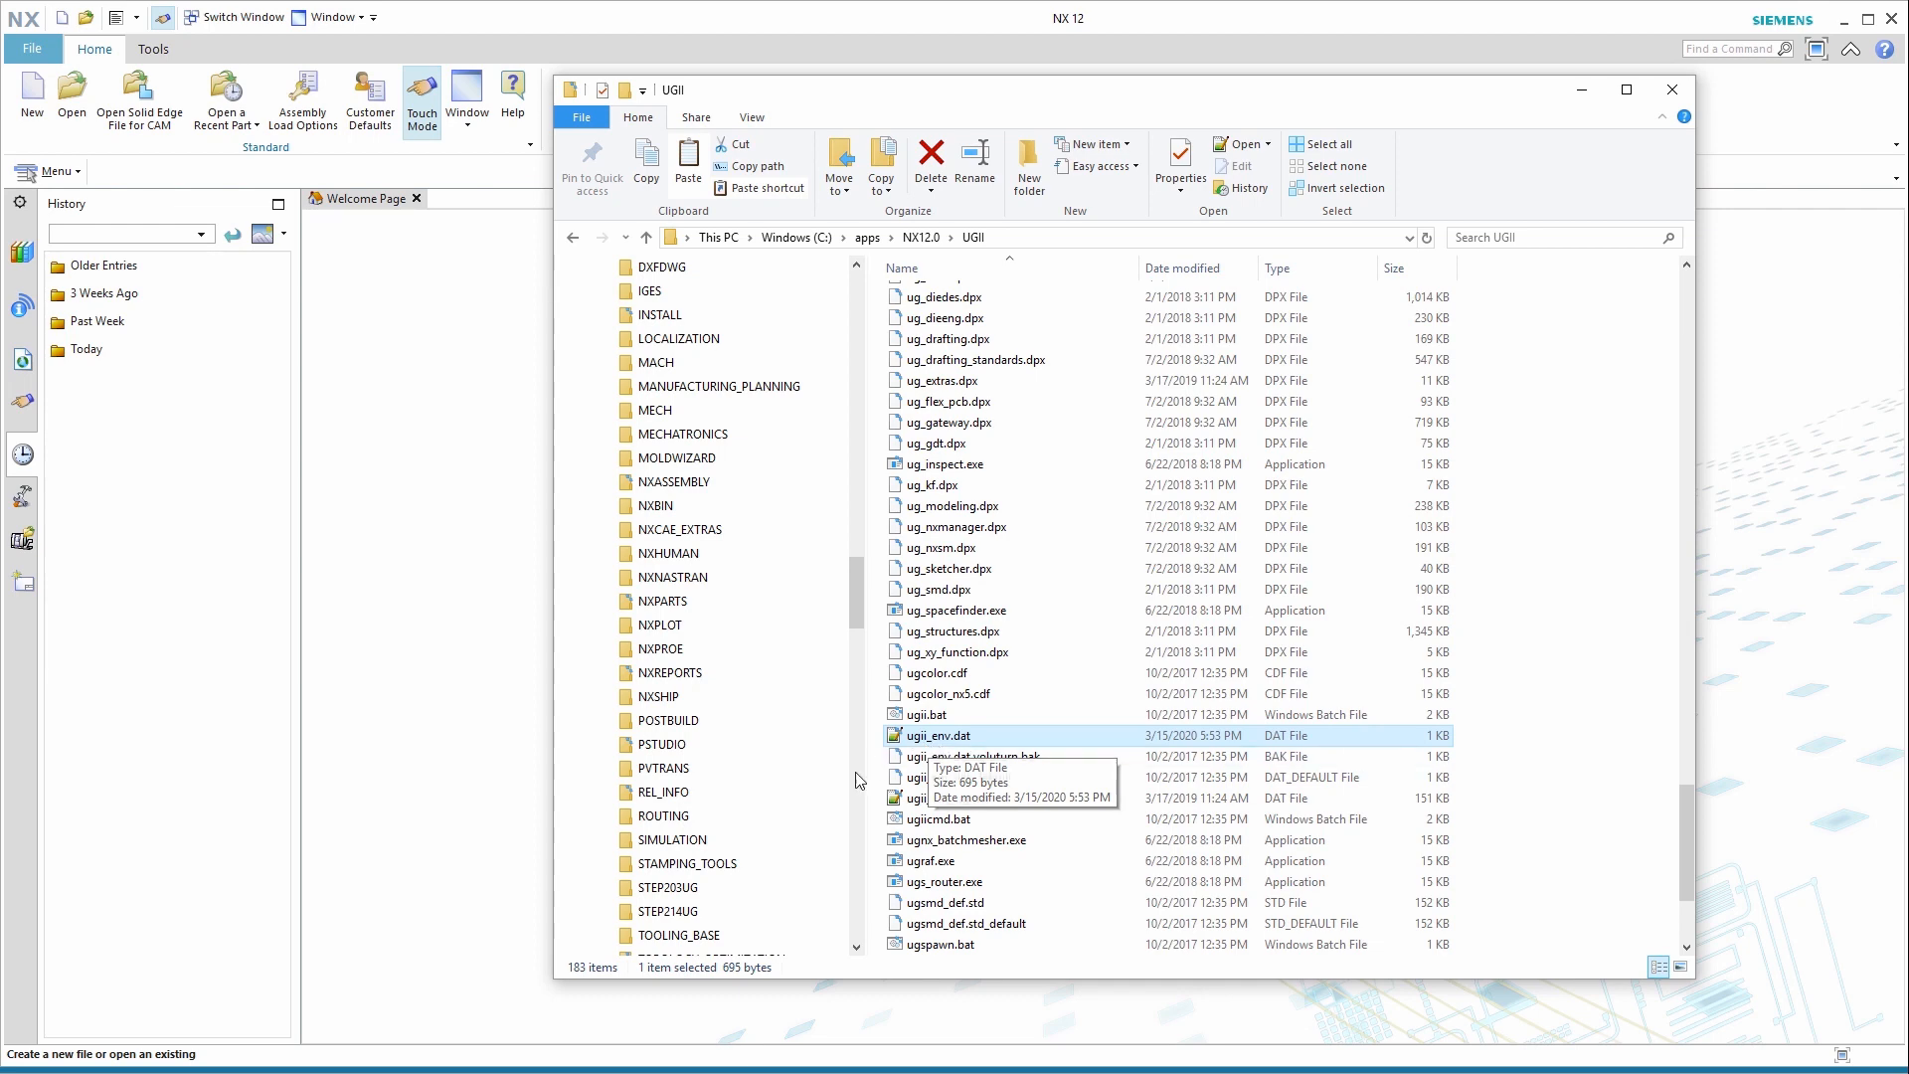
key("Return")
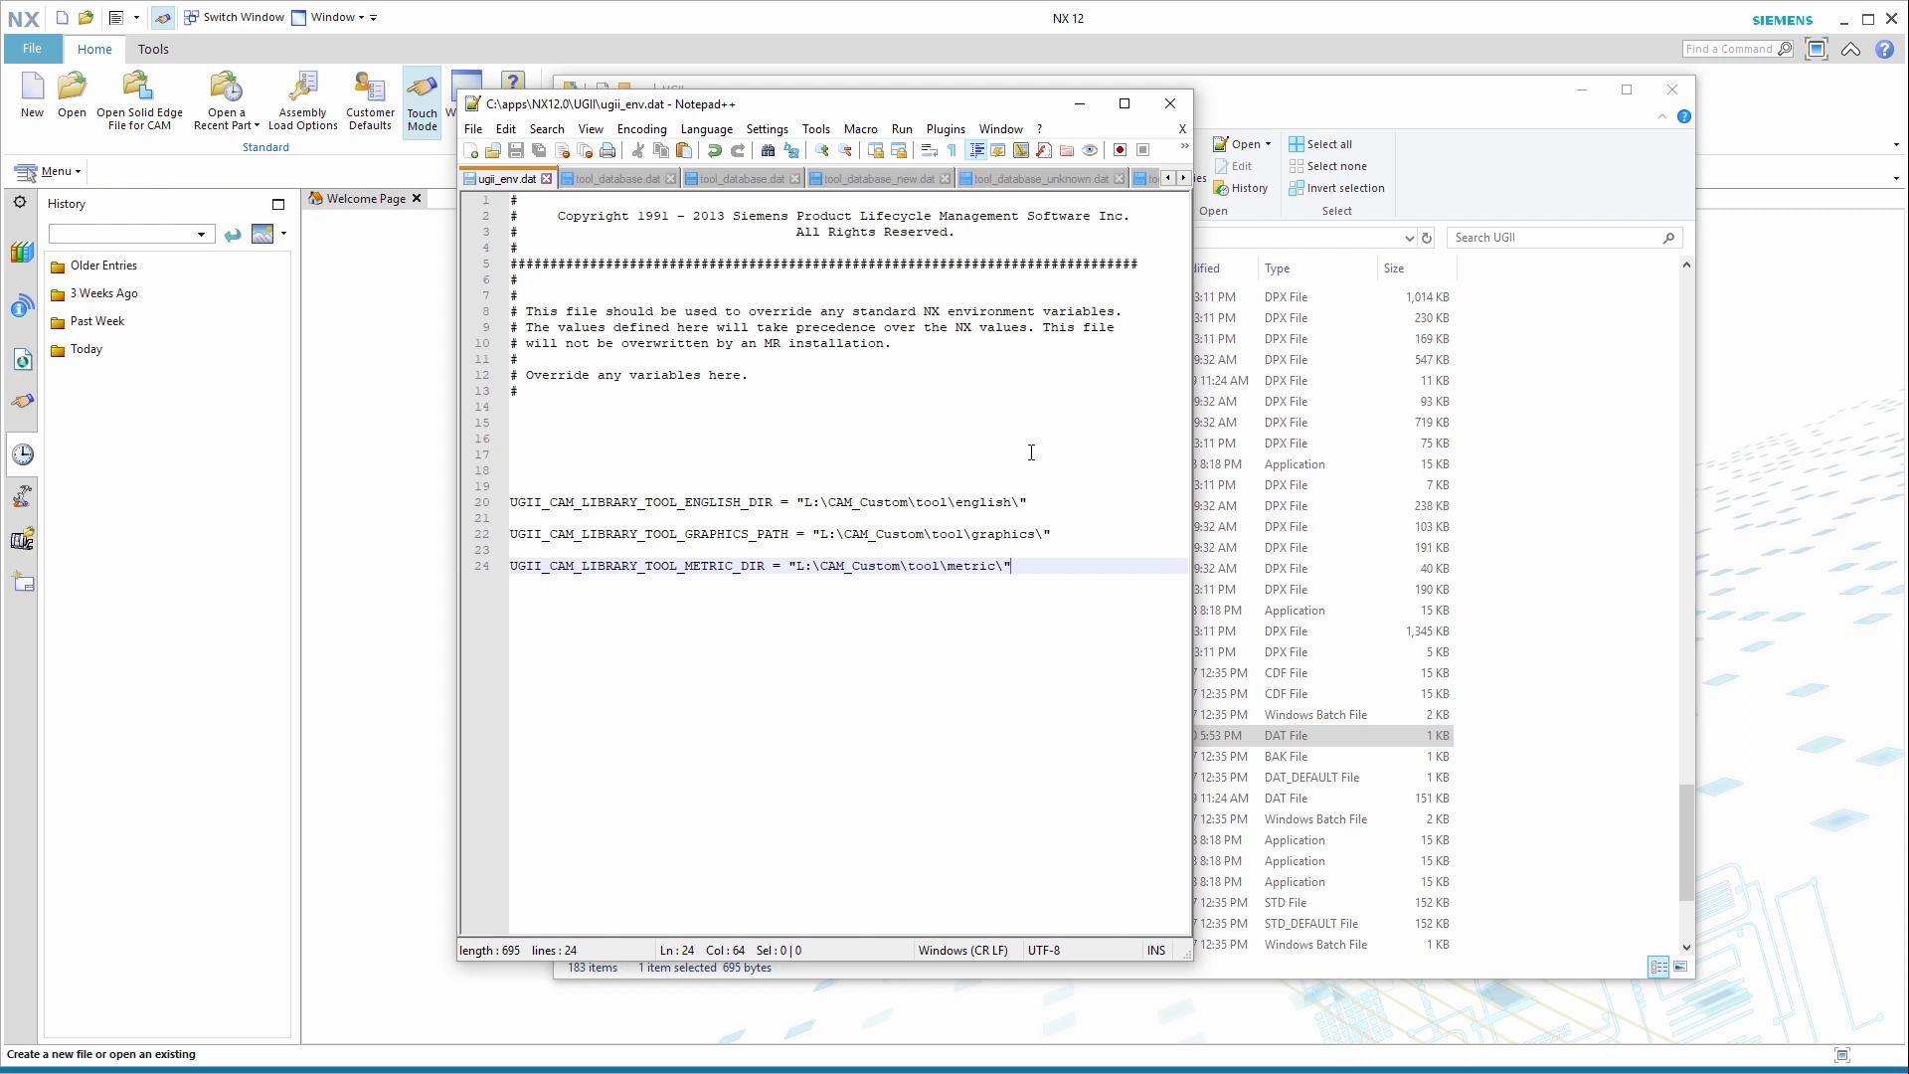
left_click_drag(773, 503, 510, 503)
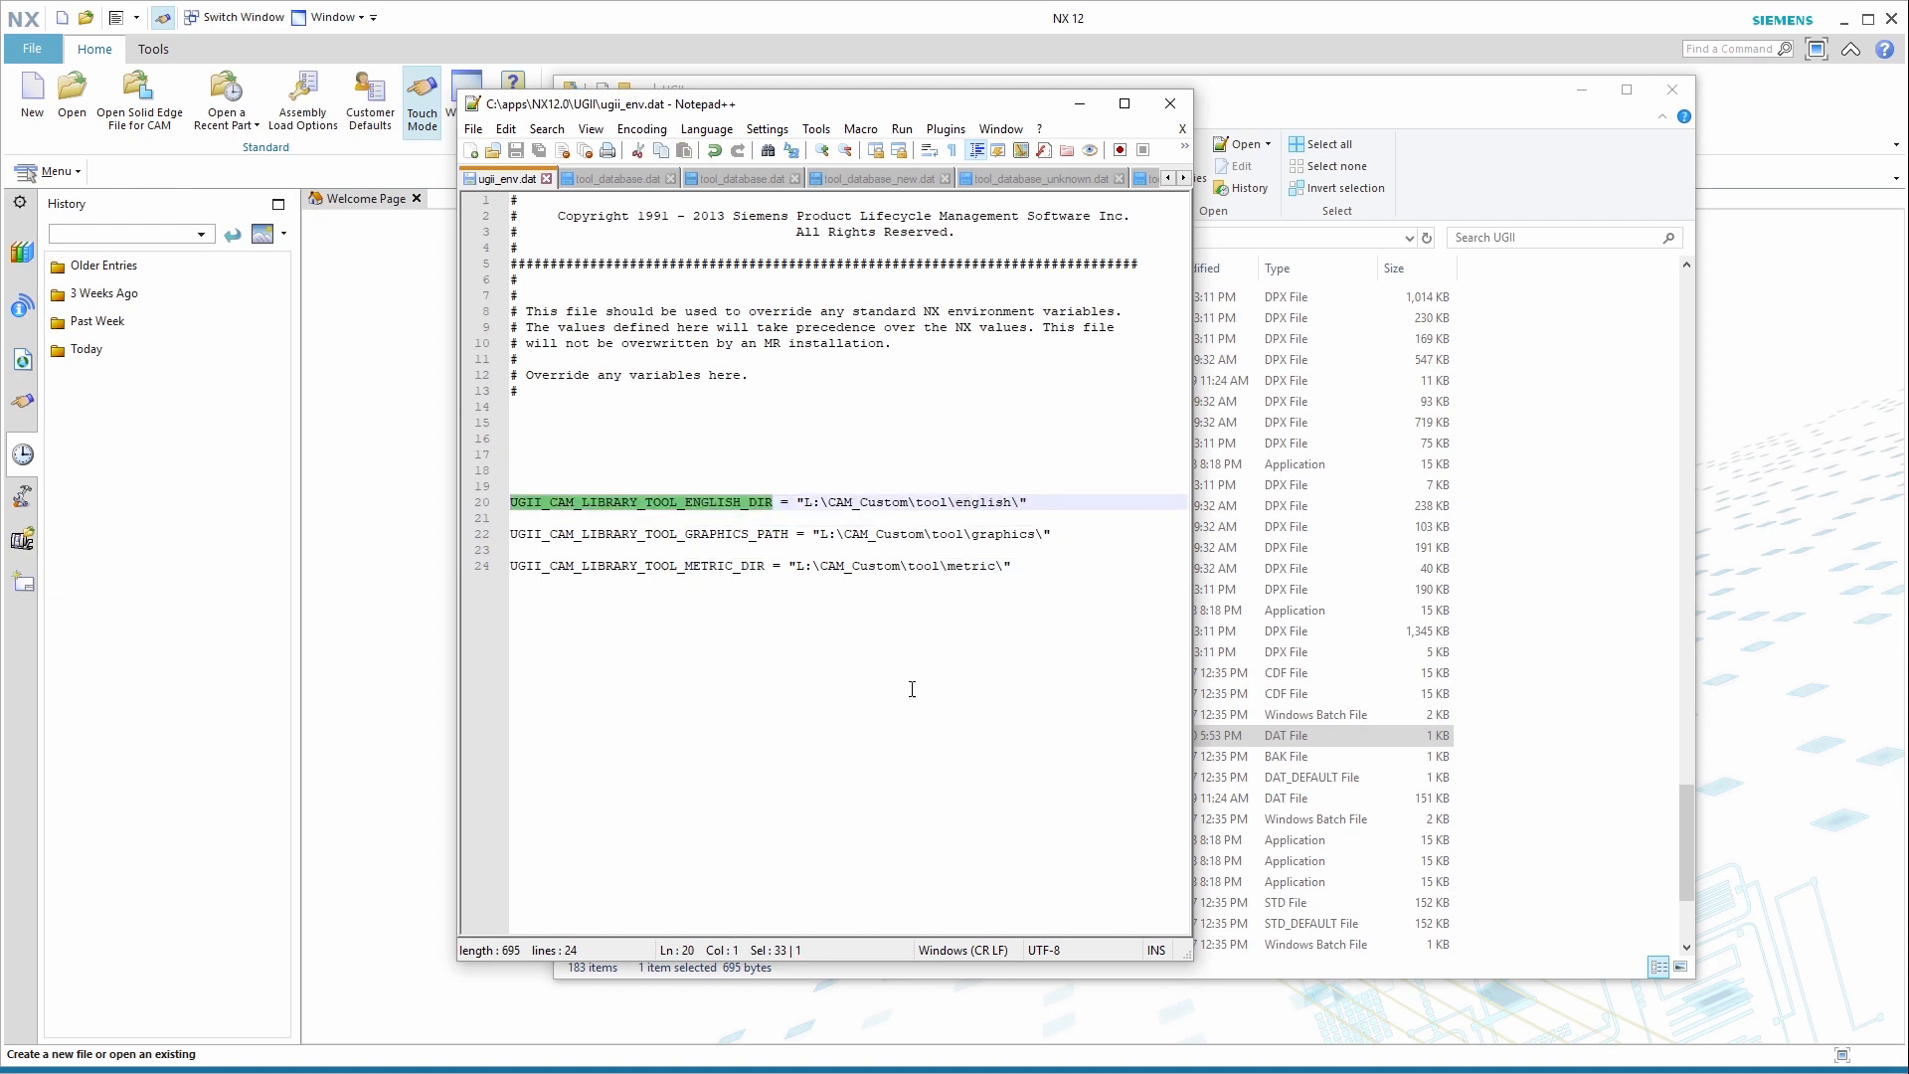
left_click_drag(1032, 502, 796, 502)
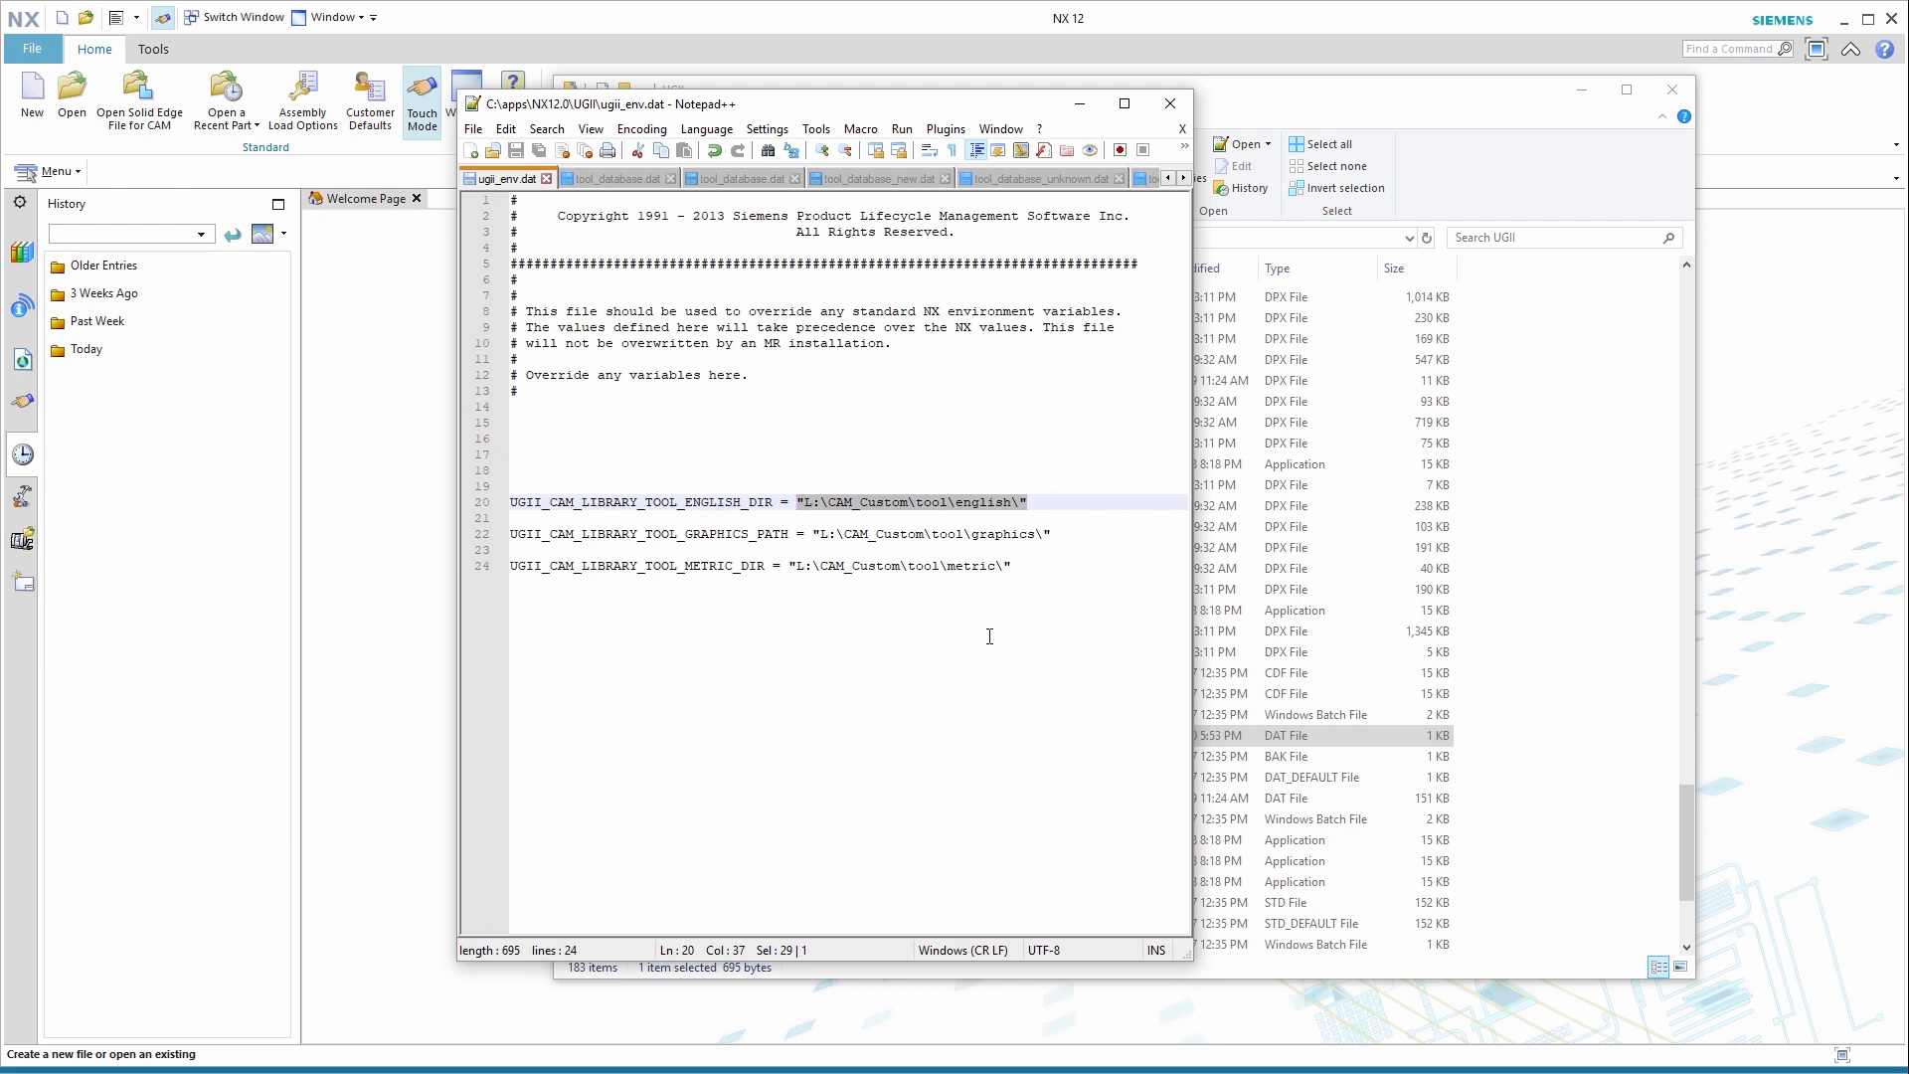
key("ctrl+End")
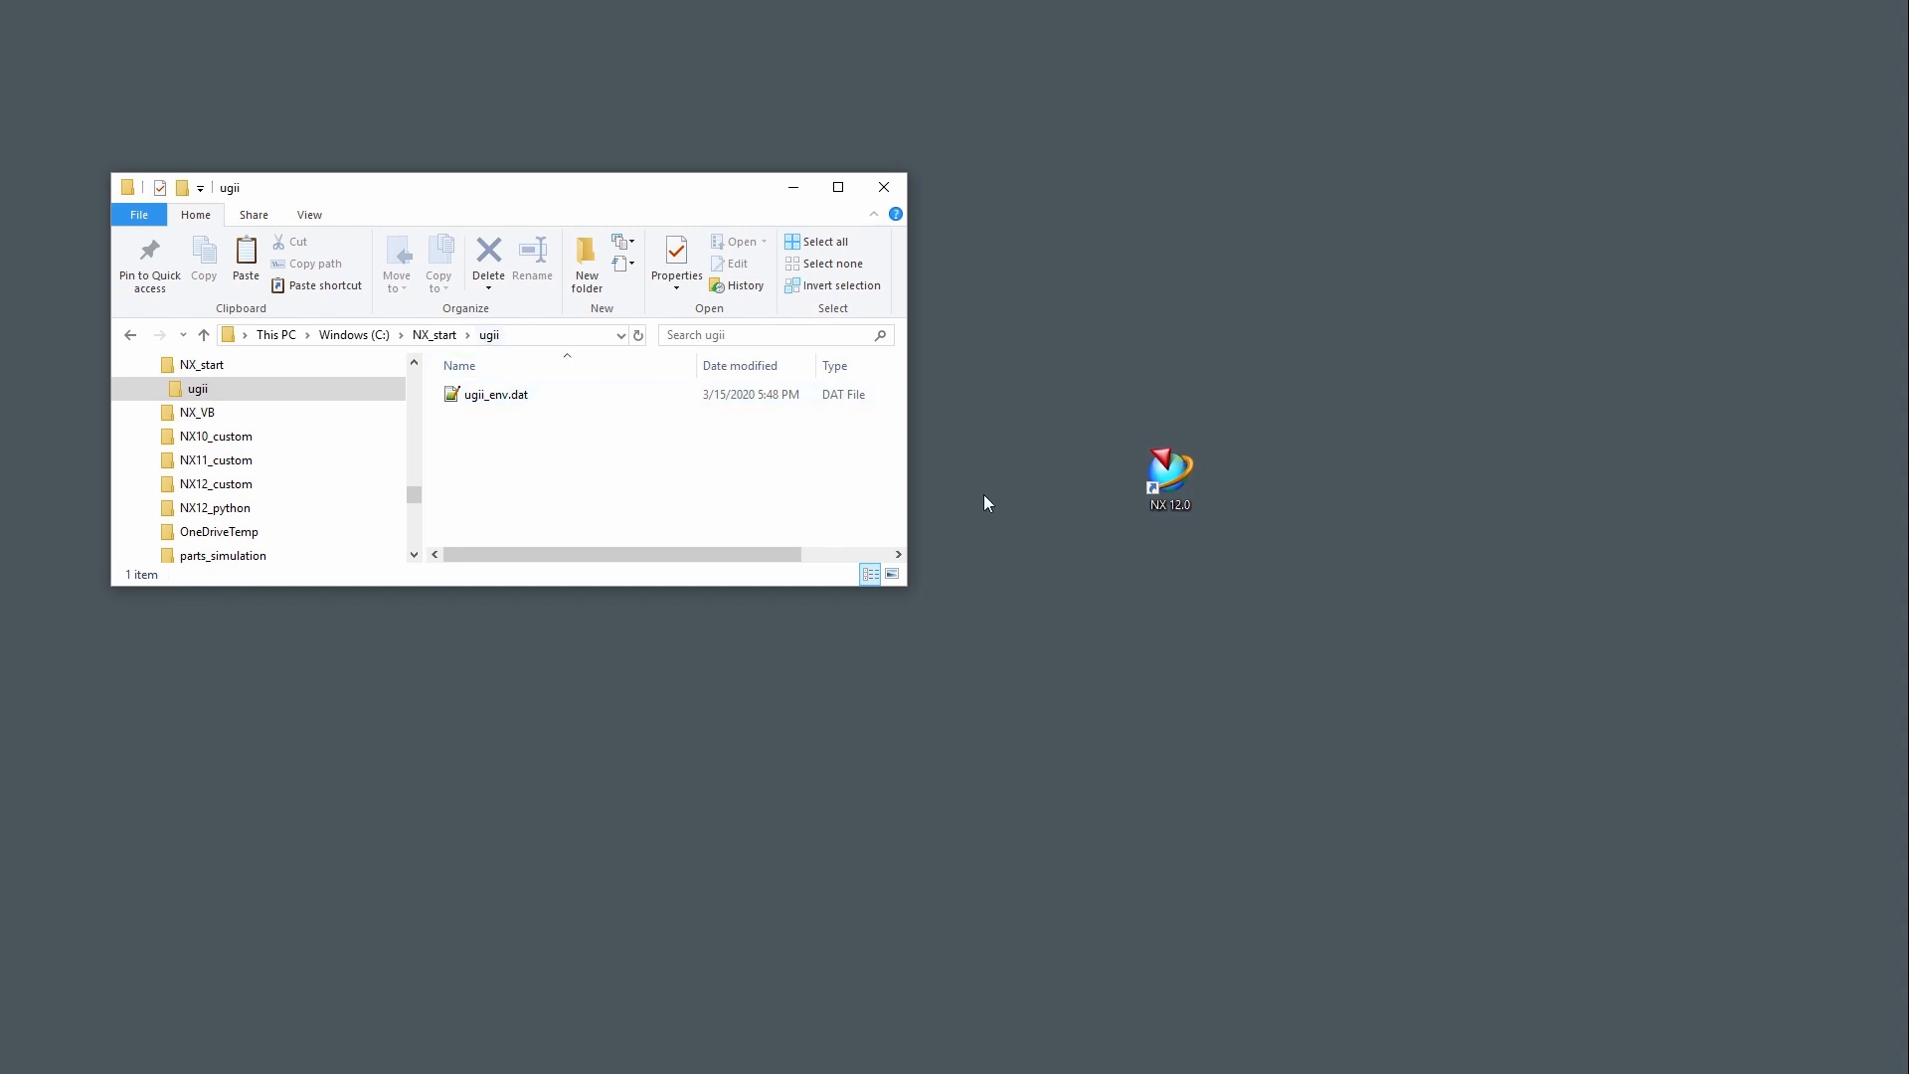
- Duplicate the NX 12.0 desktop shortcut and rename the copy as NX 12.0 reroute
right_click(1175, 485)
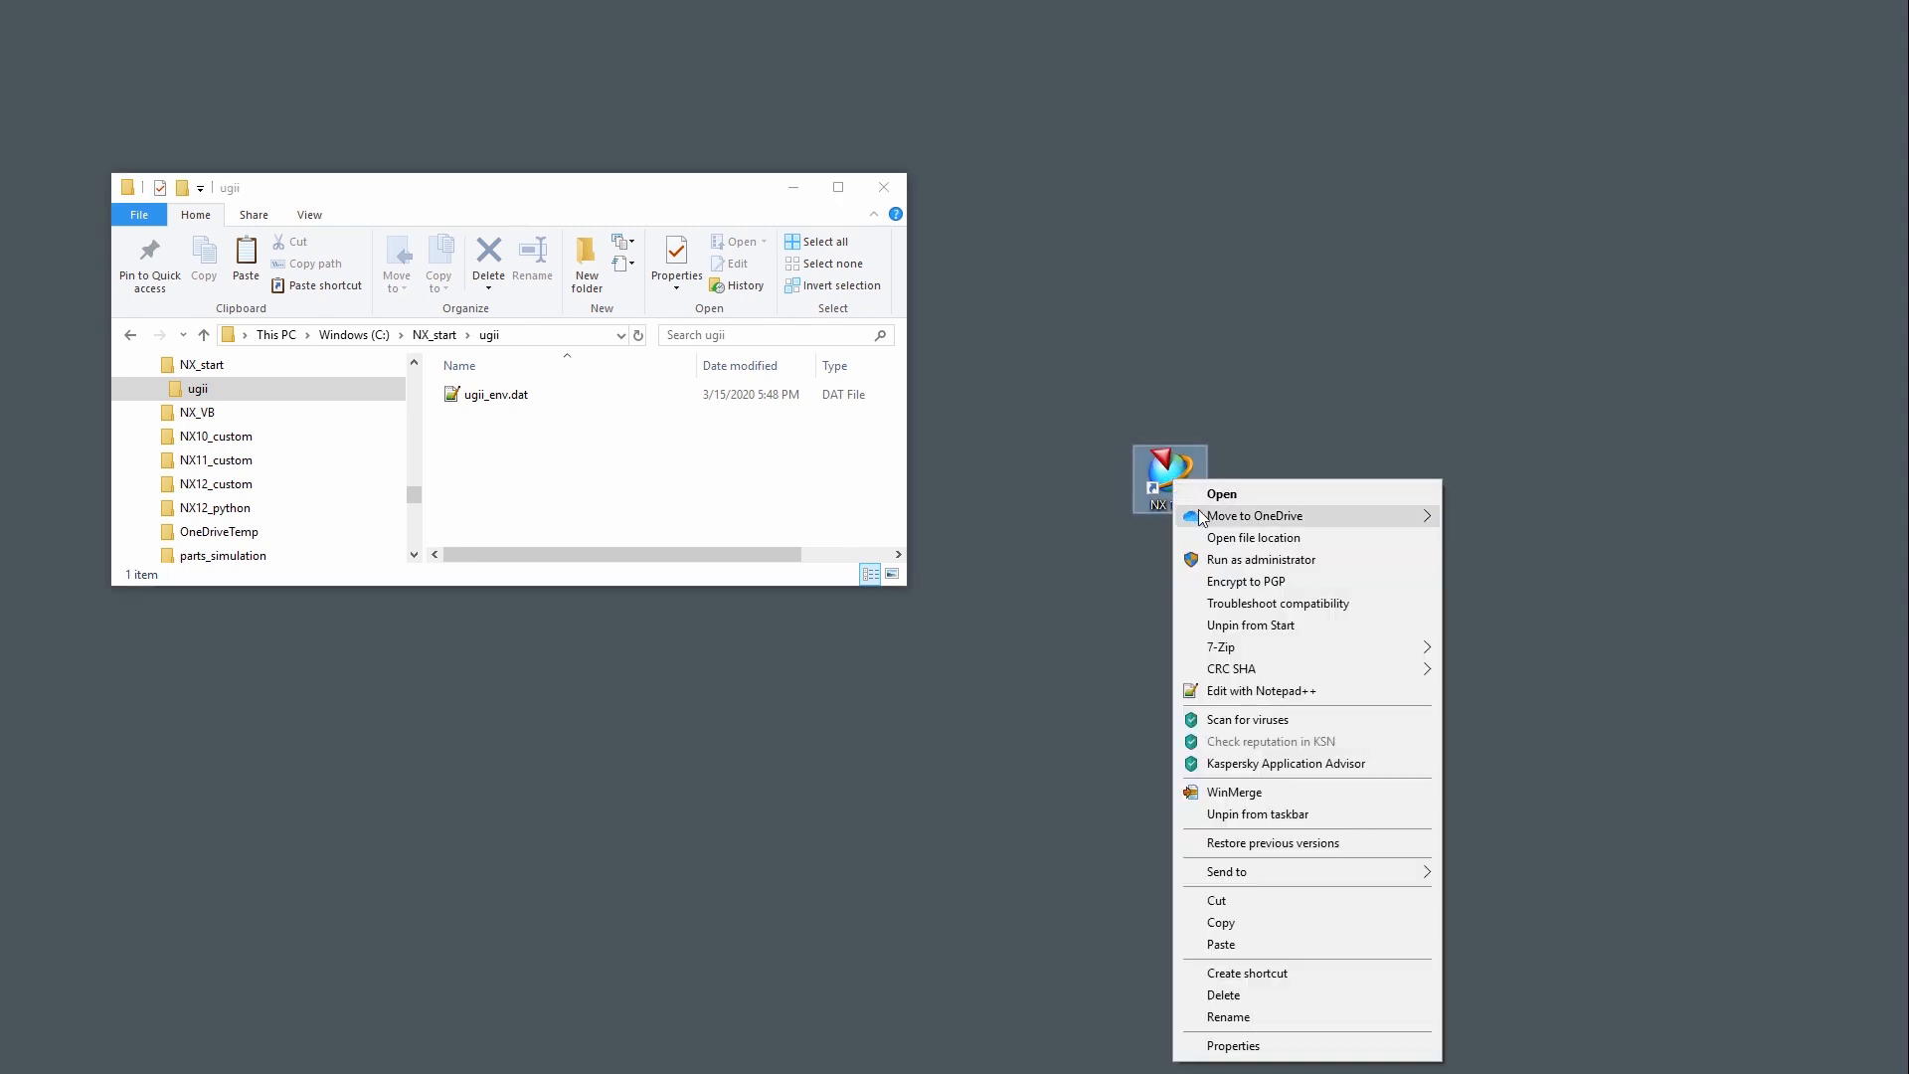
left_click(1232, 923)
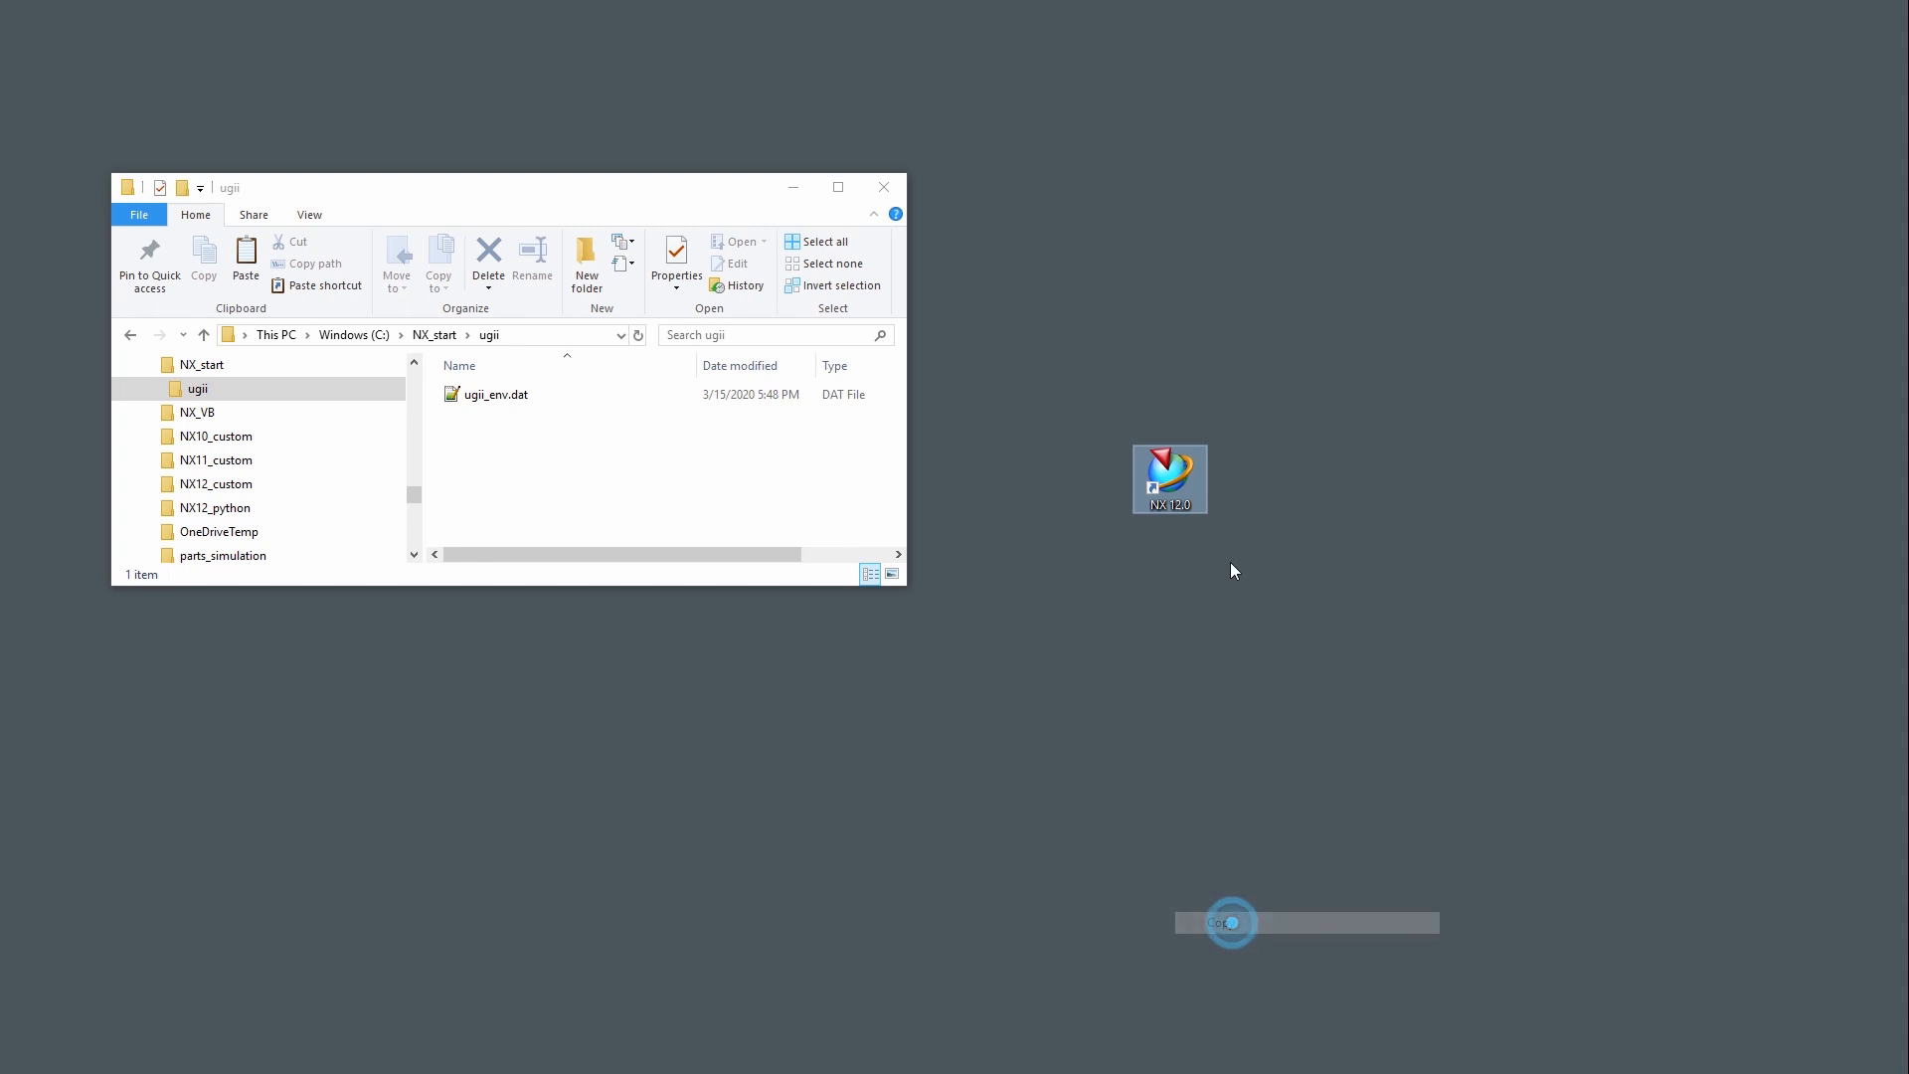
right_click(1340, 487)
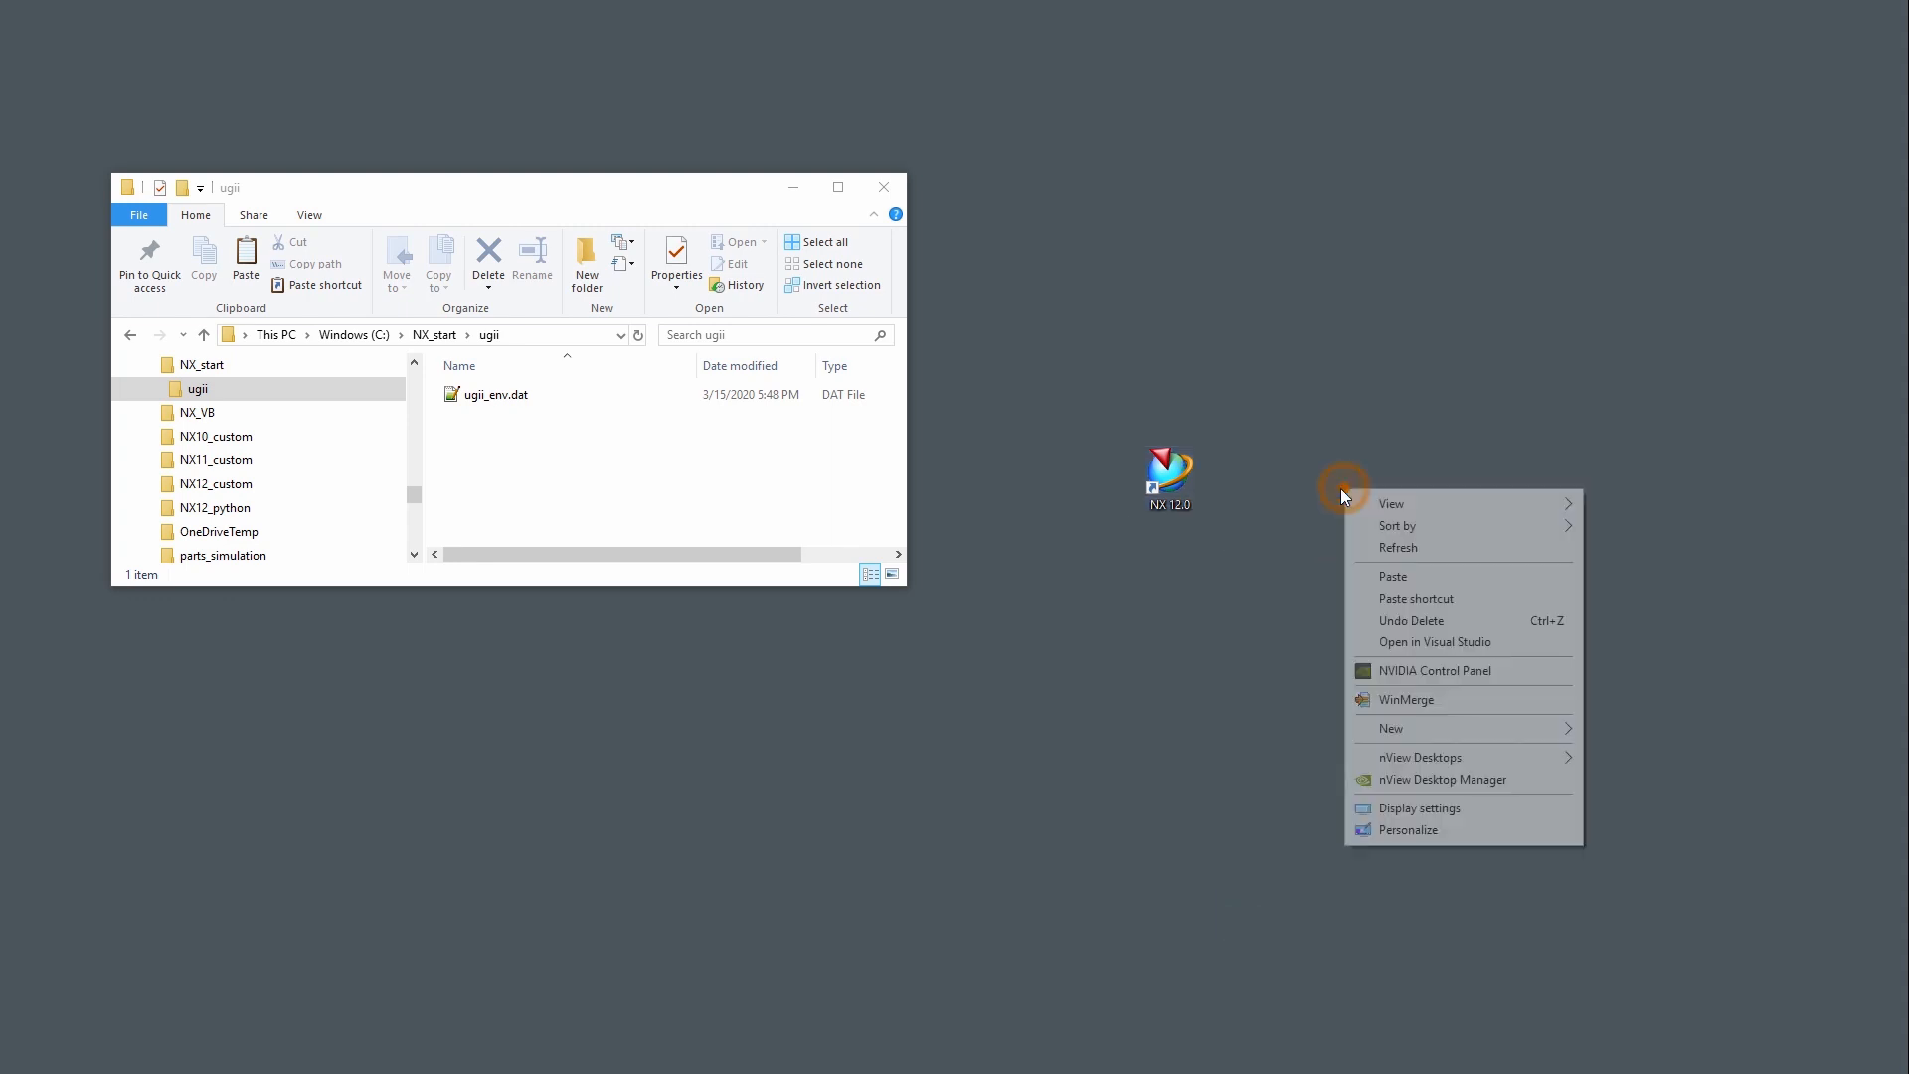
left_click(1424, 599)
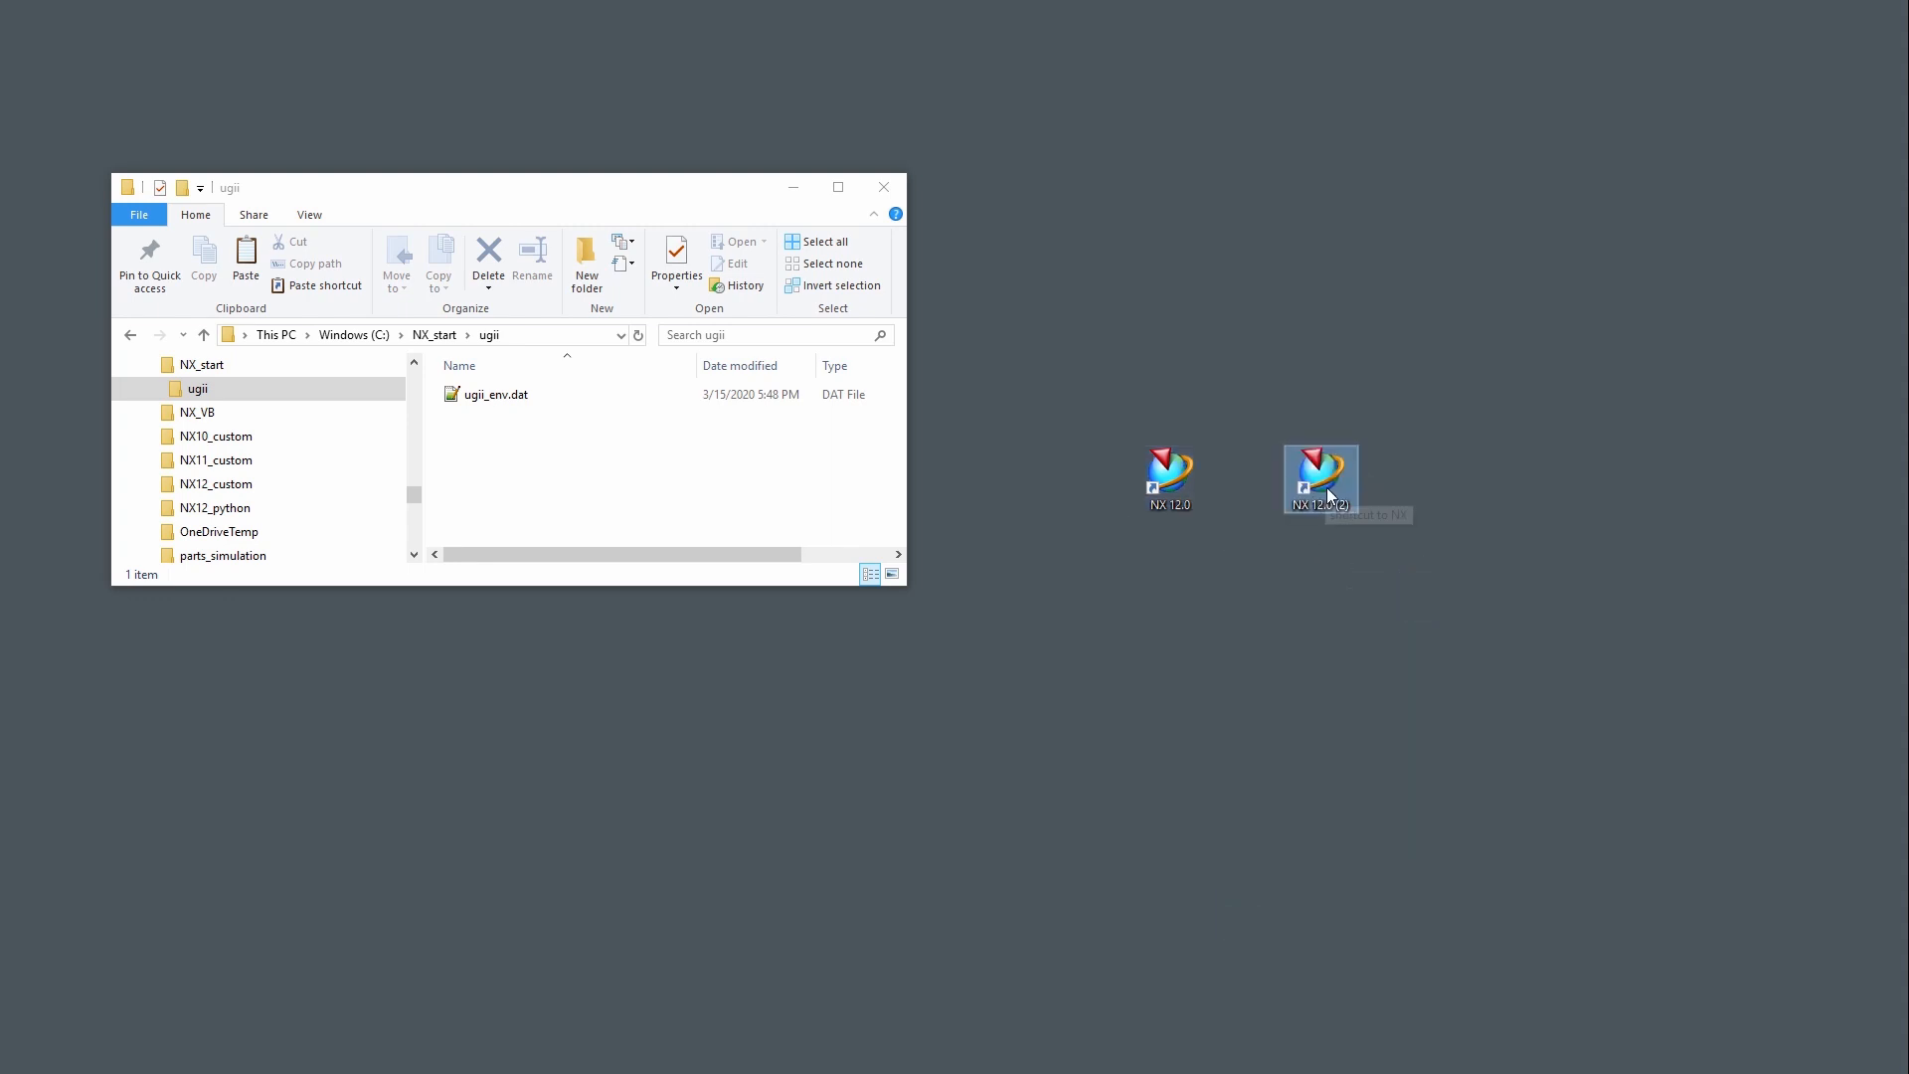
double_click(1335, 509)
left_click_drag(1337, 507, 1358, 509)
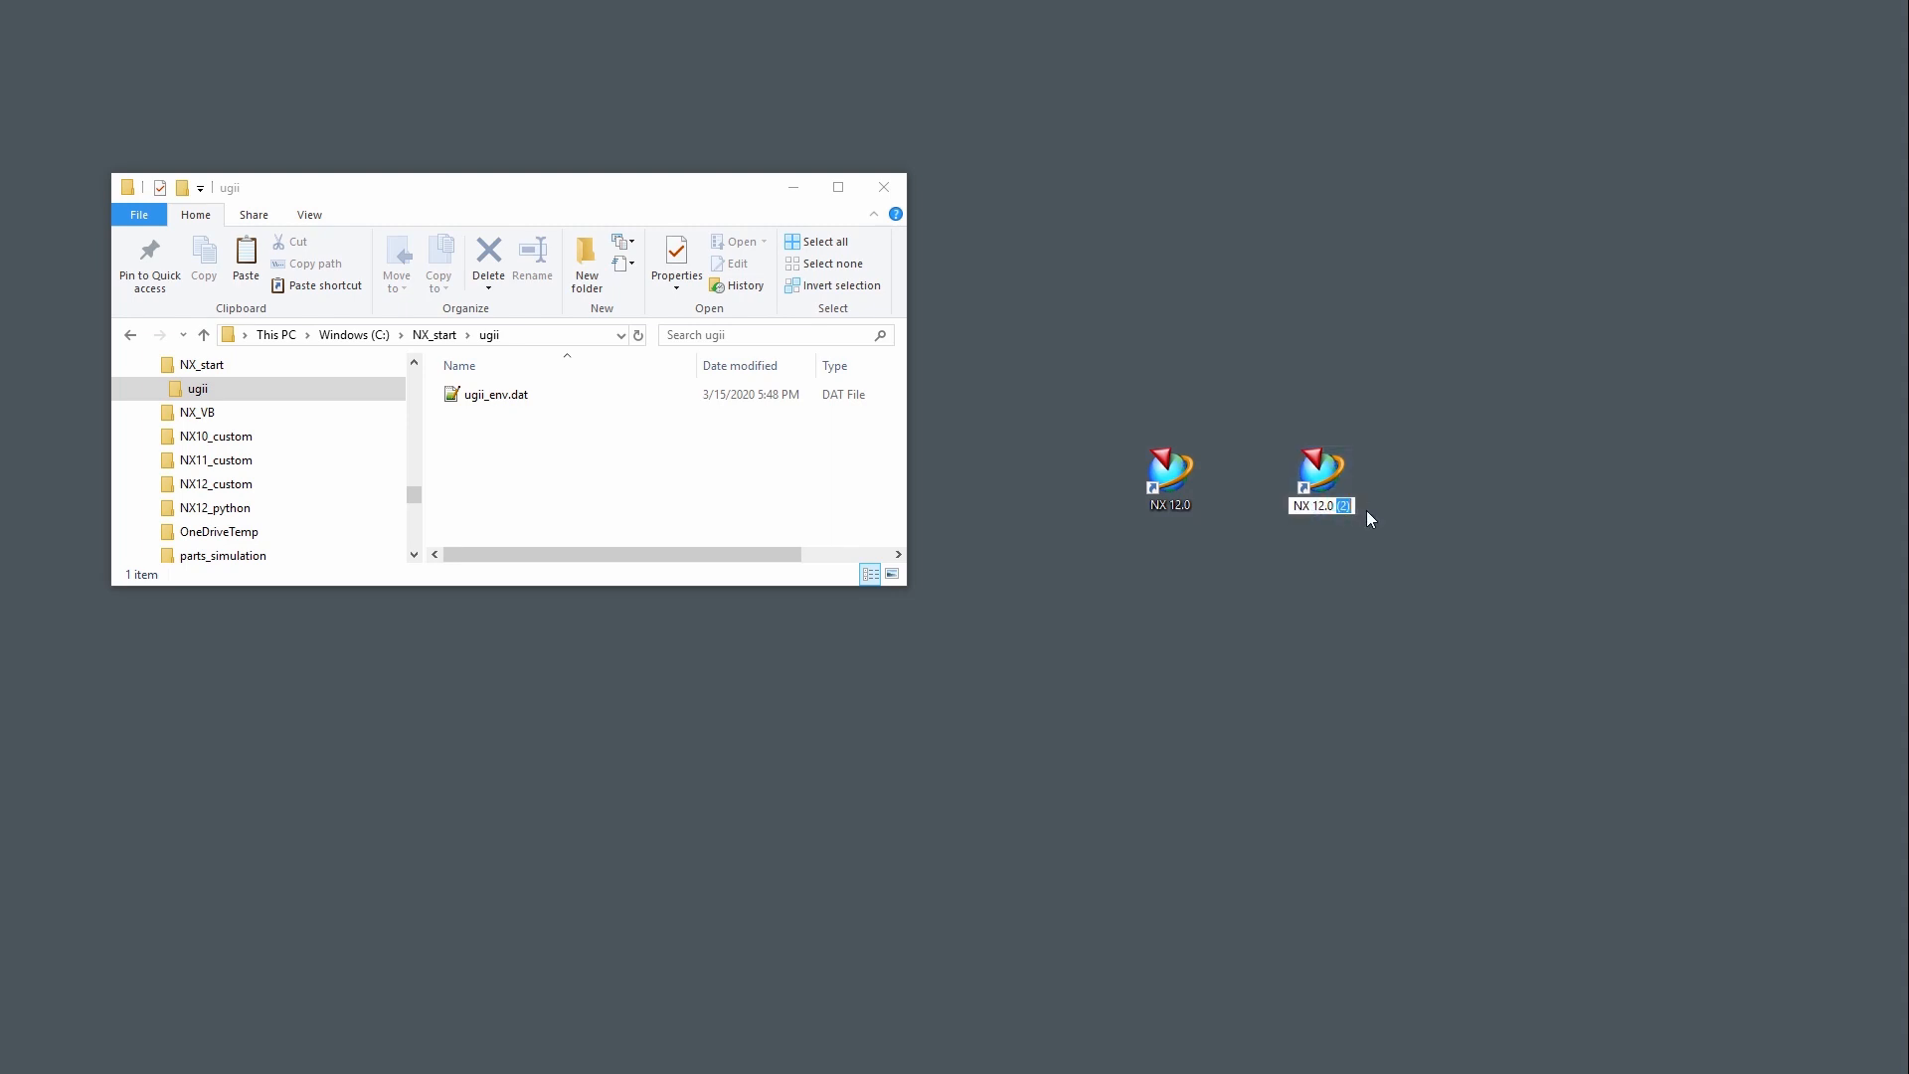
type("ret")
type("oute")
key("Return")
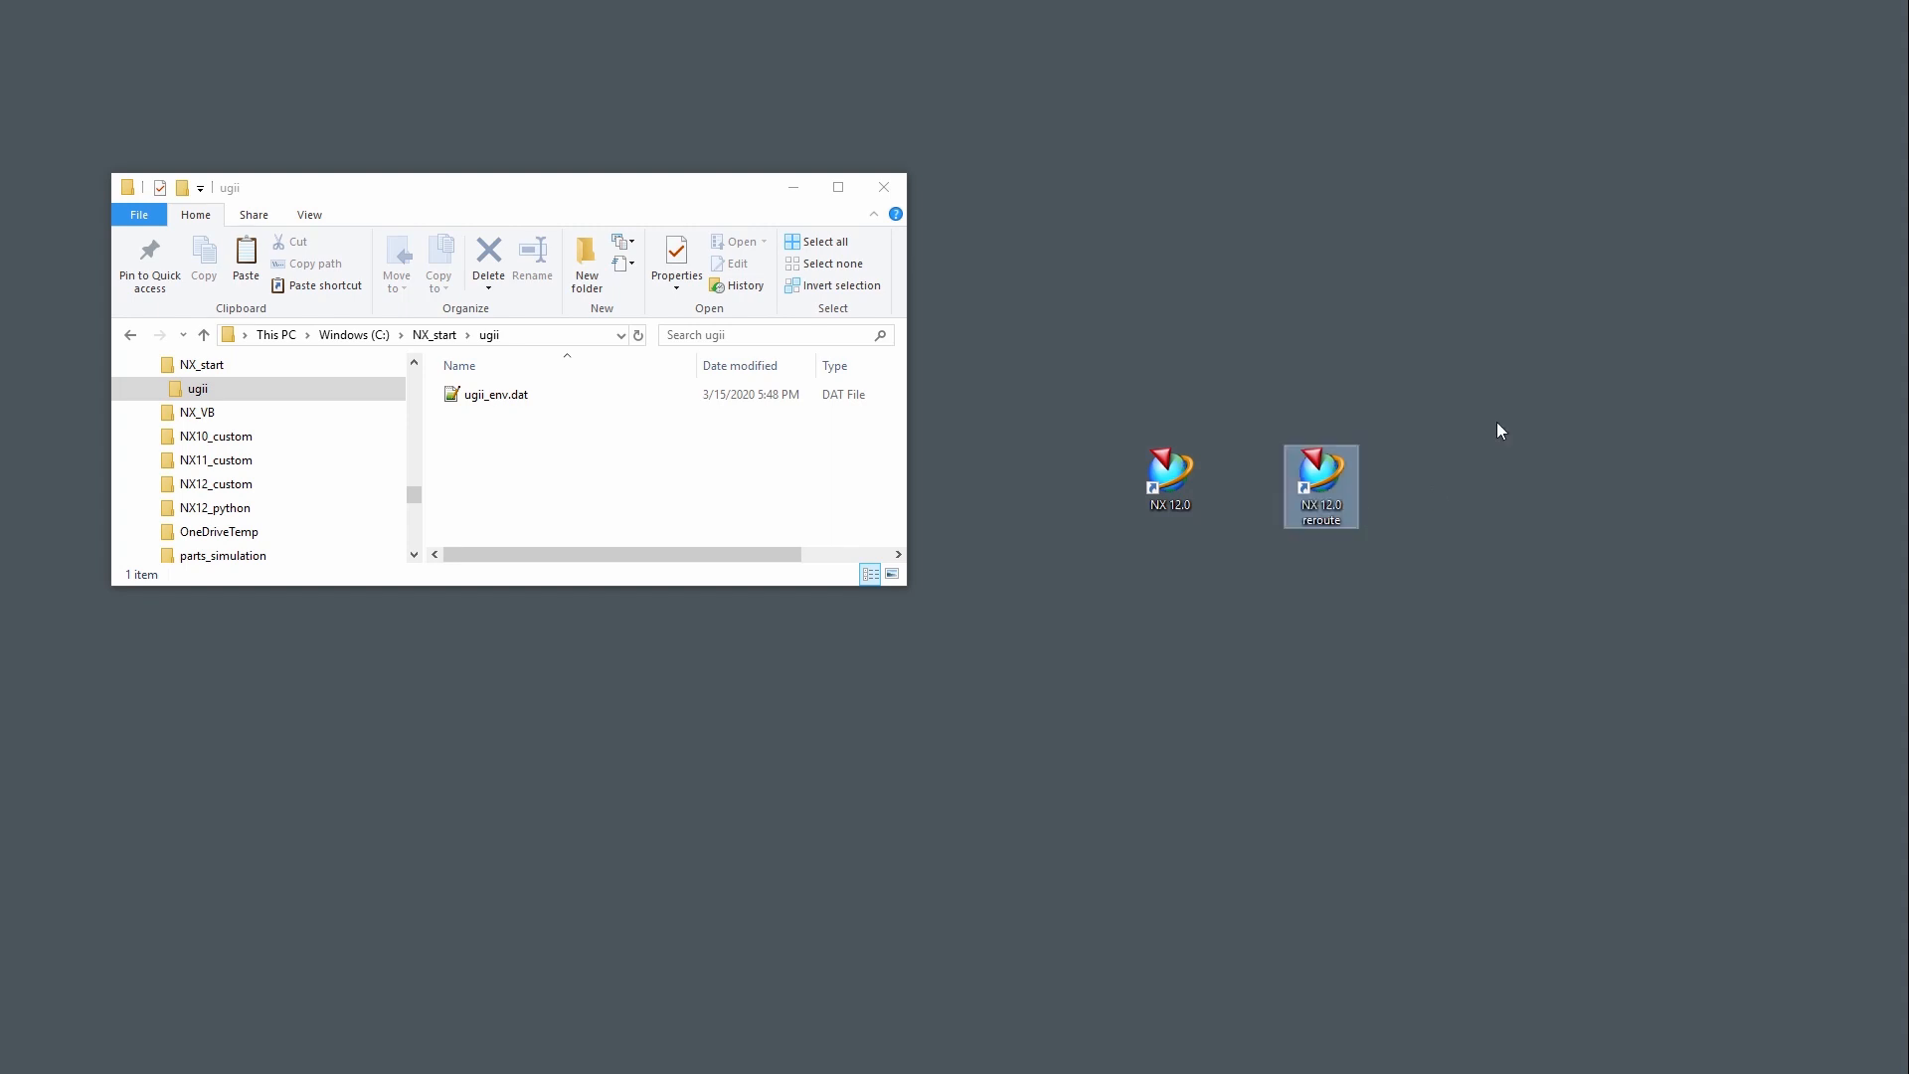
- Set the Start in folder of the NX 12.0 reroute shortcut to C:\NX_start\ugii, copying the path from File Explorer, and save its properties
right_click(1315, 483)
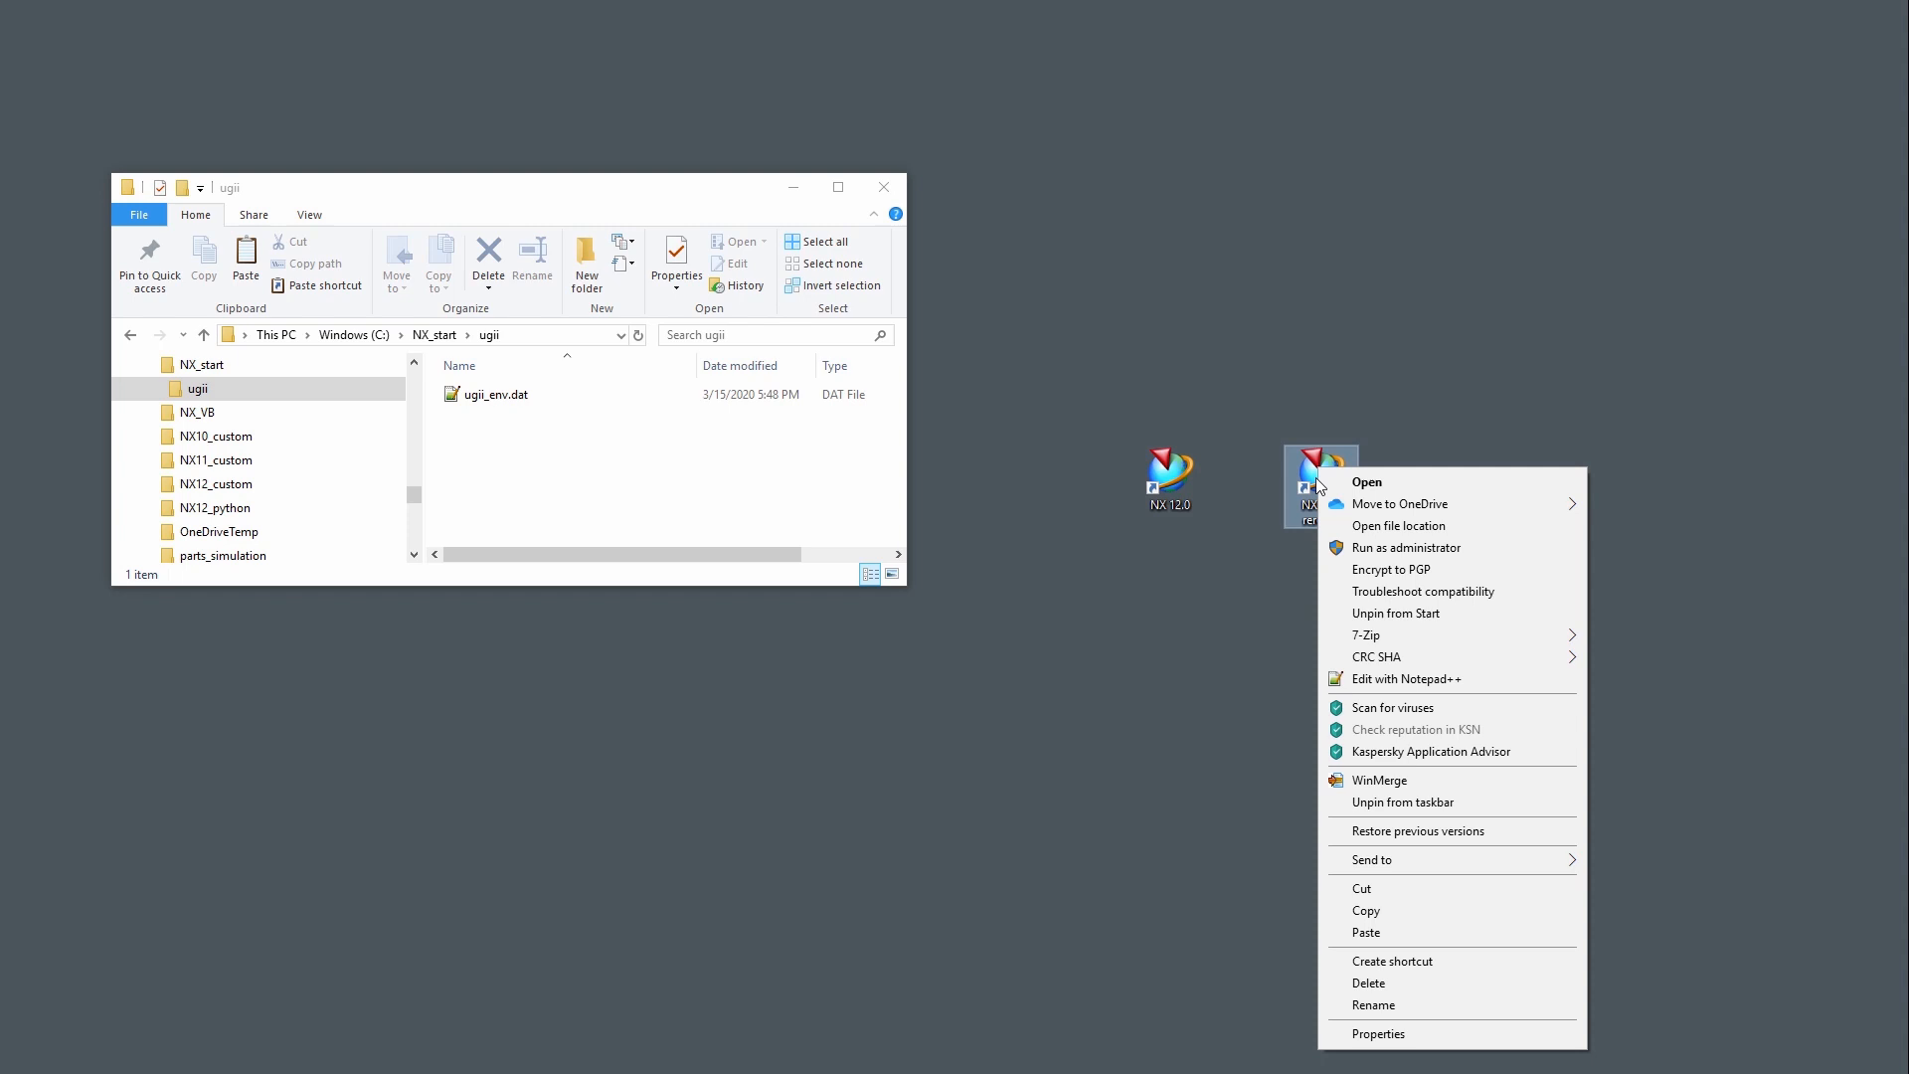
left_click(1400, 1035)
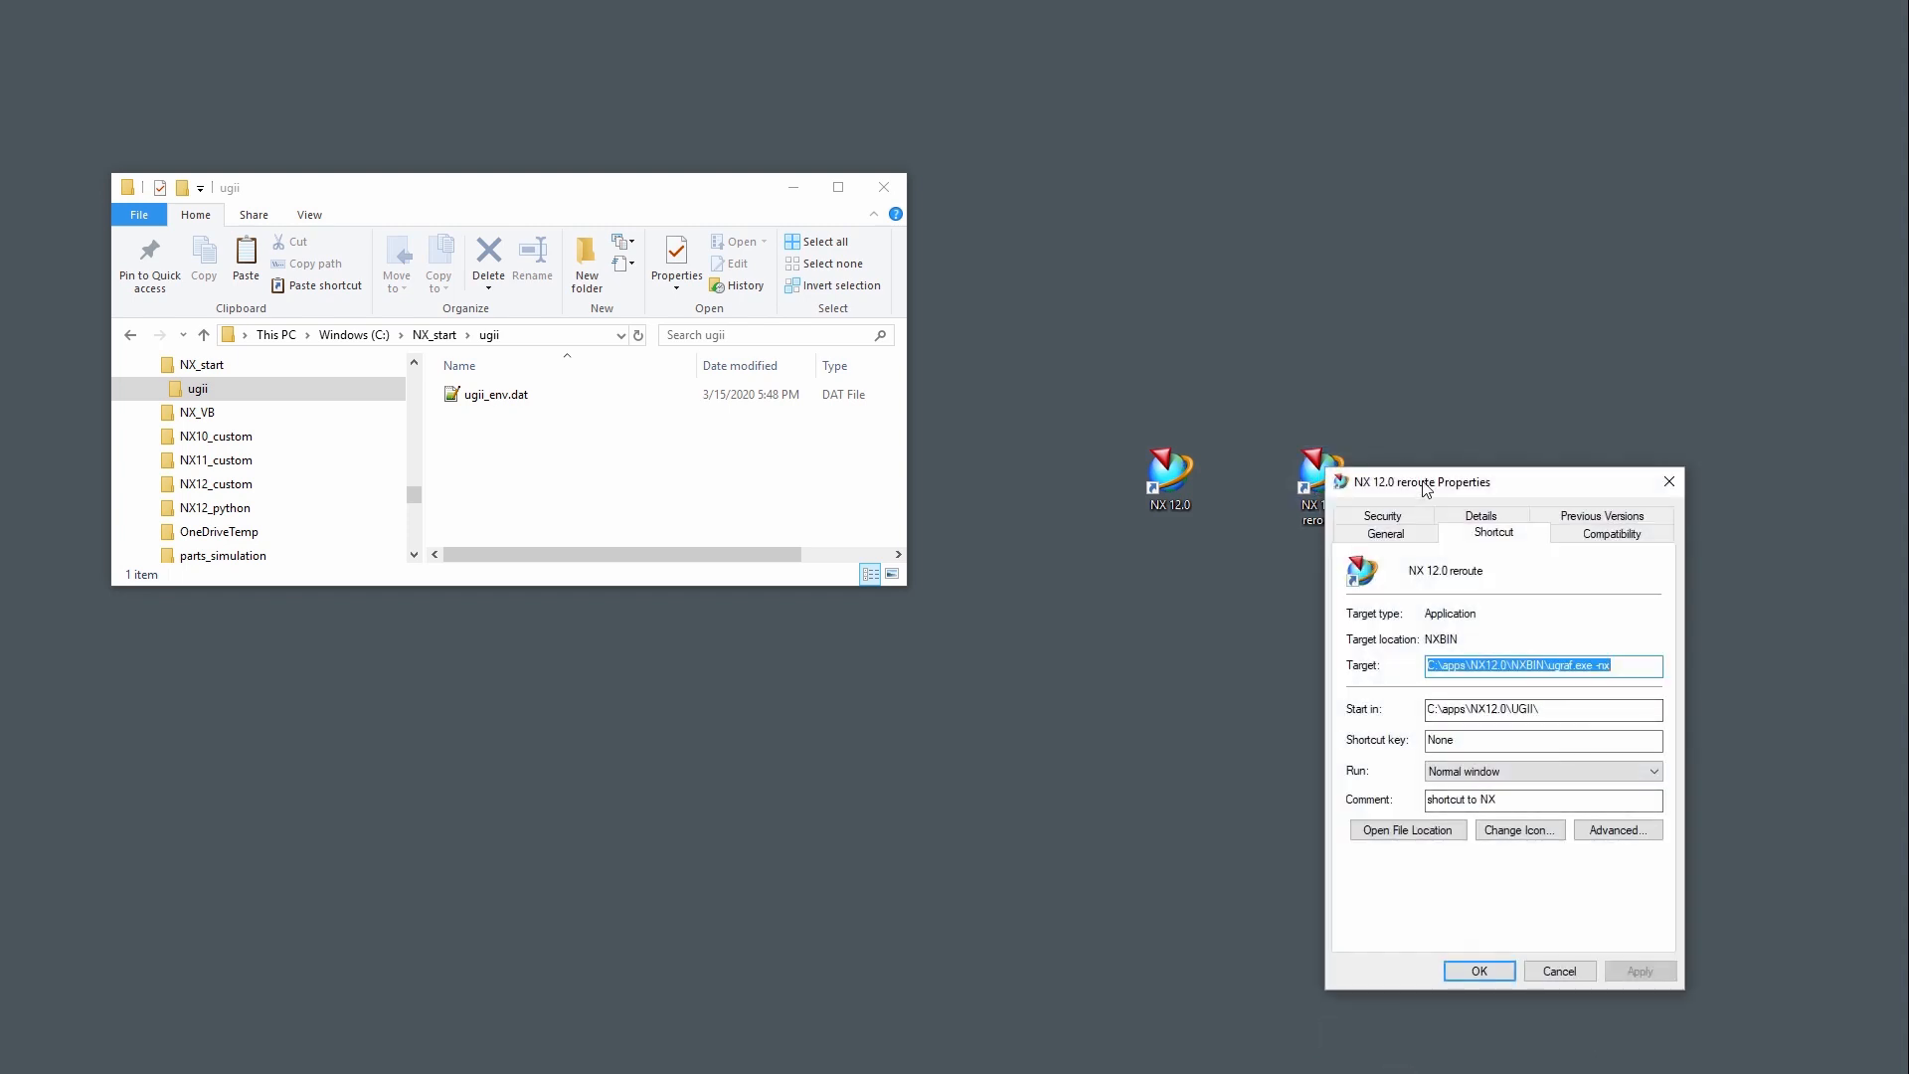
left_click_drag(1425, 487, 1491, 346)
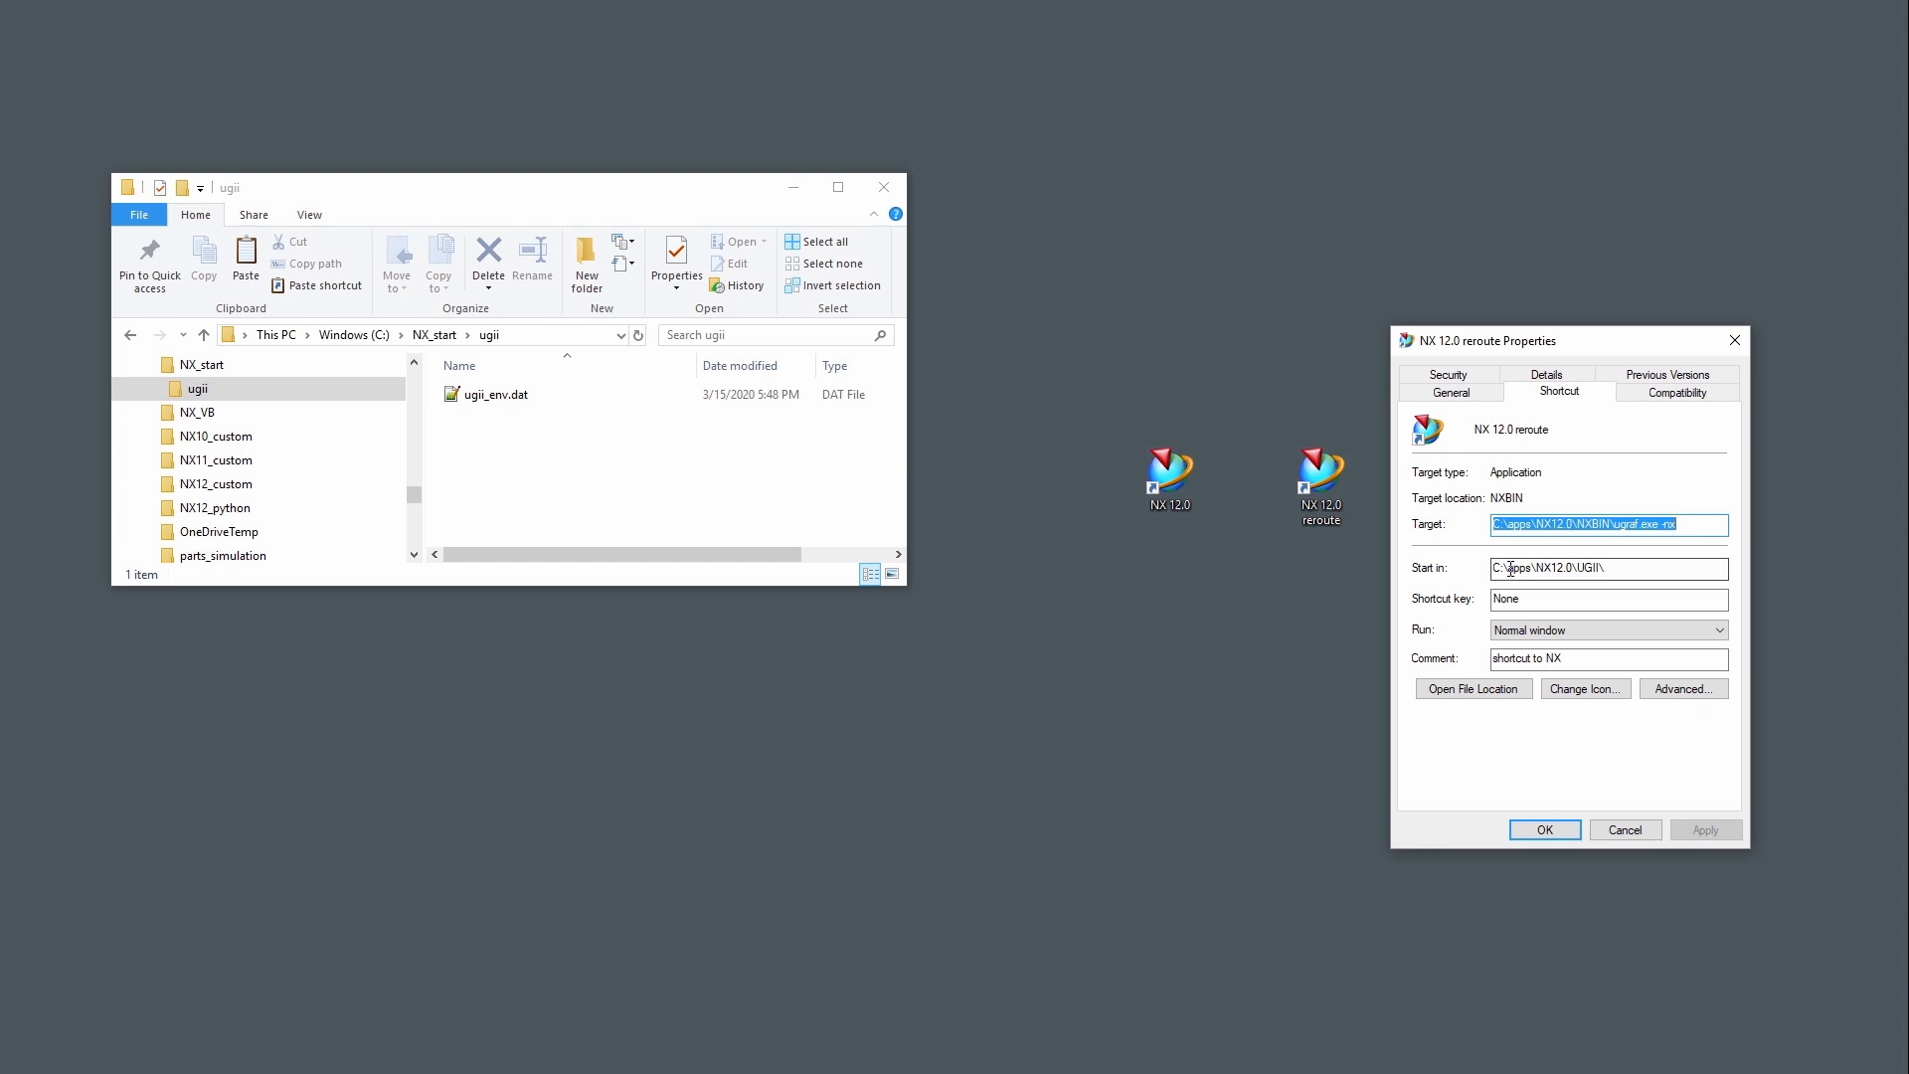
left_click_drag(1615, 571, 1548, 572)
left_click(540, 334)
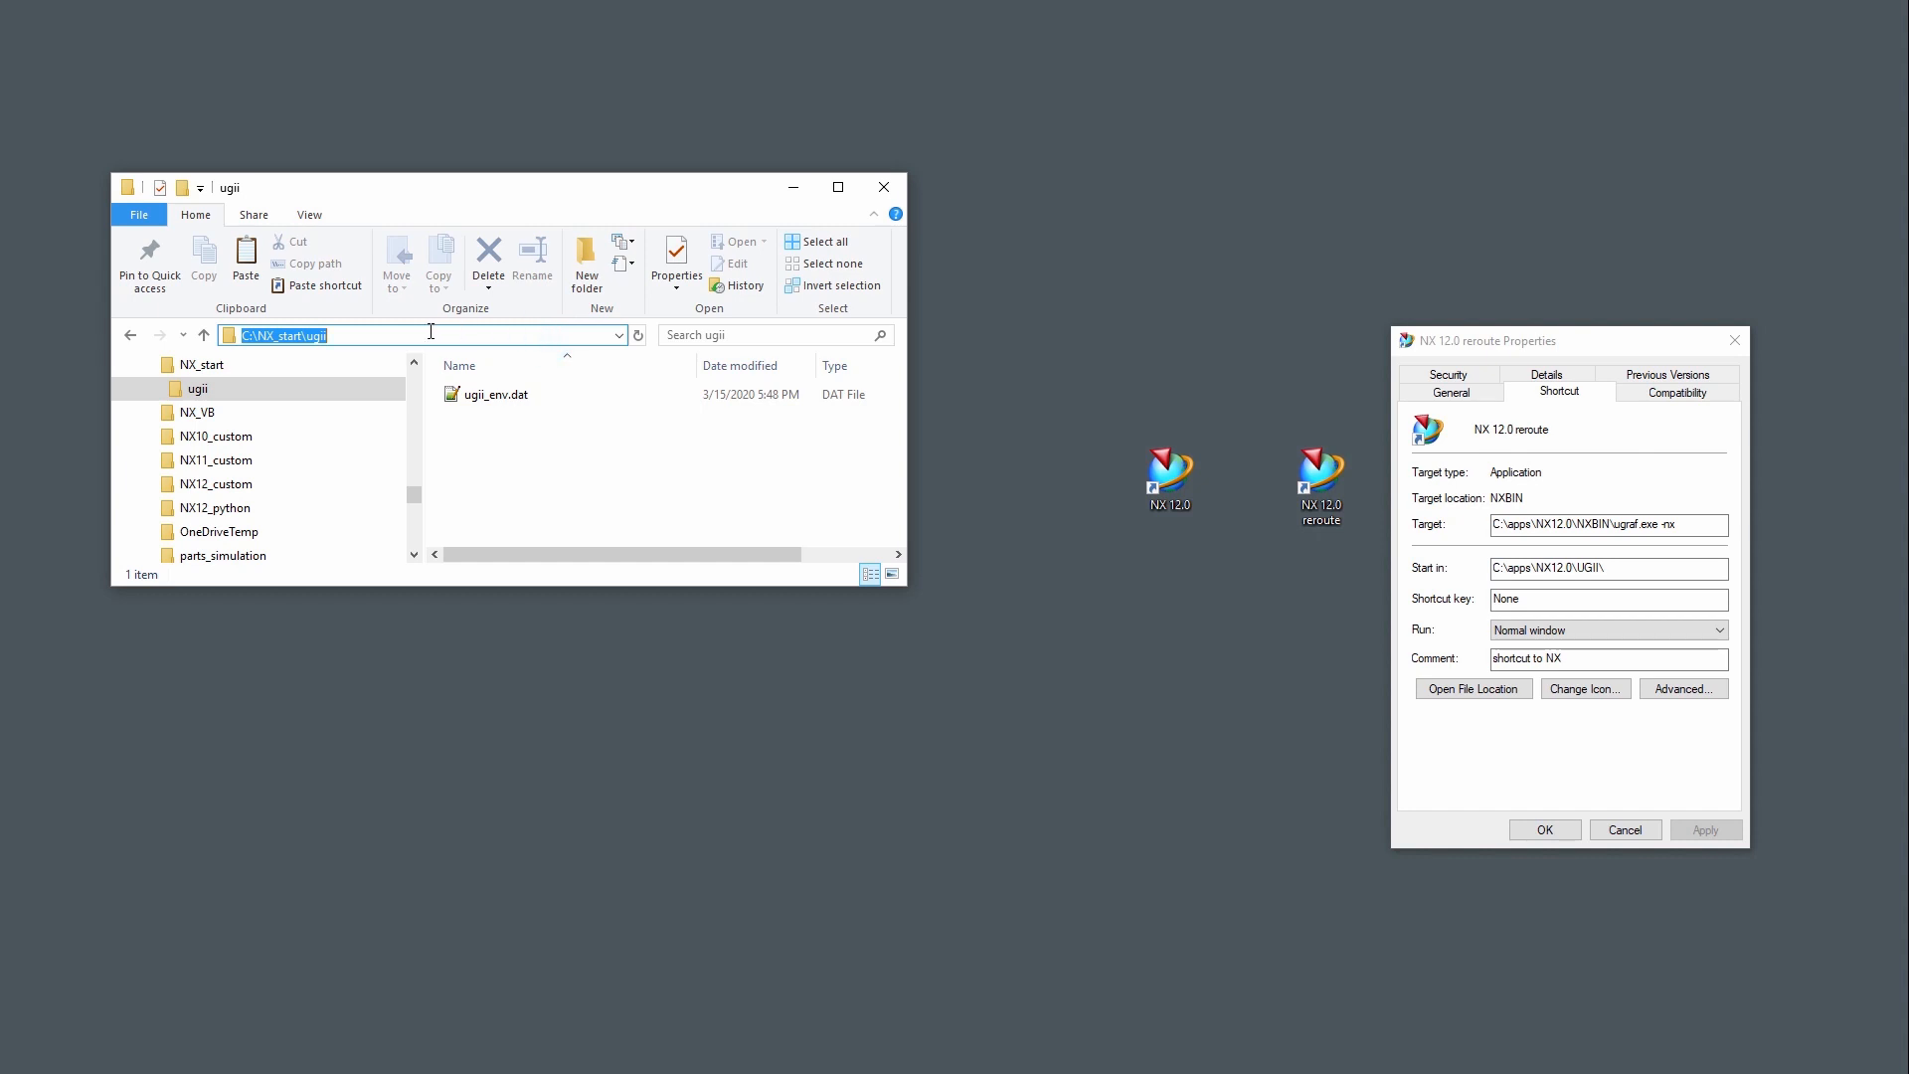
right_click(428, 331)
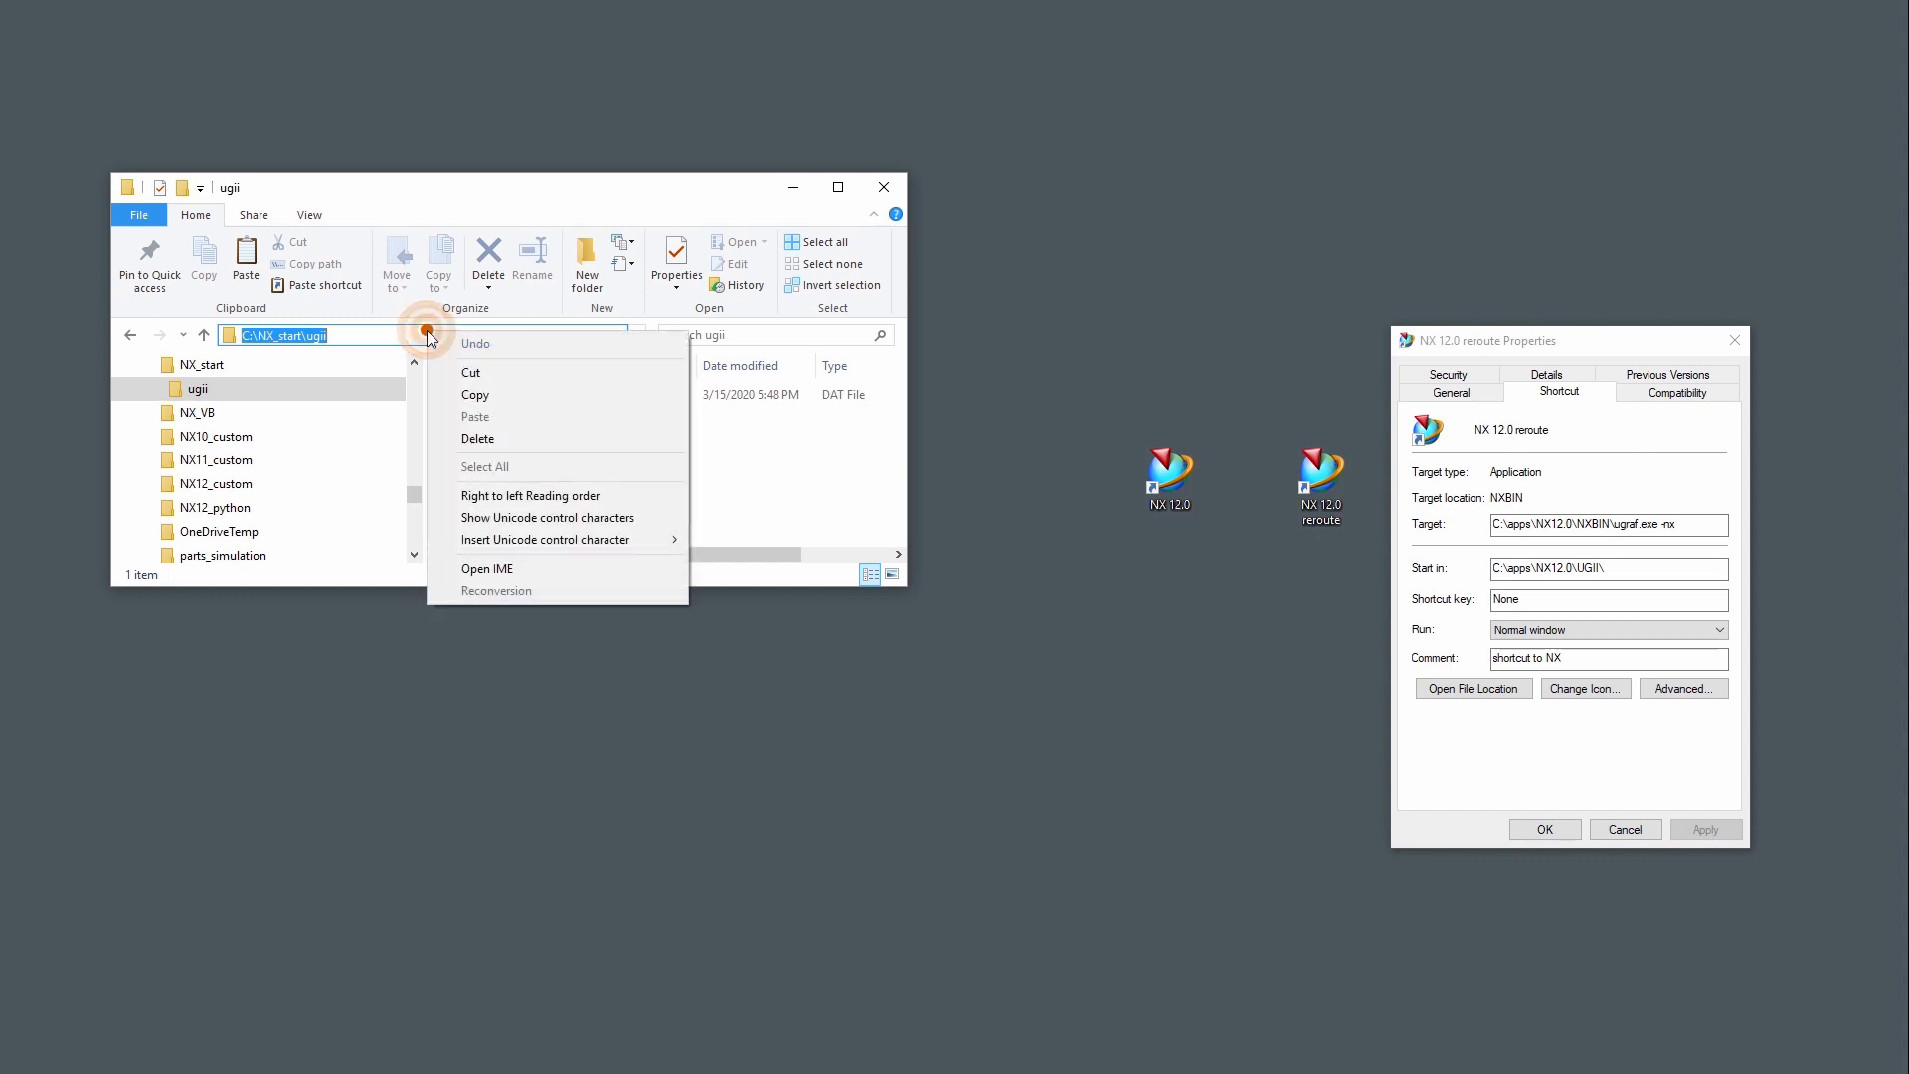
left_click(479, 394)
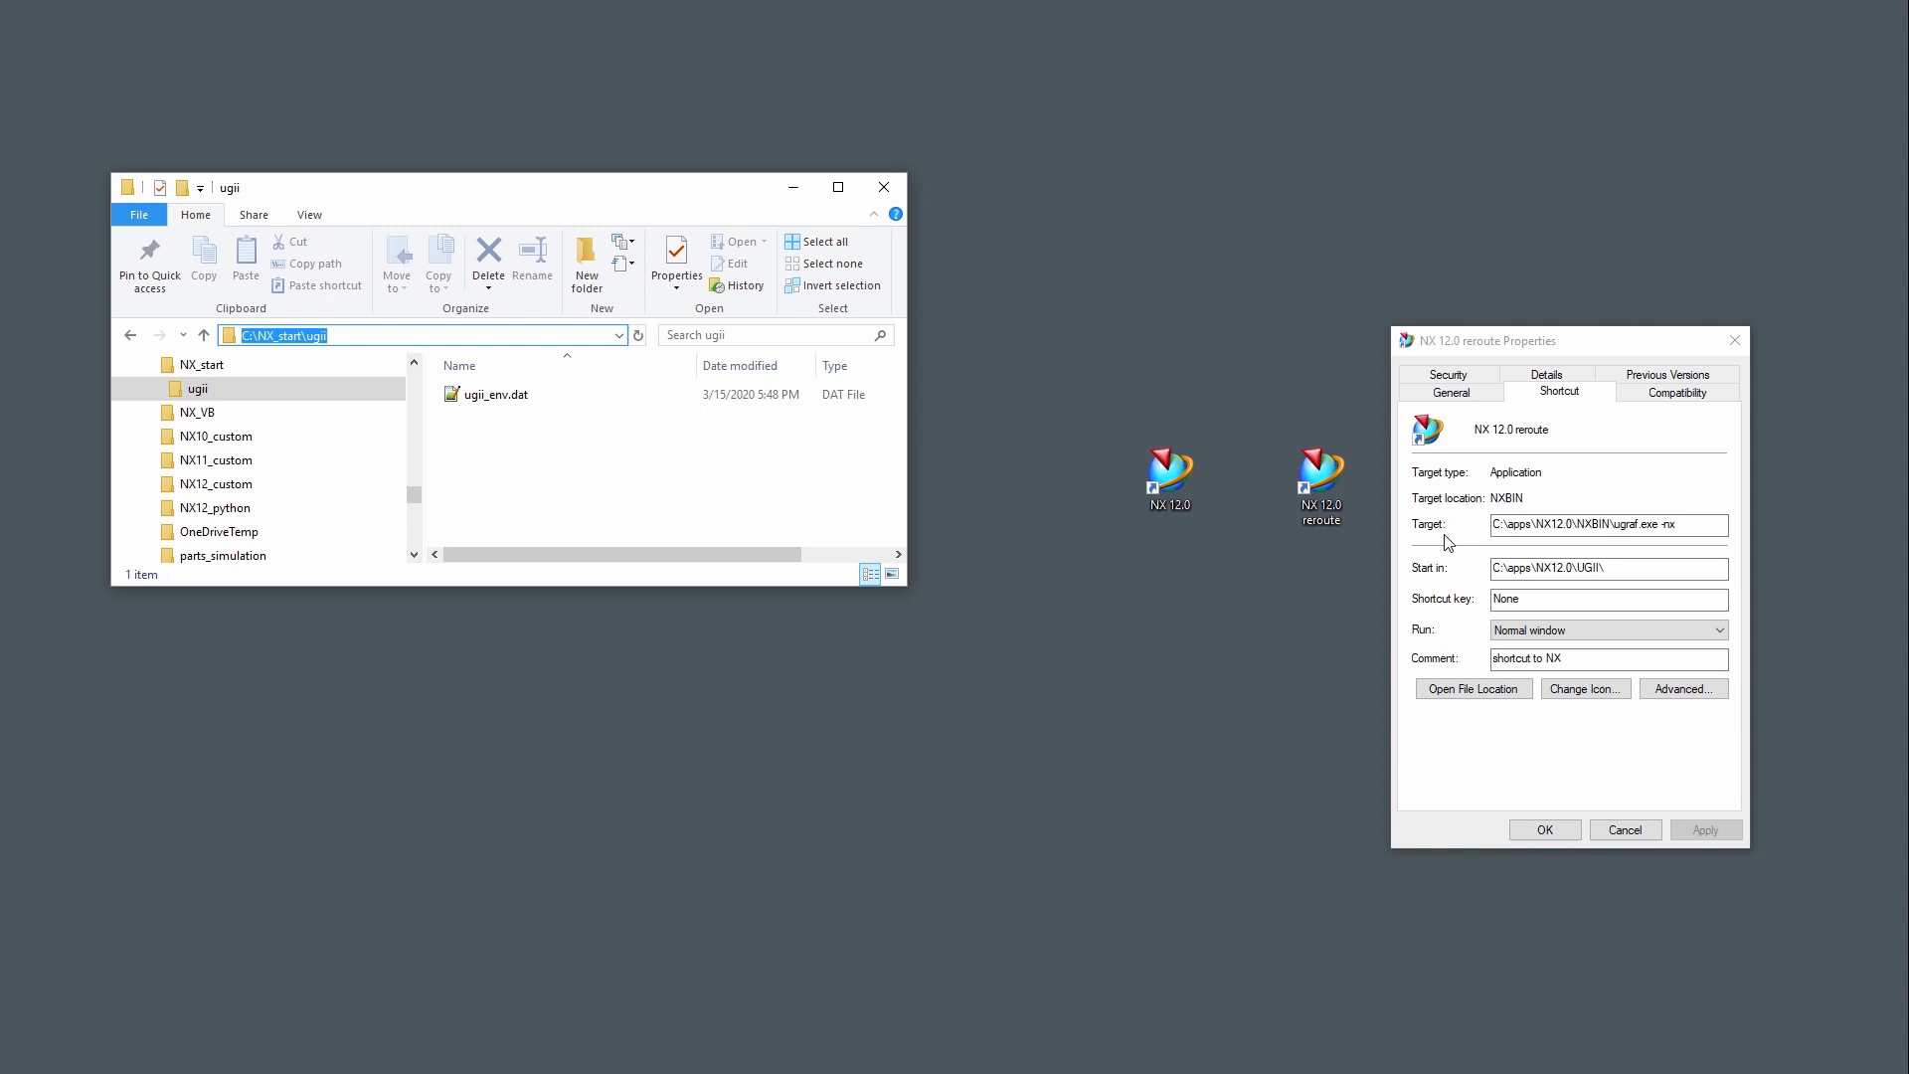
left_click_drag(1646, 567, 1464, 580)
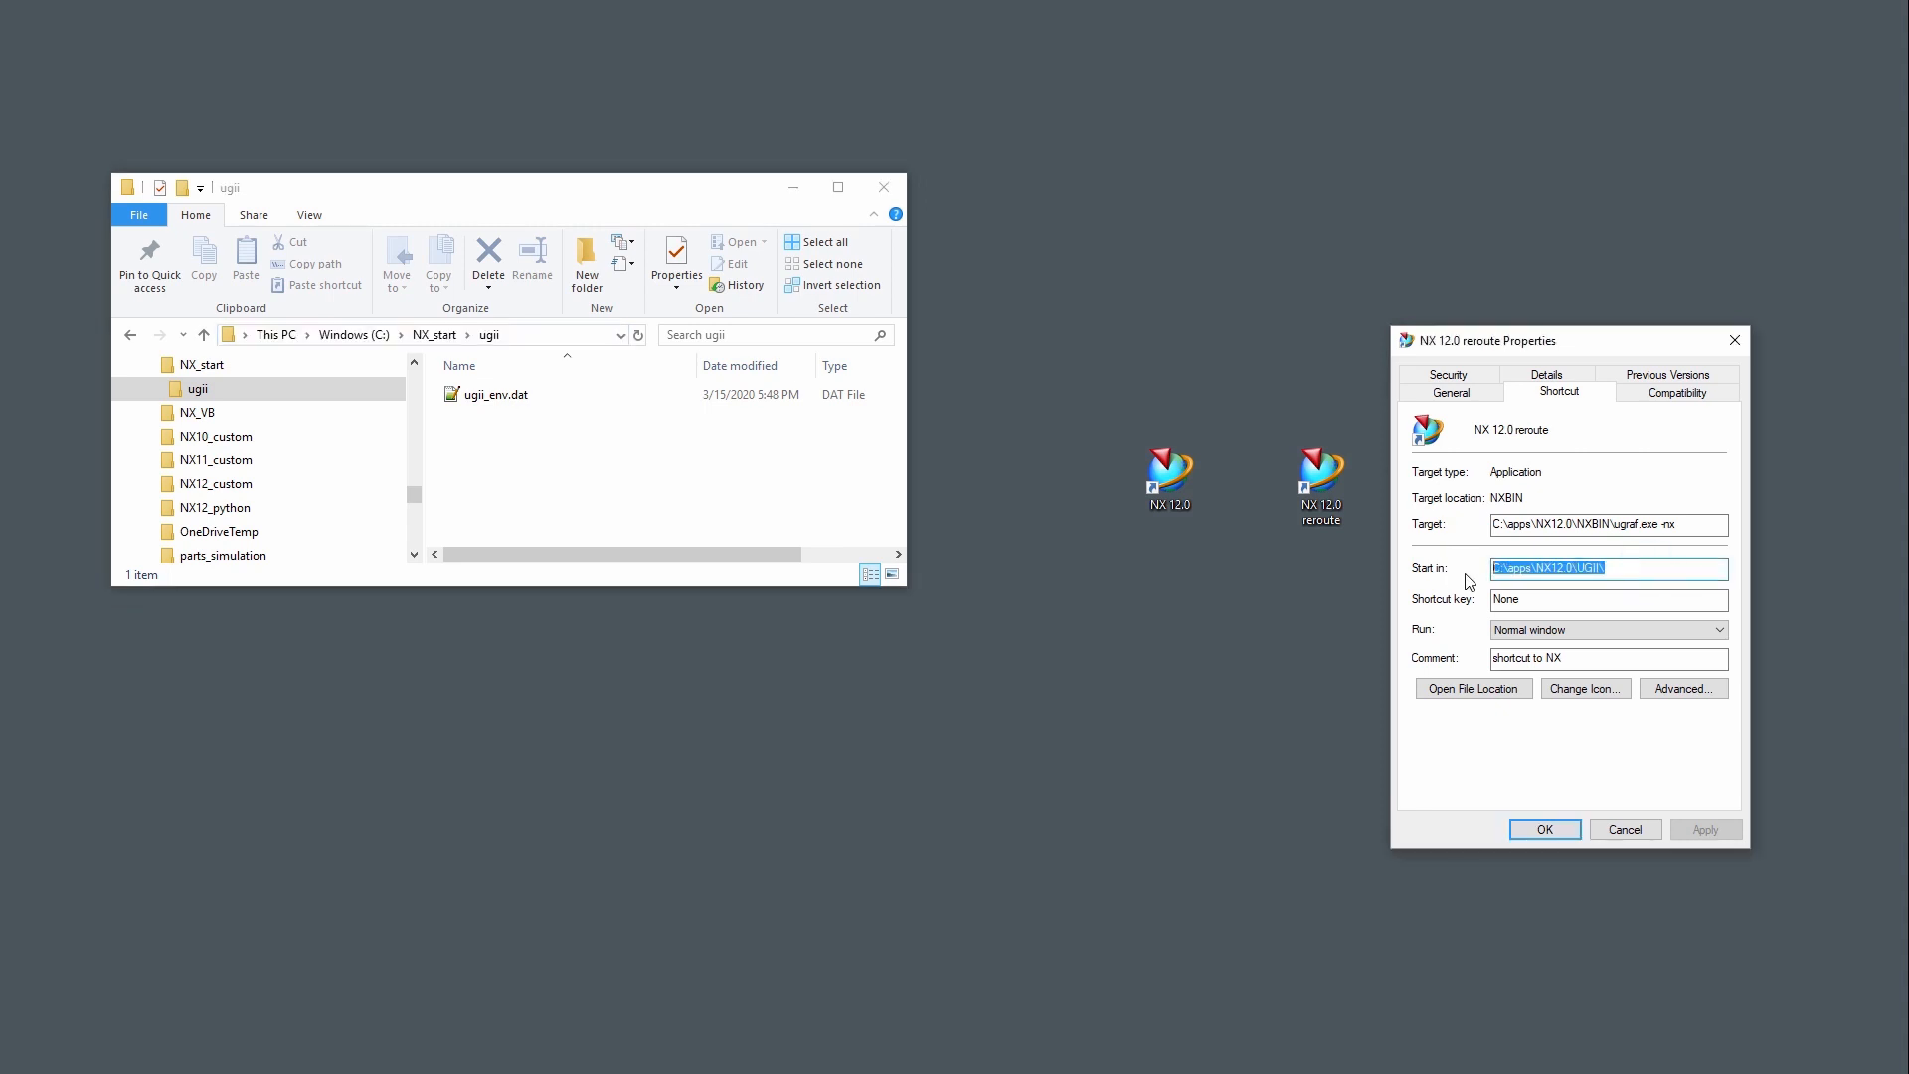
key("ctrl+v")
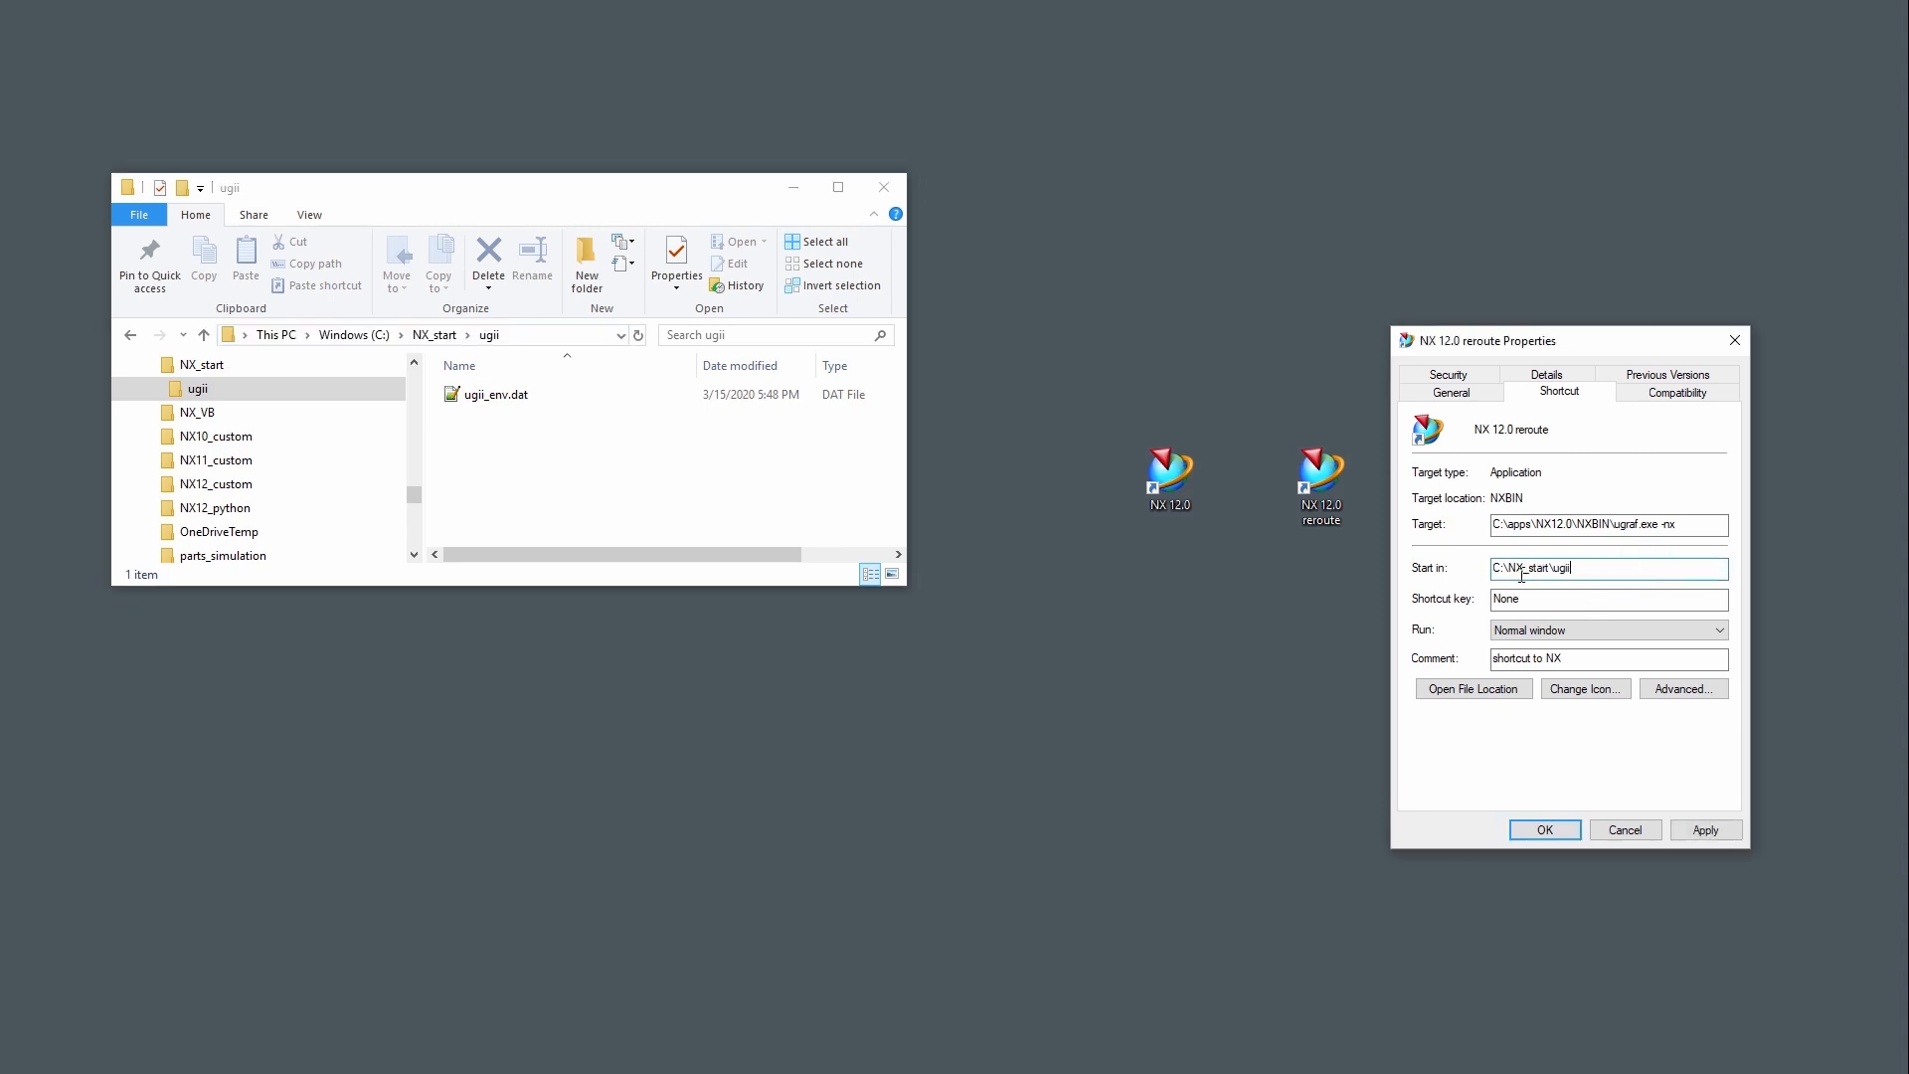
left_click(1547, 829)
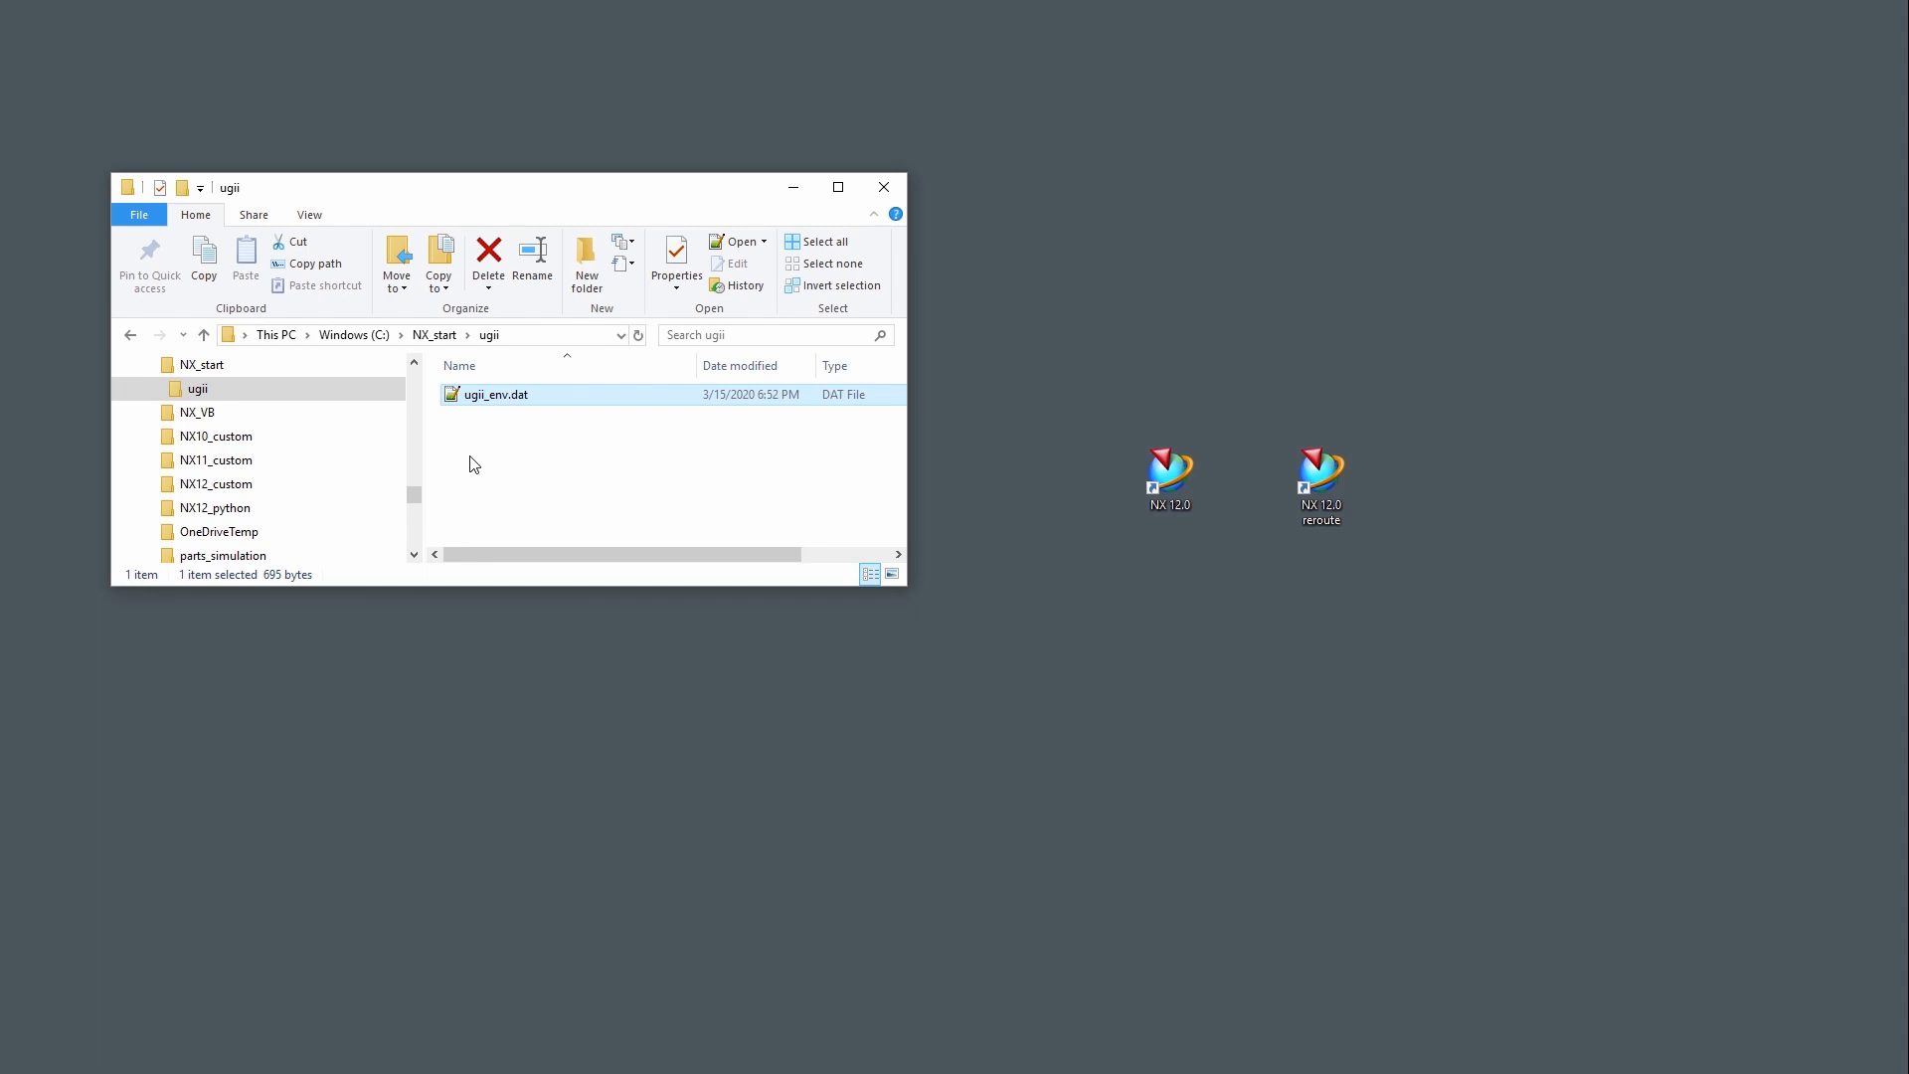
- Open ugii_env.dat from the C:\NX_start\ugii folder
left_click(469, 397)
double_click(469, 397)
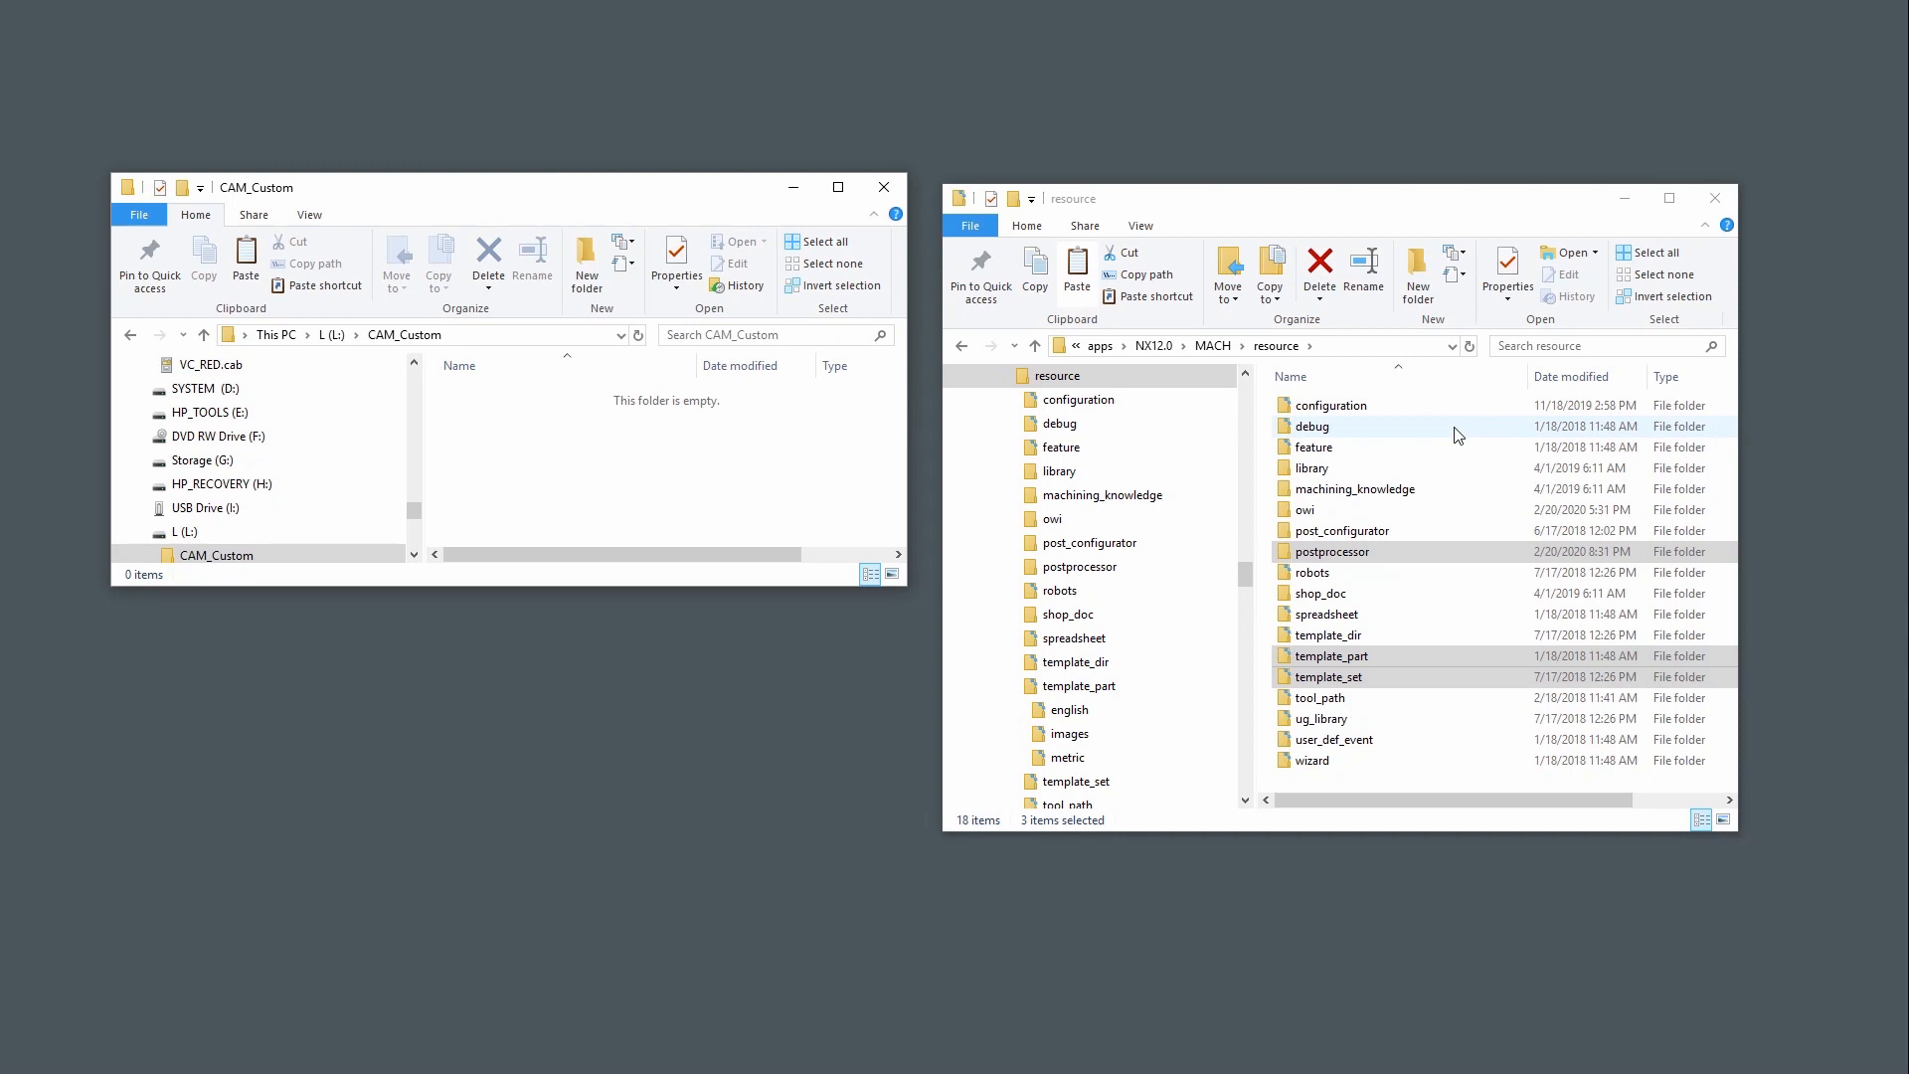
- Examine the part templates in the english subfolder of template_part under NX12.0\MACH\resource, and leave the folder
left_click(1456, 435)
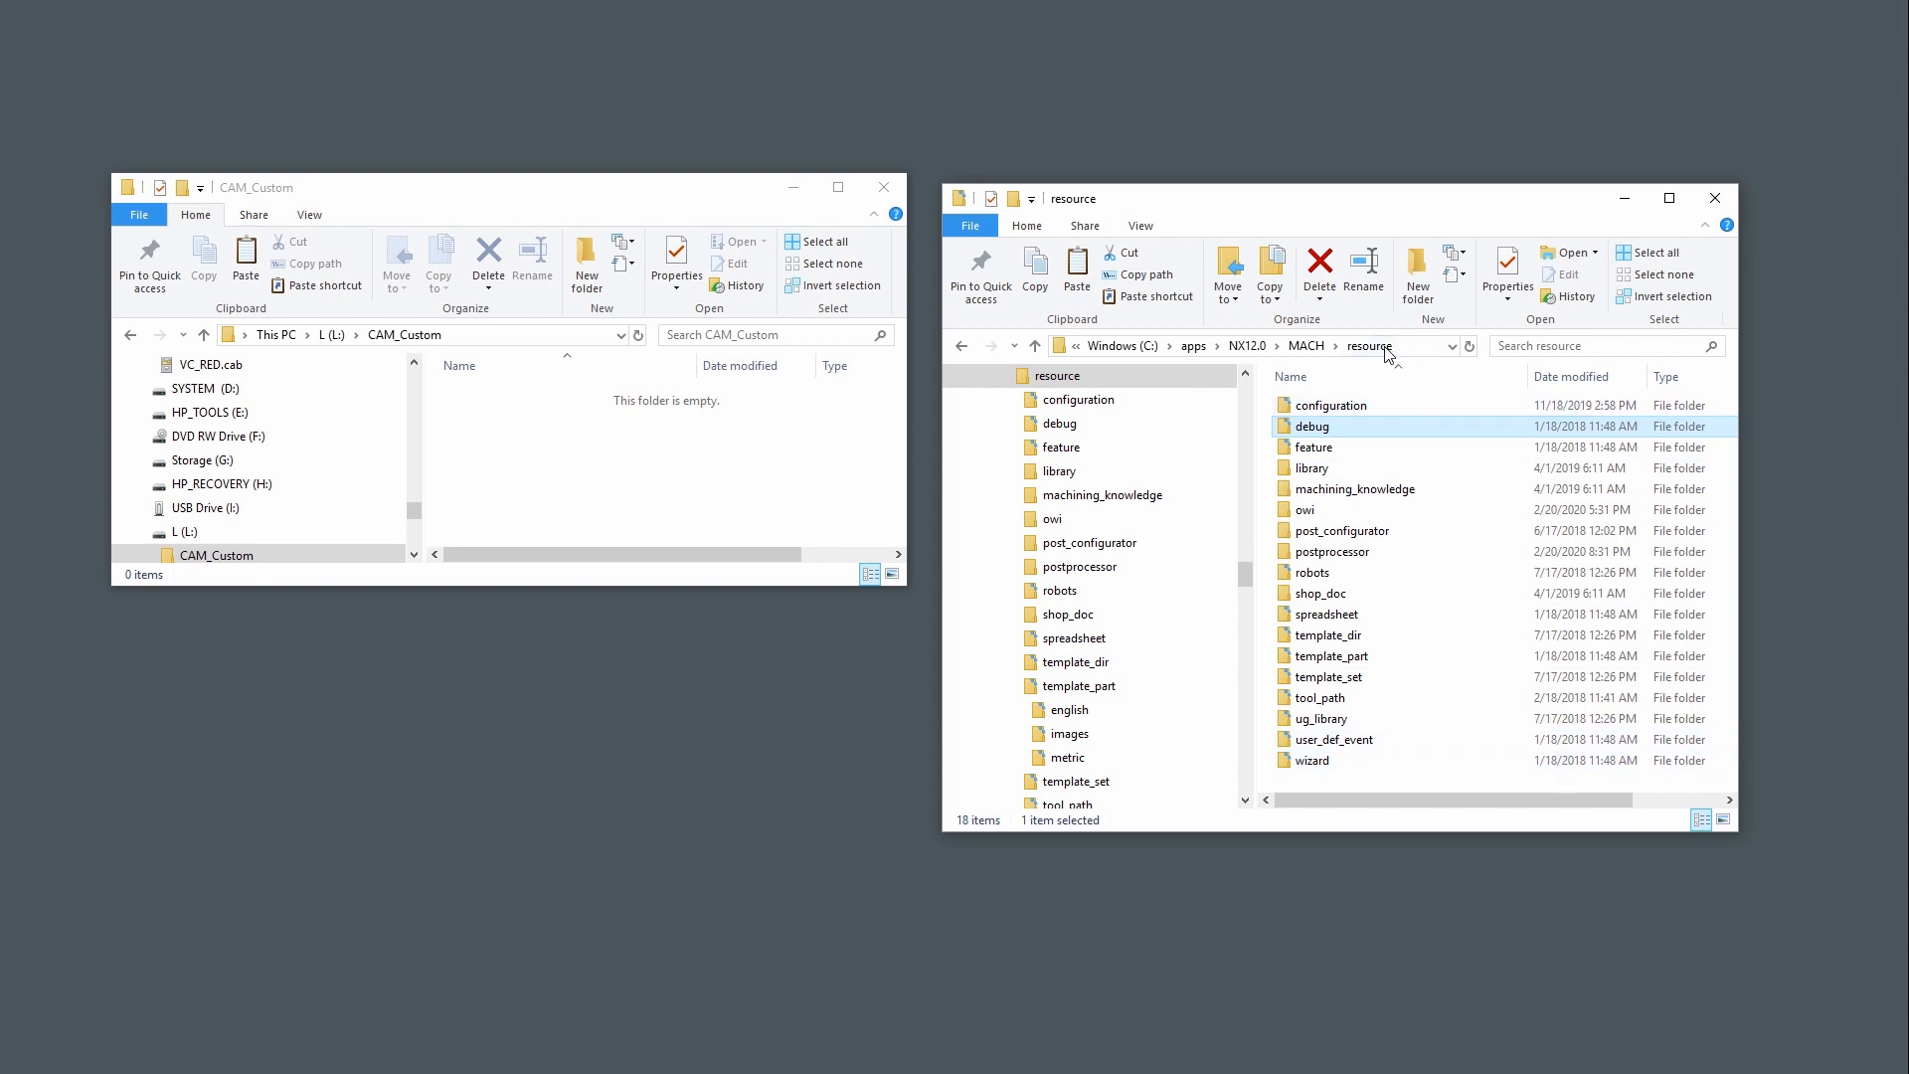
double_click(1332, 655)
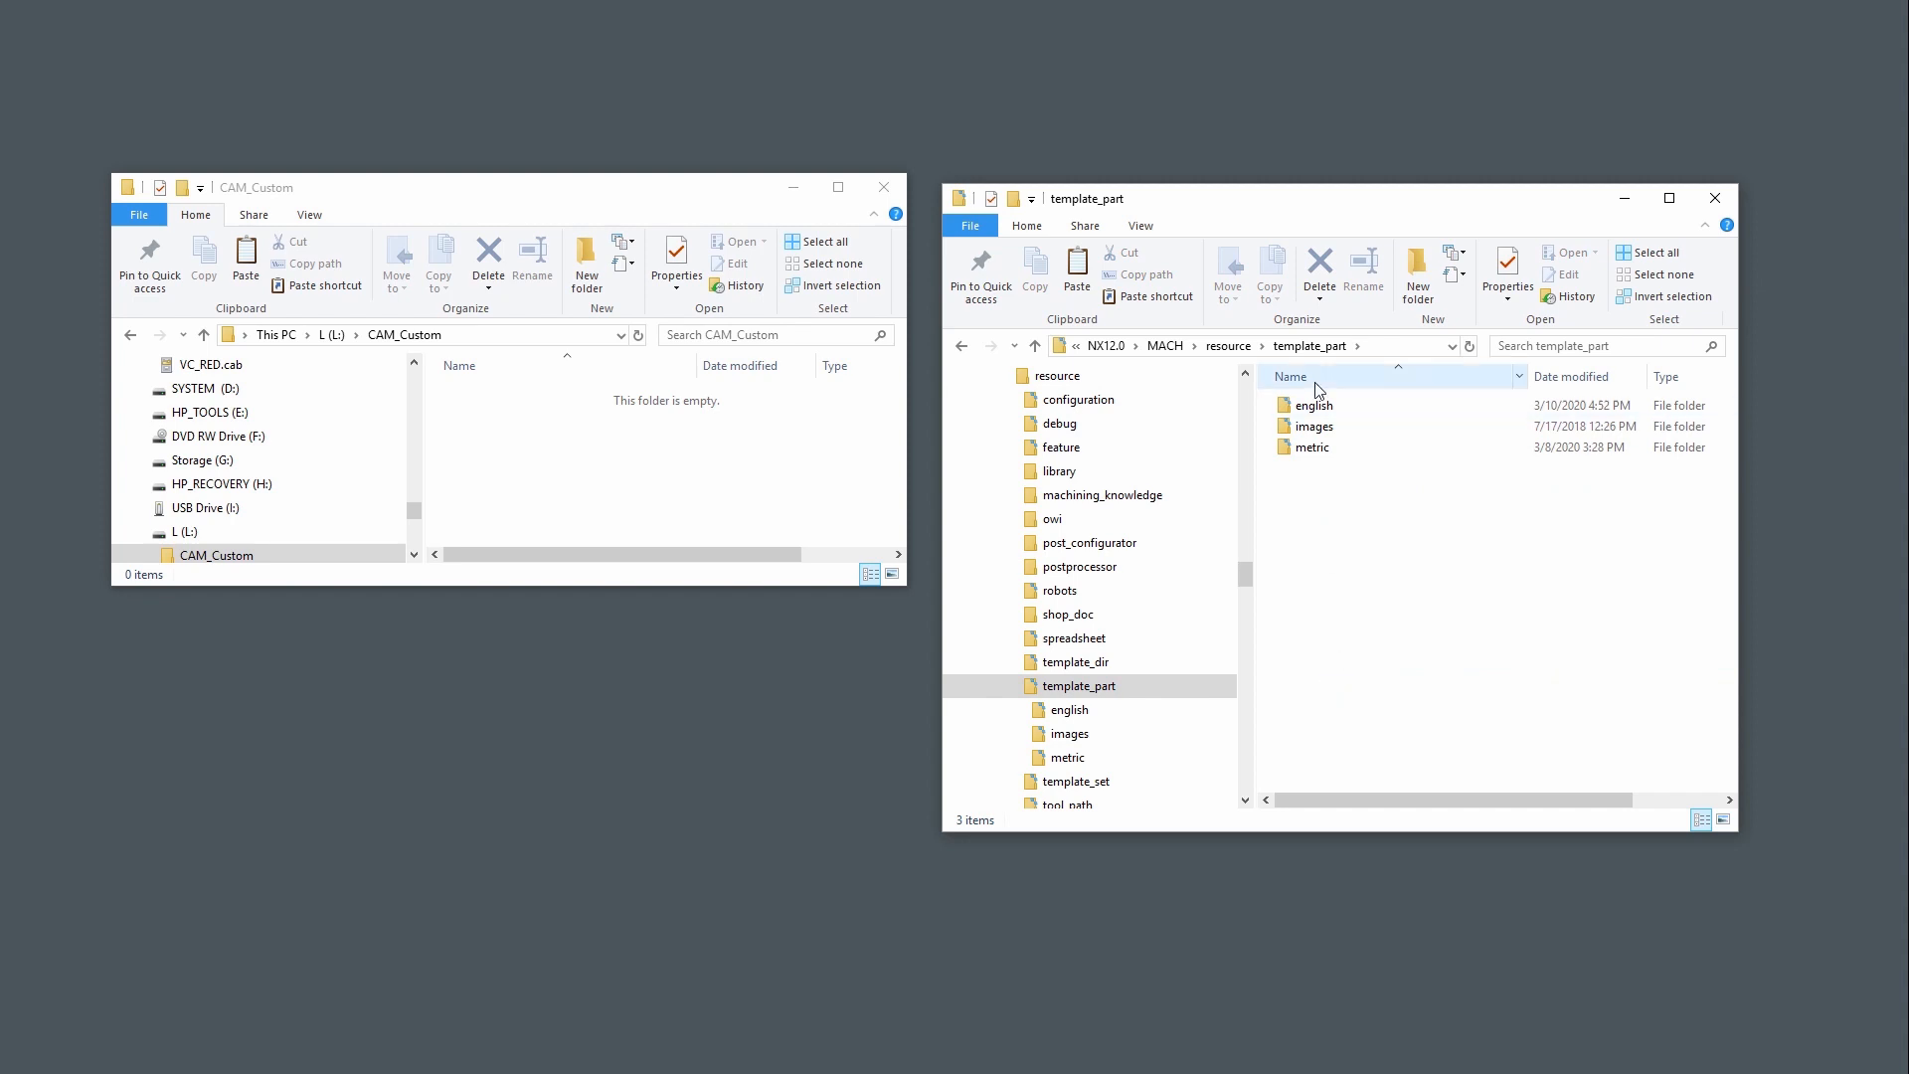
double_click(1317, 408)
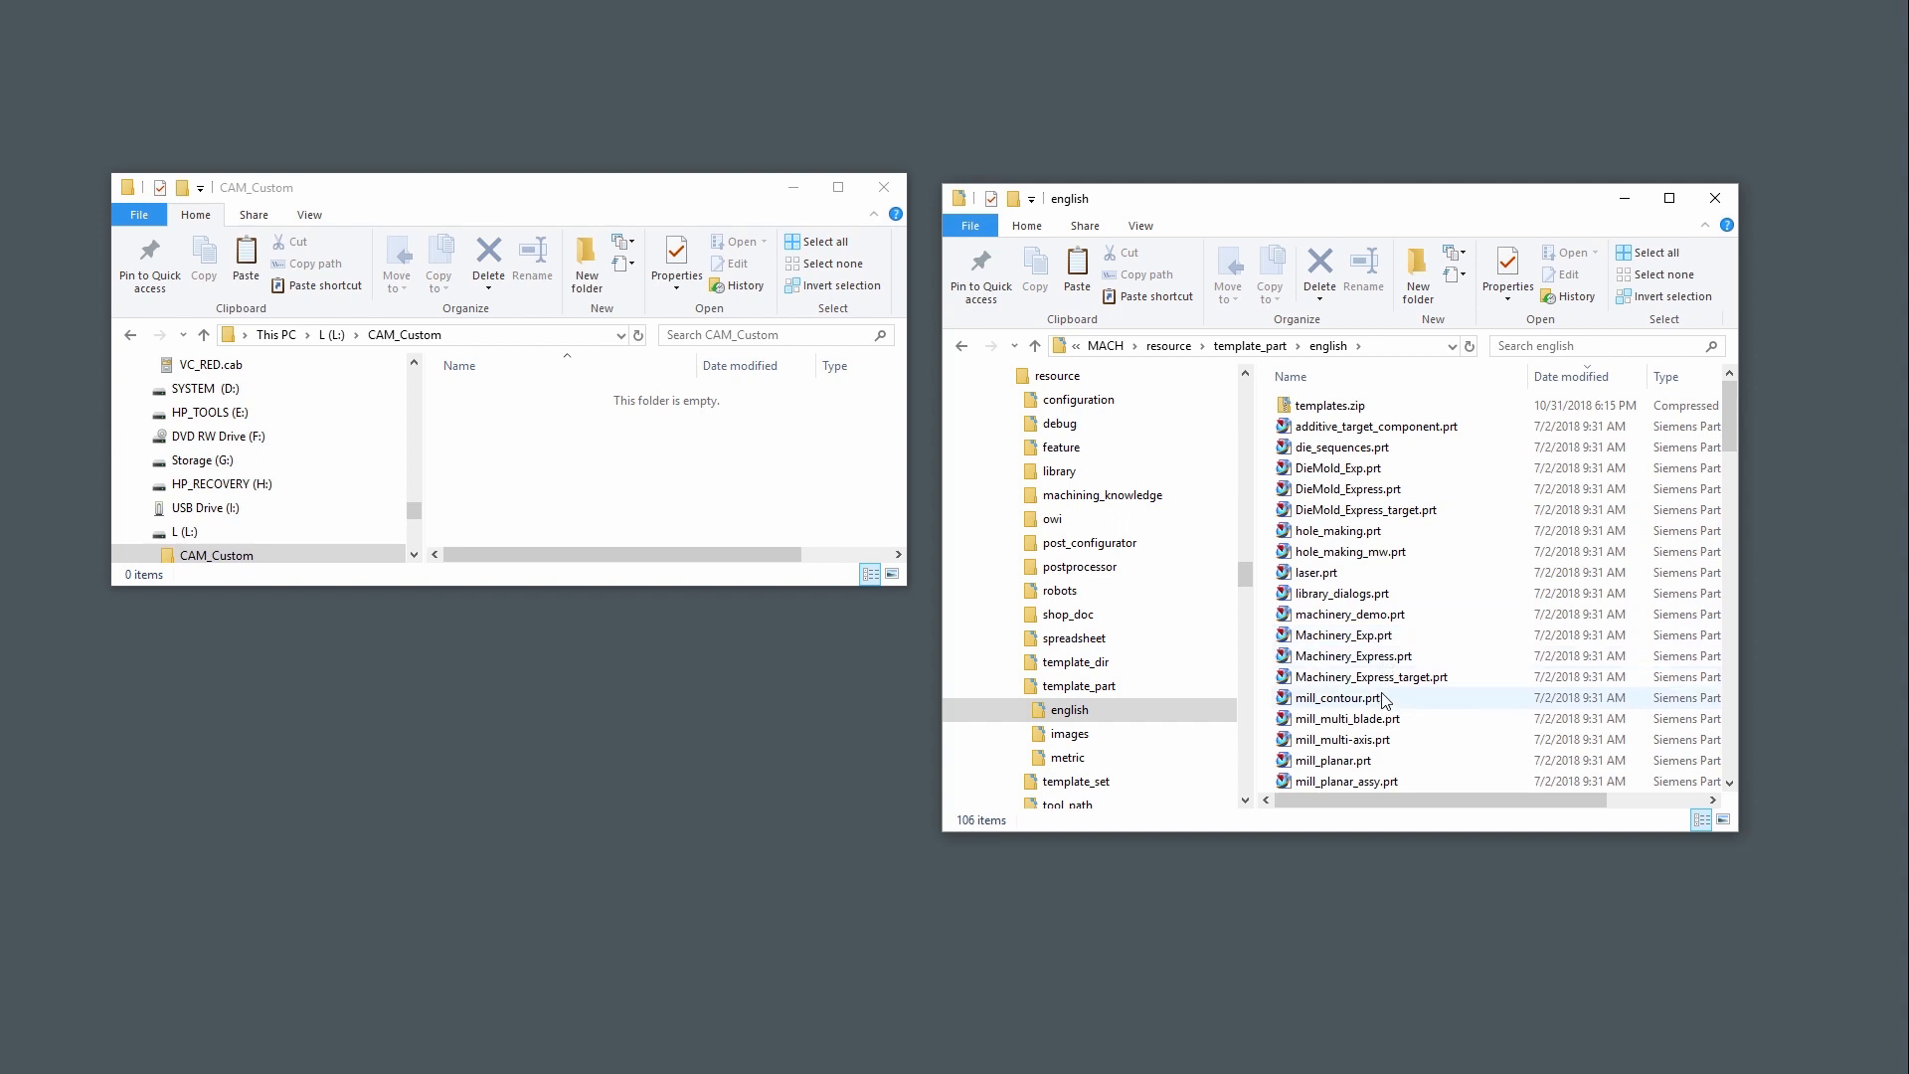
left_click(1250, 346)
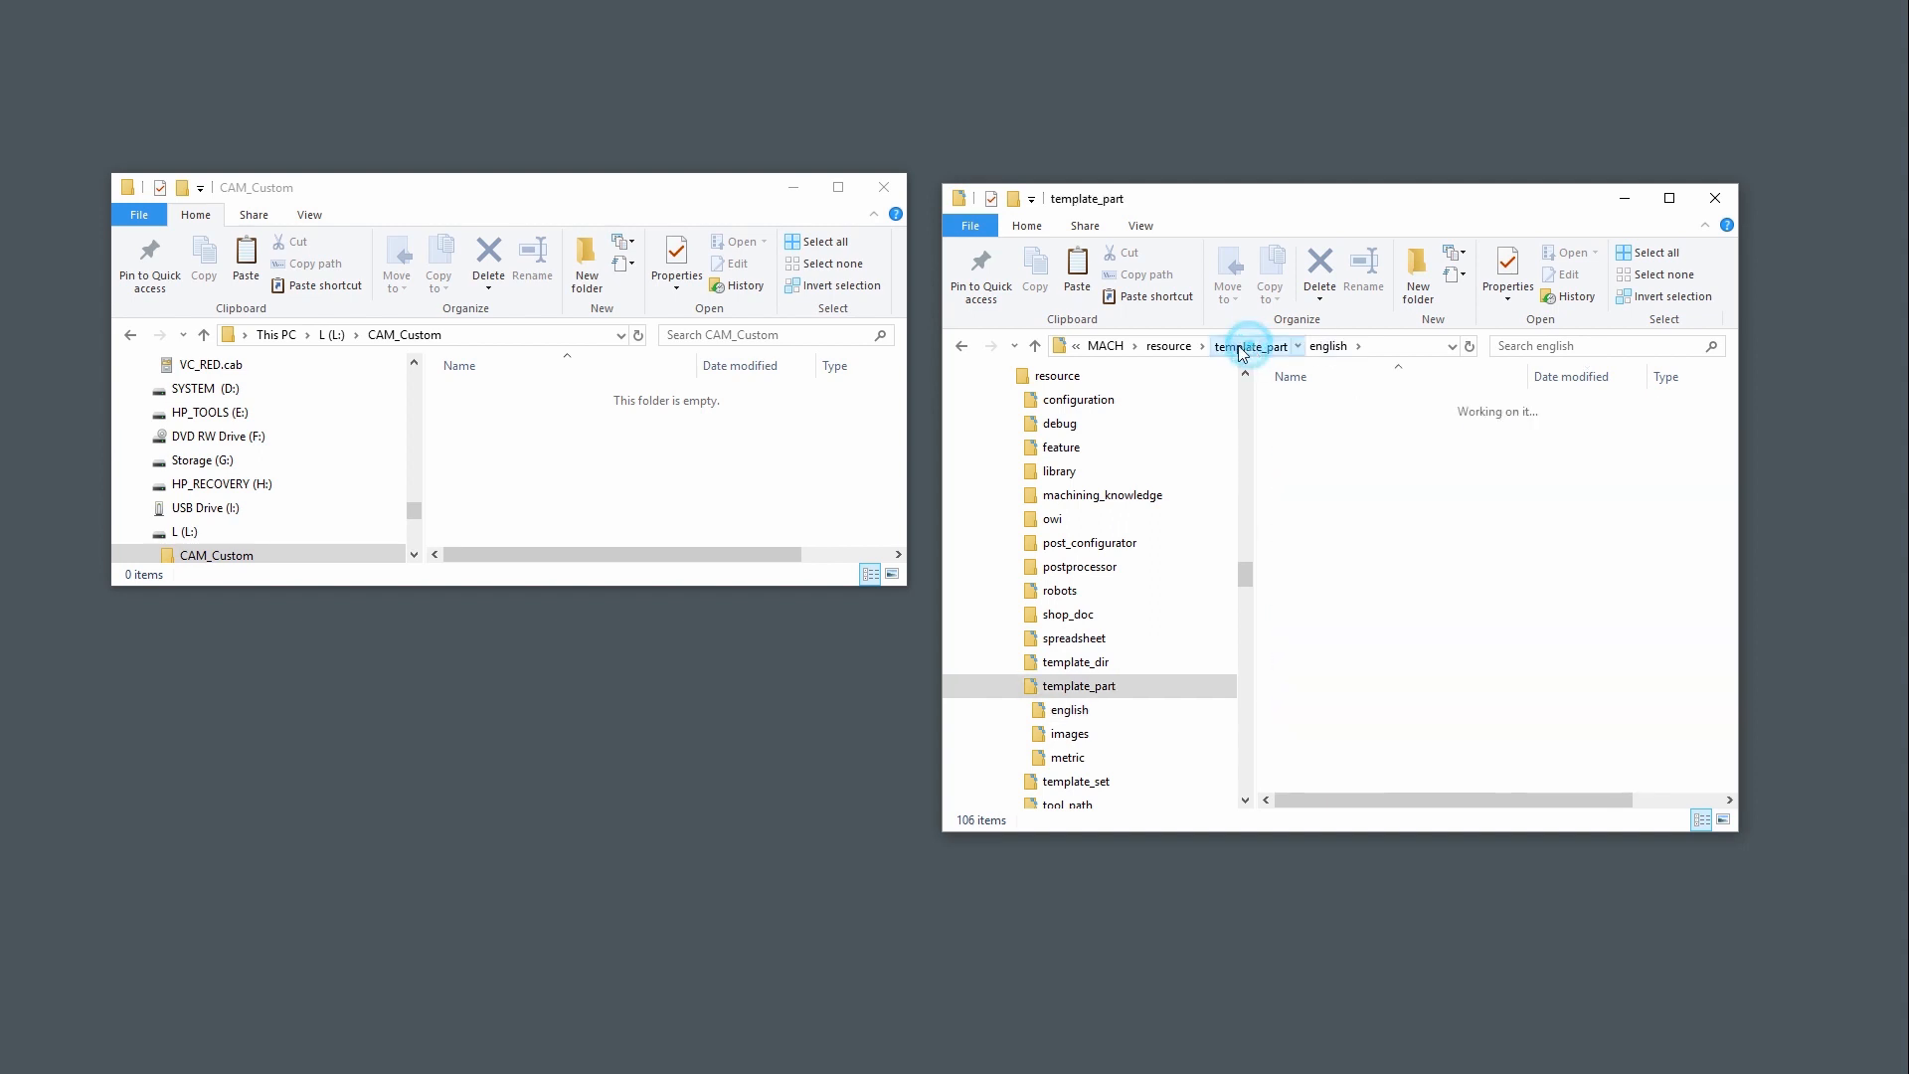
left_click(1159, 347)
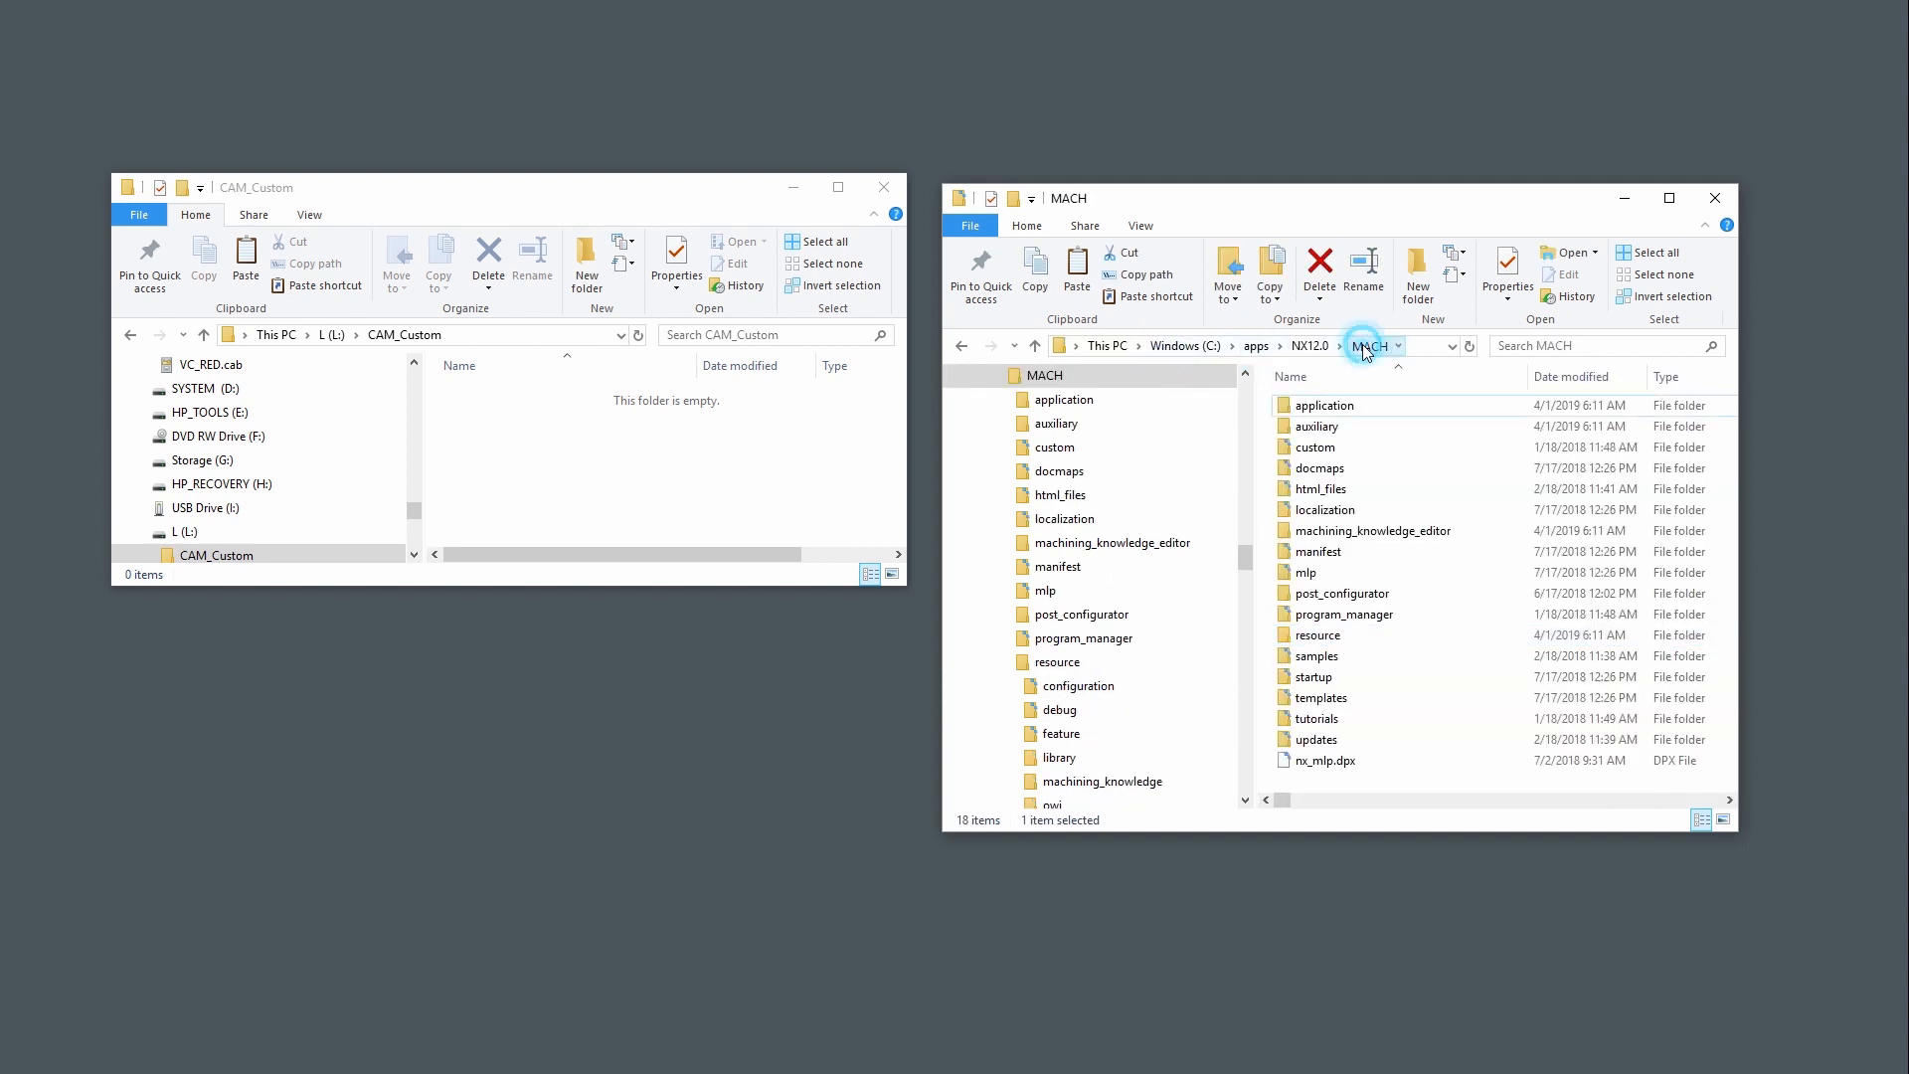
- Open cam_general.opt from MACH\resource\template_set, examine its template part entries, and close the file
double_click(1315, 634)
double_click(1328, 680)
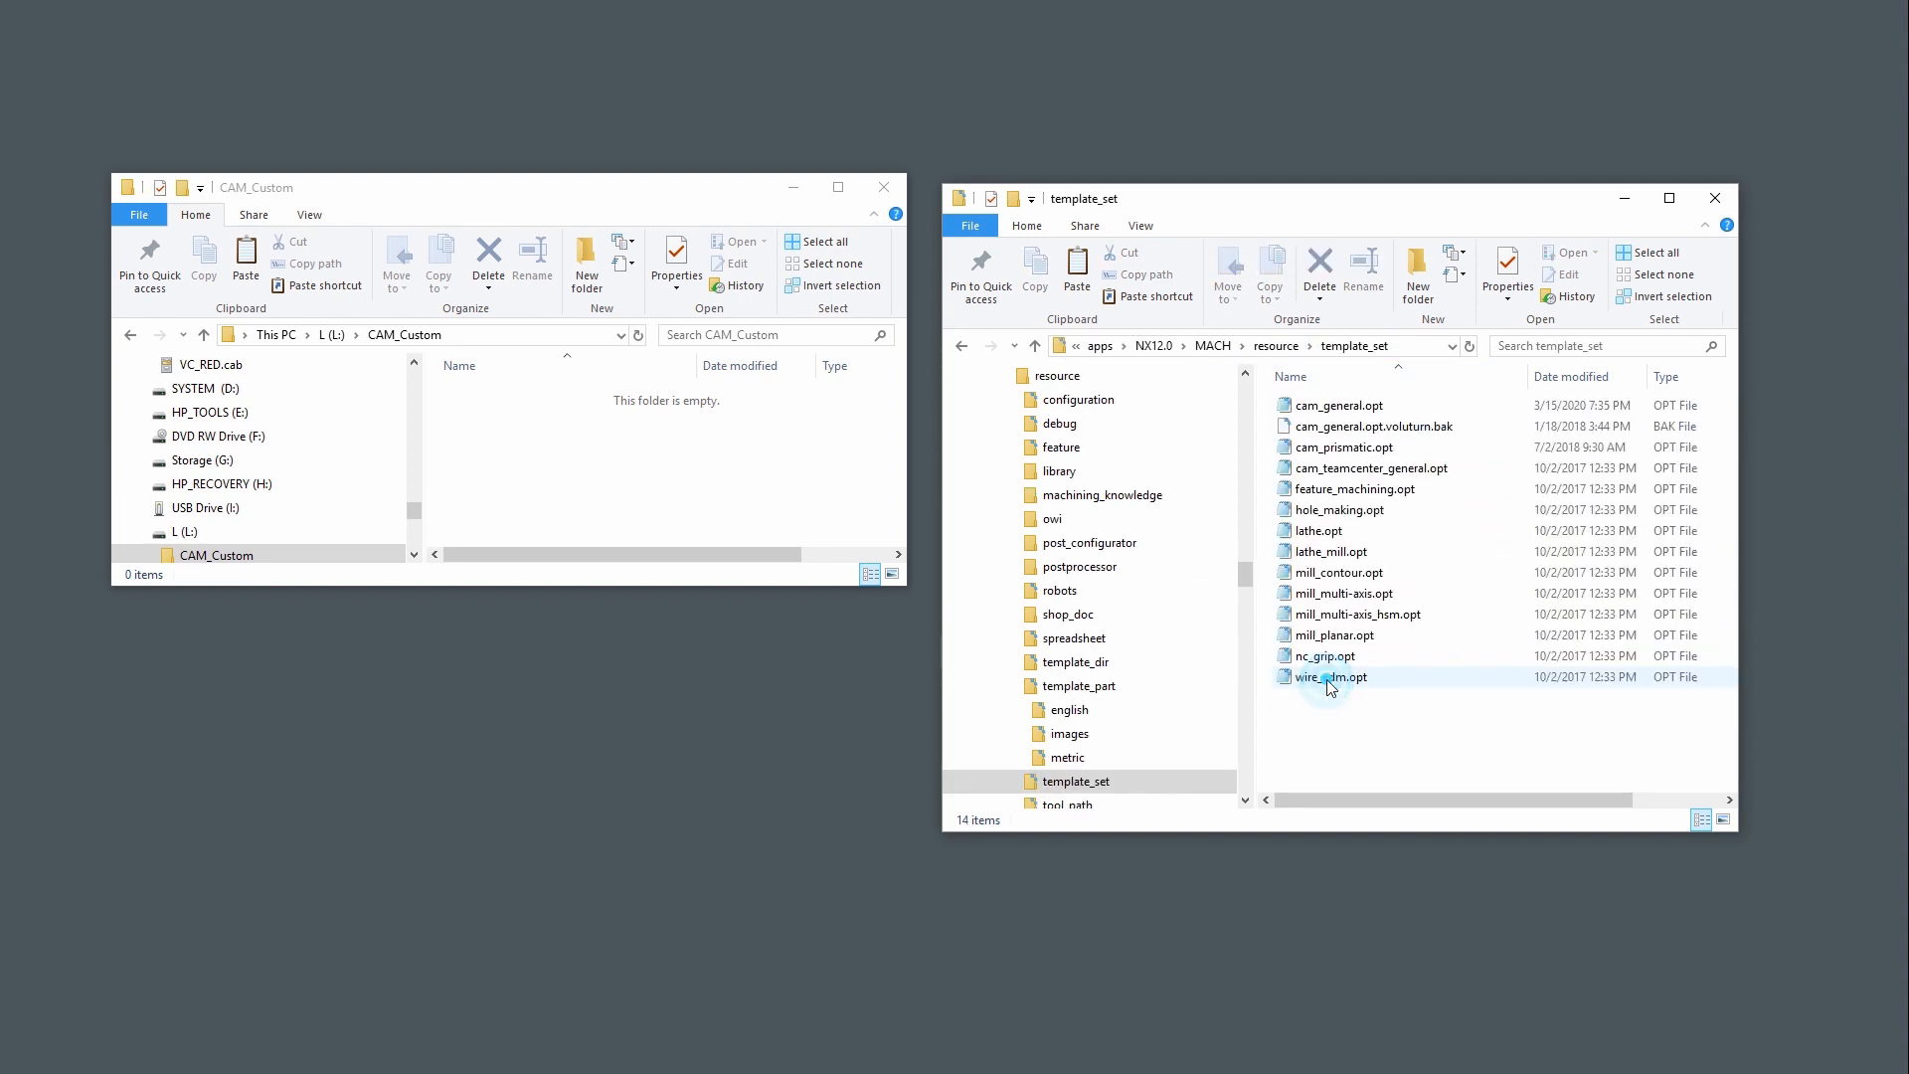
double_click(1332, 406)
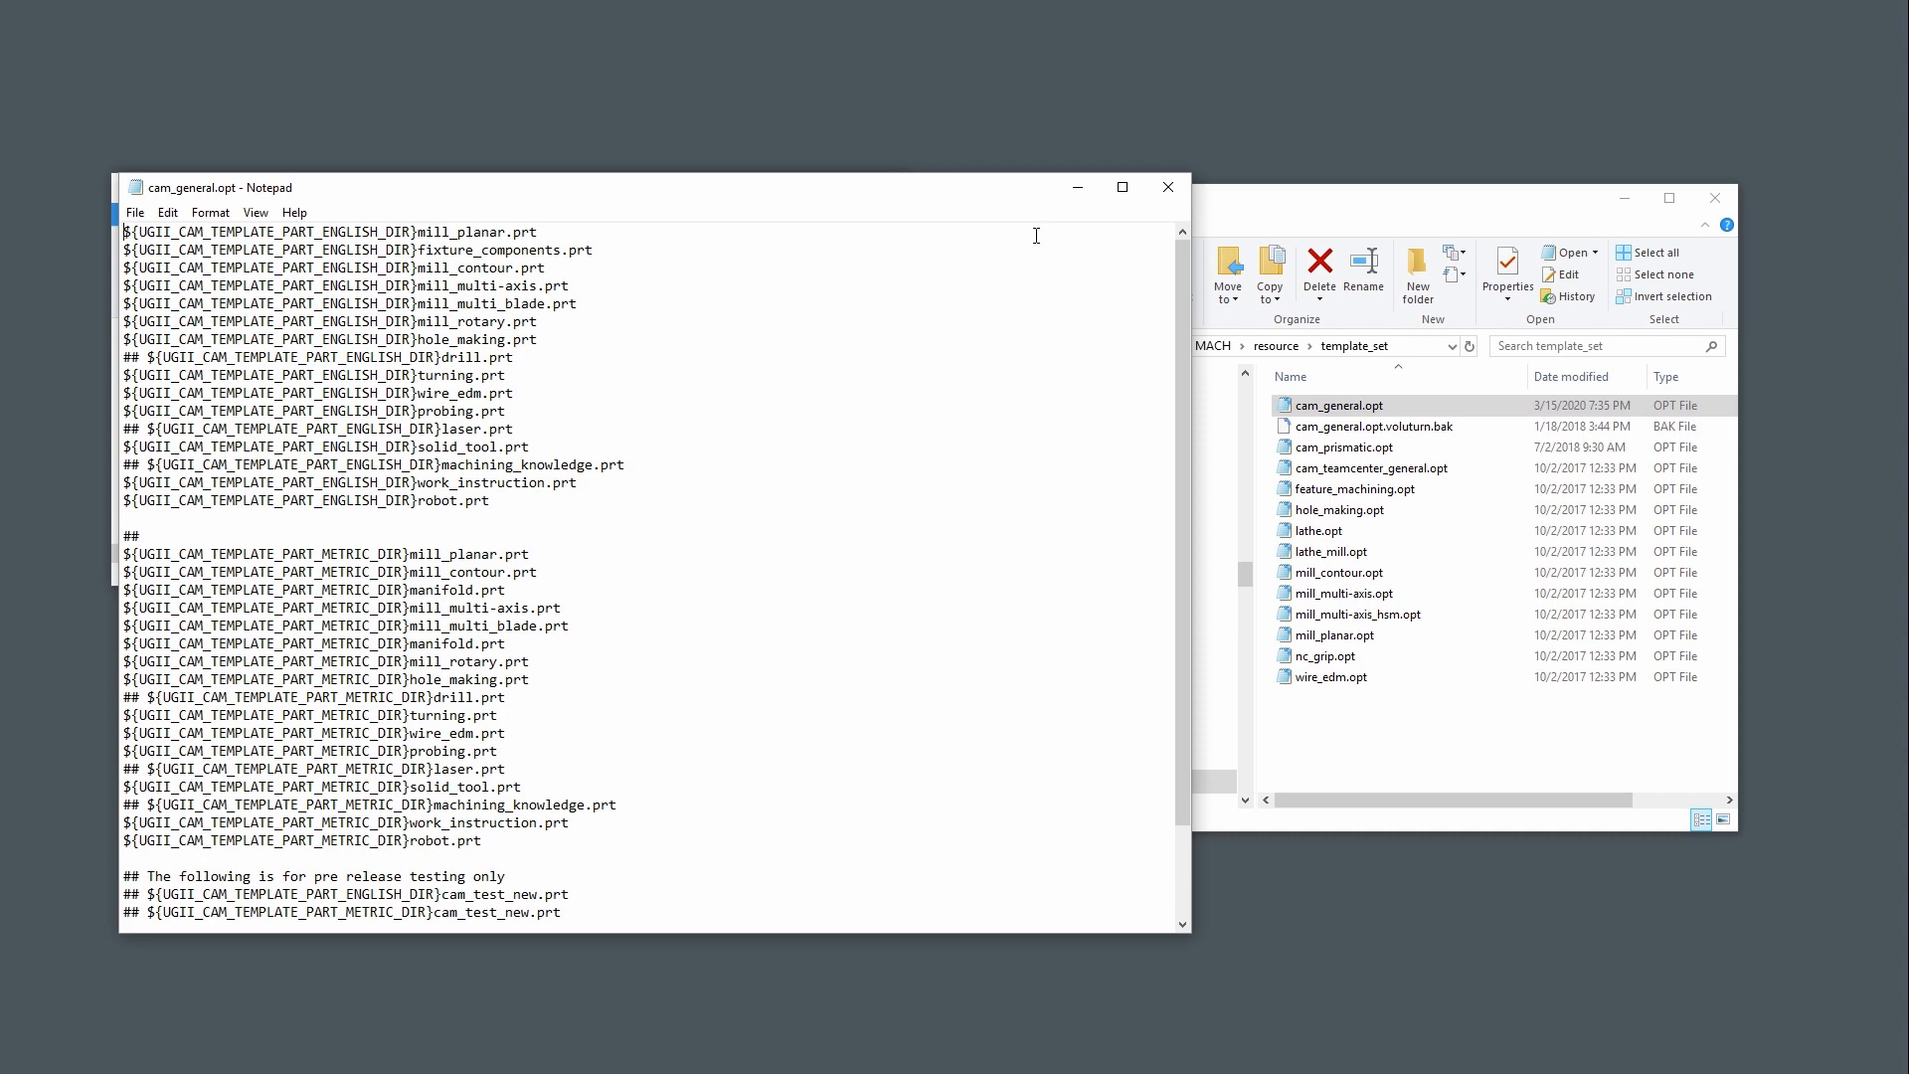
left_click(1183, 191)
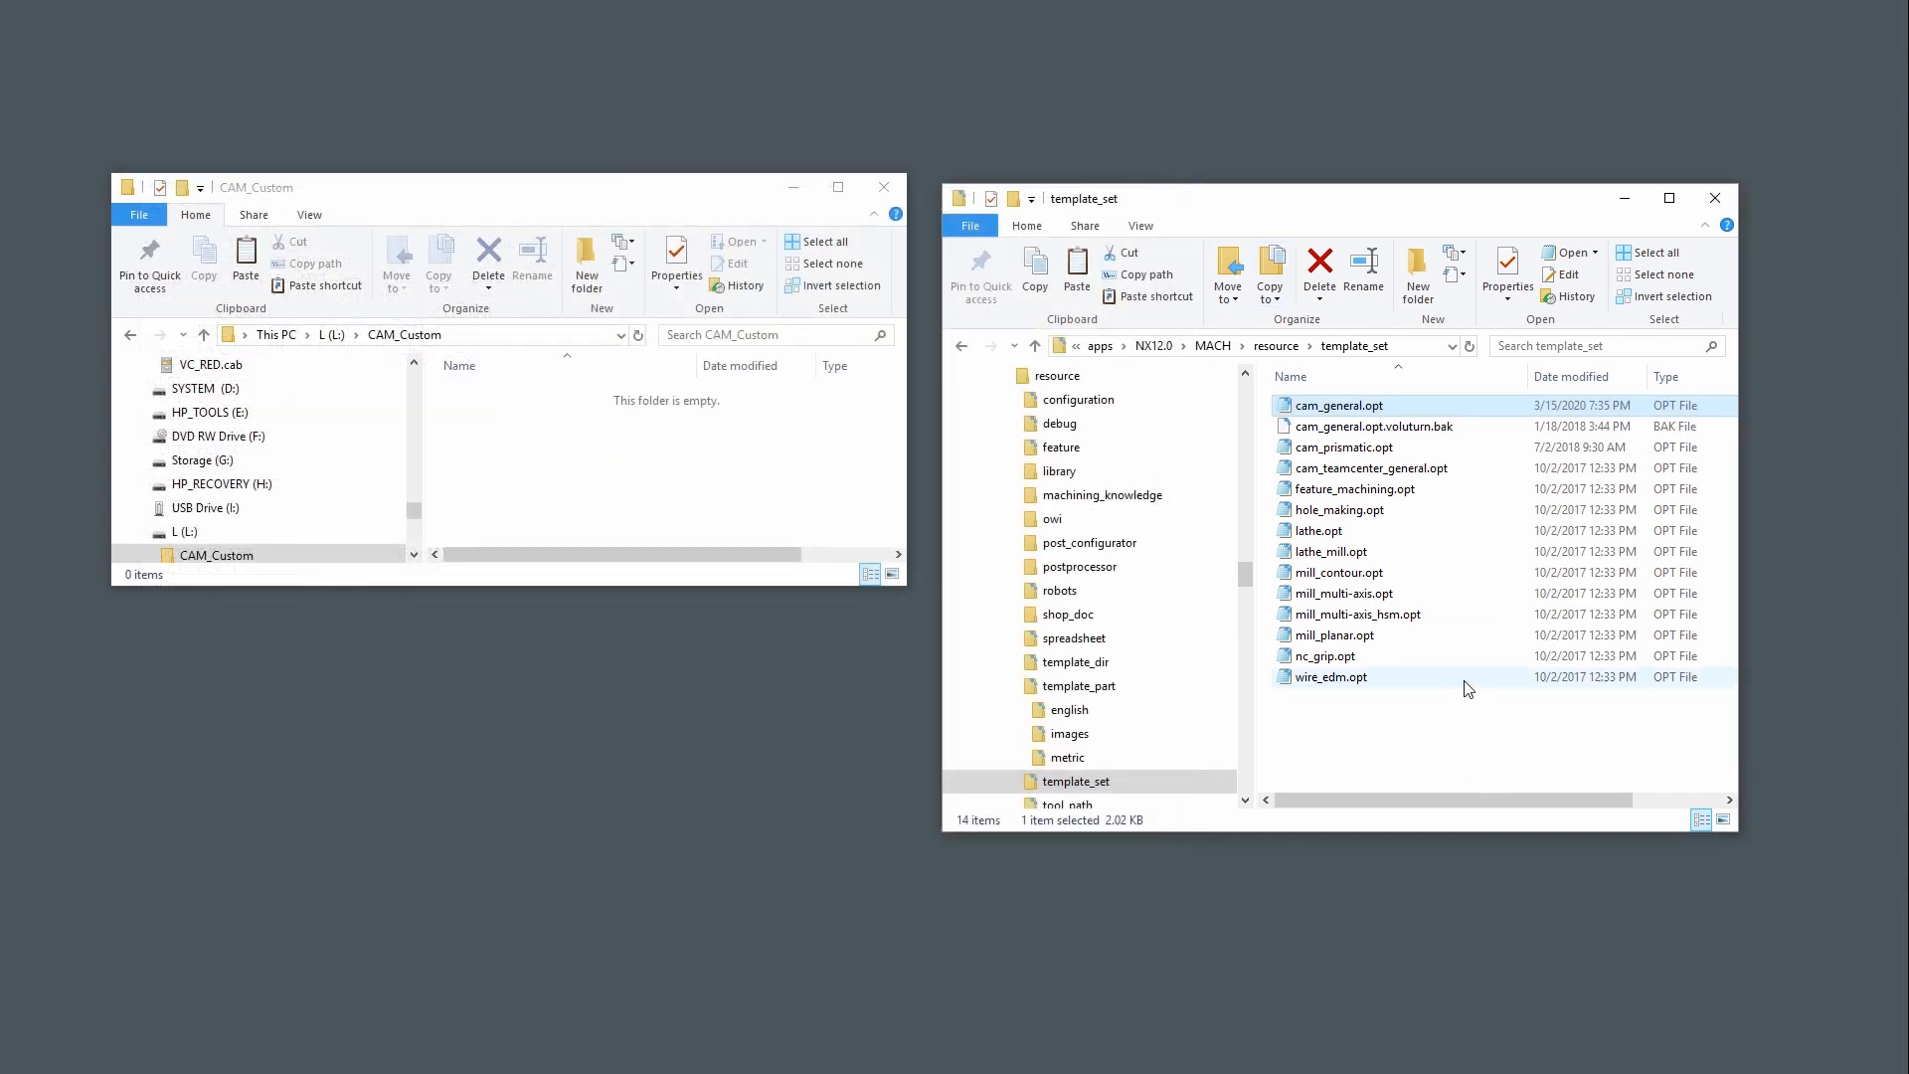
- Look through the postprocessor folder under MACH\resource and return to the resource folder
left_click(1275, 345)
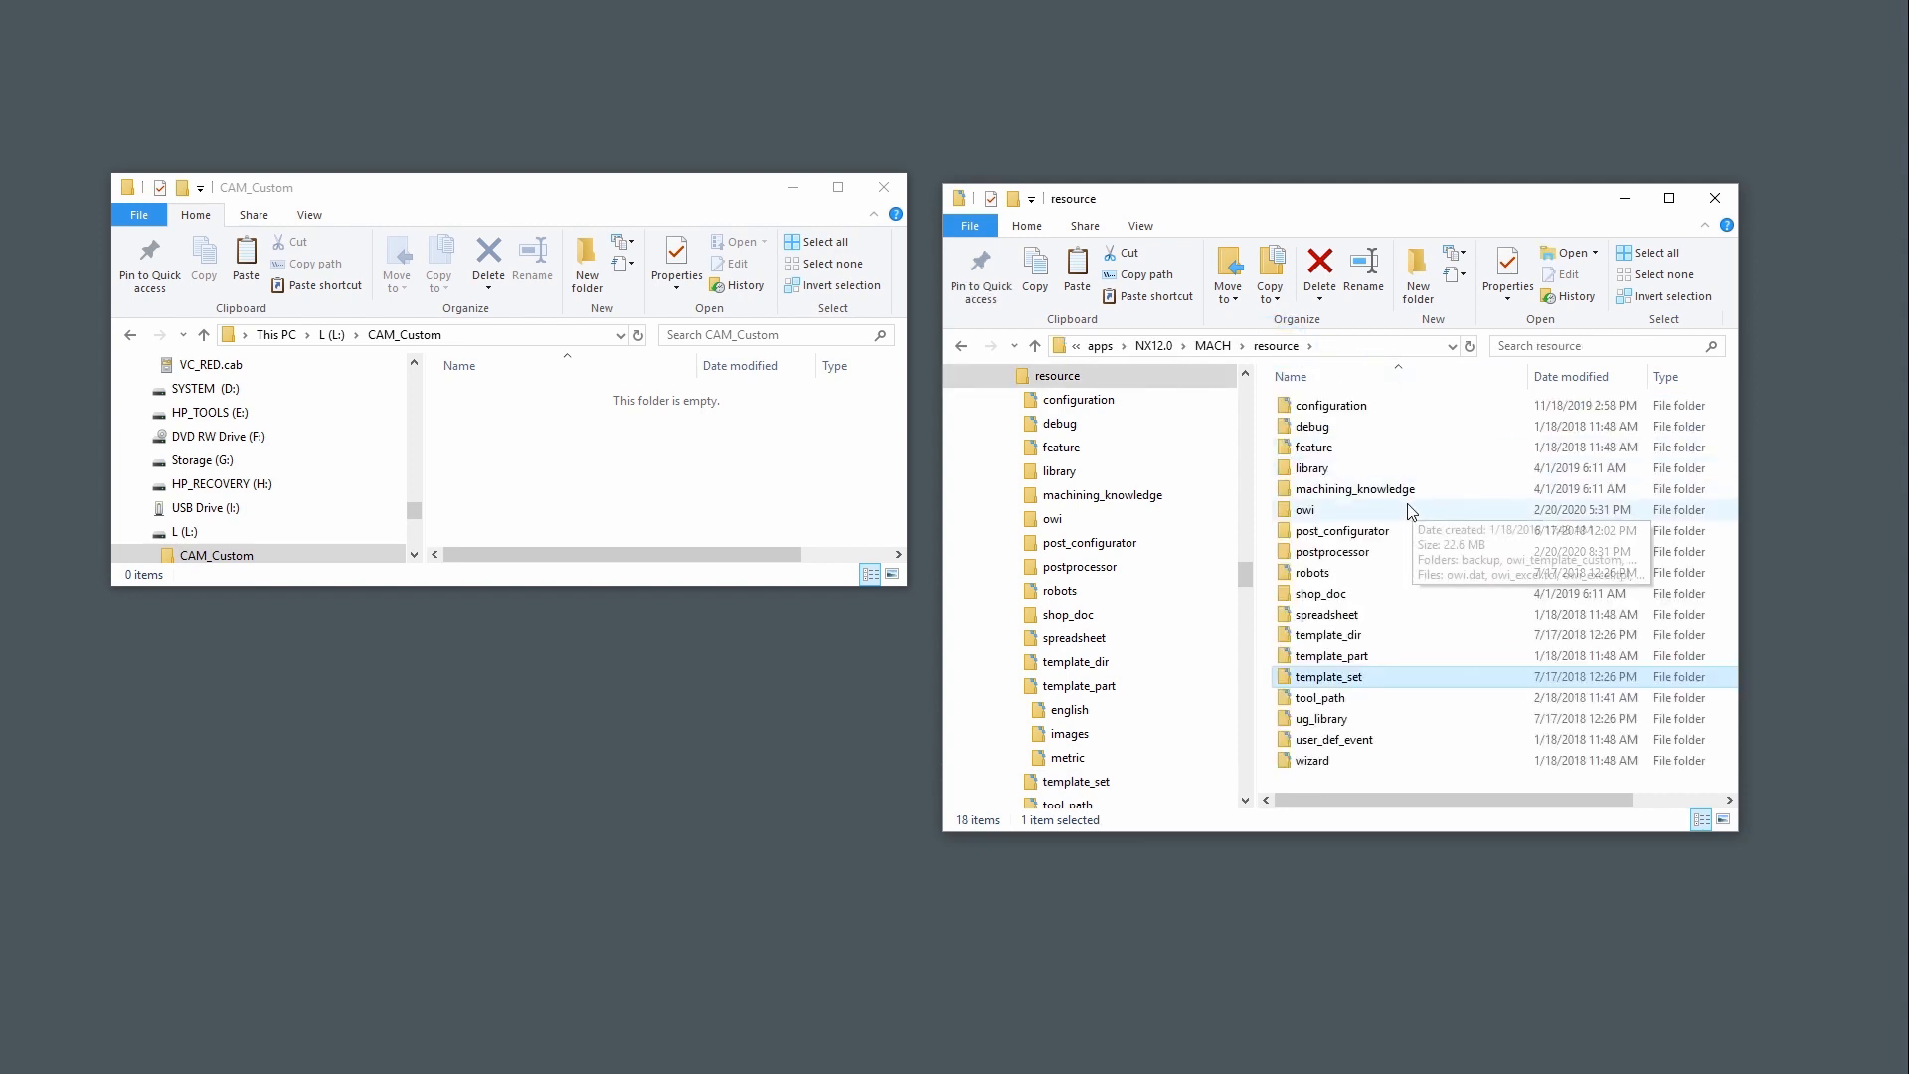
double_click(1342, 553)
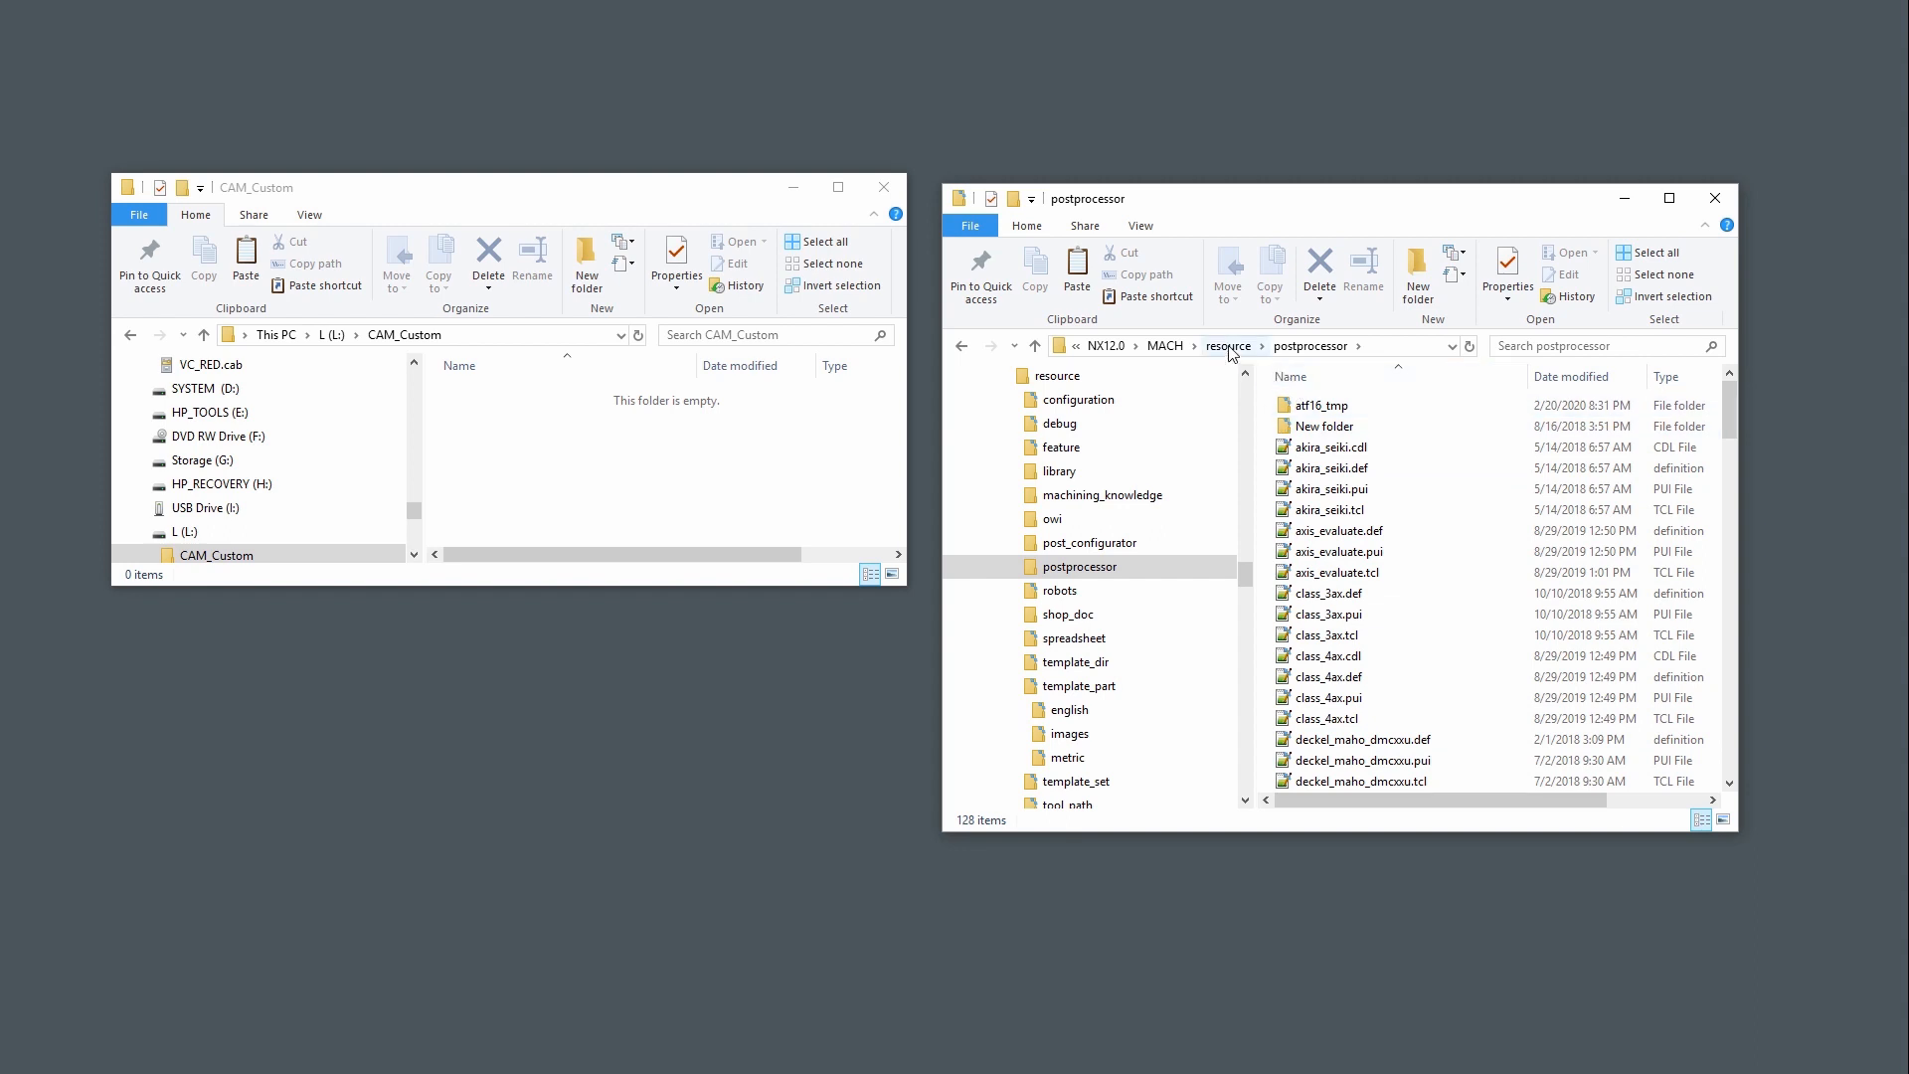
left_click(1257, 350)
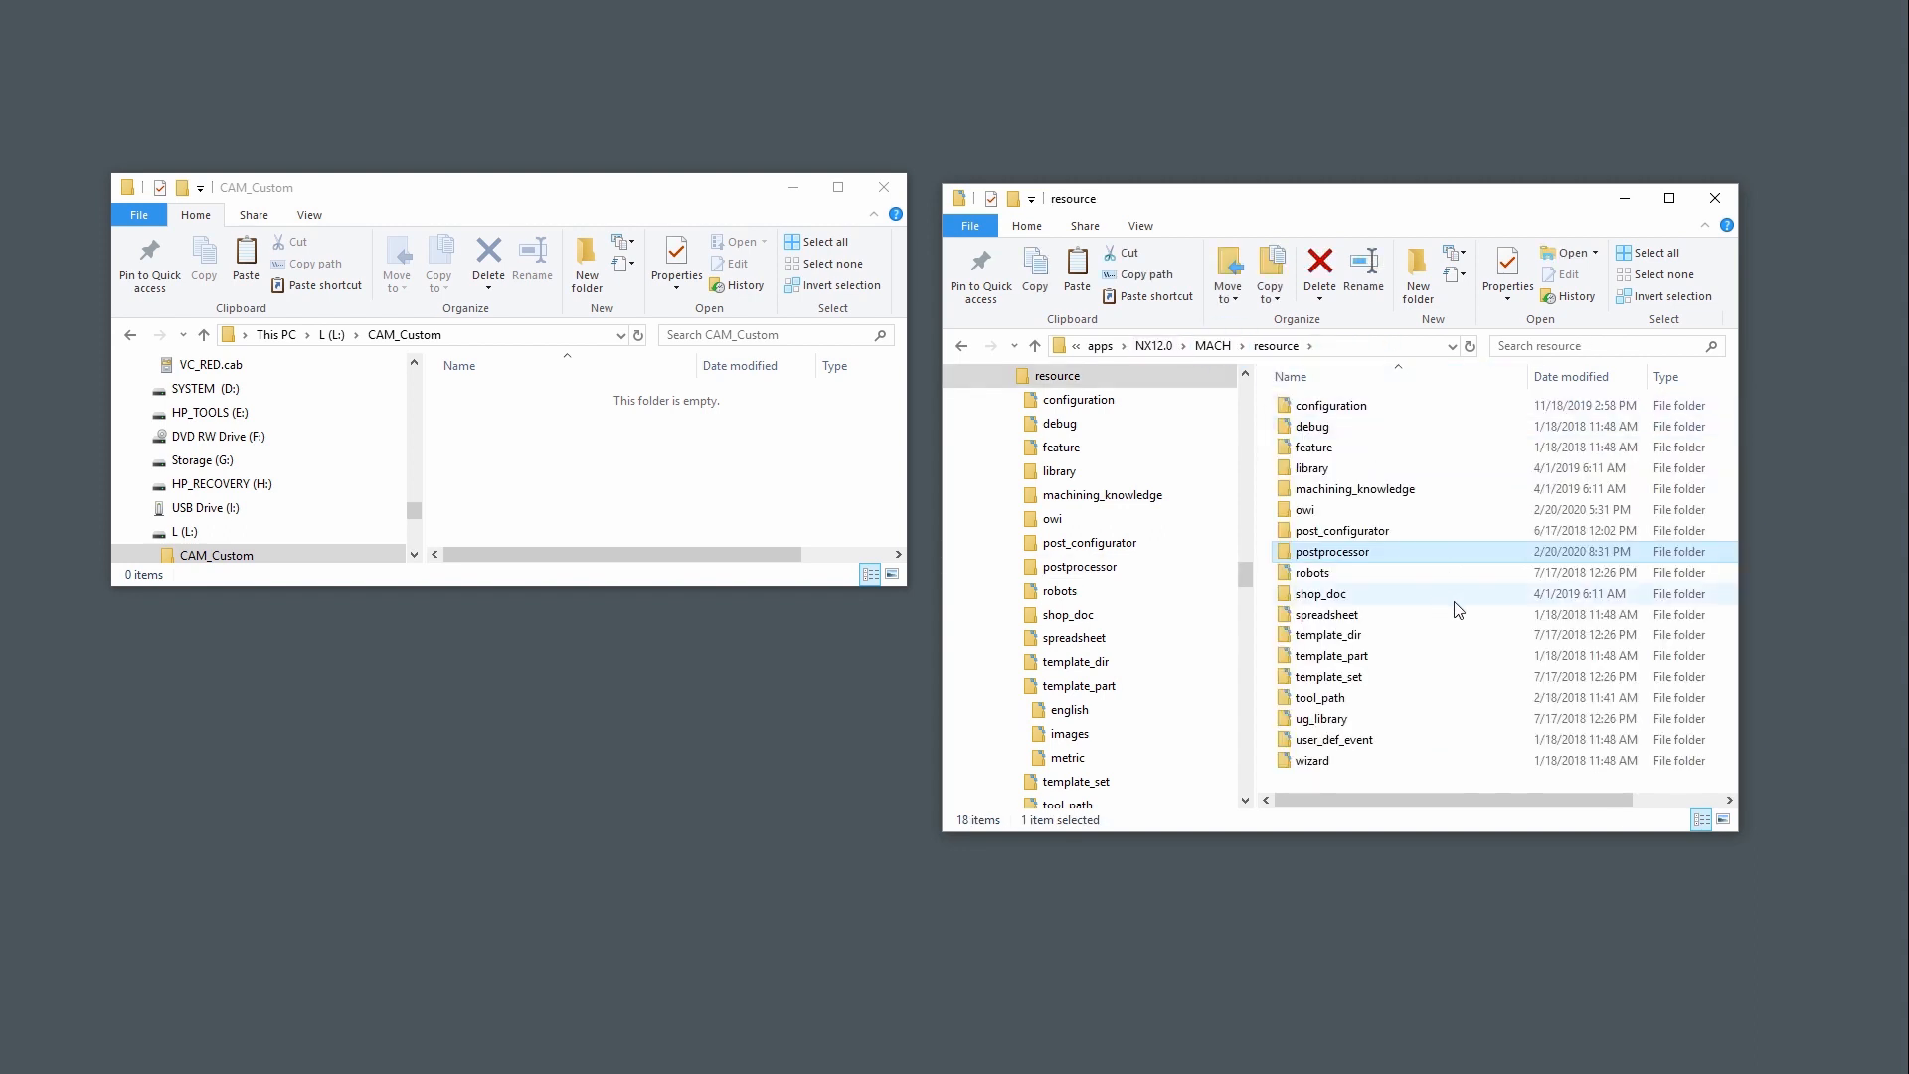
- Copy the postprocessor, template_part and template_set folders from MACH\resource into L:\CAM_Custom
mouse_move(1454, 565)
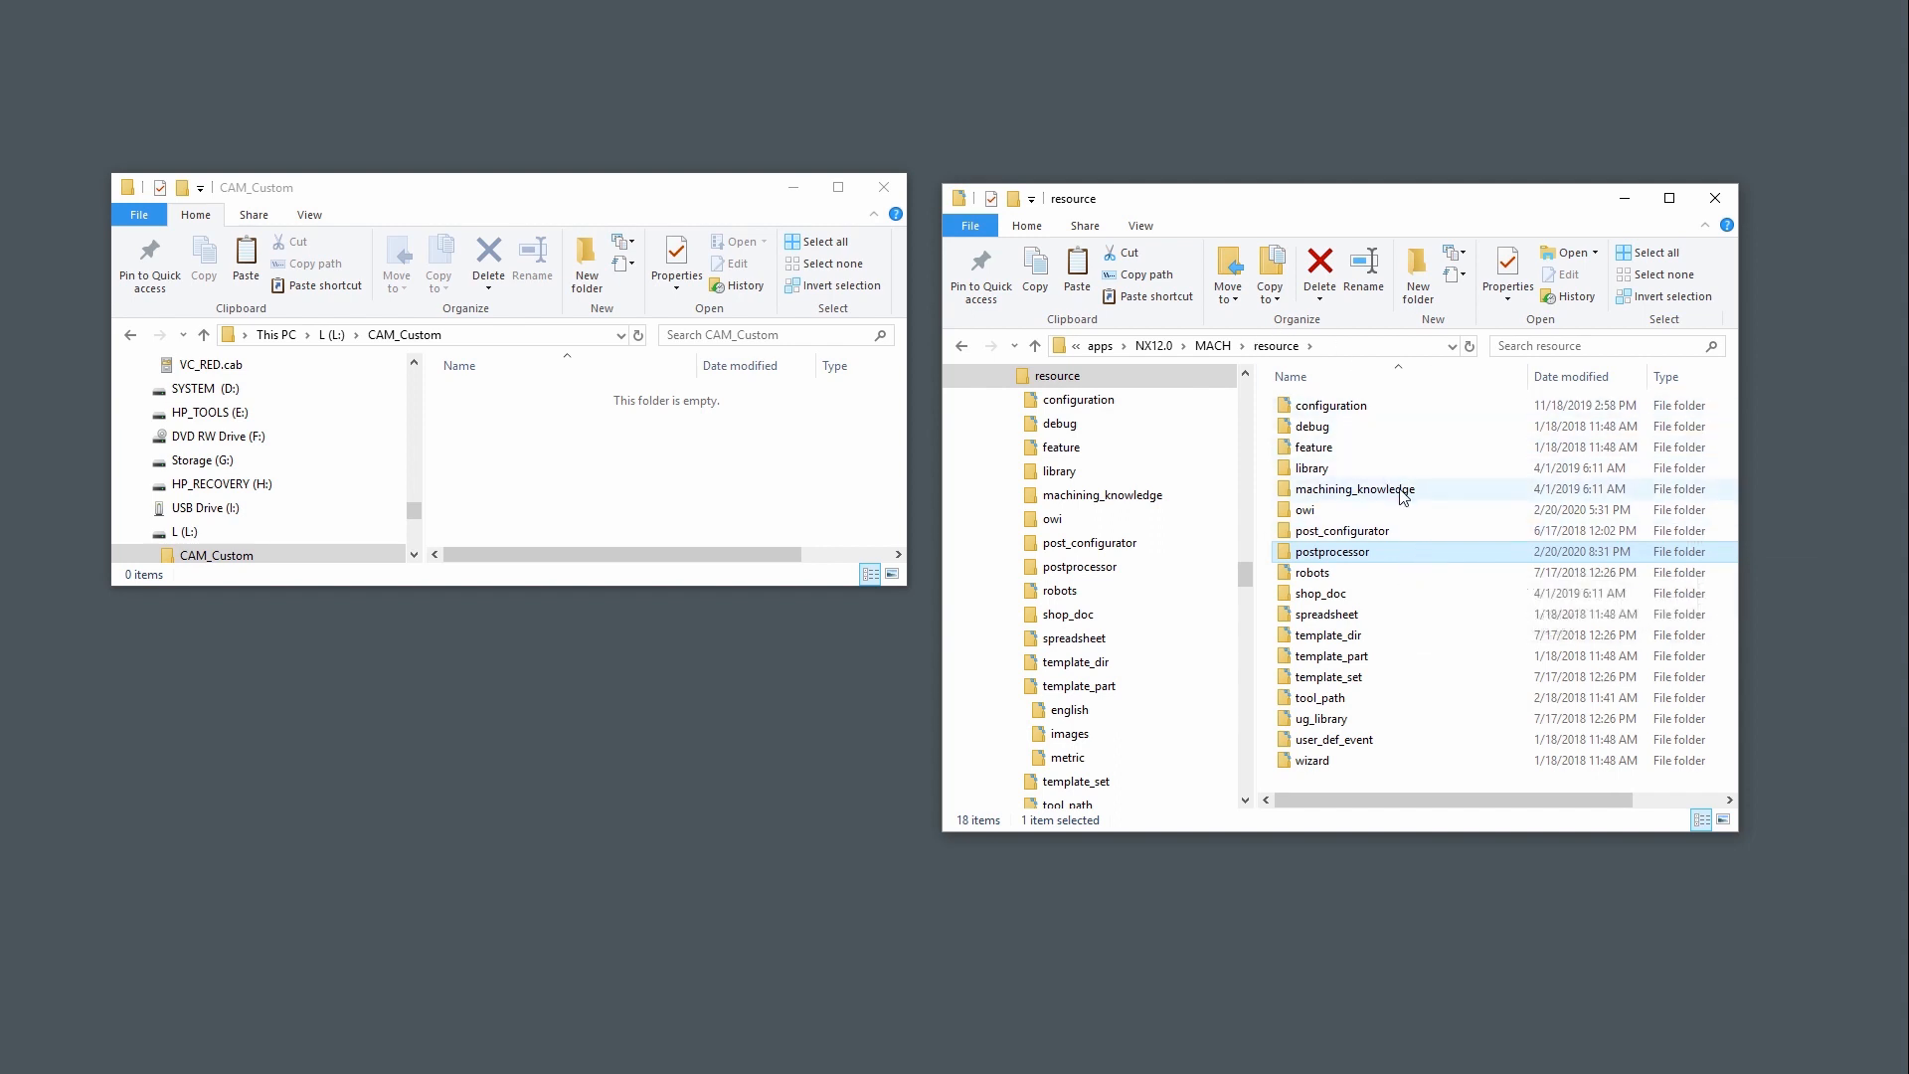
mouse_move(1352, 557)
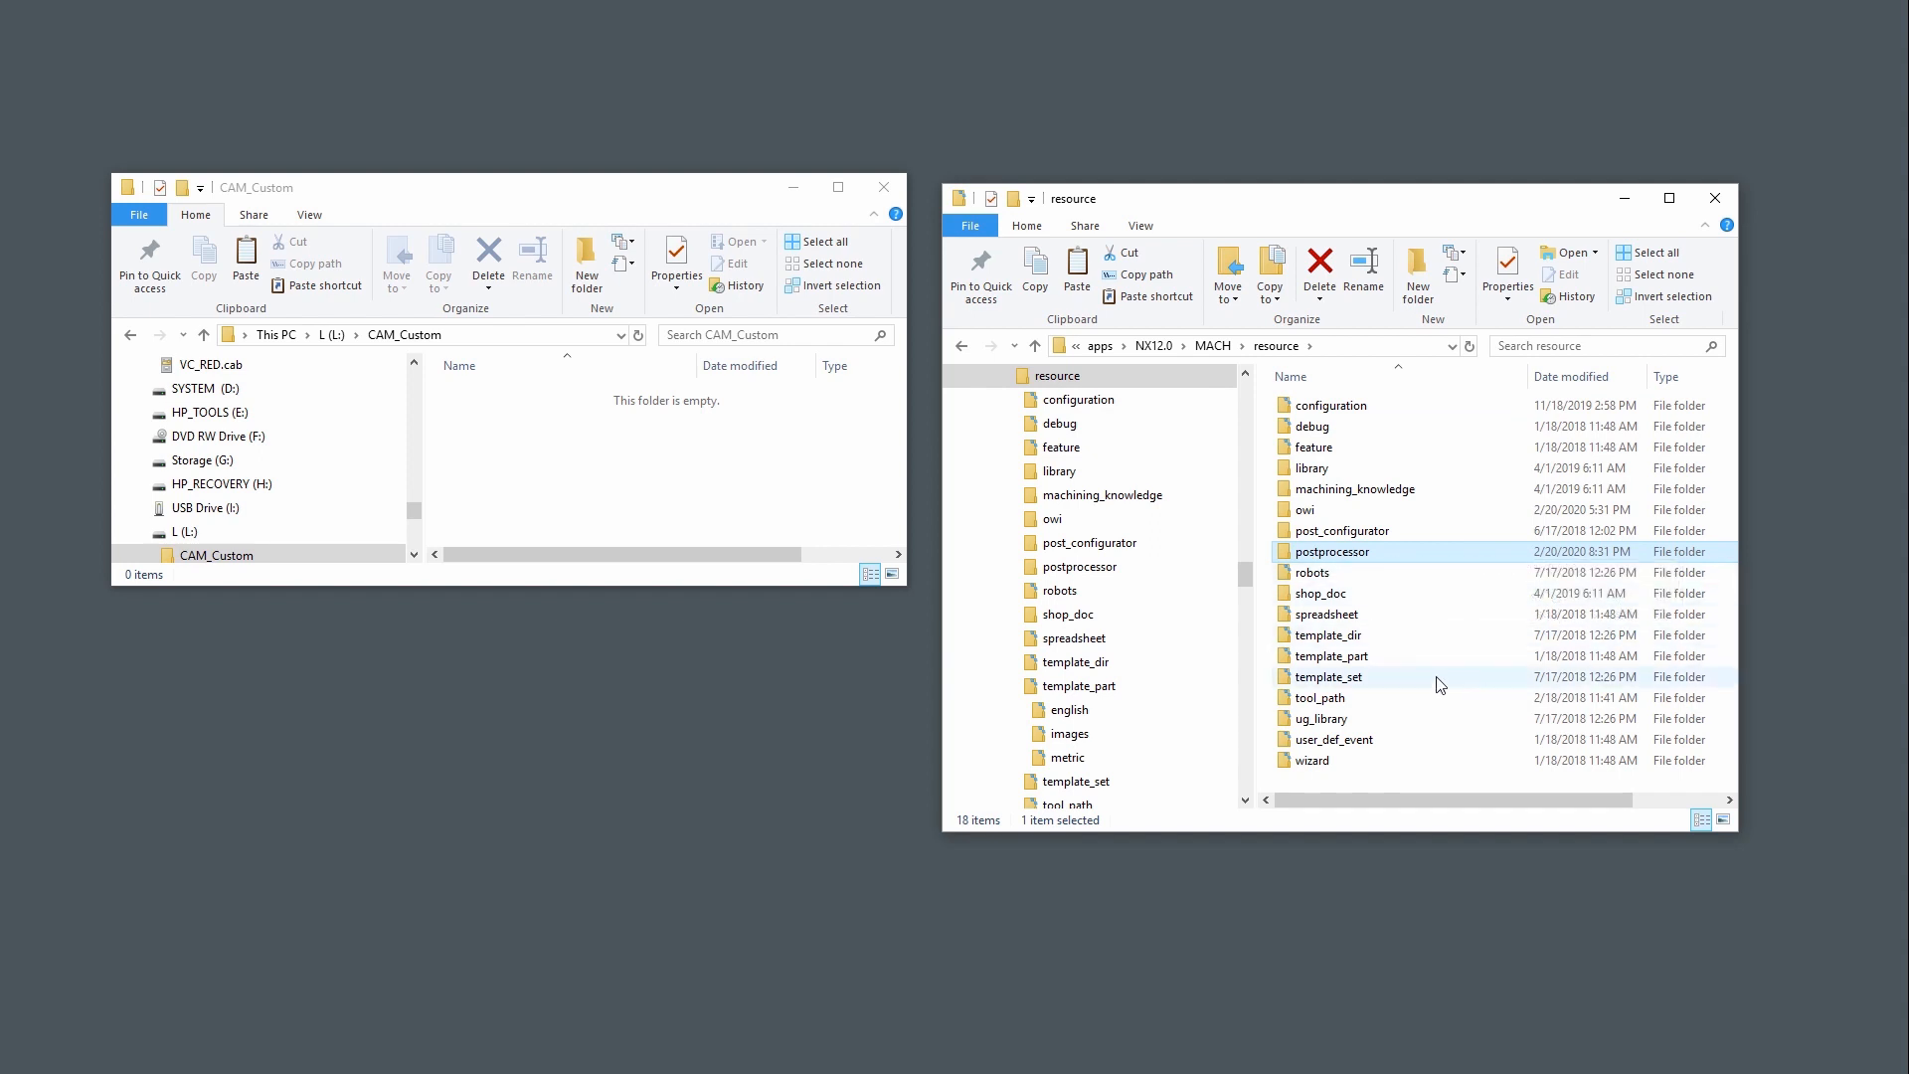
left_click(1337, 658, "ctrl")
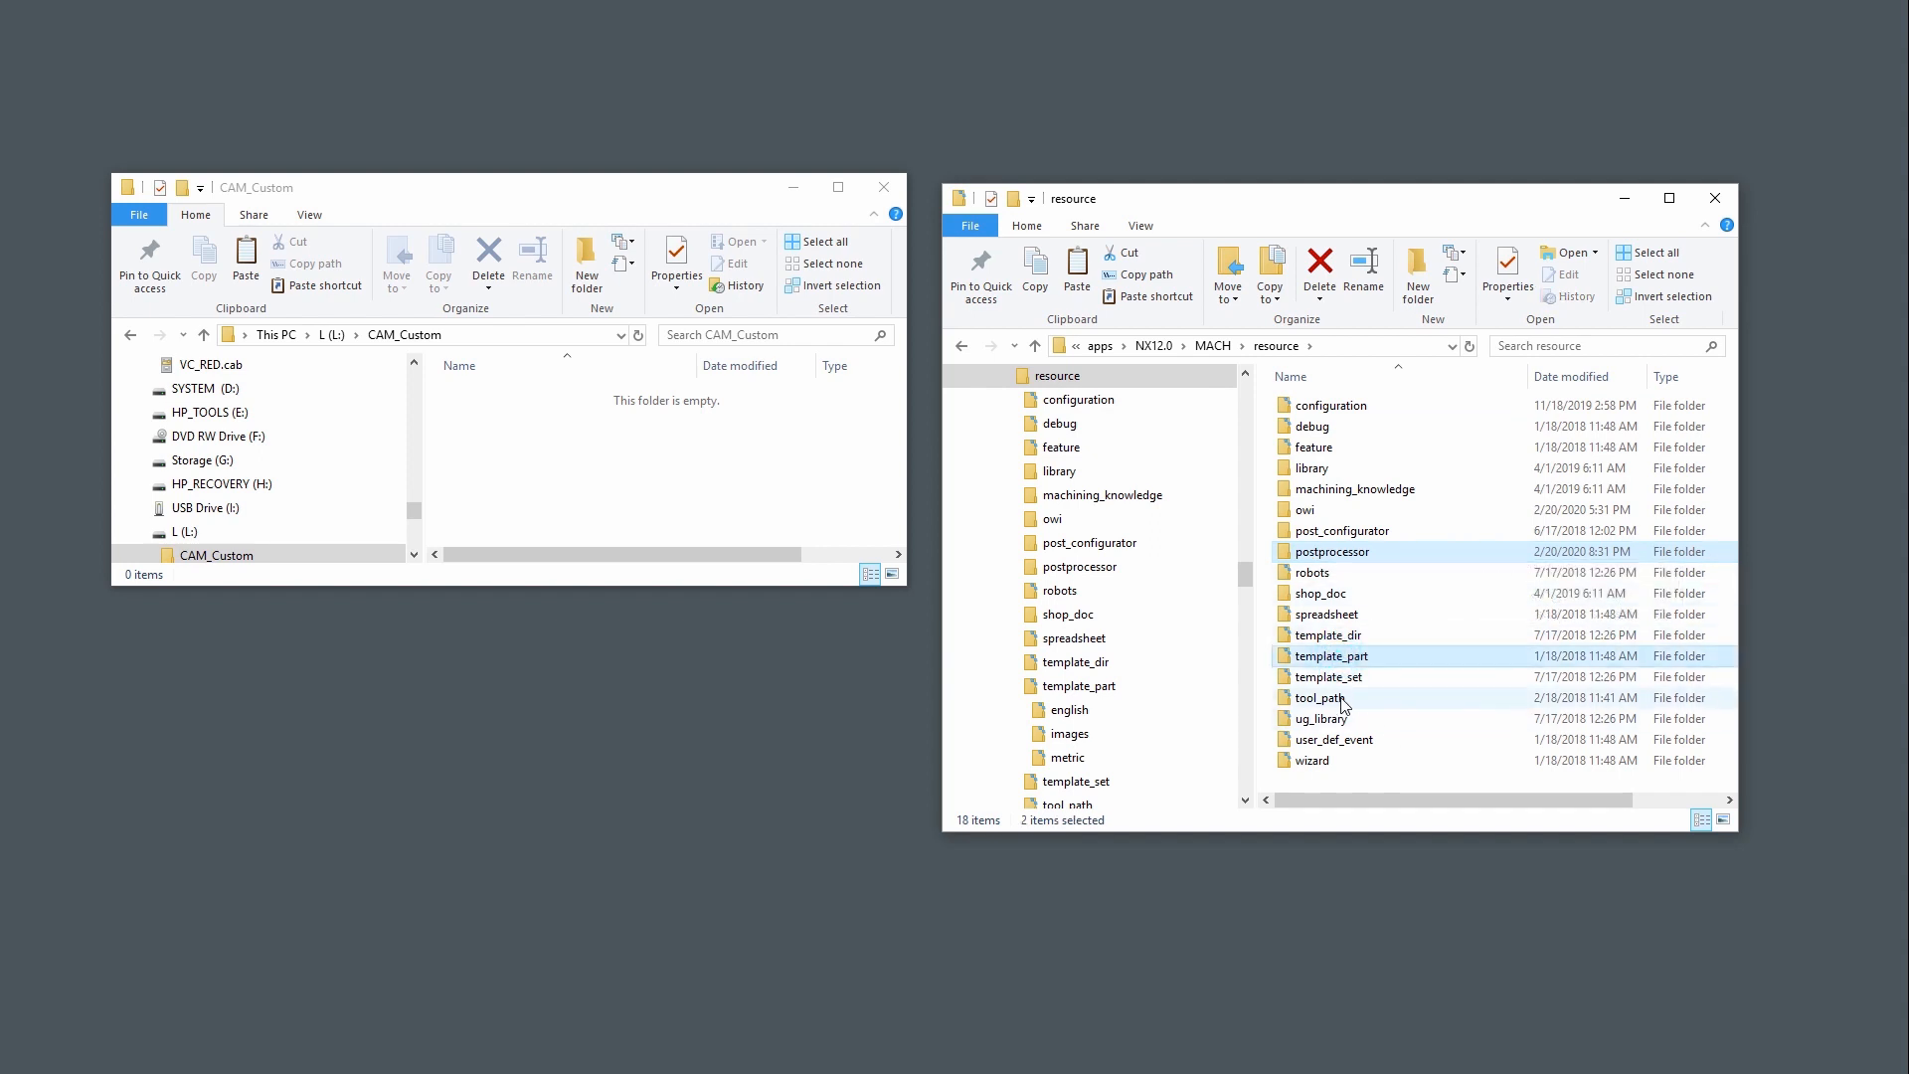
left_click(1328, 678, "ctrl")
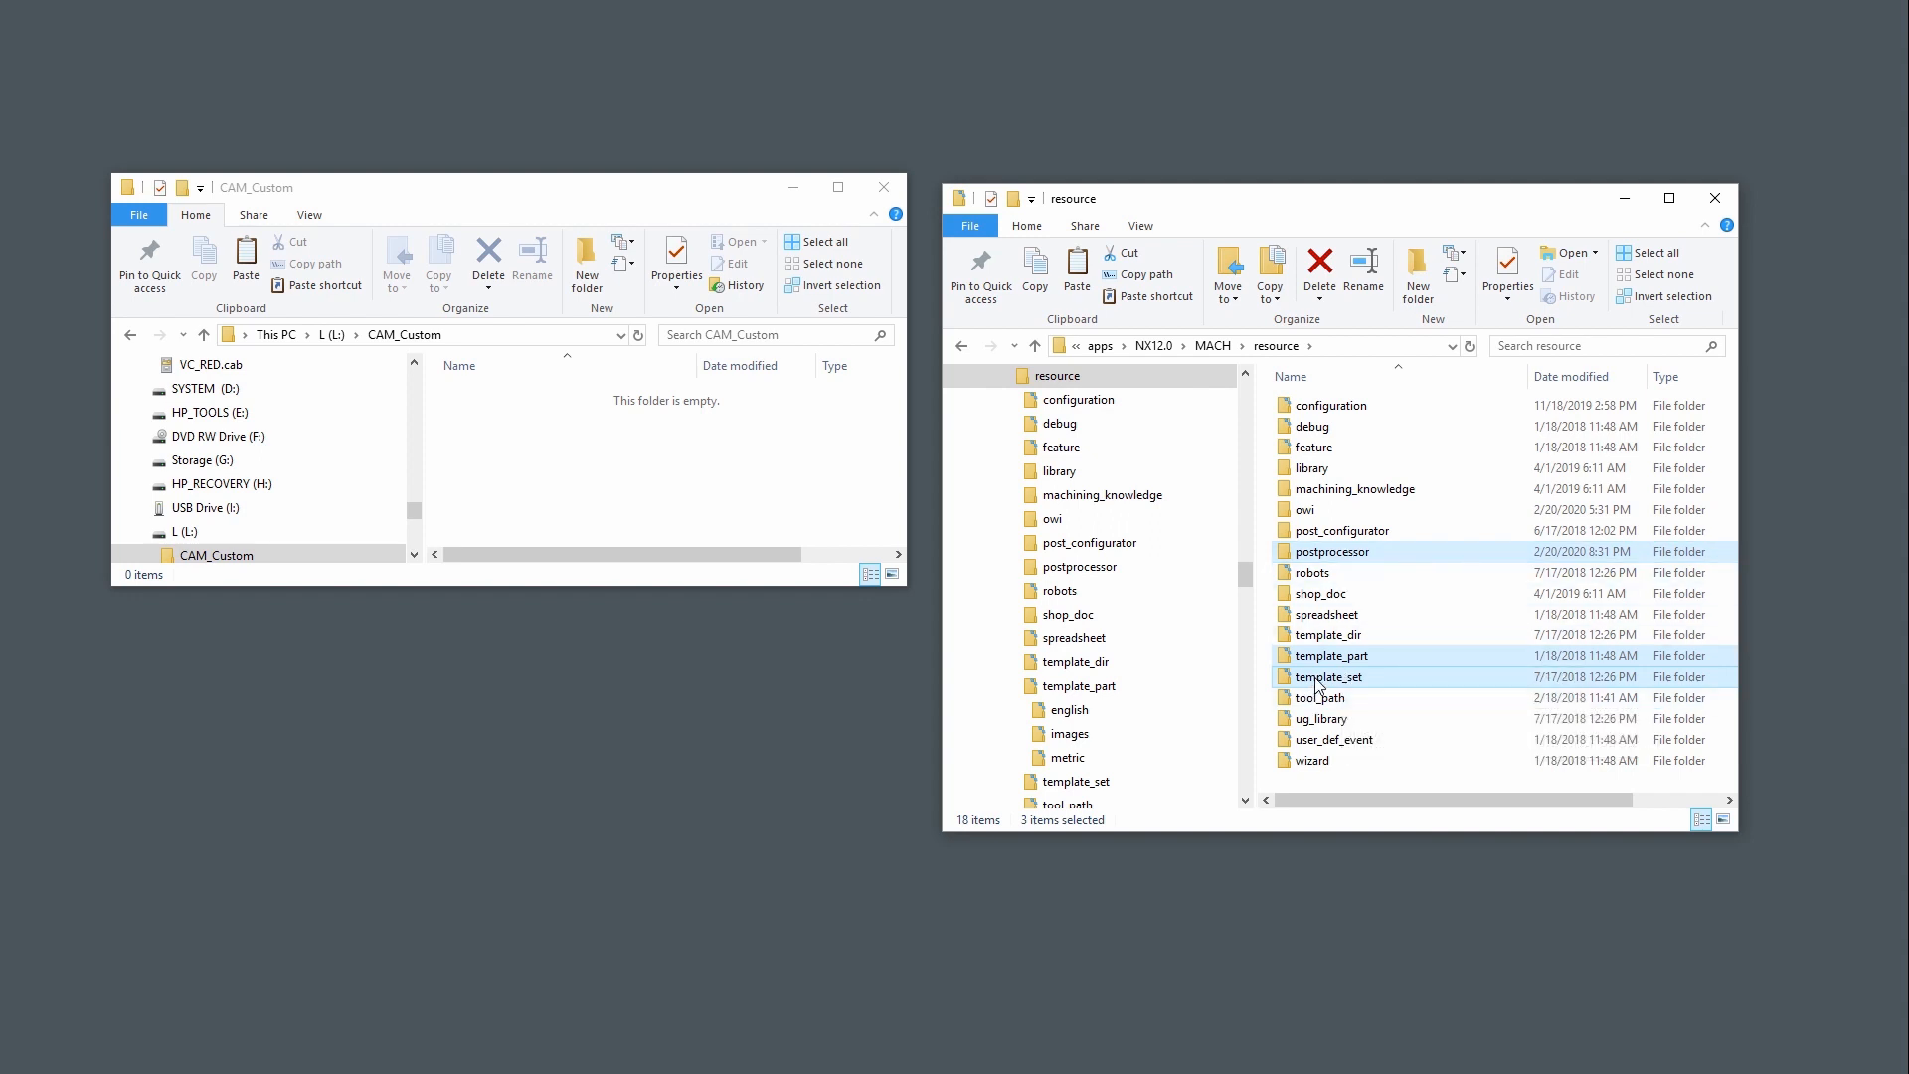
right_click(1318, 686)
left_click(1365, 540)
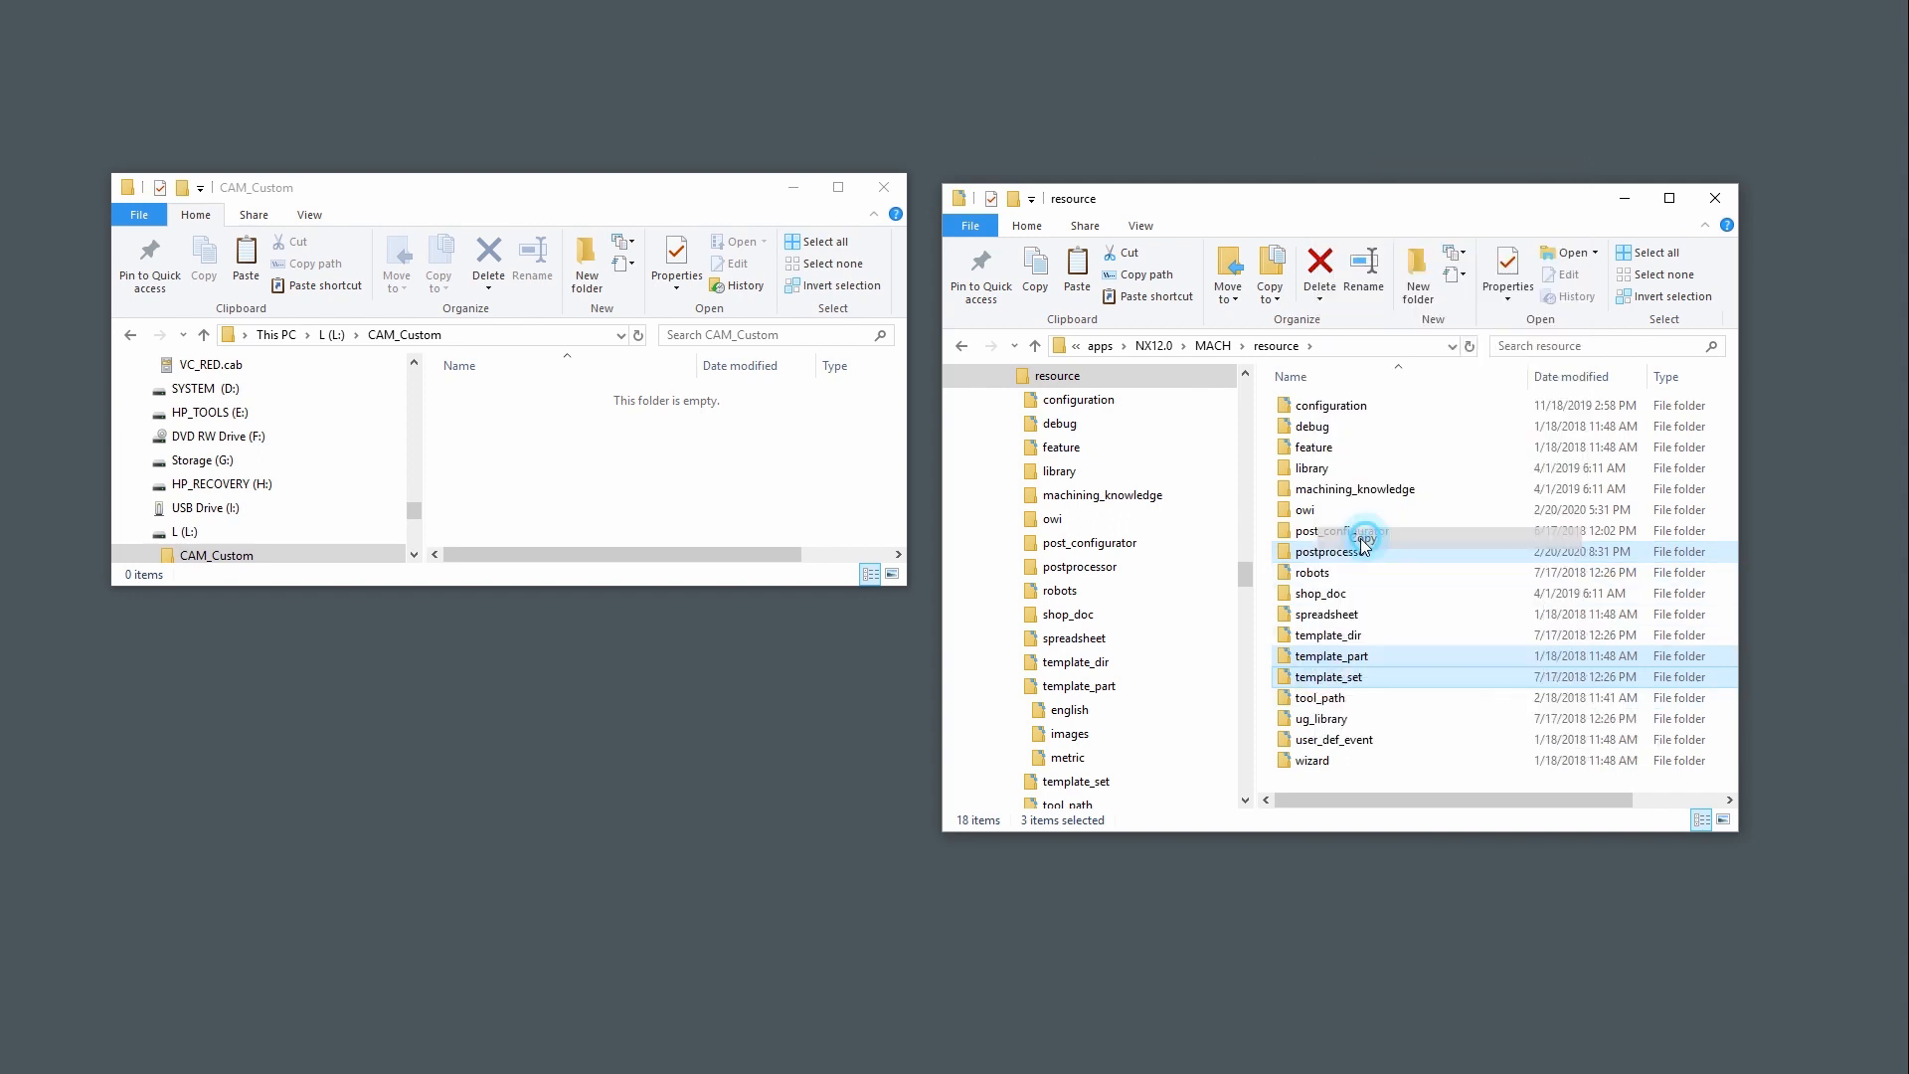
right_click(565, 482)
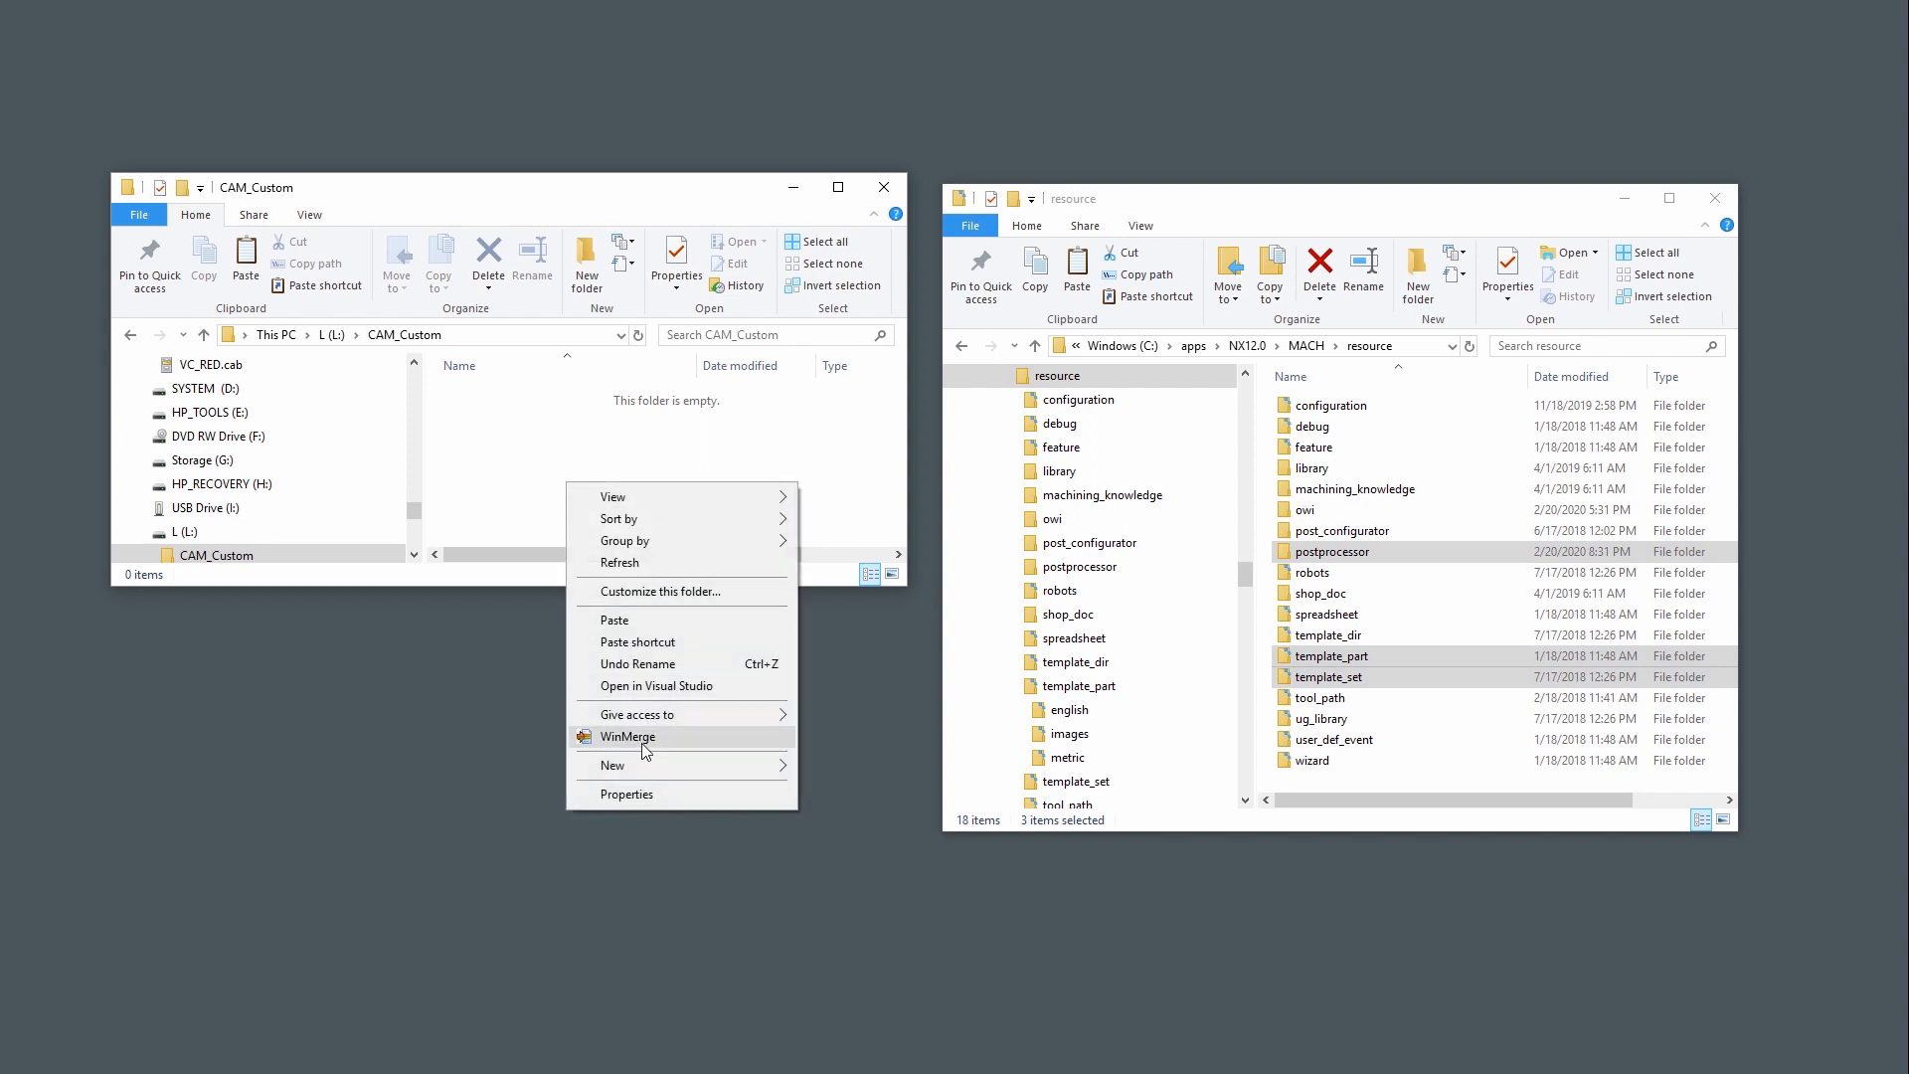
left_click(614, 619)
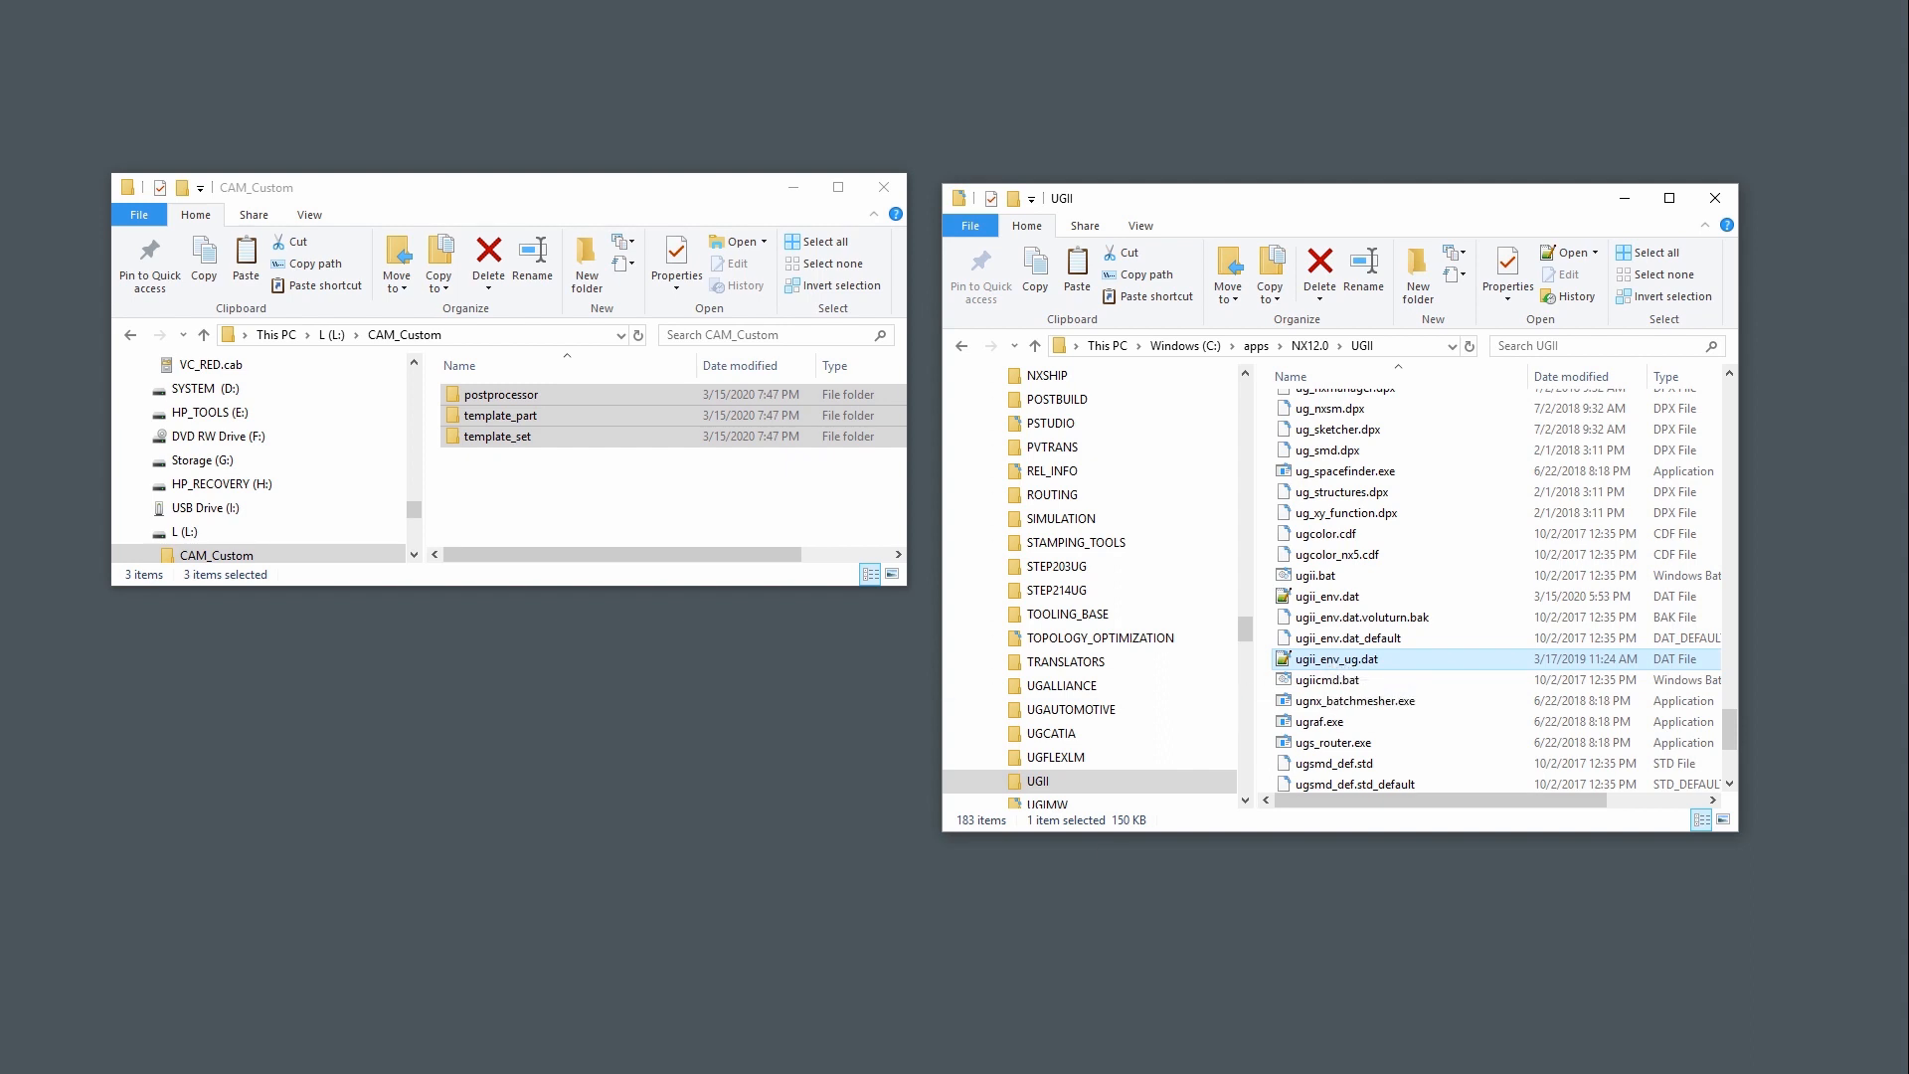
- Open ugii_env_ug.dat from the NX12.0\UGII folder in Notepad++
key("Return")
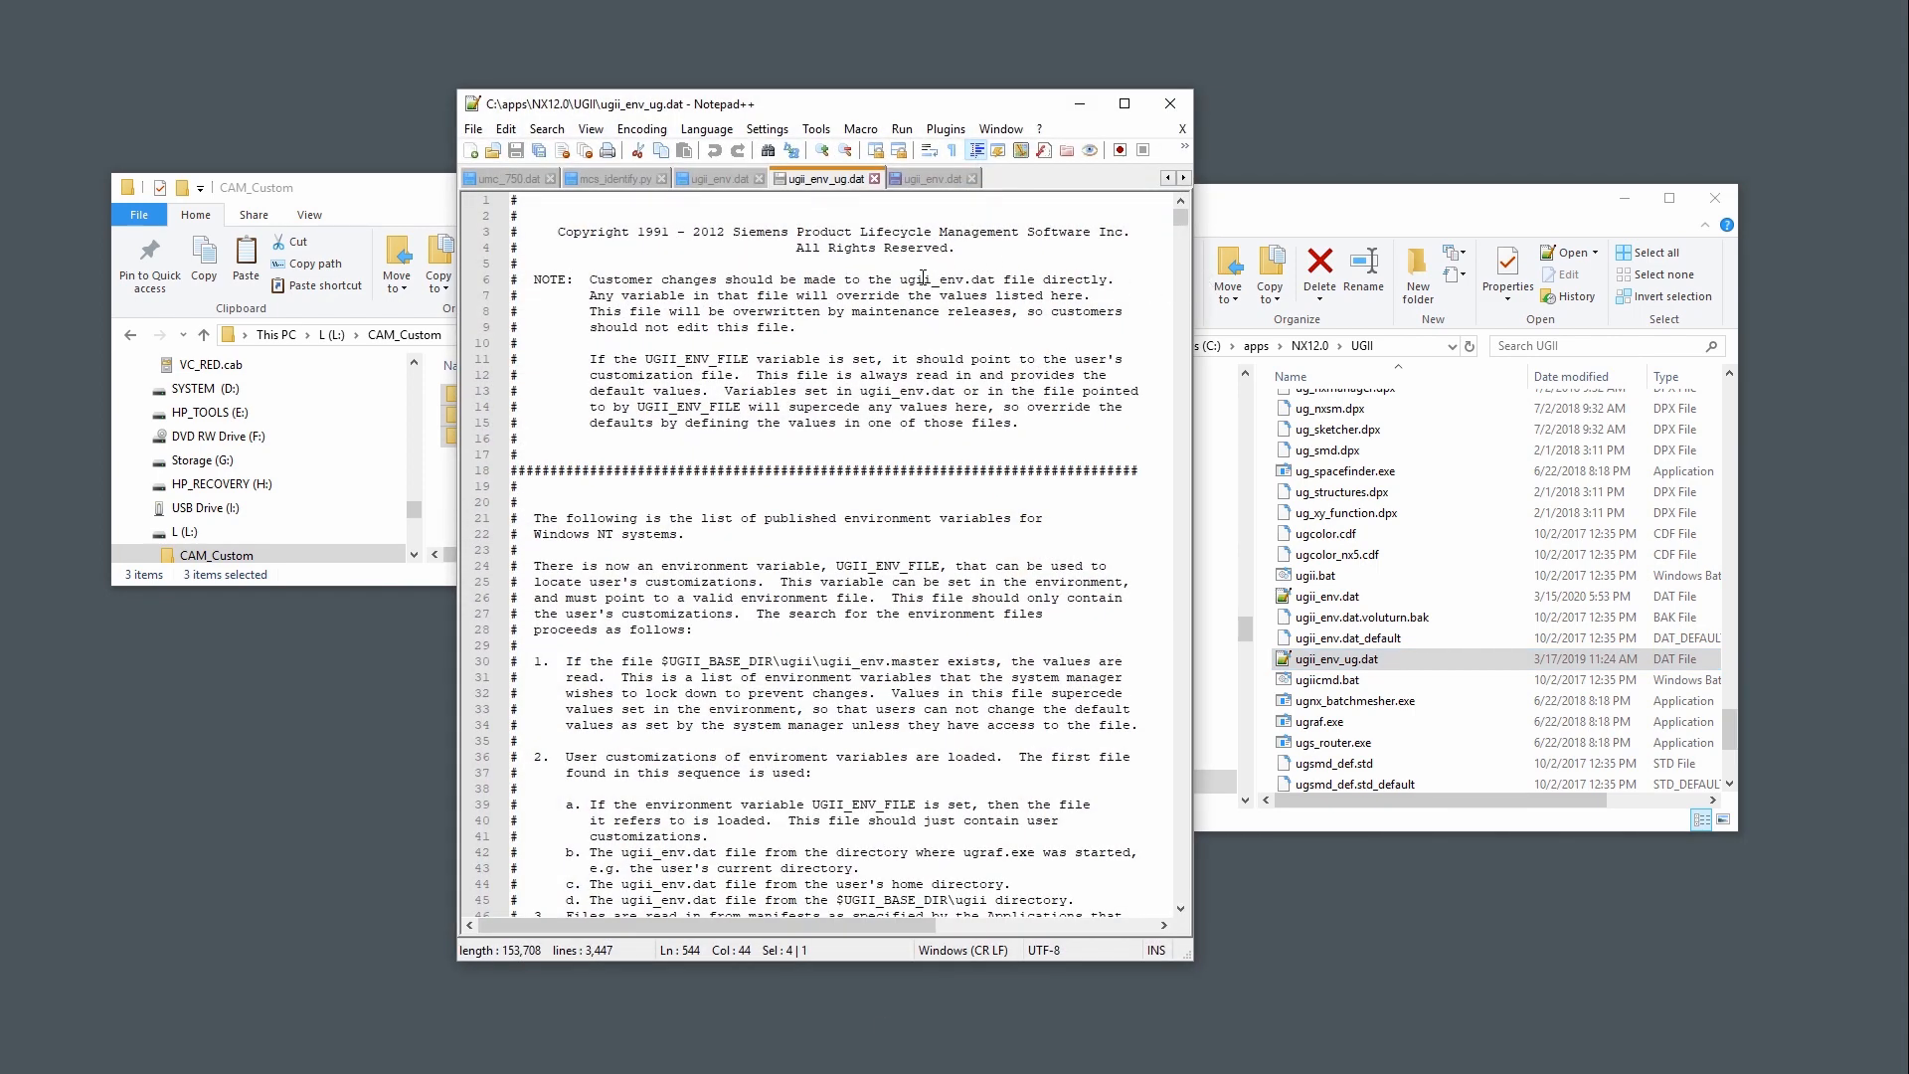
- Read through the introductory notes of ugii_env_ug.dat and search the file for .opt
scroll(945, 271, "down", 20)
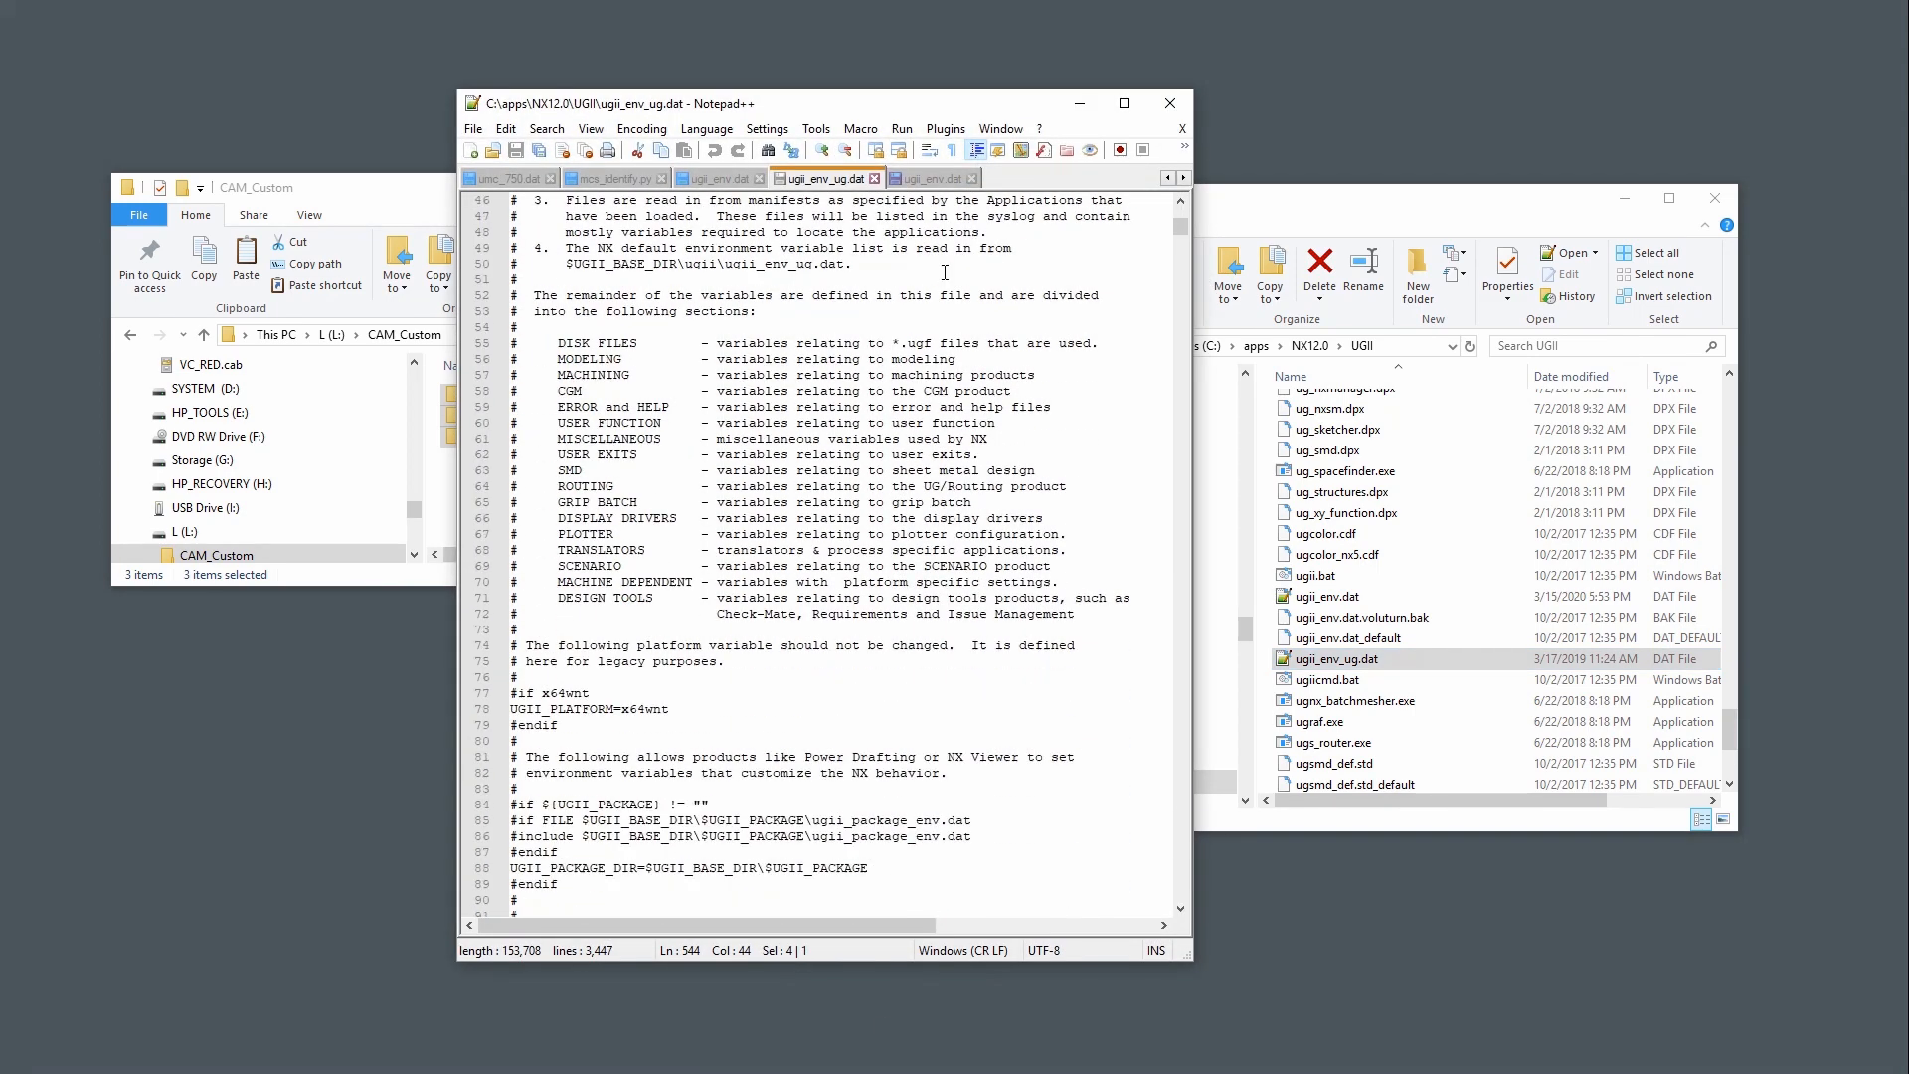
scroll(944, 271, "down", 2)
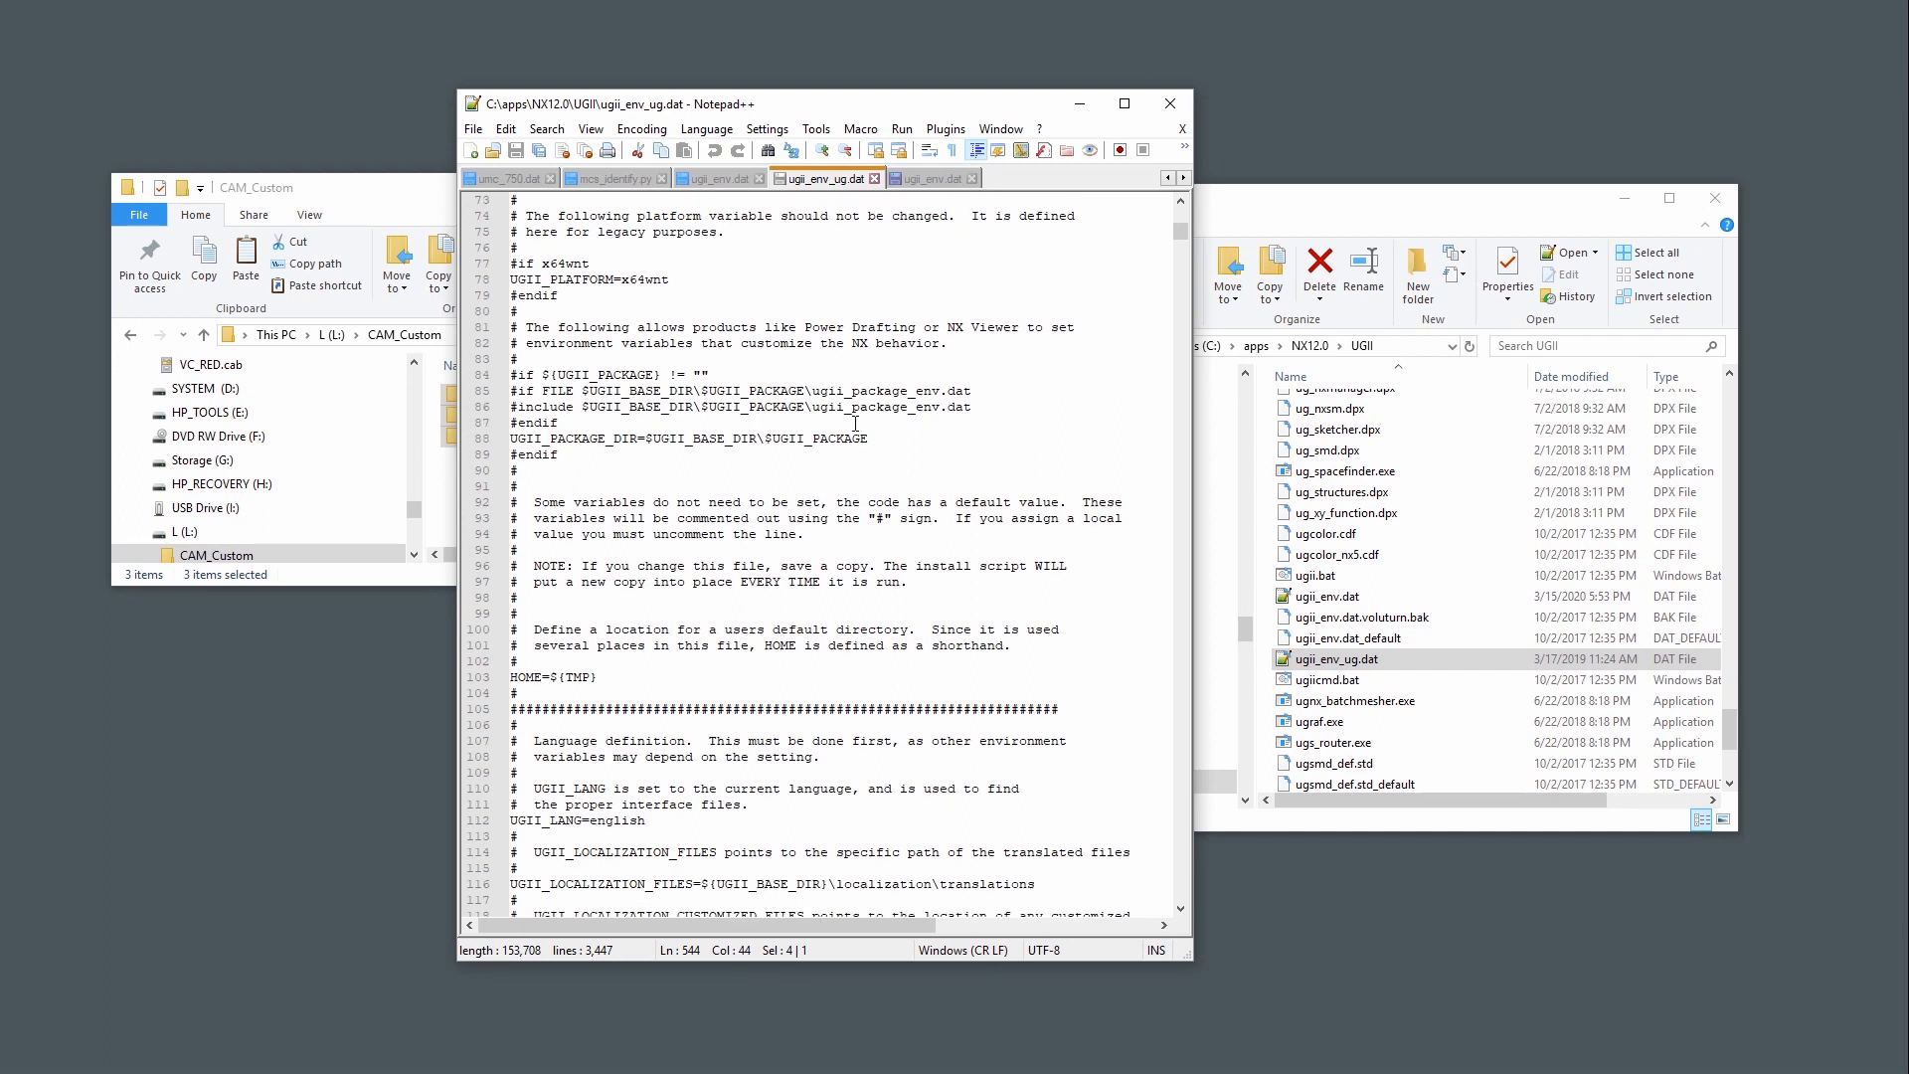
scroll(850, 422, "down", 4)
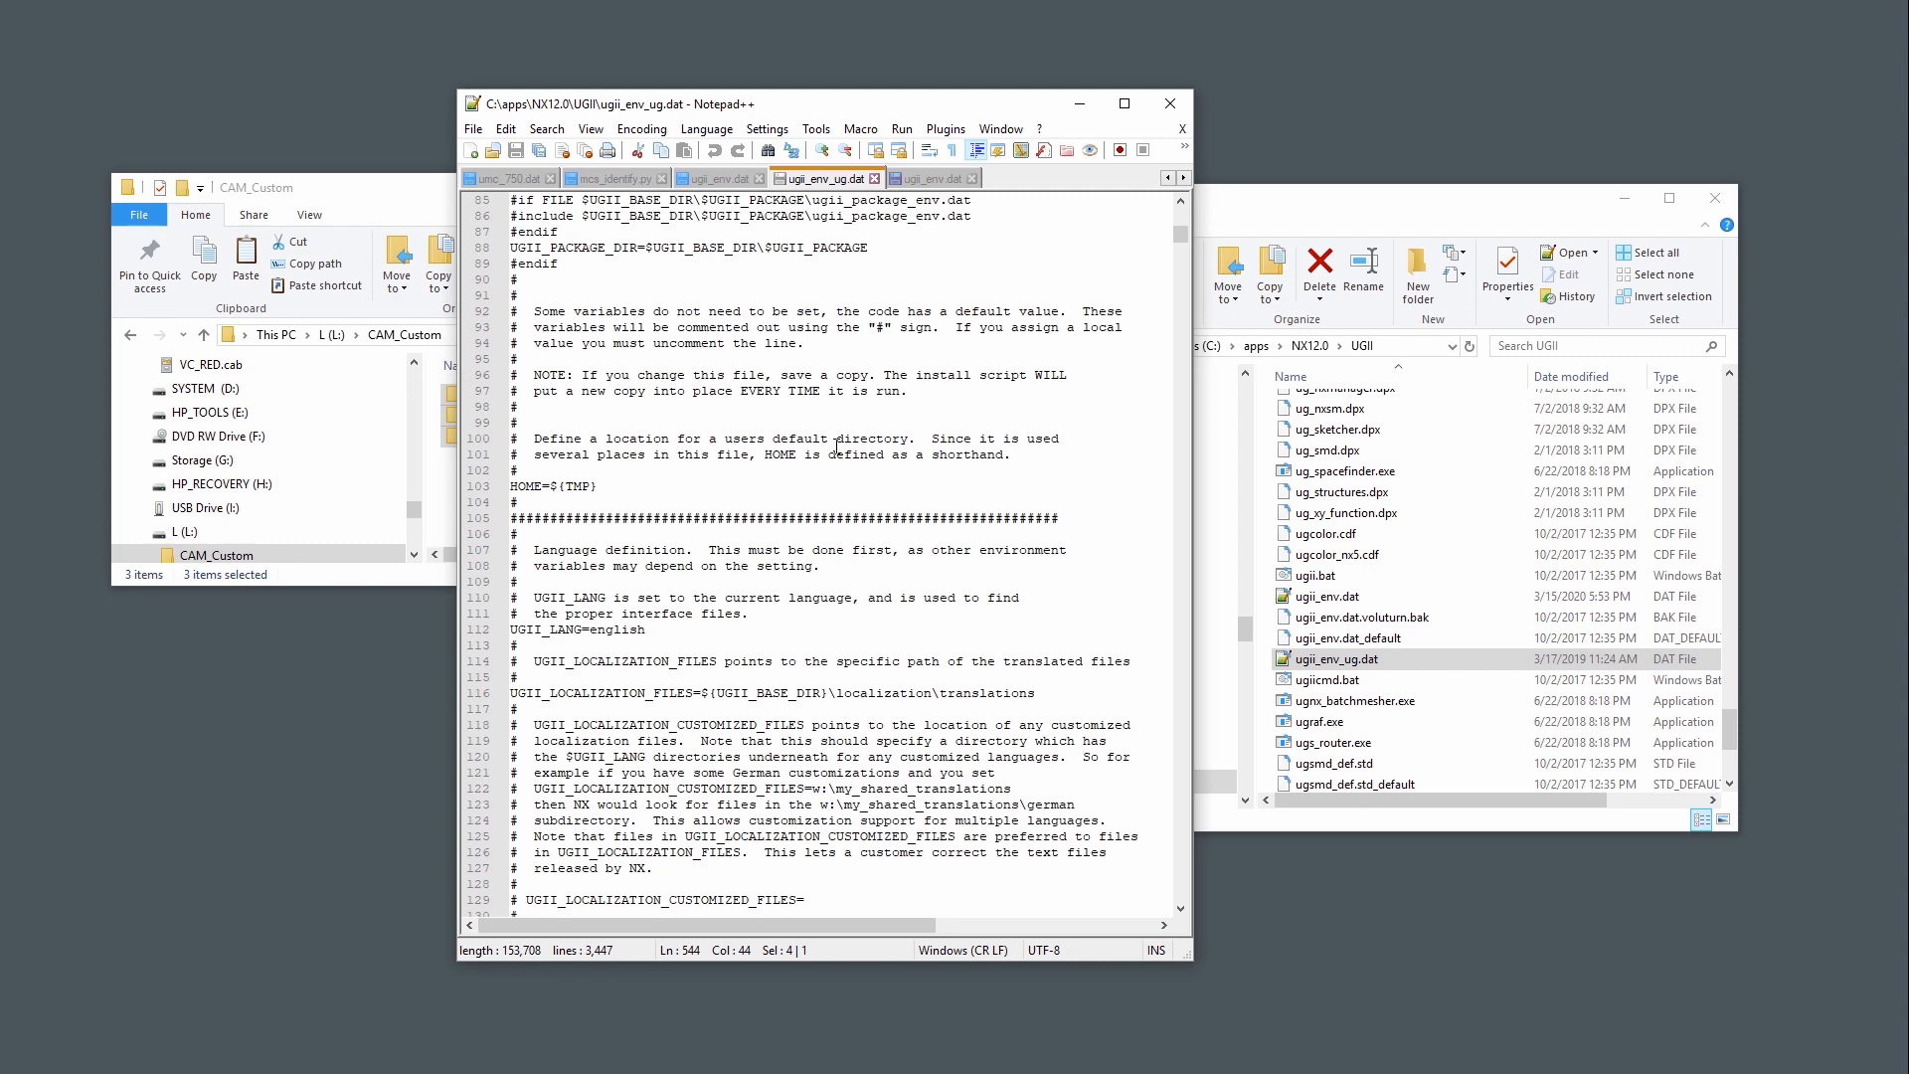
scroll(836, 446, "up", 20)
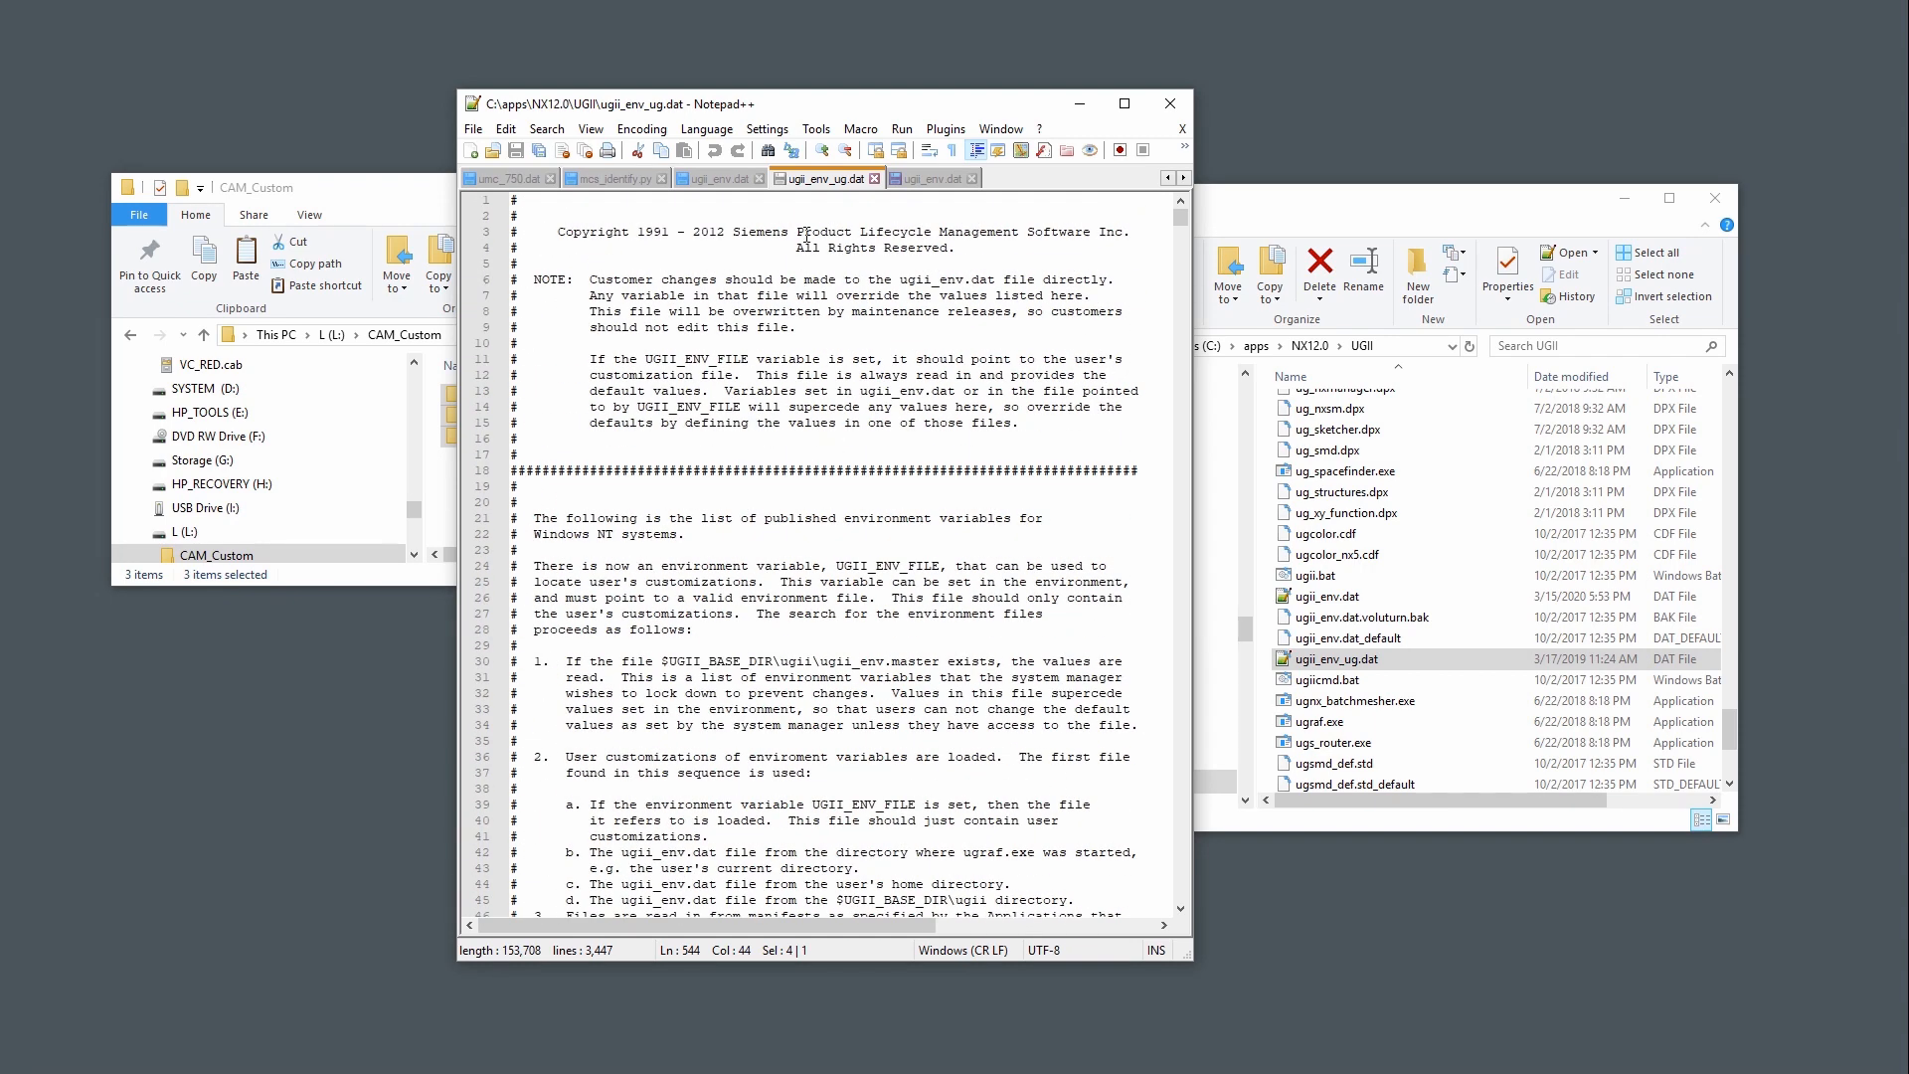
left_click(800, 204)
key("ctrl+f")
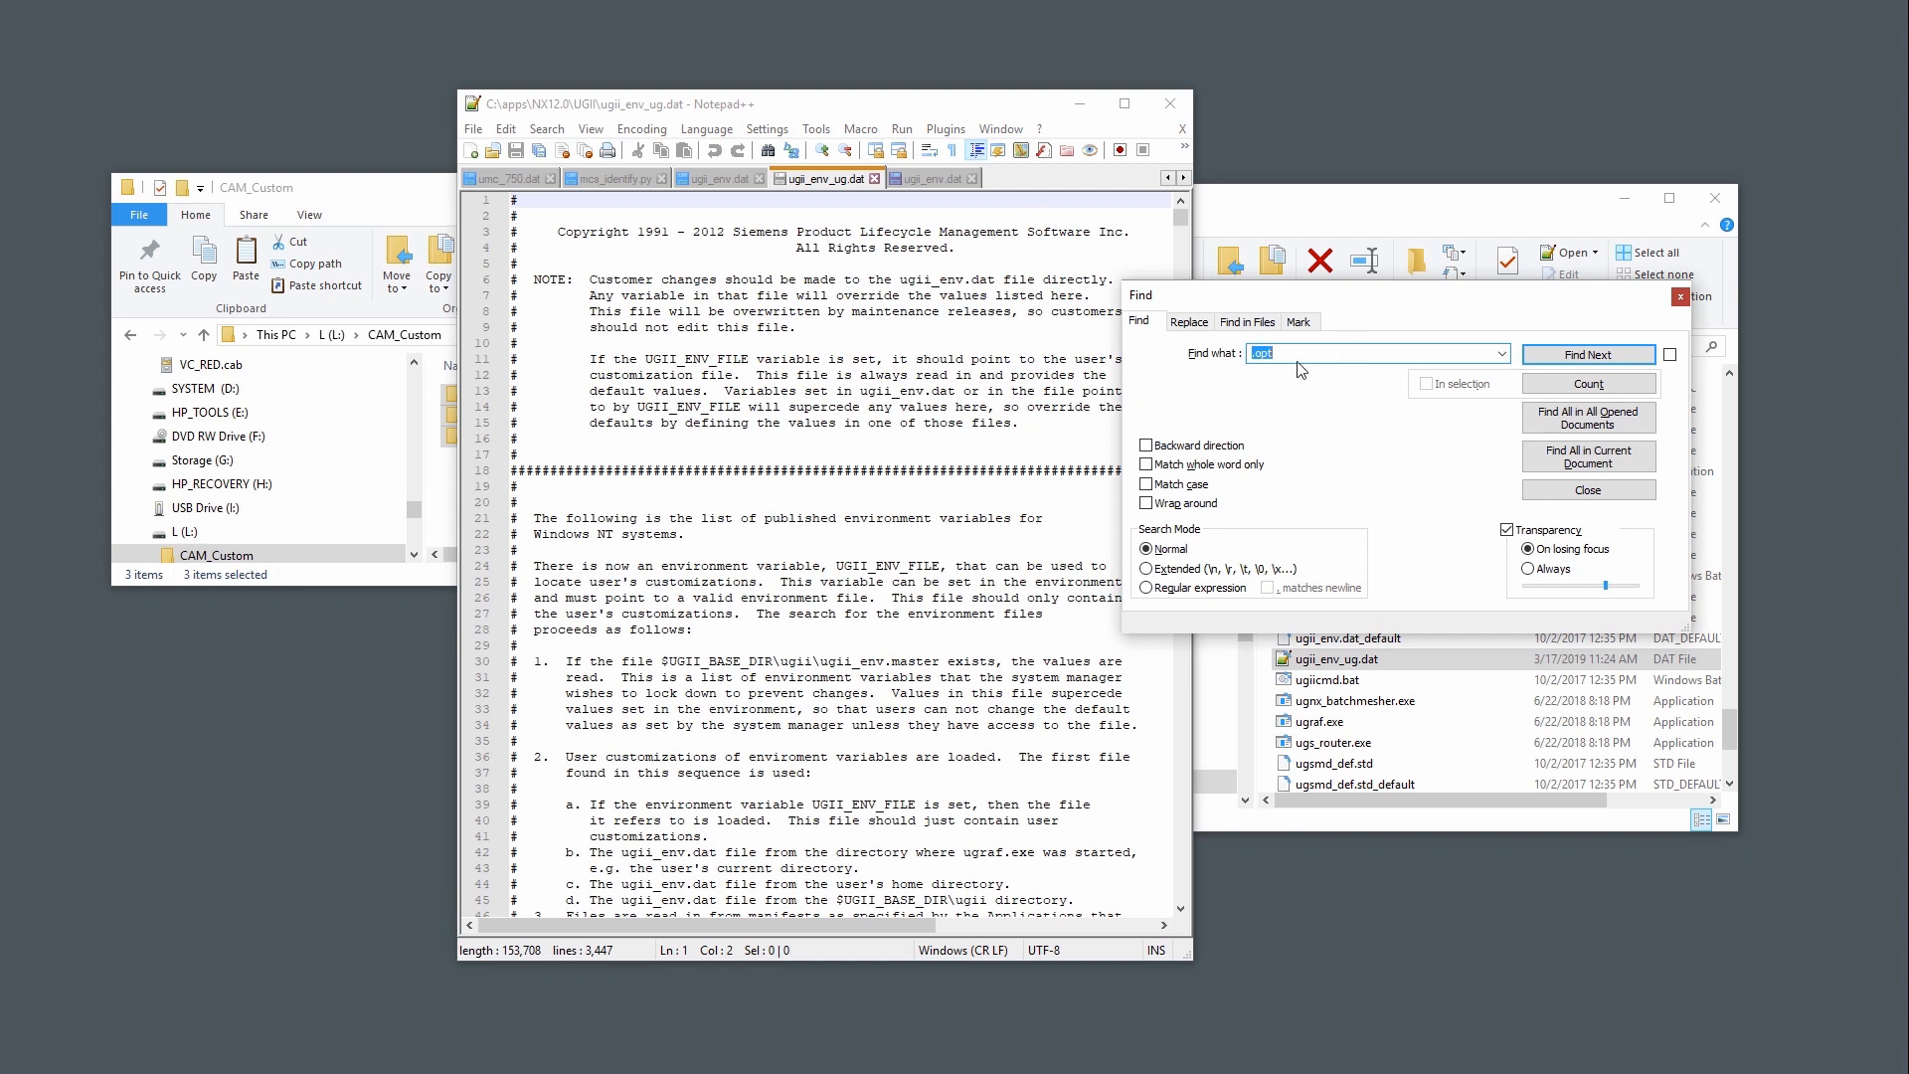
left_click(1597, 356)
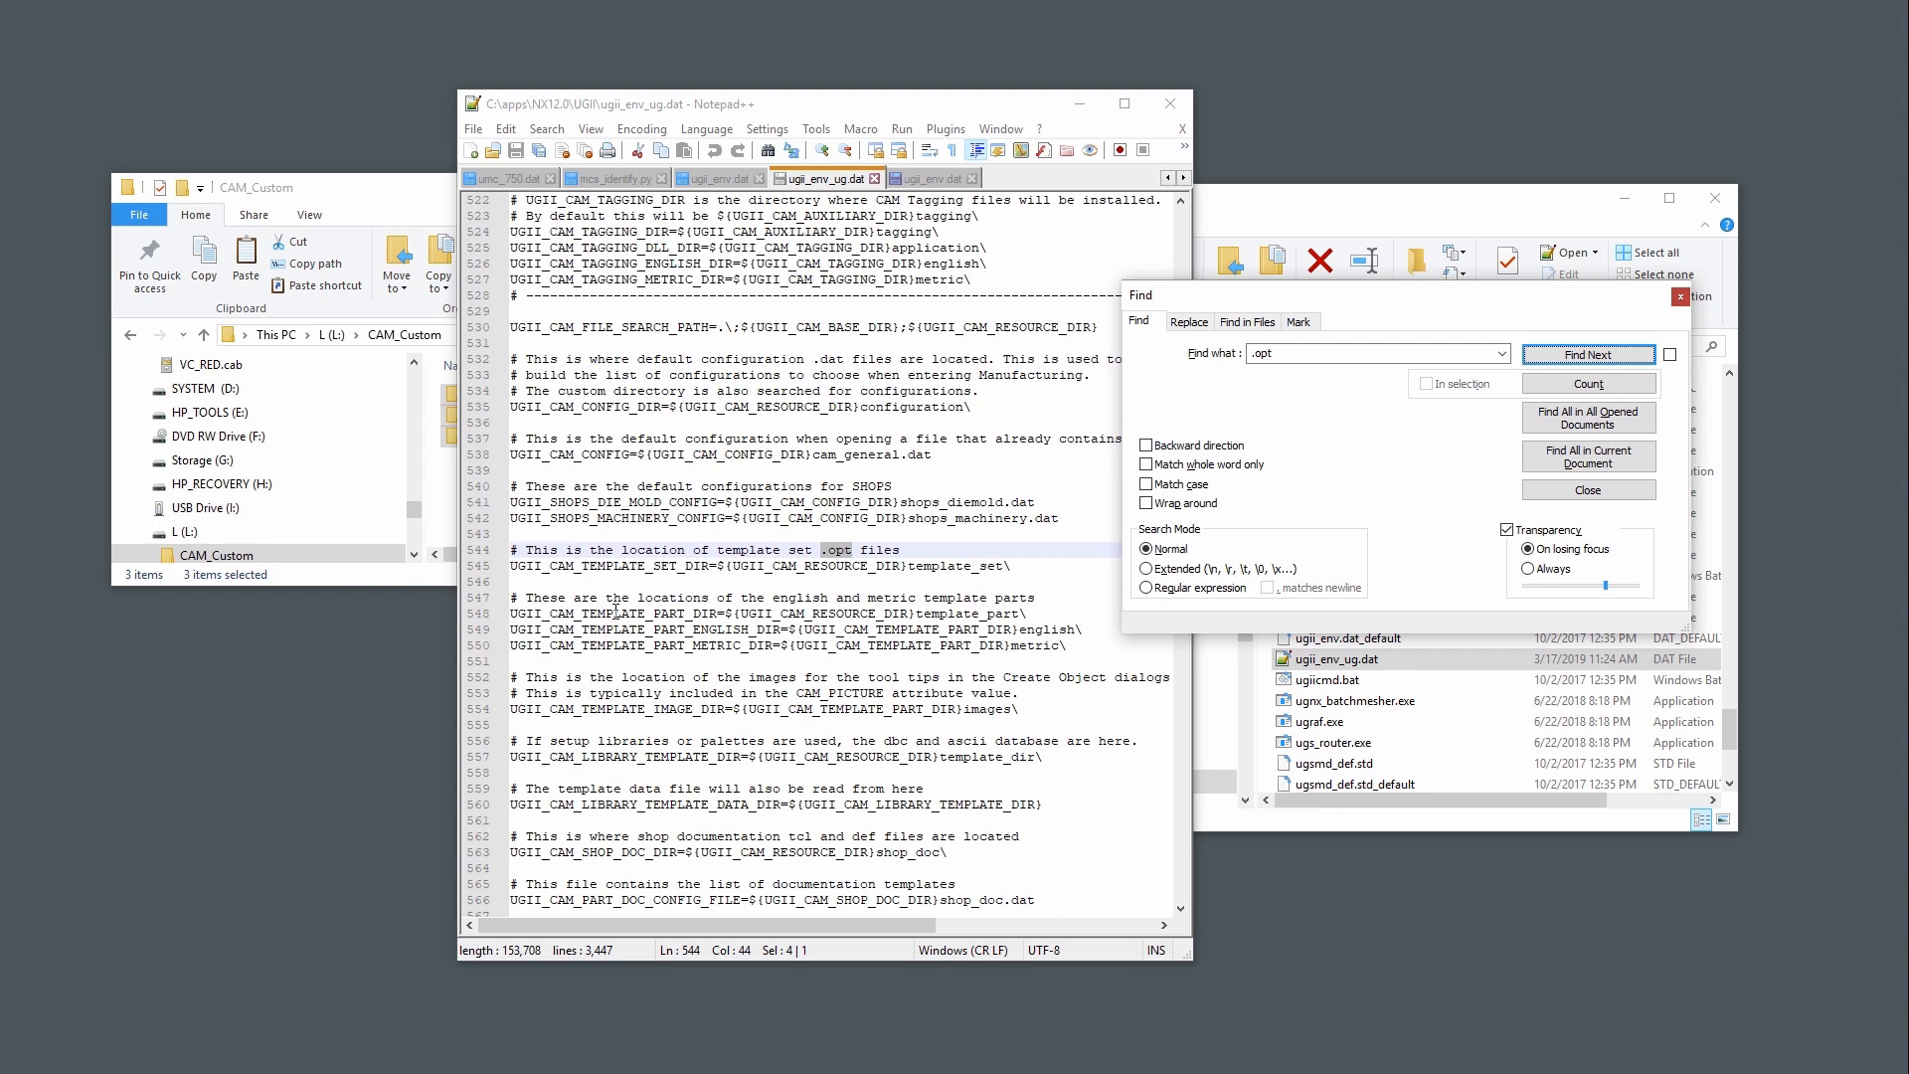
- Copy the UGII_CAM_TEMPLATE_SET_DIR line from ugii_env_ug.dat to line 19 of the custom ugii_env.dat in C:\NX_start\ugii
left_click_drag(1019, 574, 519, 573)
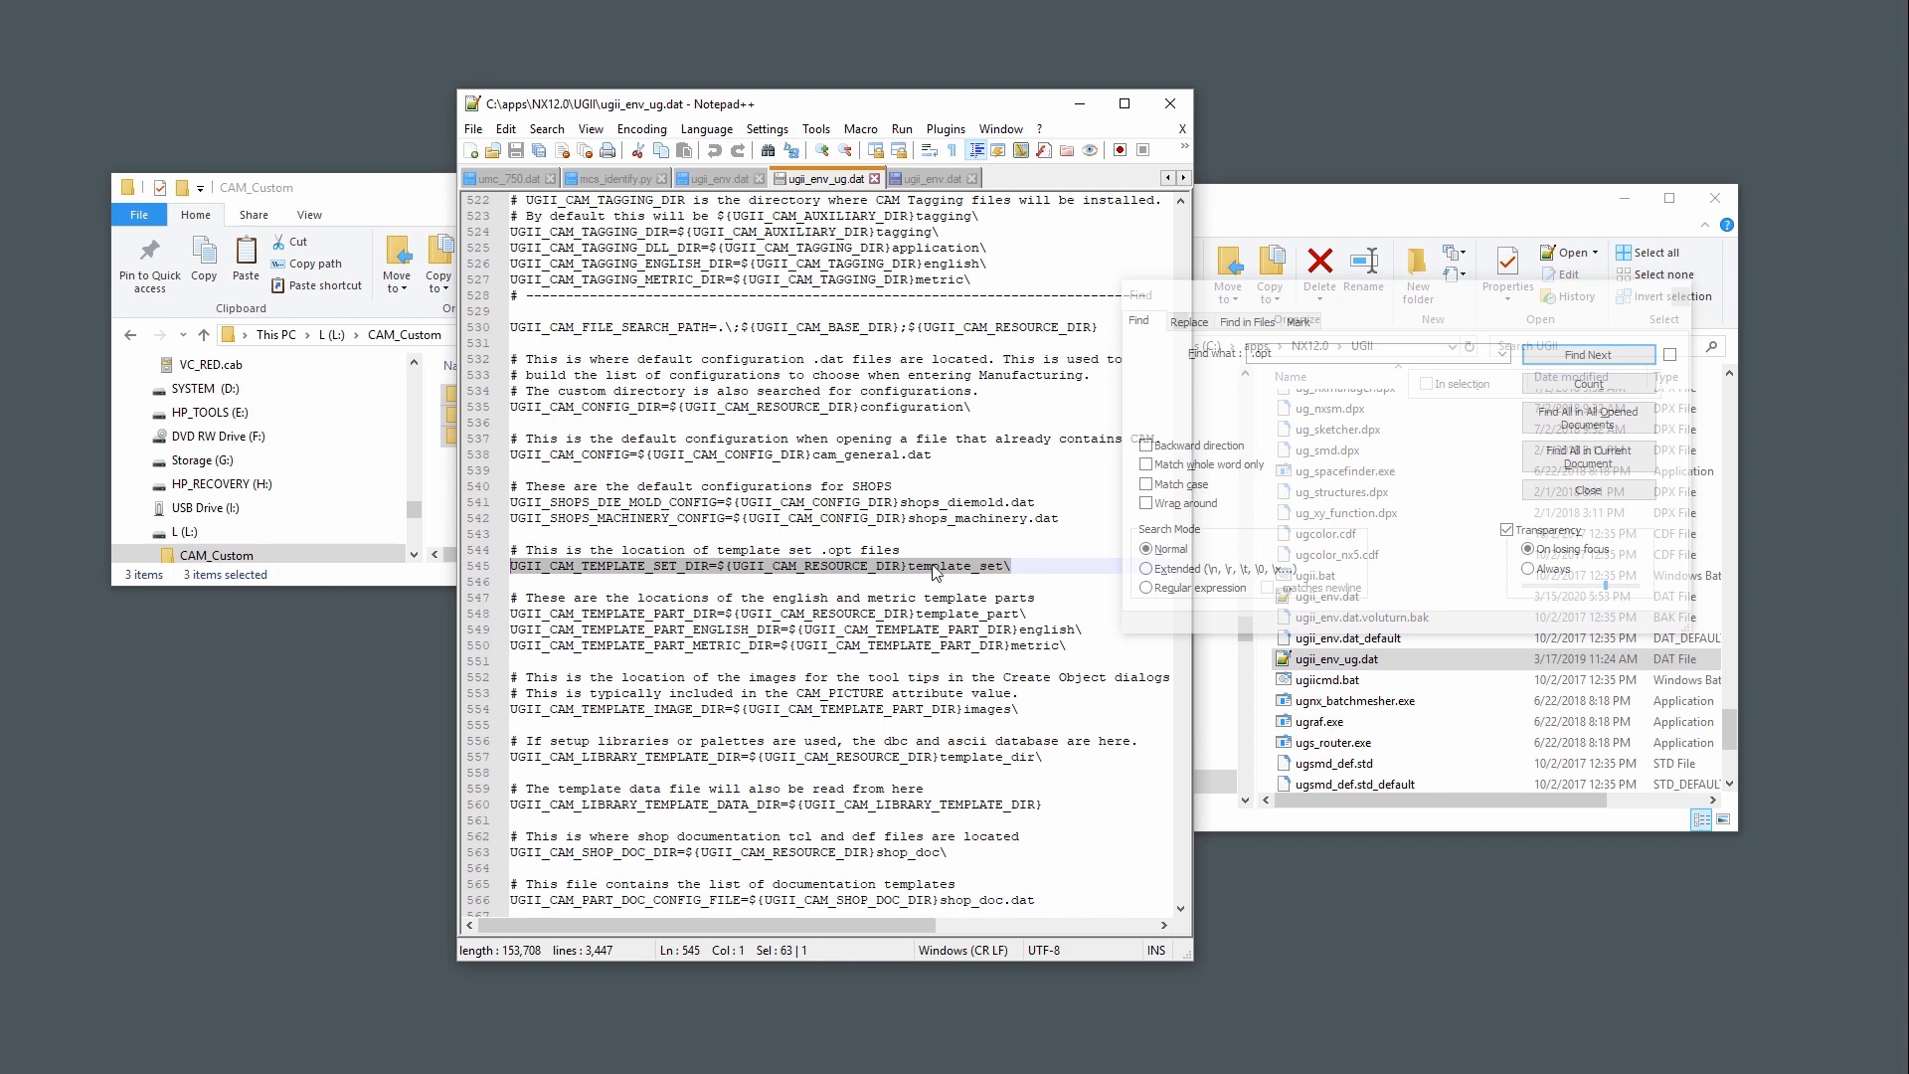
right_click(842, 569)
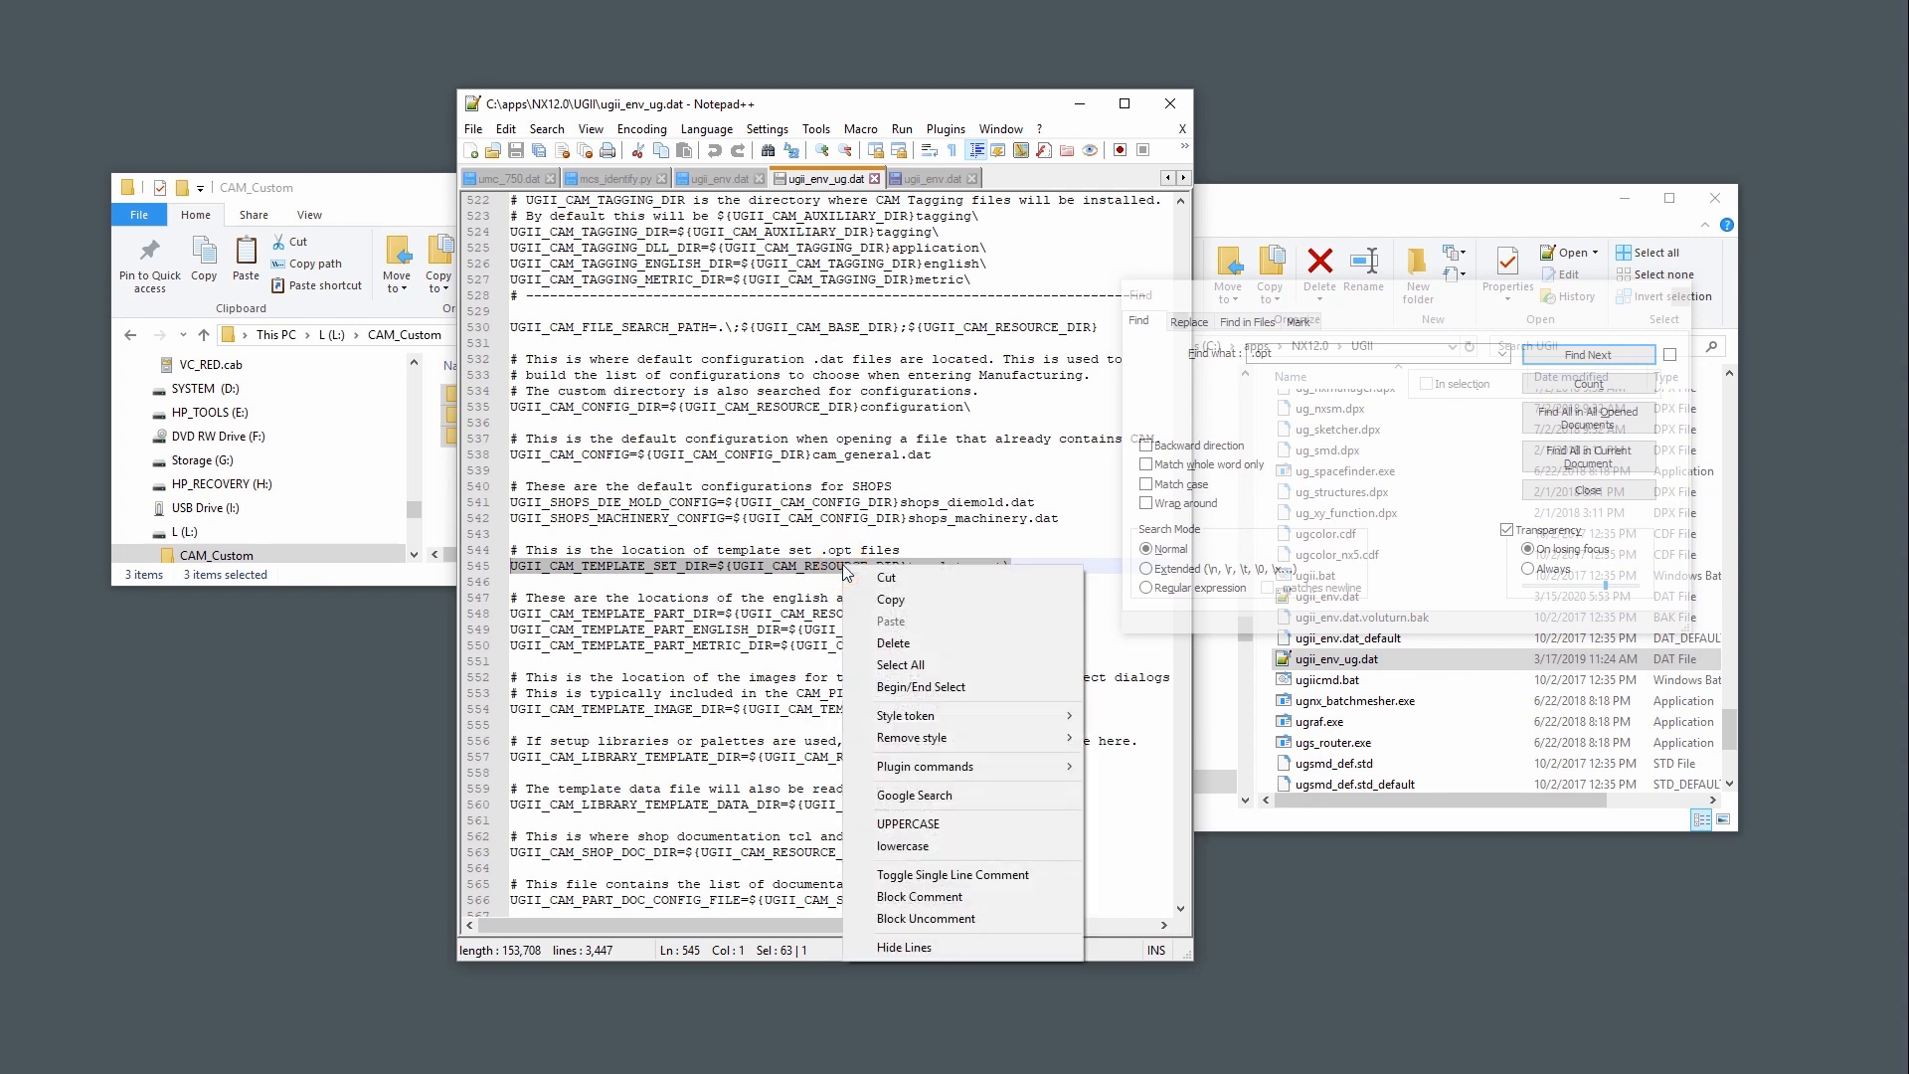
left_click(890, 598)
left_click(933, 179)
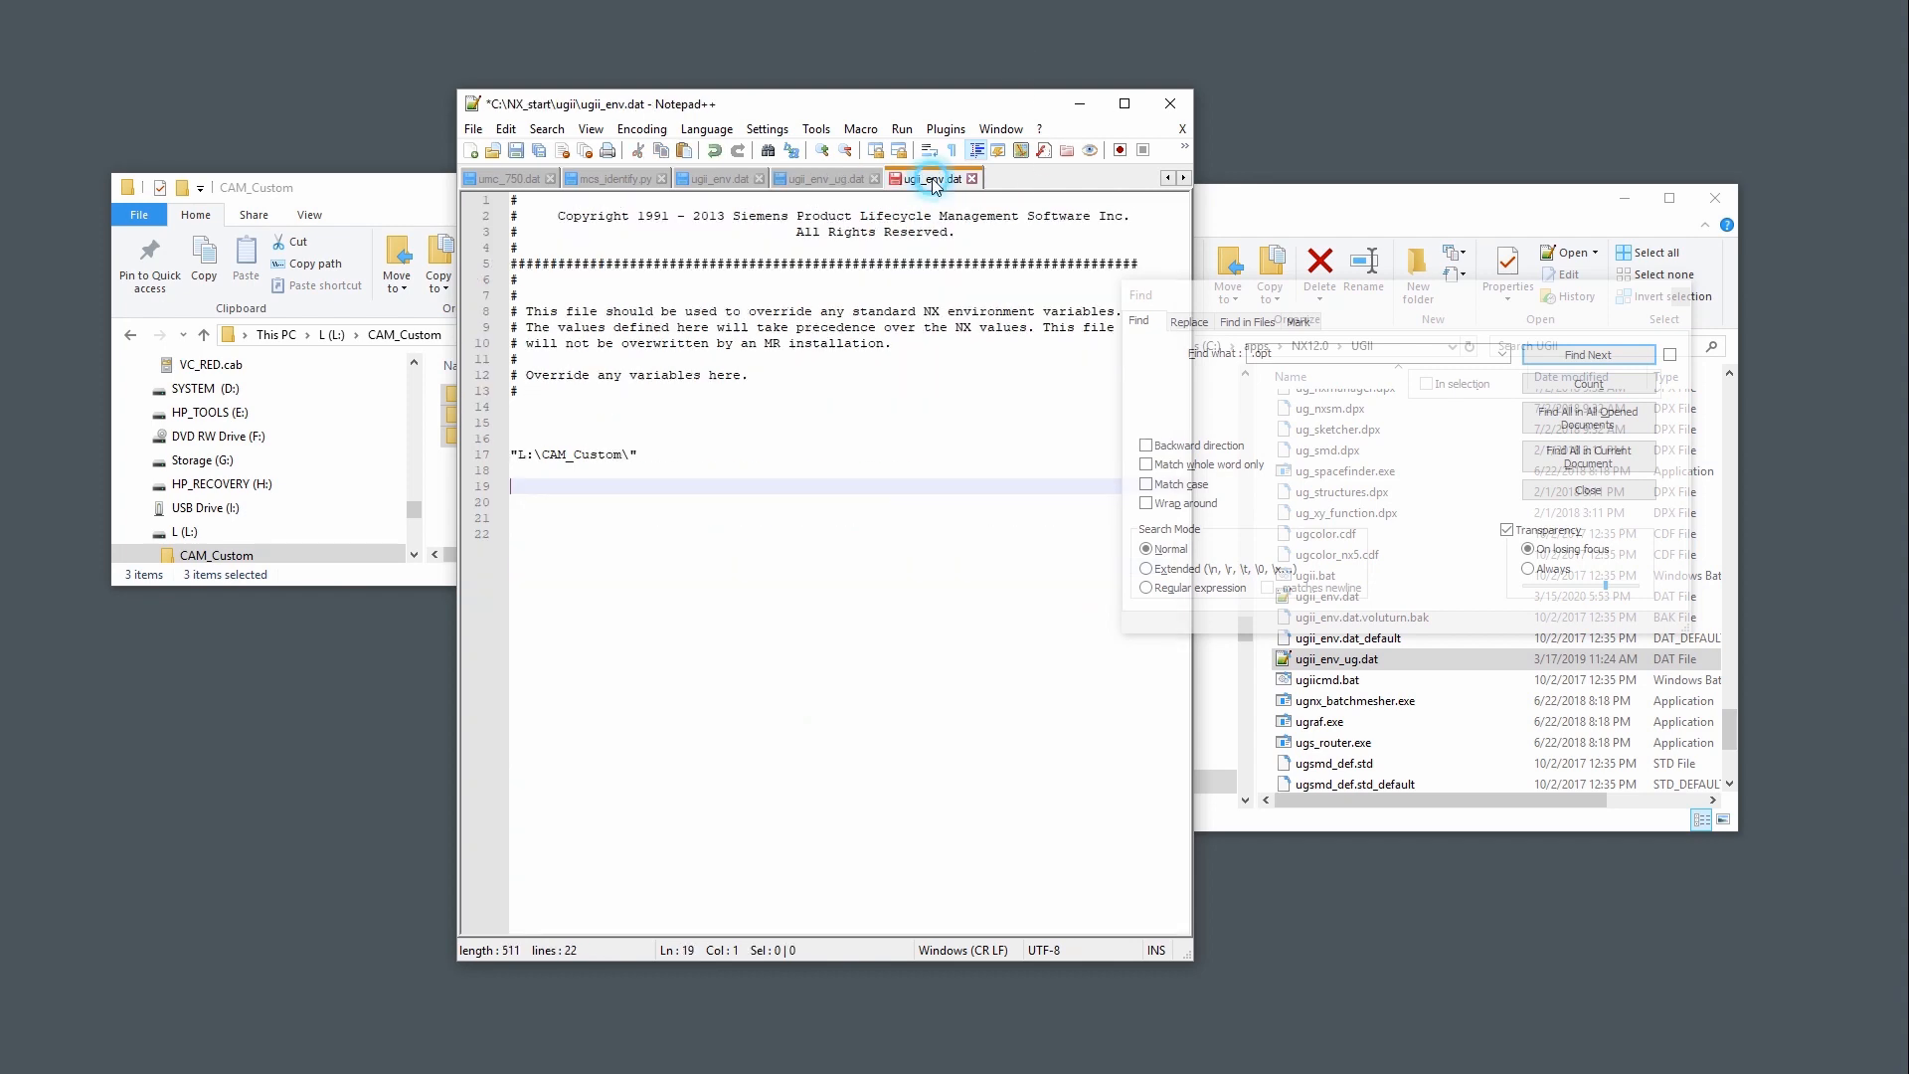
right_click(541, 491)
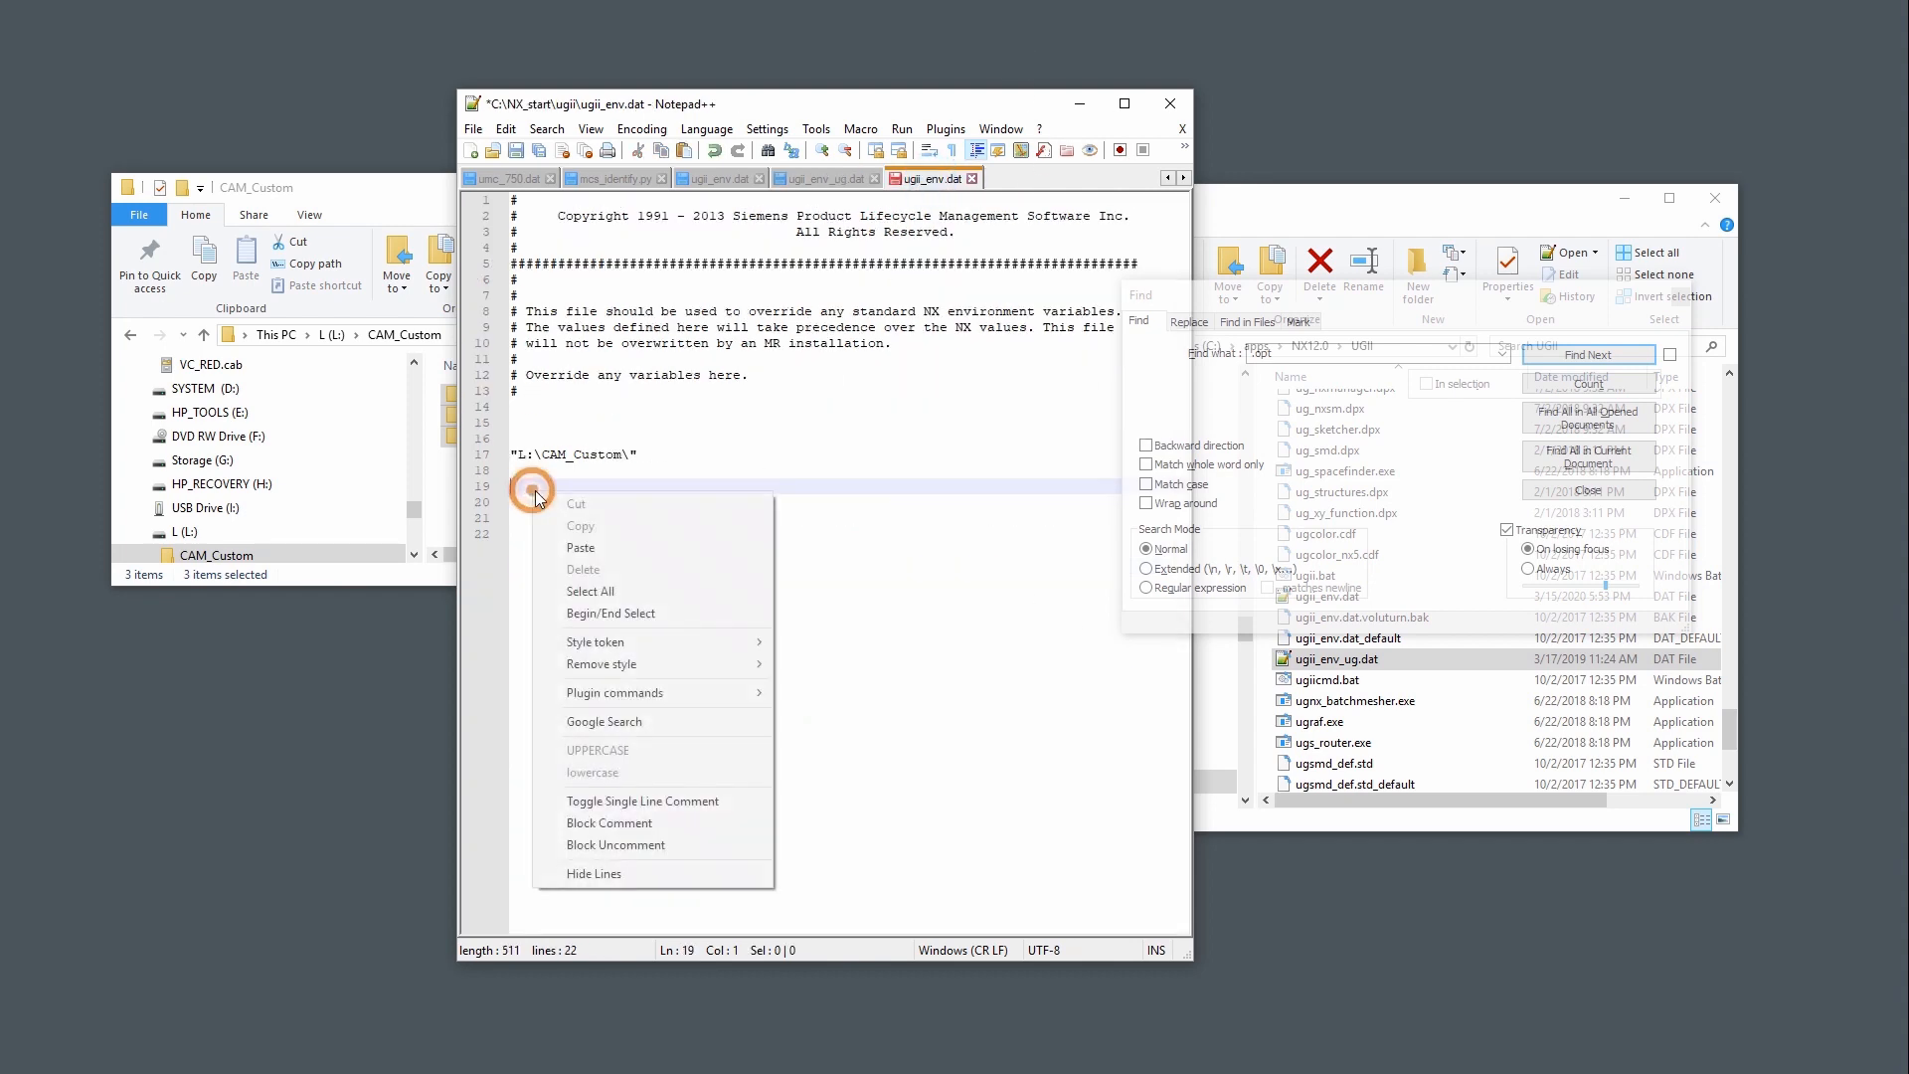
left_click(571, 553)
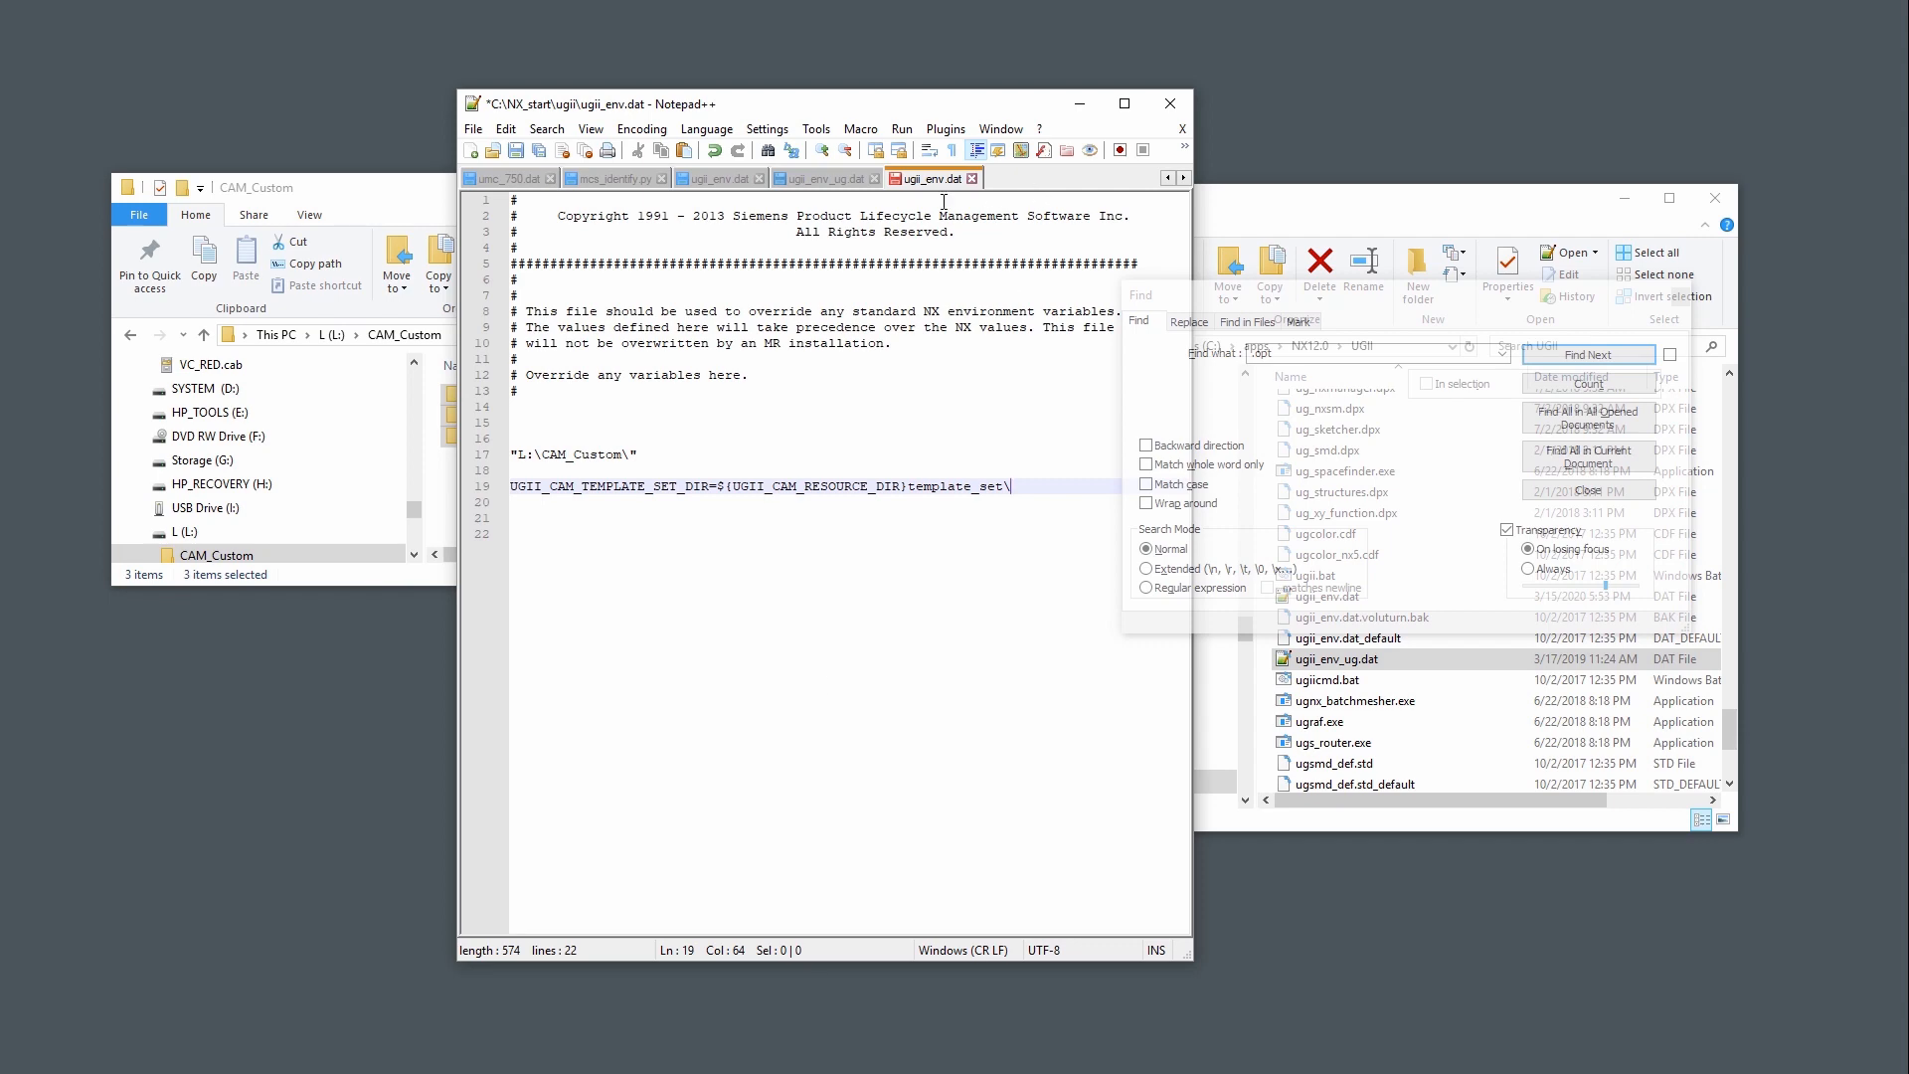
- Copy the UGII_CAM_TEMPLATE_PART_DIR line from ugii_env_ug.dat to line 22 of the custom ugii_env.dat
left_click(812, 177)
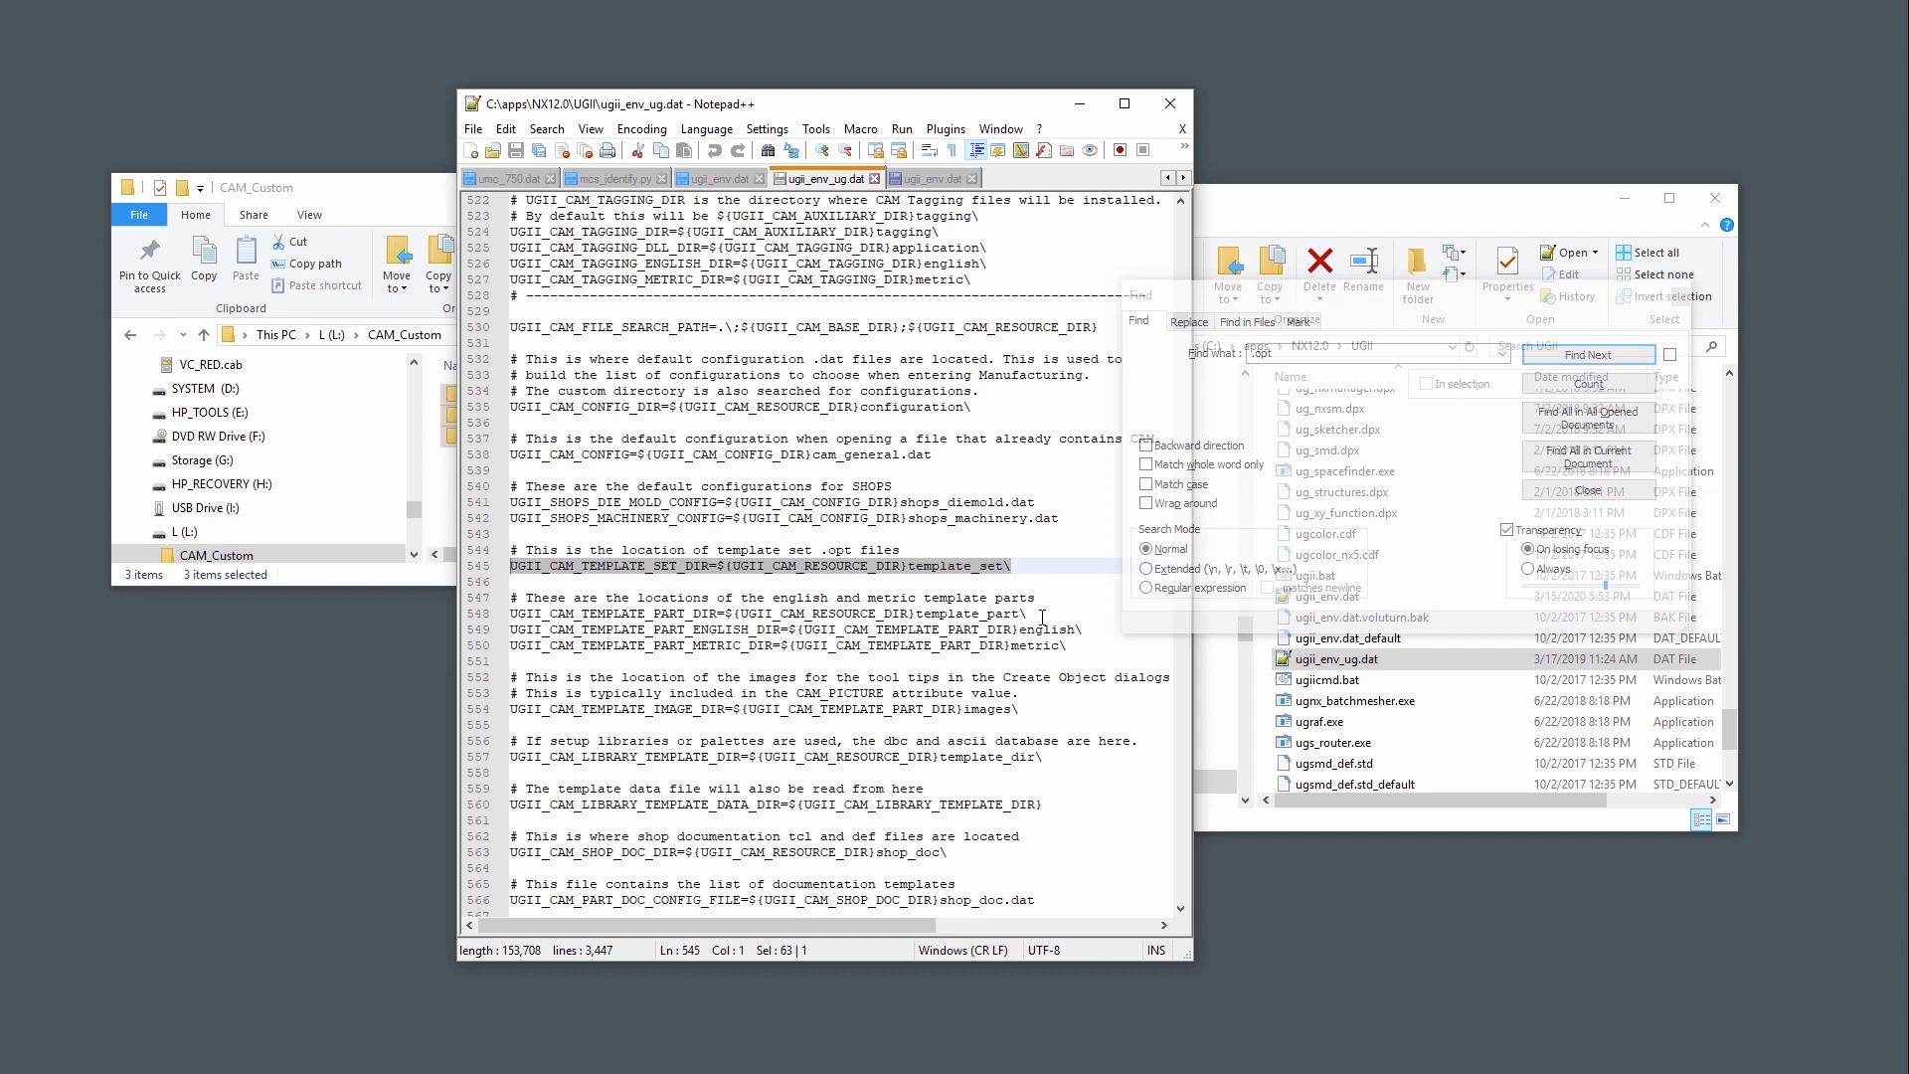
left_click_drag(1044, 614, 510, 613)
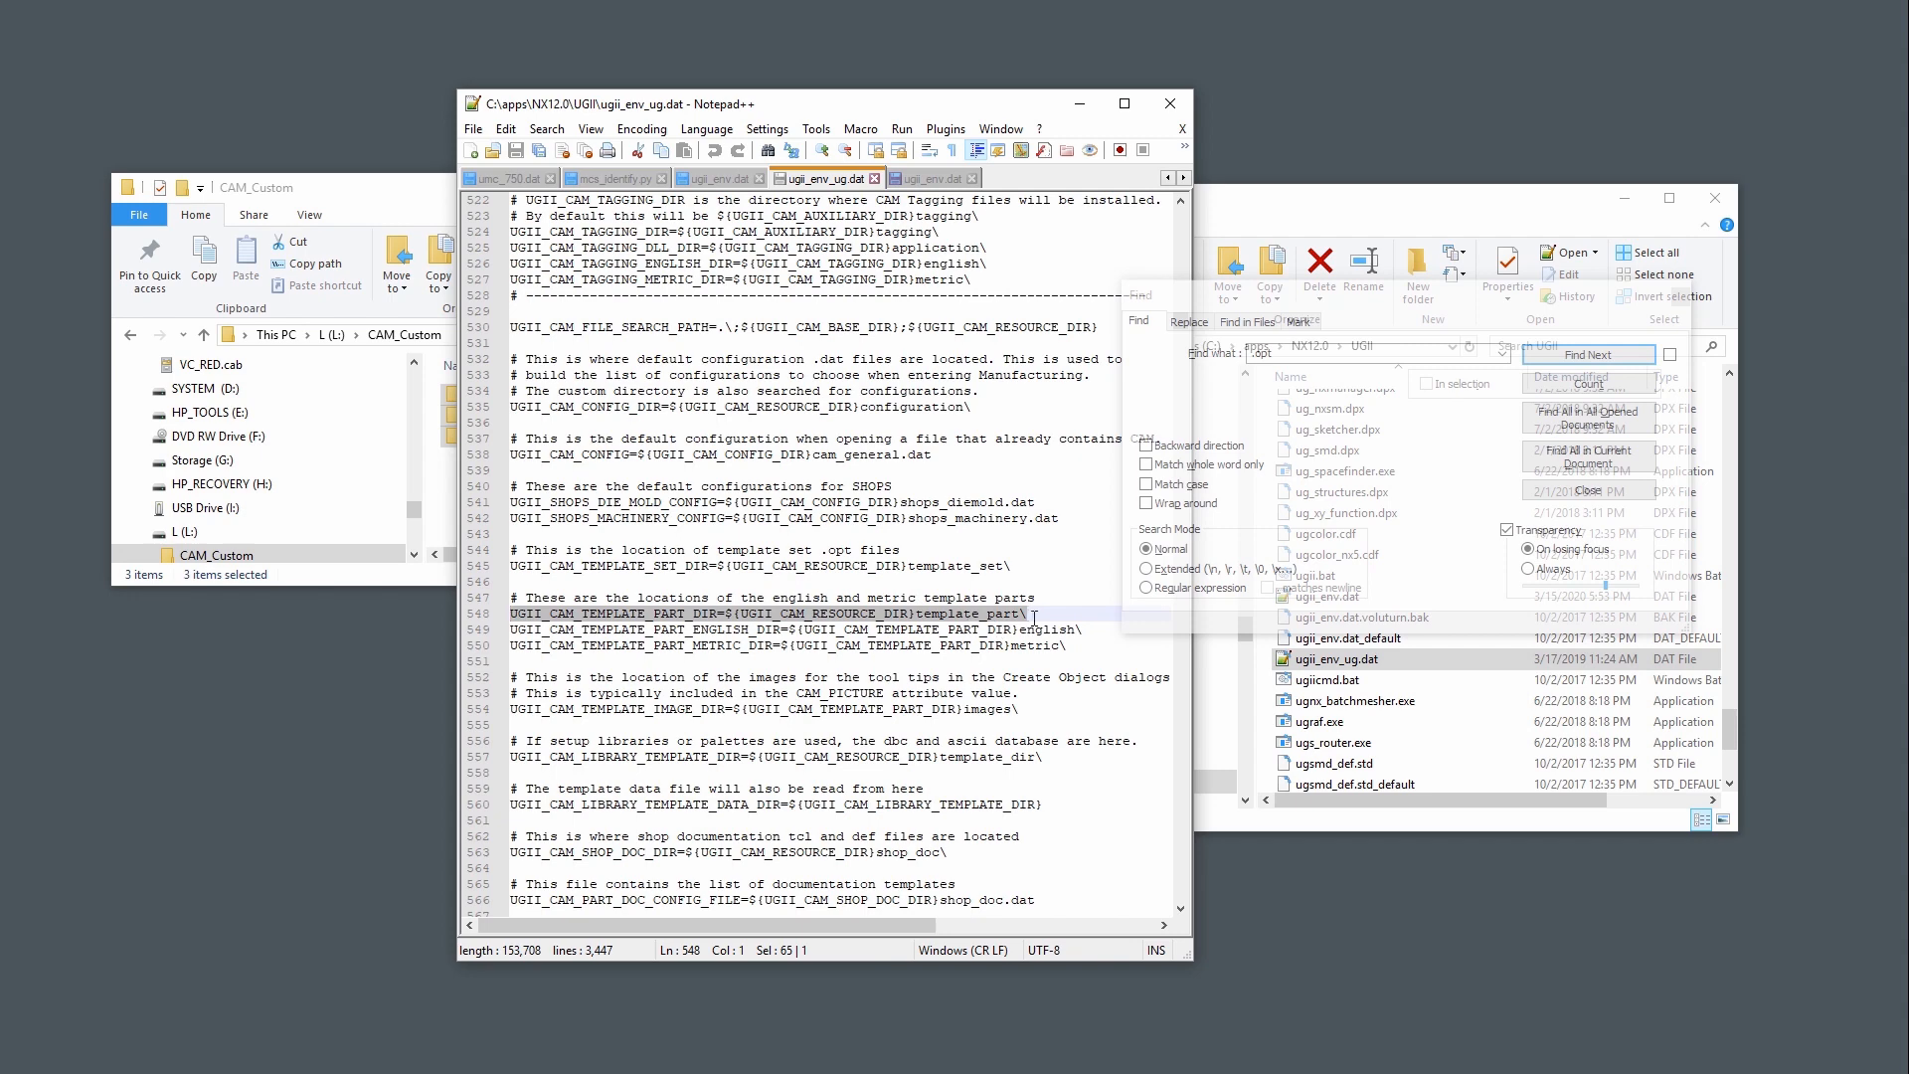
right_click(837, 622)
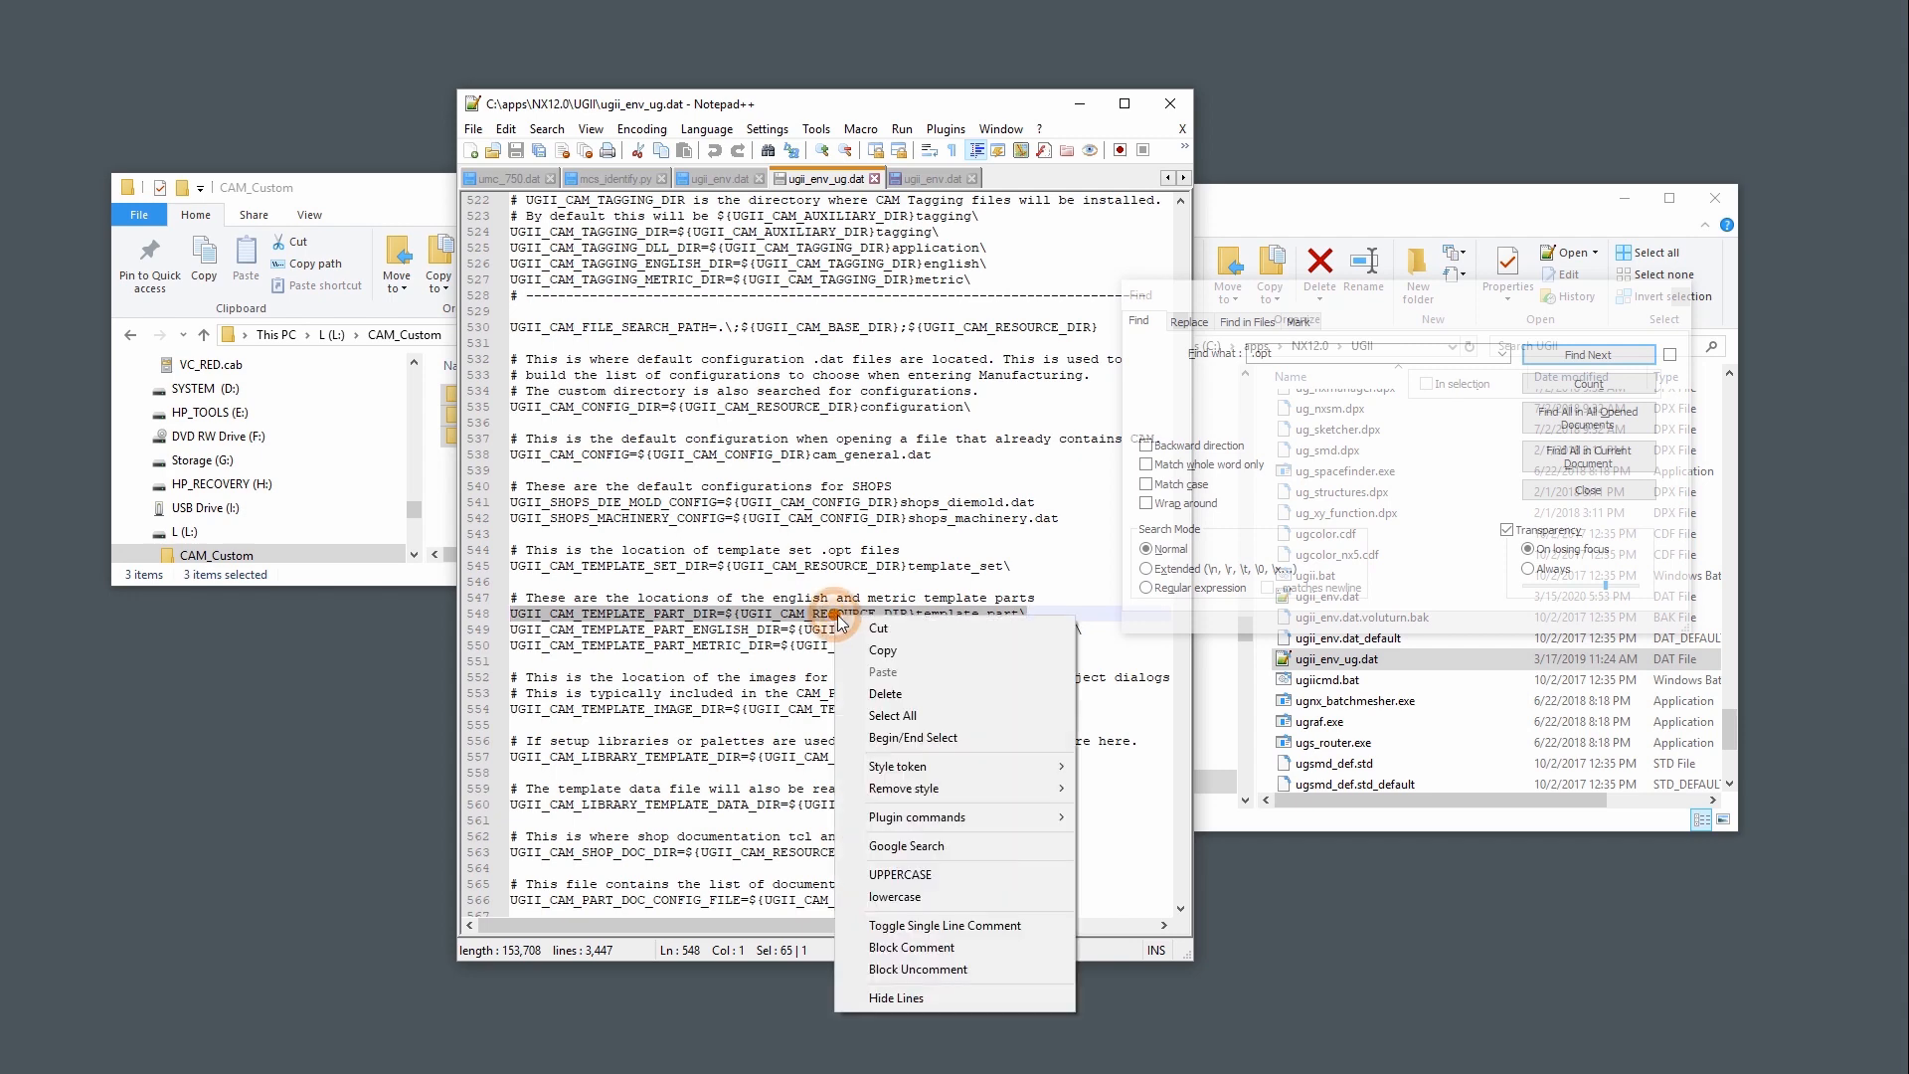
left_click(890, 652)
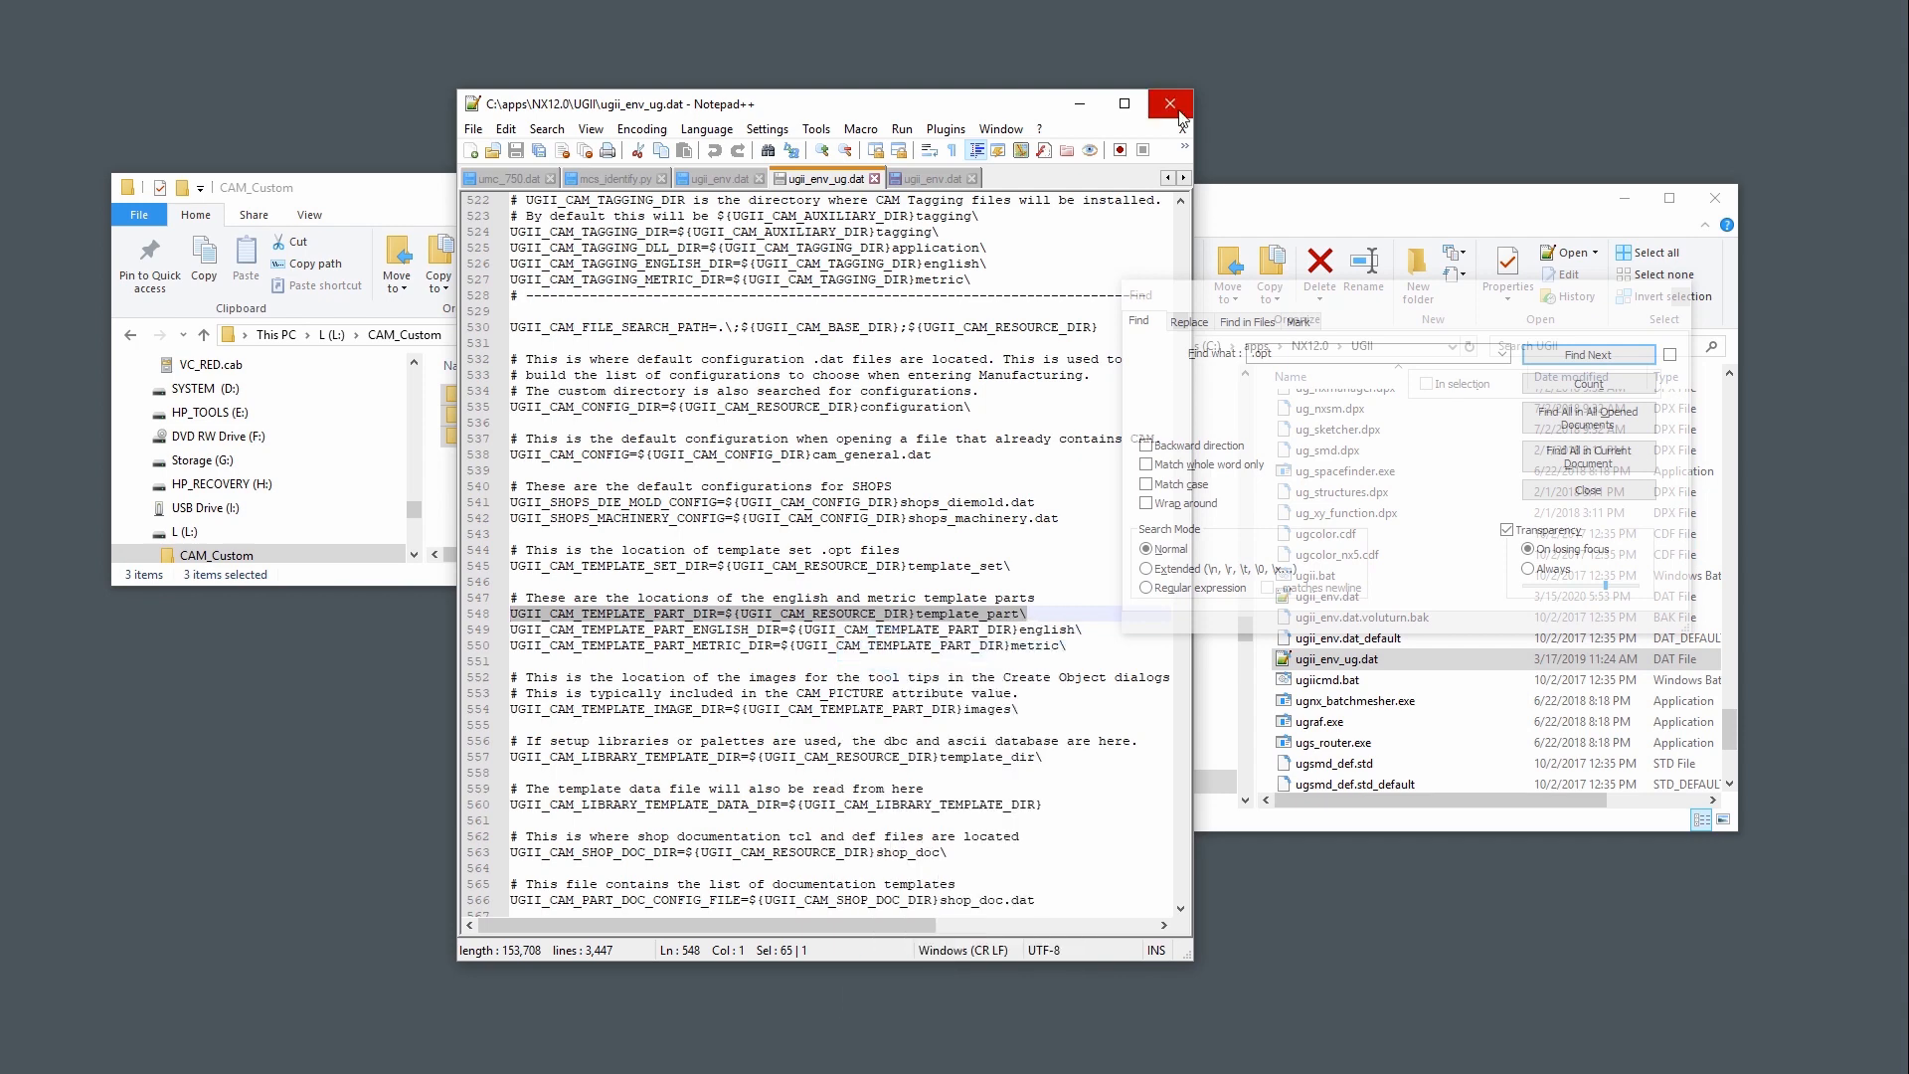
left_click(933, 180)
left_click(581, 537)
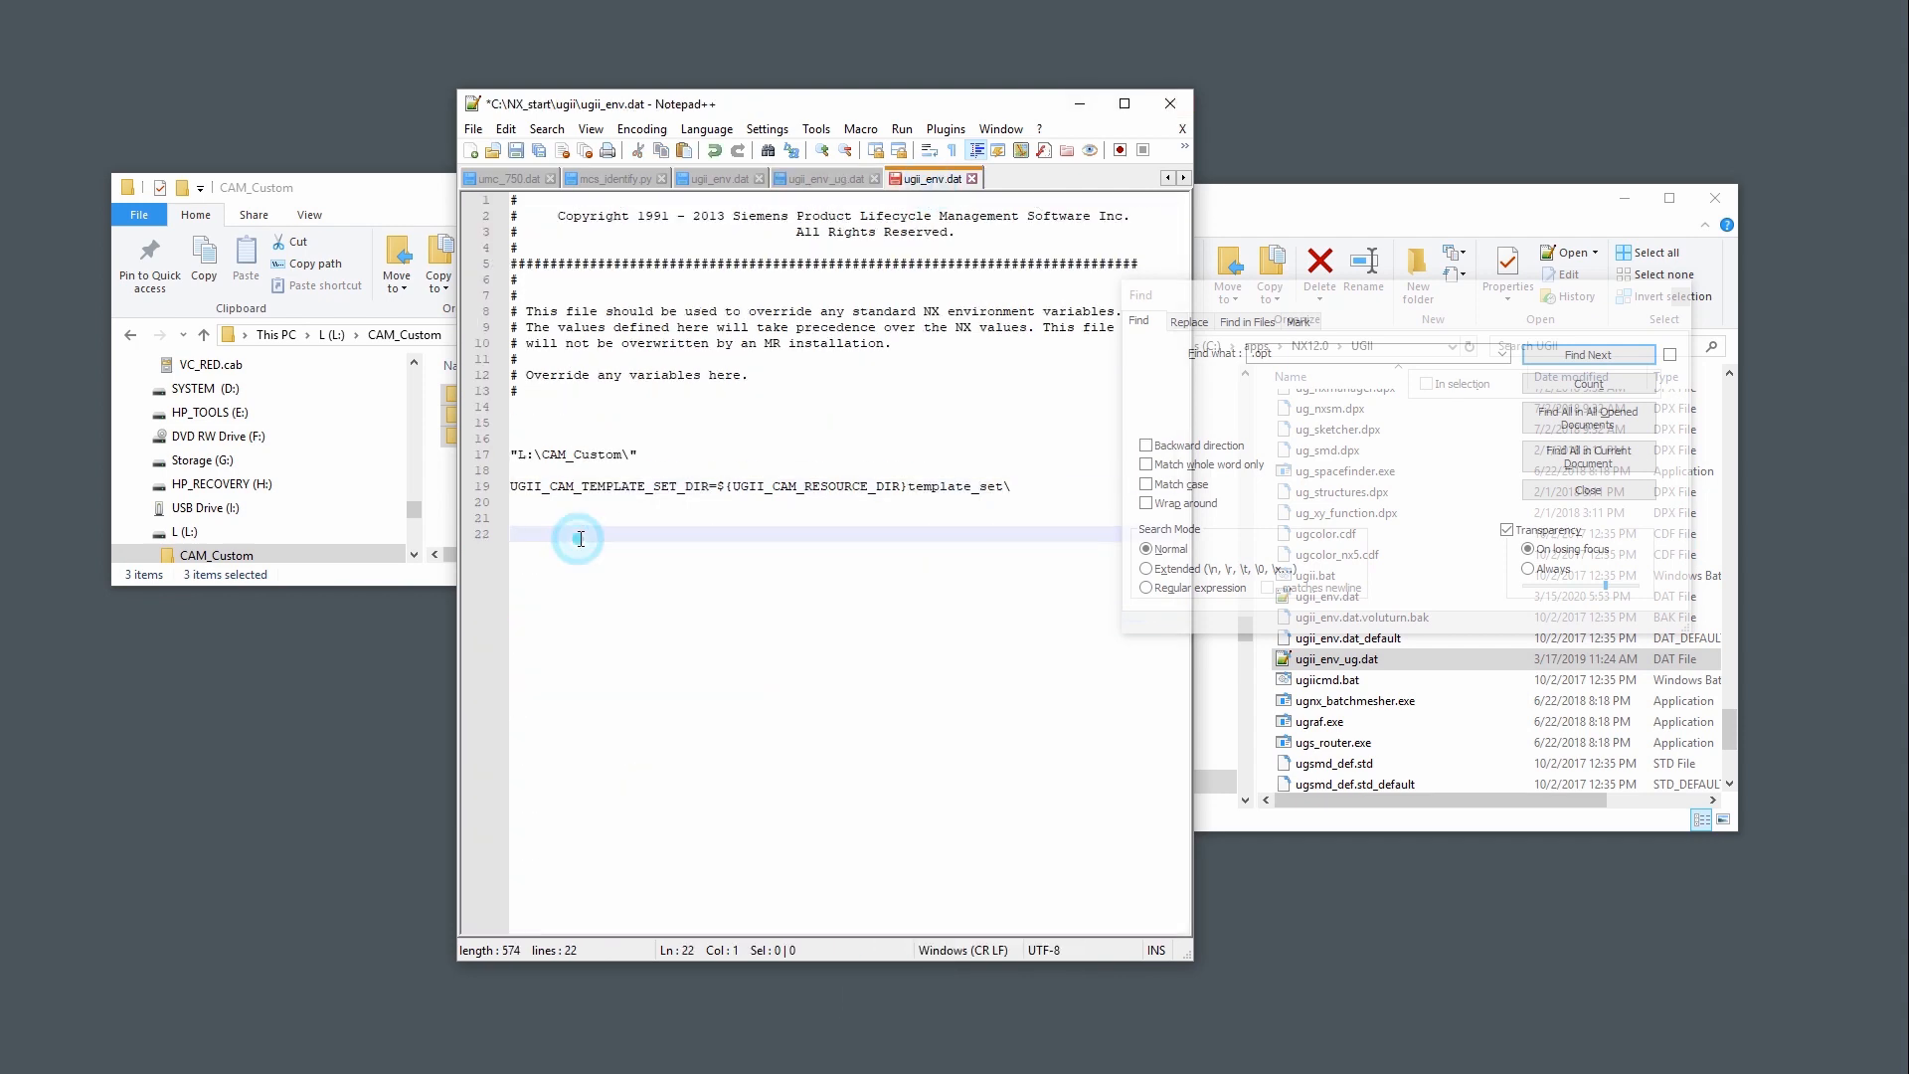
right_click(580, 537)
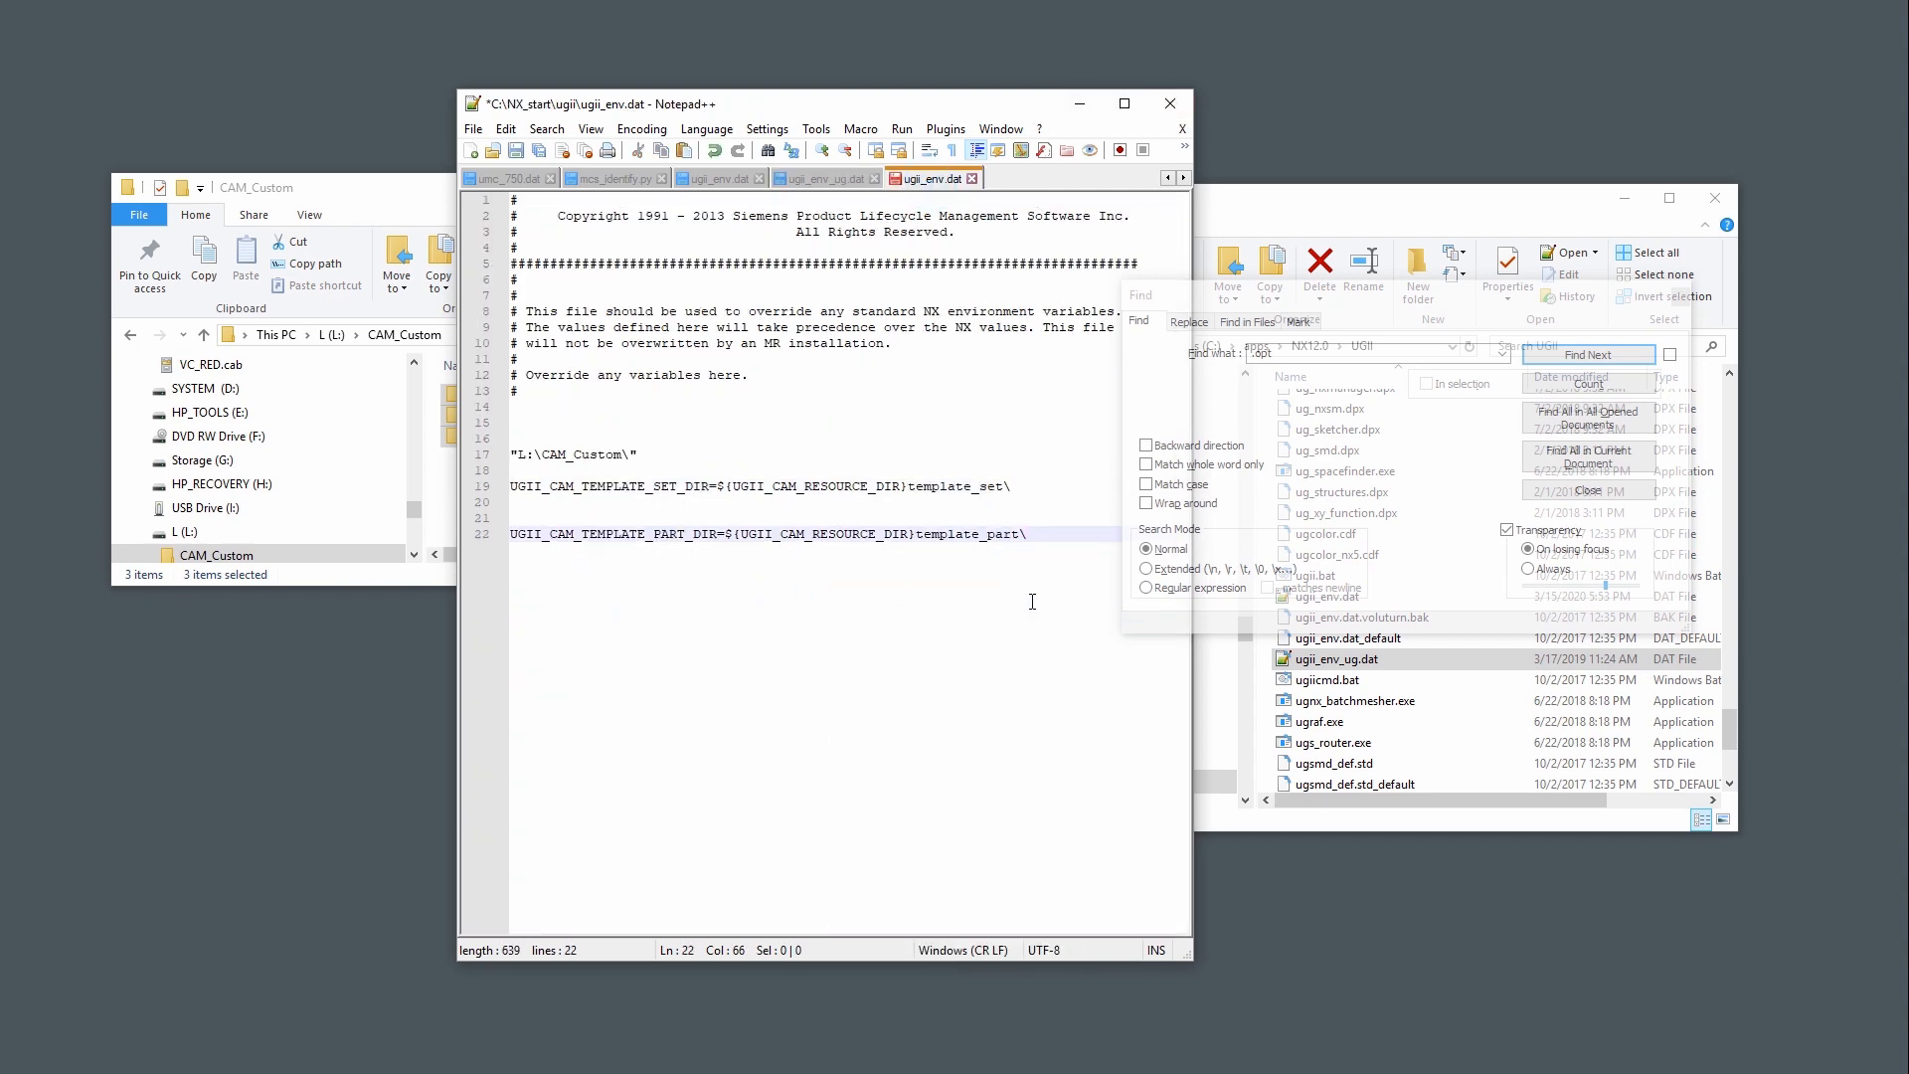
- Copy the UGII_CAM_POST_DIR line from ugii_env_ug.dat to a new line 24 at the end of the custom ugii_env.dat
left_click(826, 179)
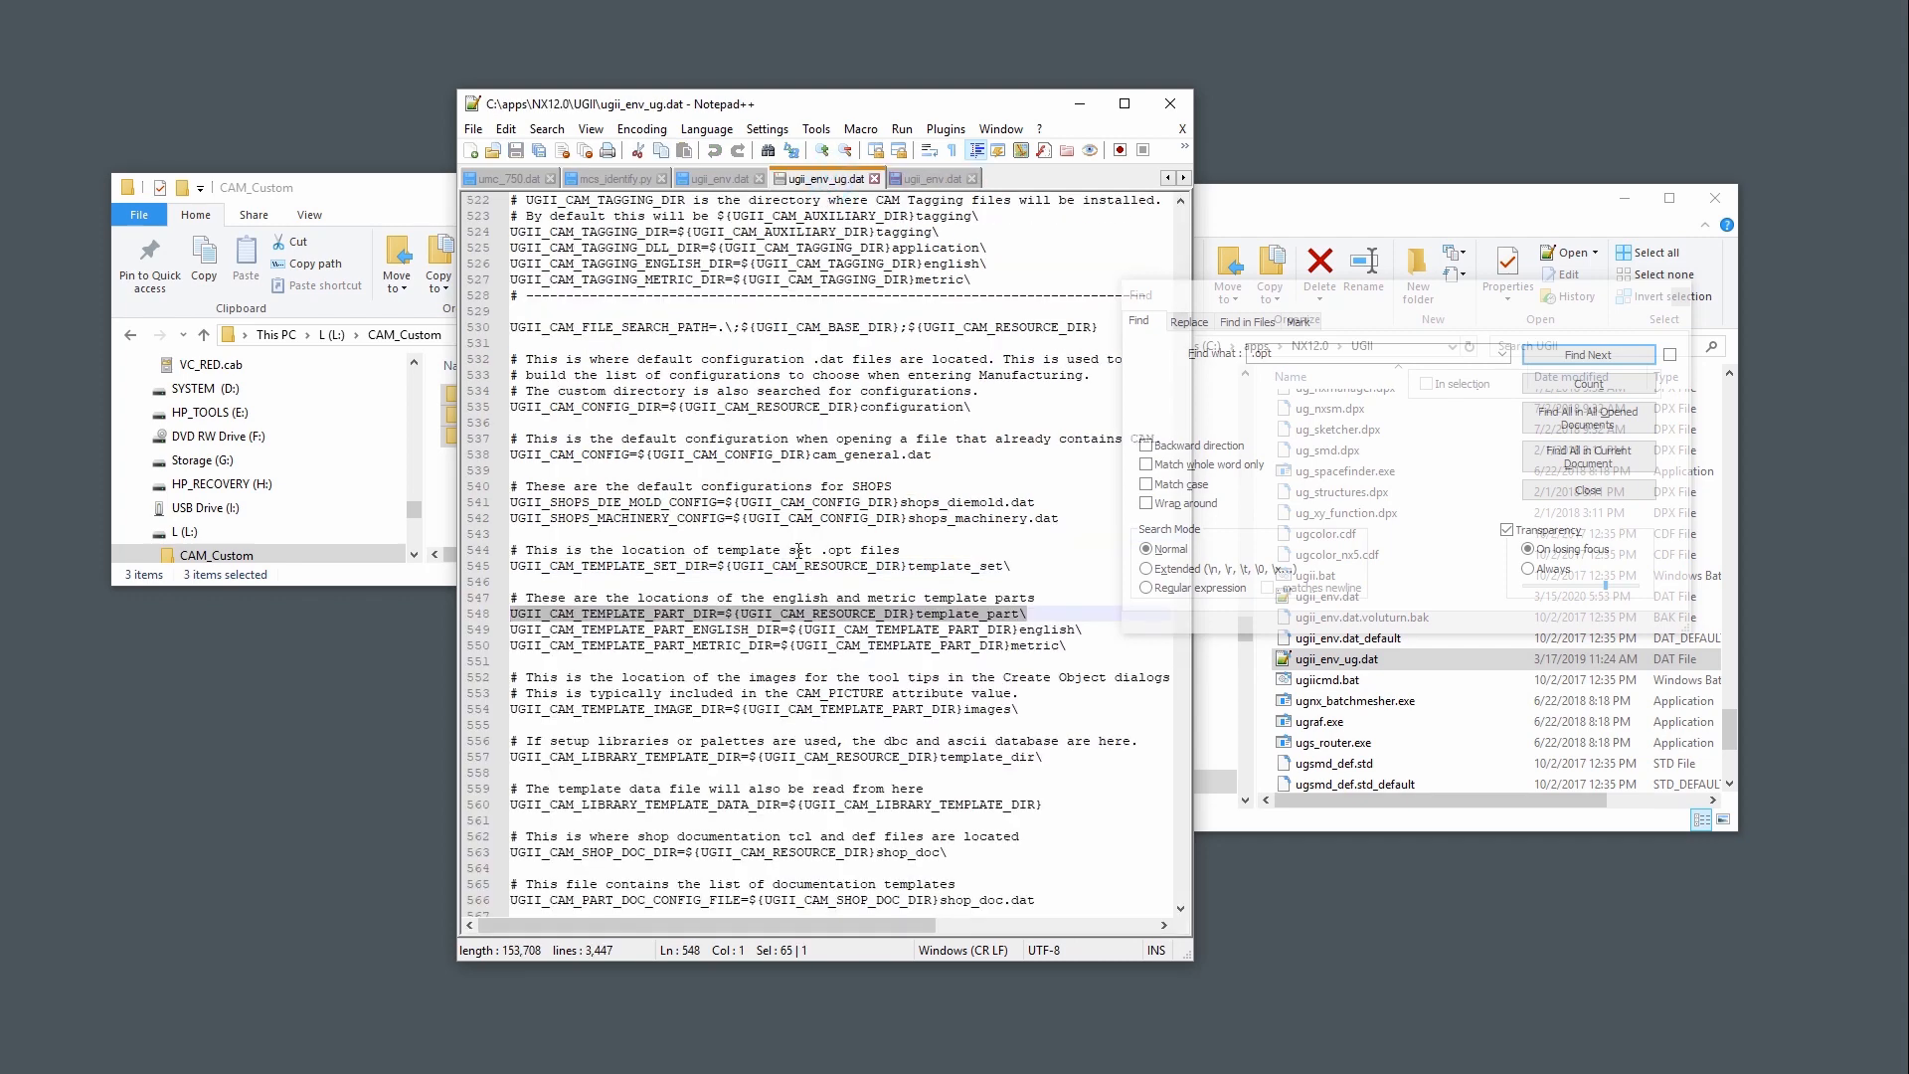
scroll(798, 550, "down", 4)
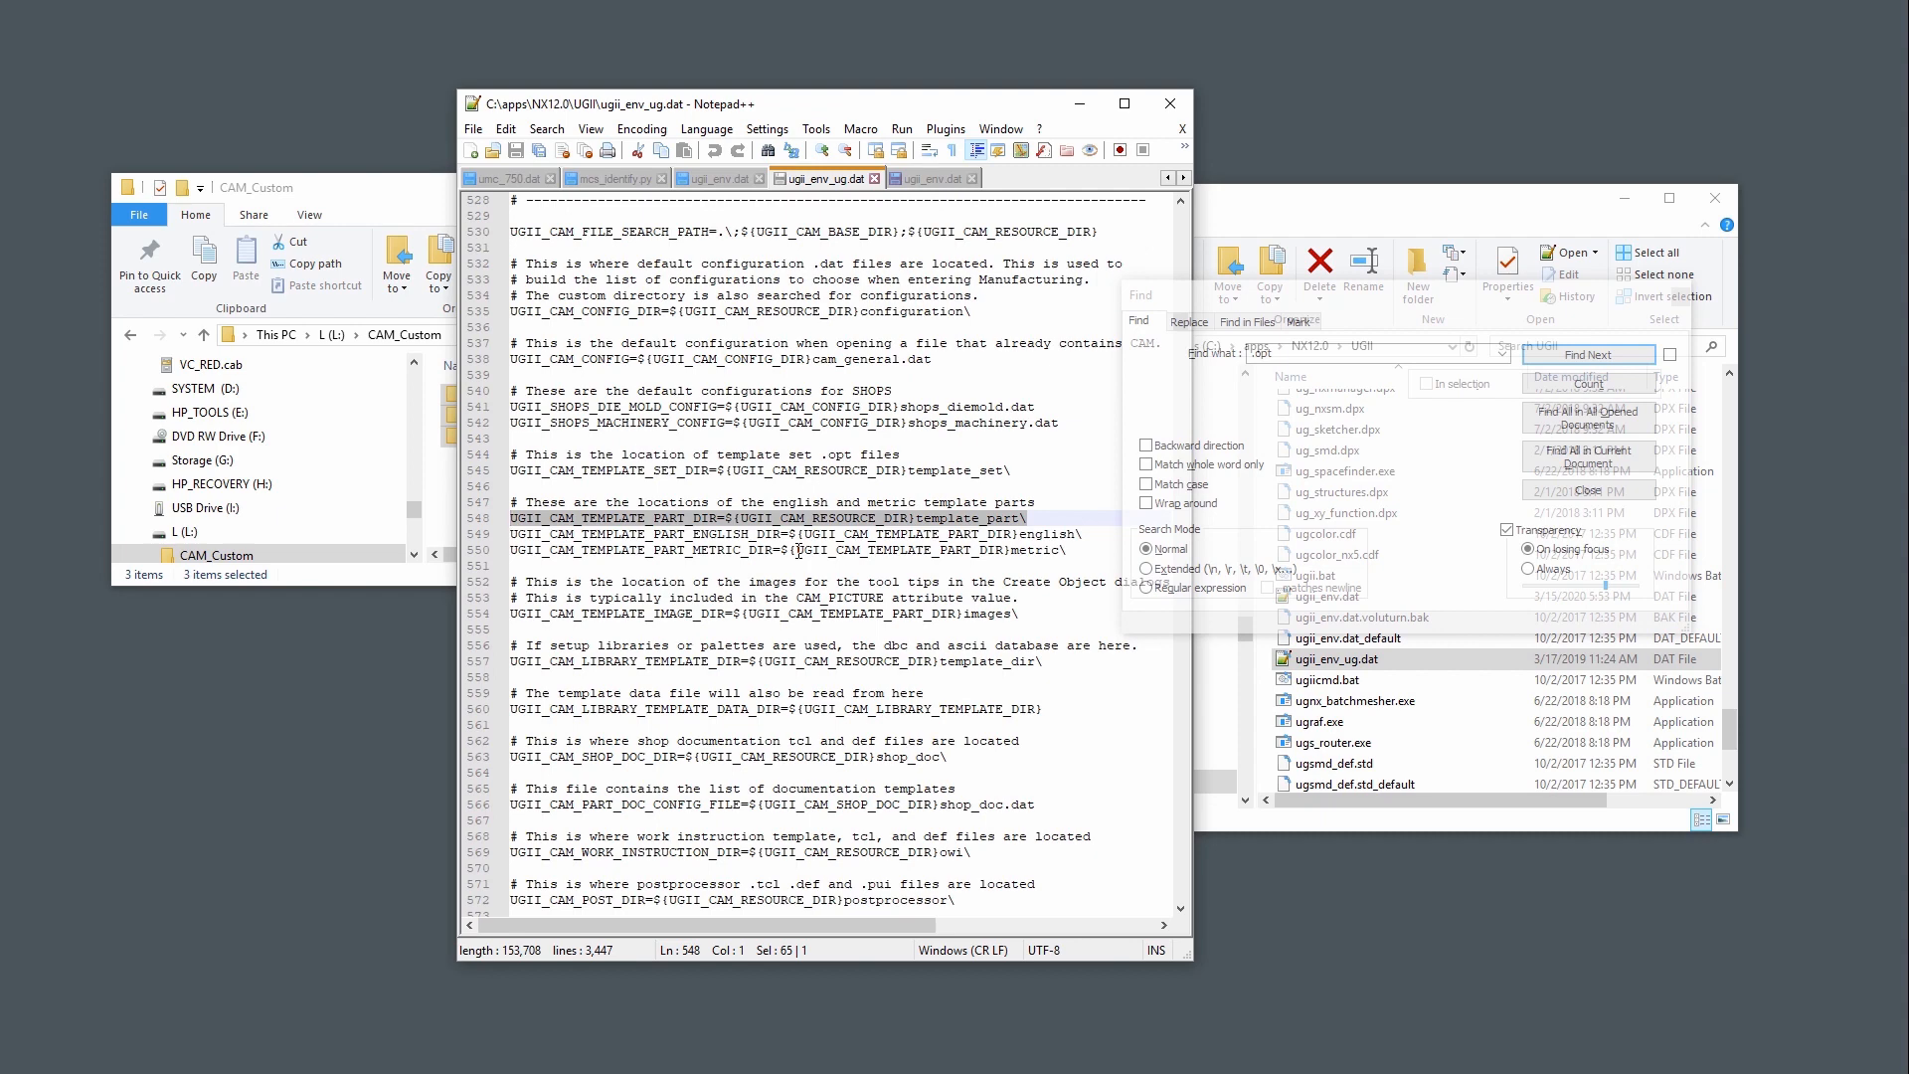
scroll(798, 550, "down", 1)
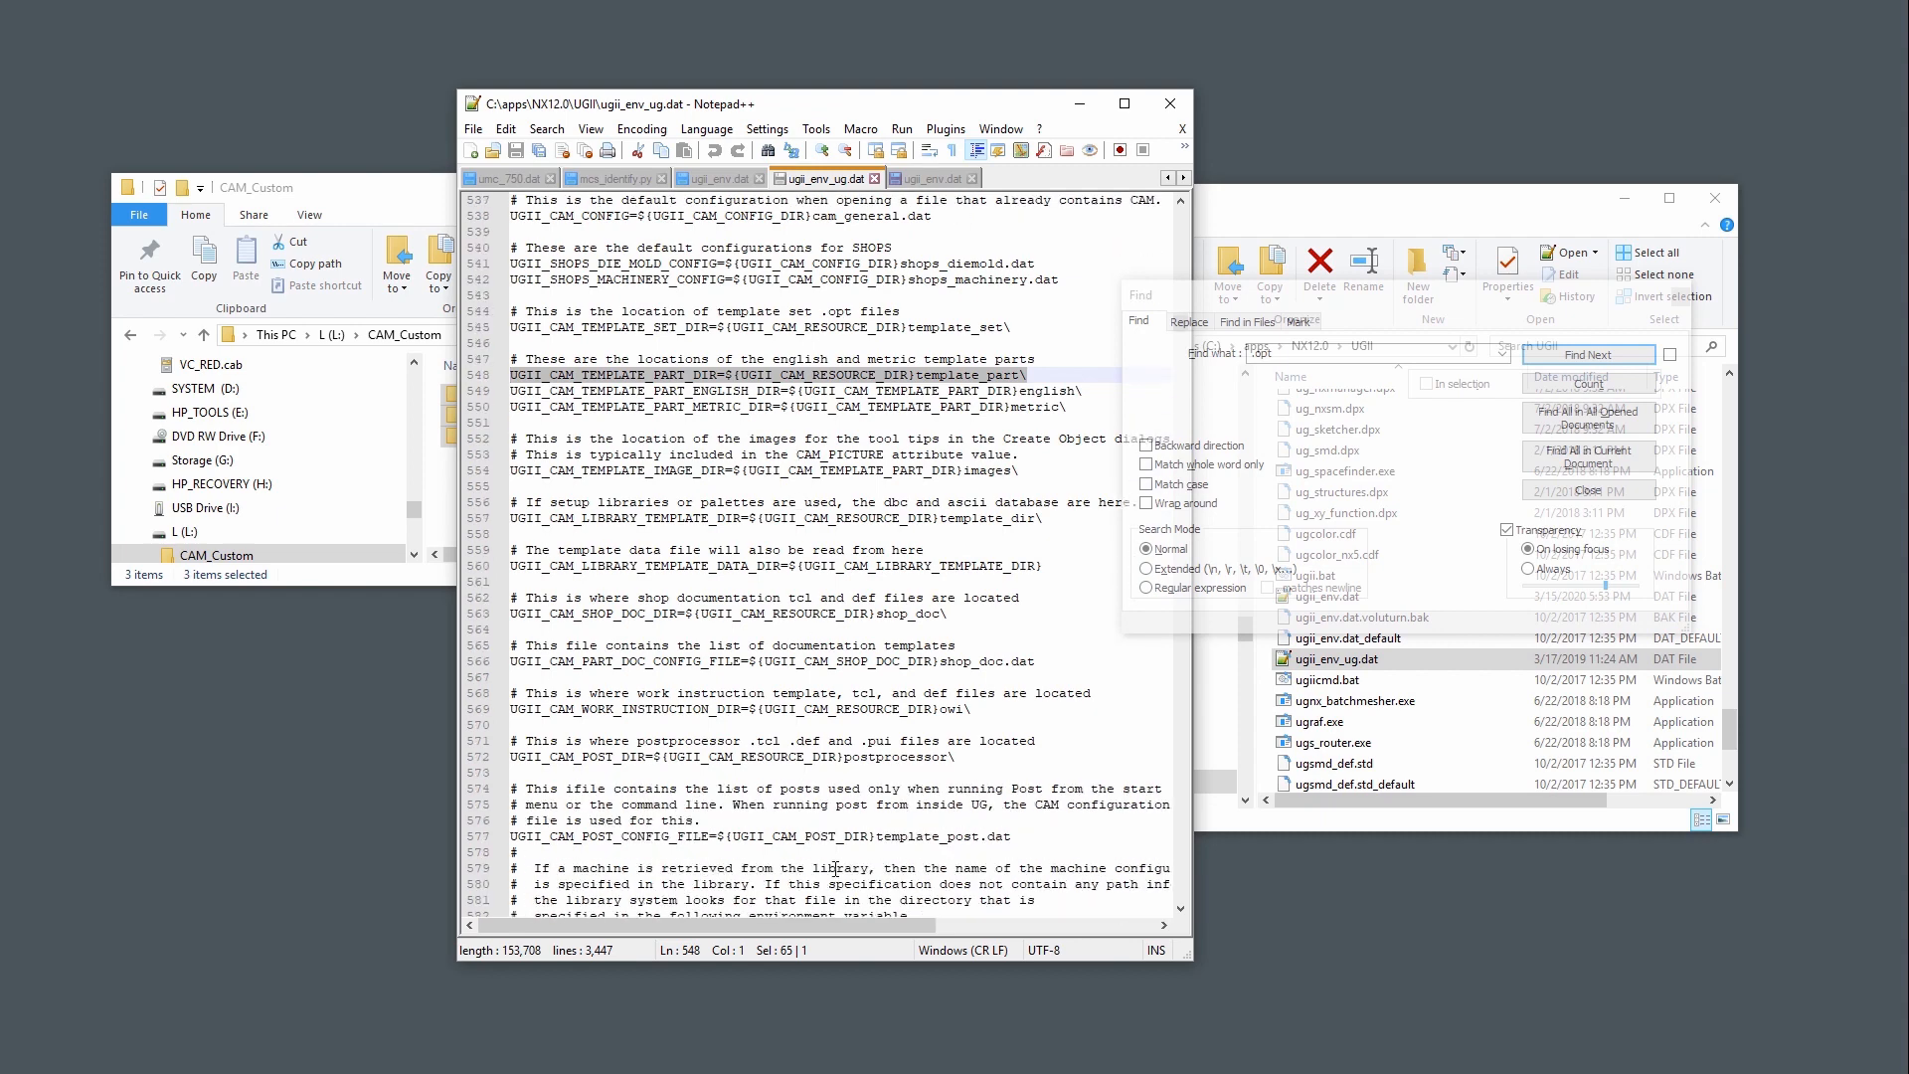
left_click_drag(957, 757, 488, 763)
right_click(574, 758)
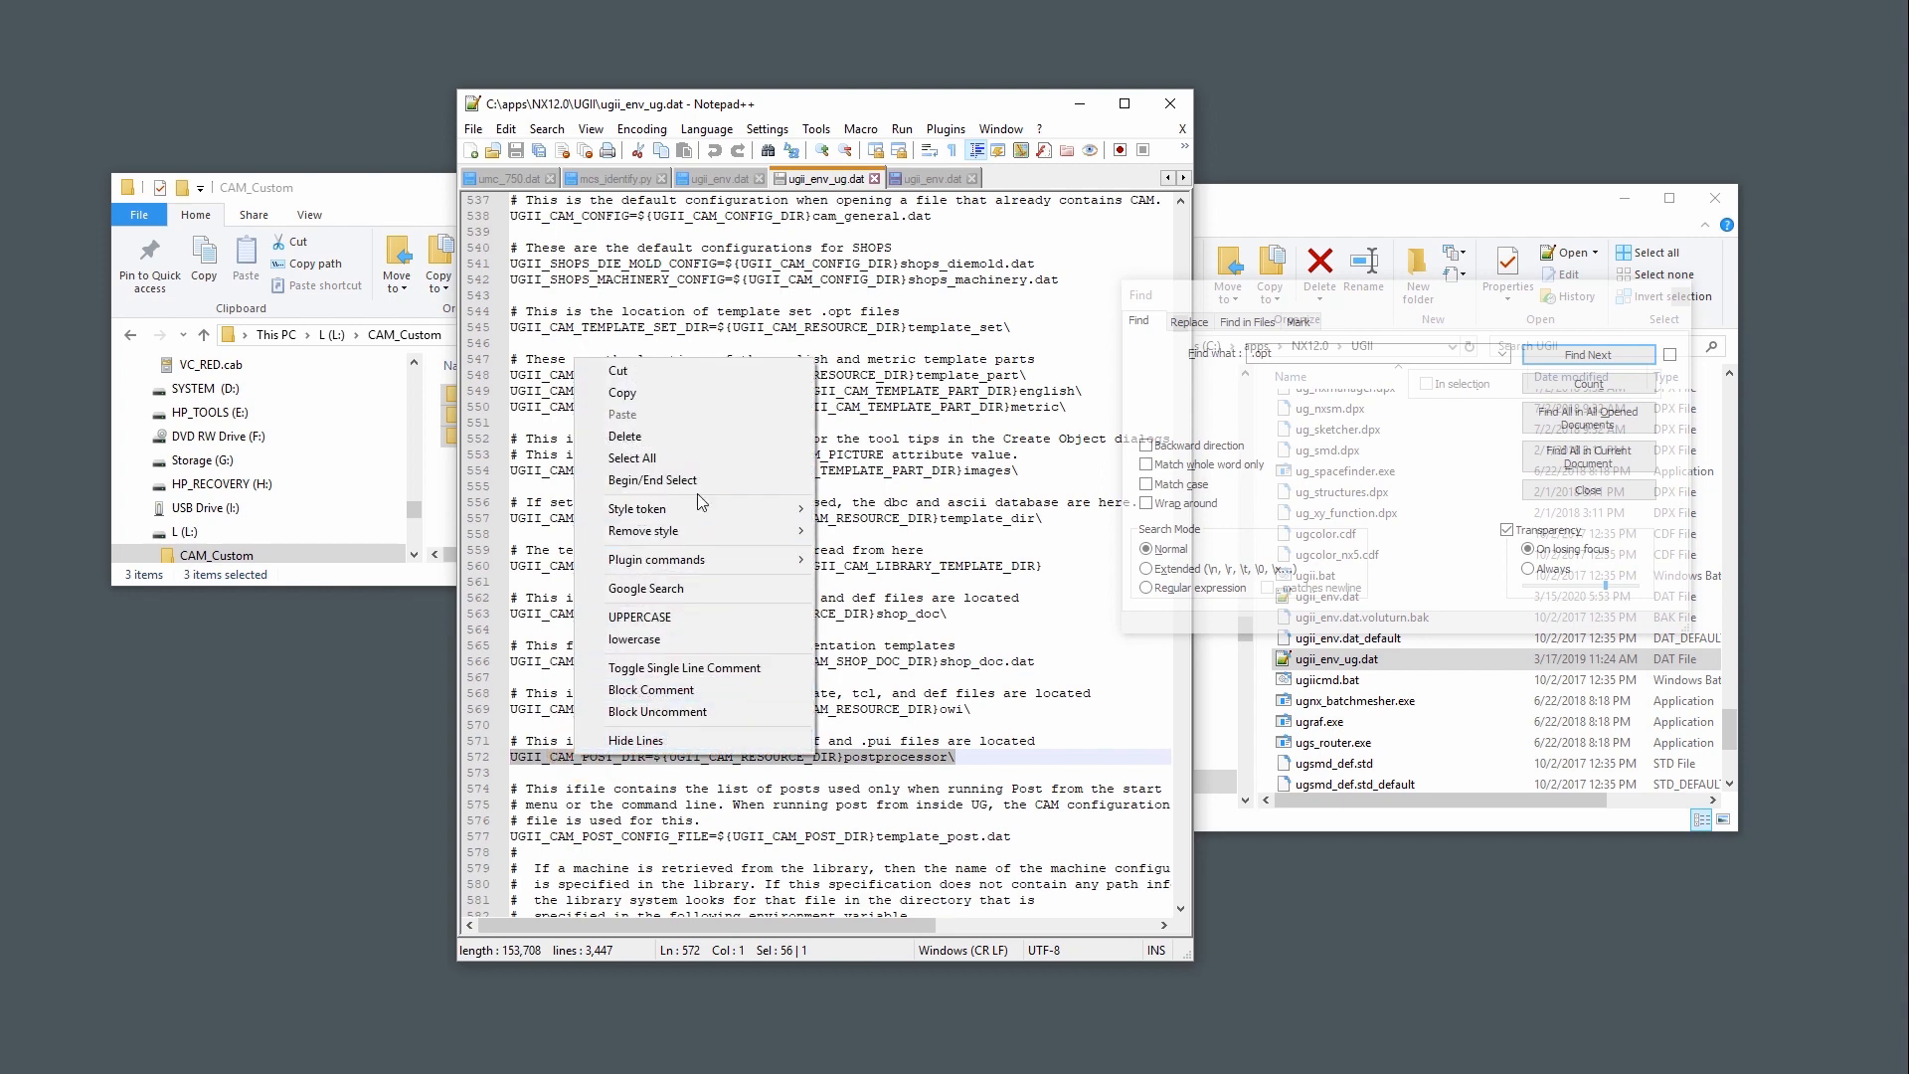
left_click(636, 391)
left_click(931, 179)
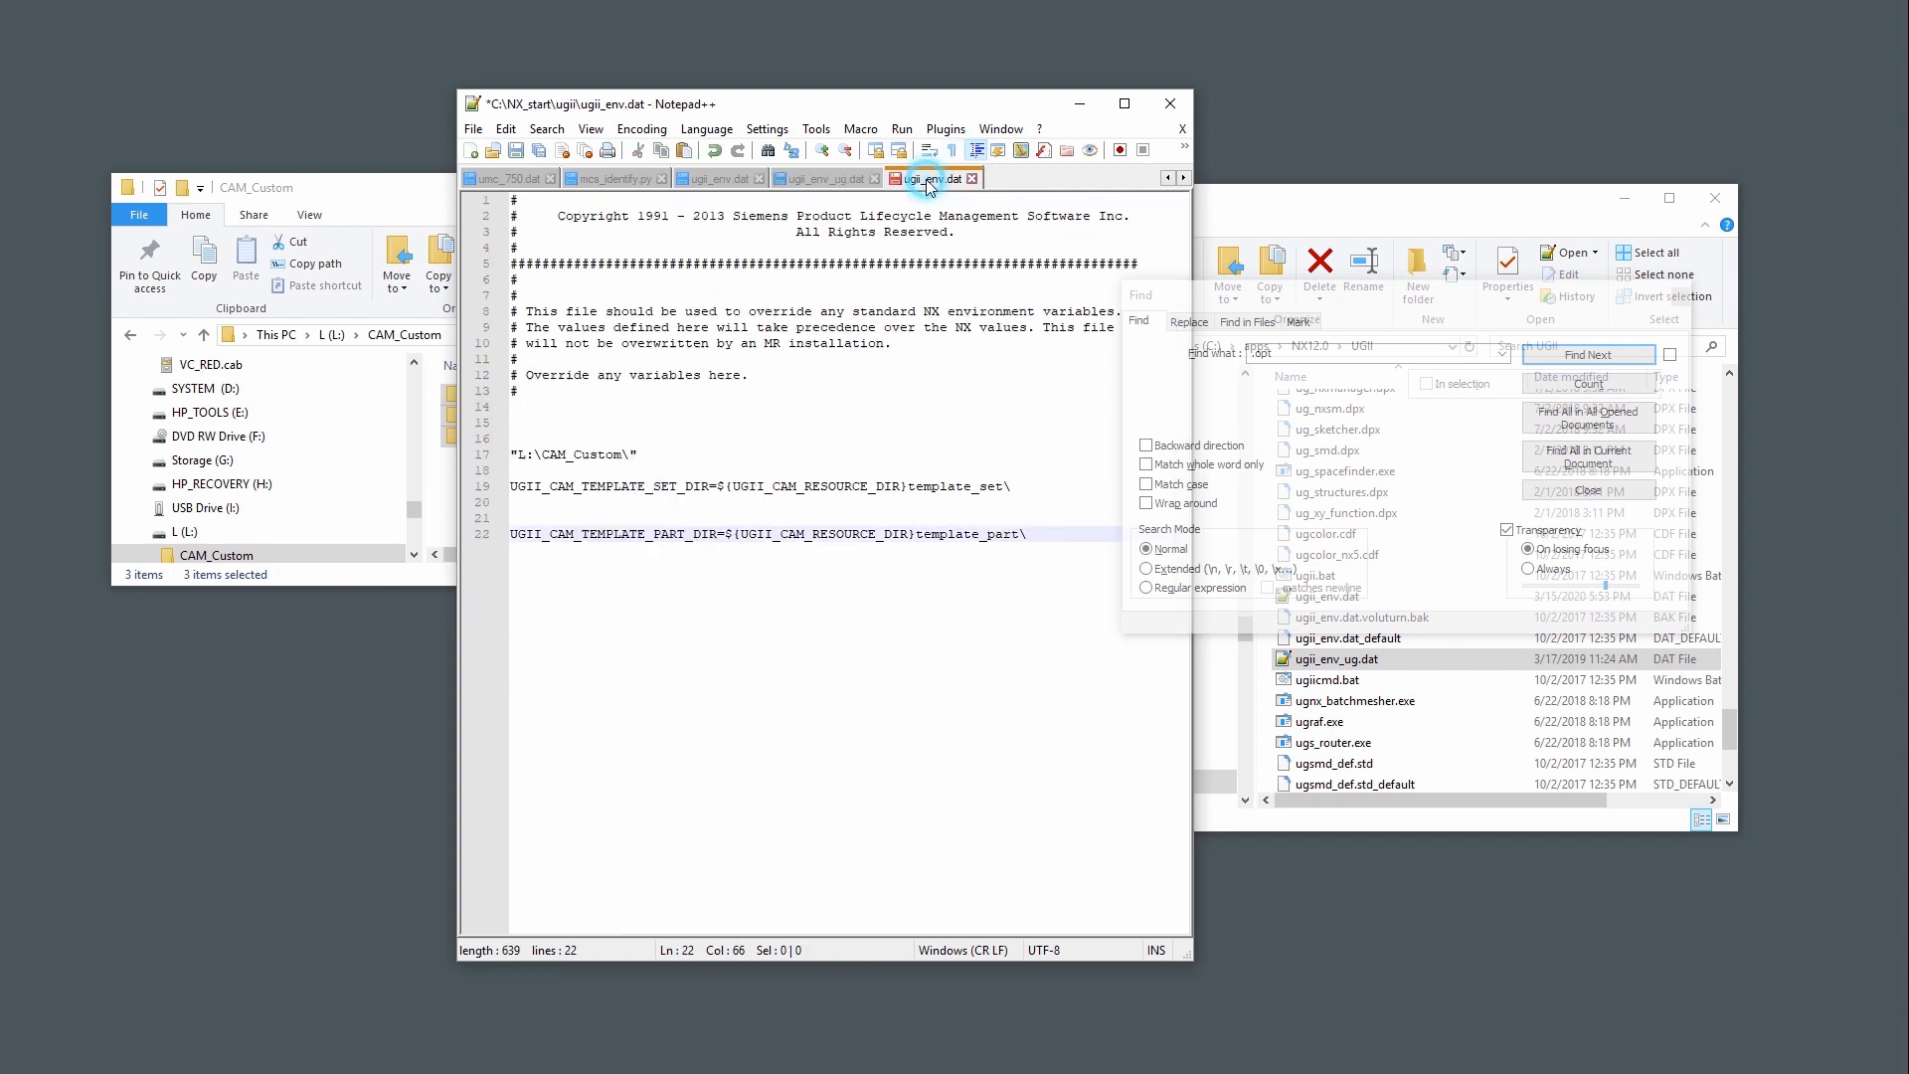
left_click(561, 584)
left_click(537, 574)
key("Return")
key("Return")
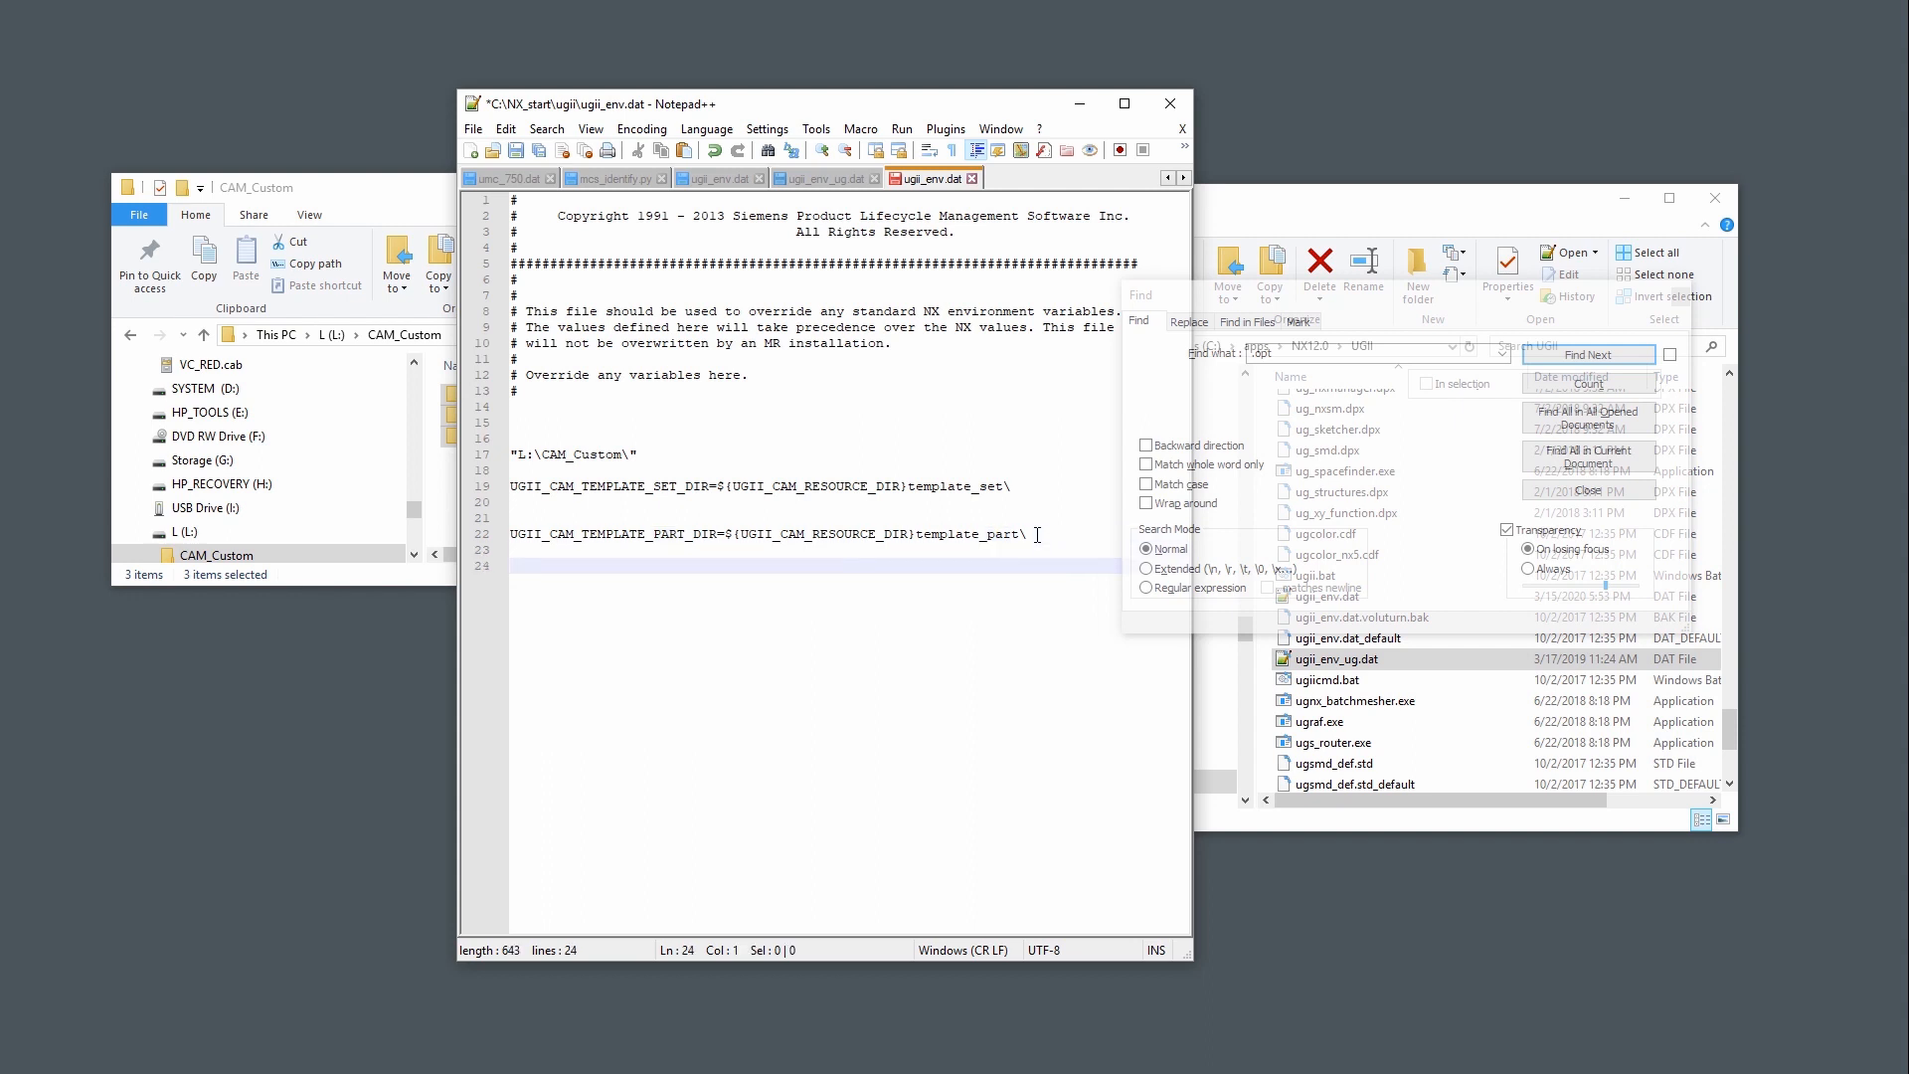
right_click(542, 572)
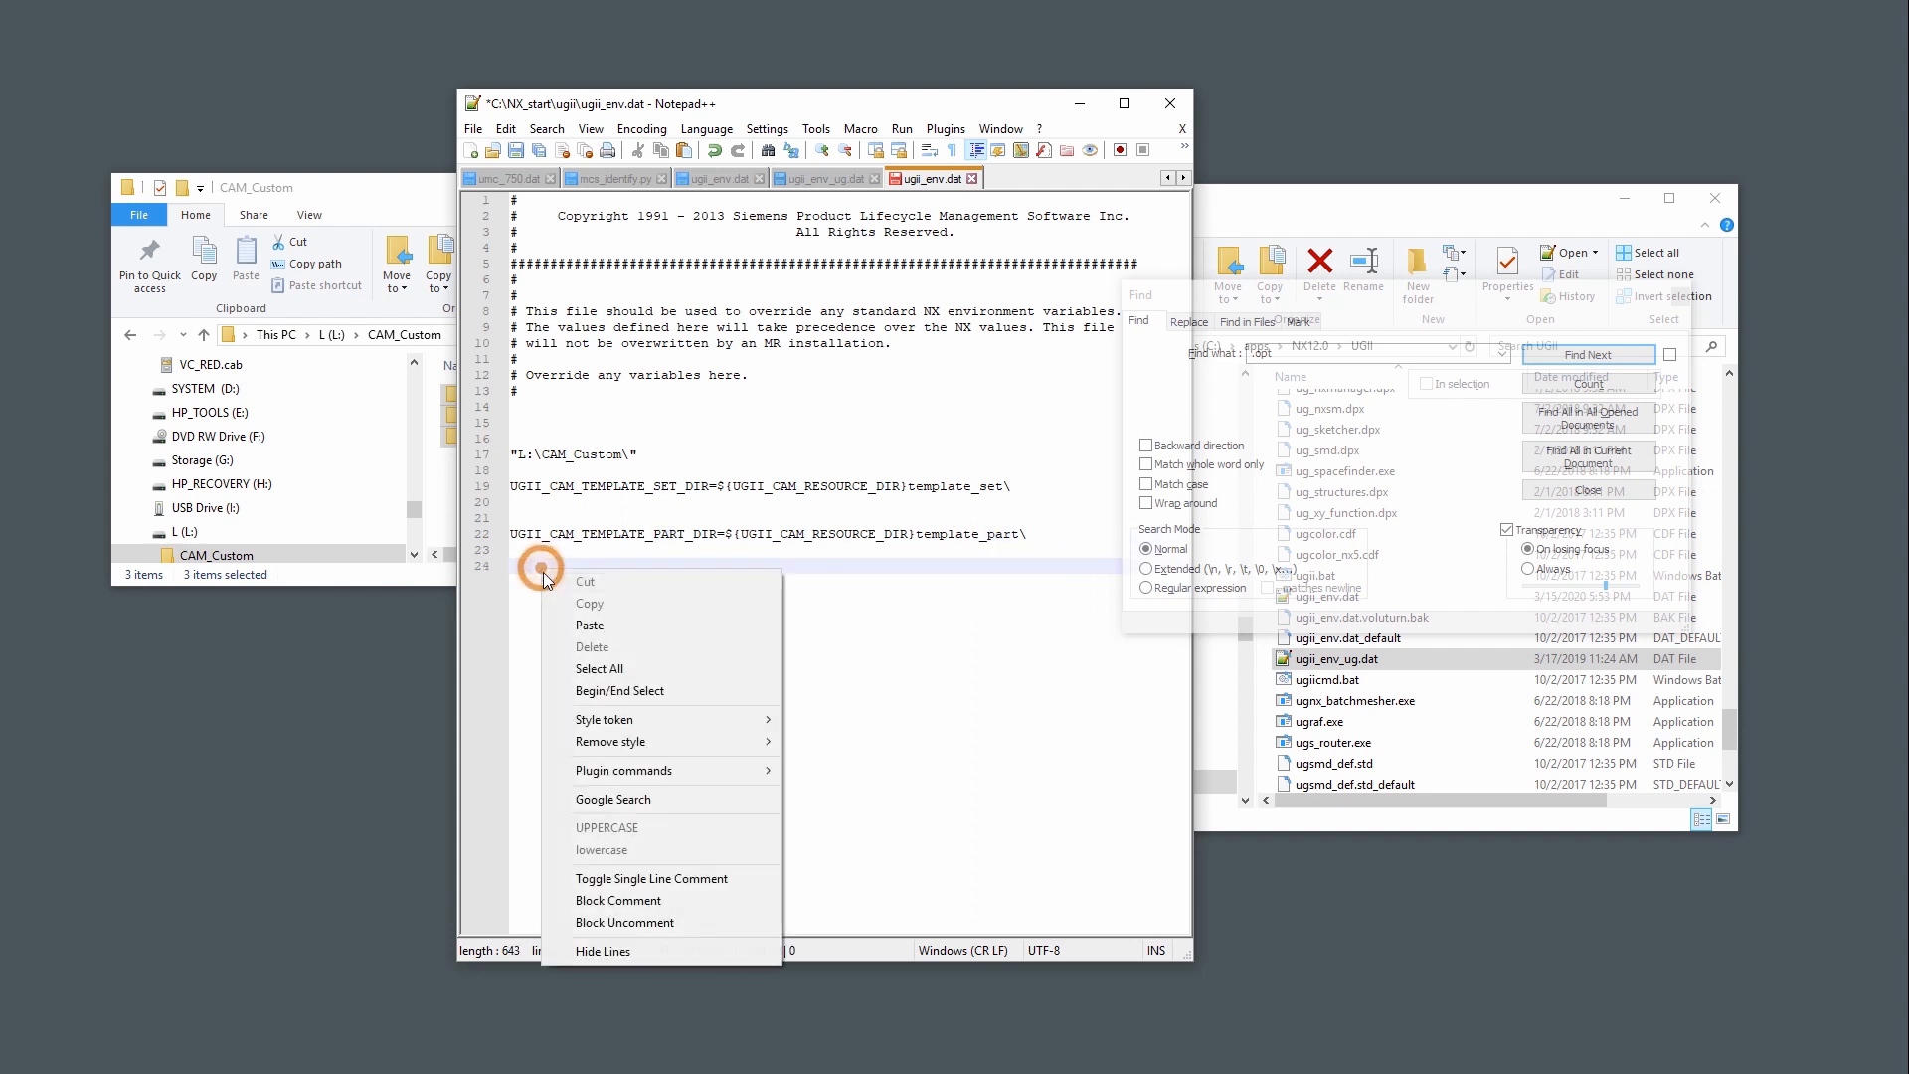
left_click(601, 625)
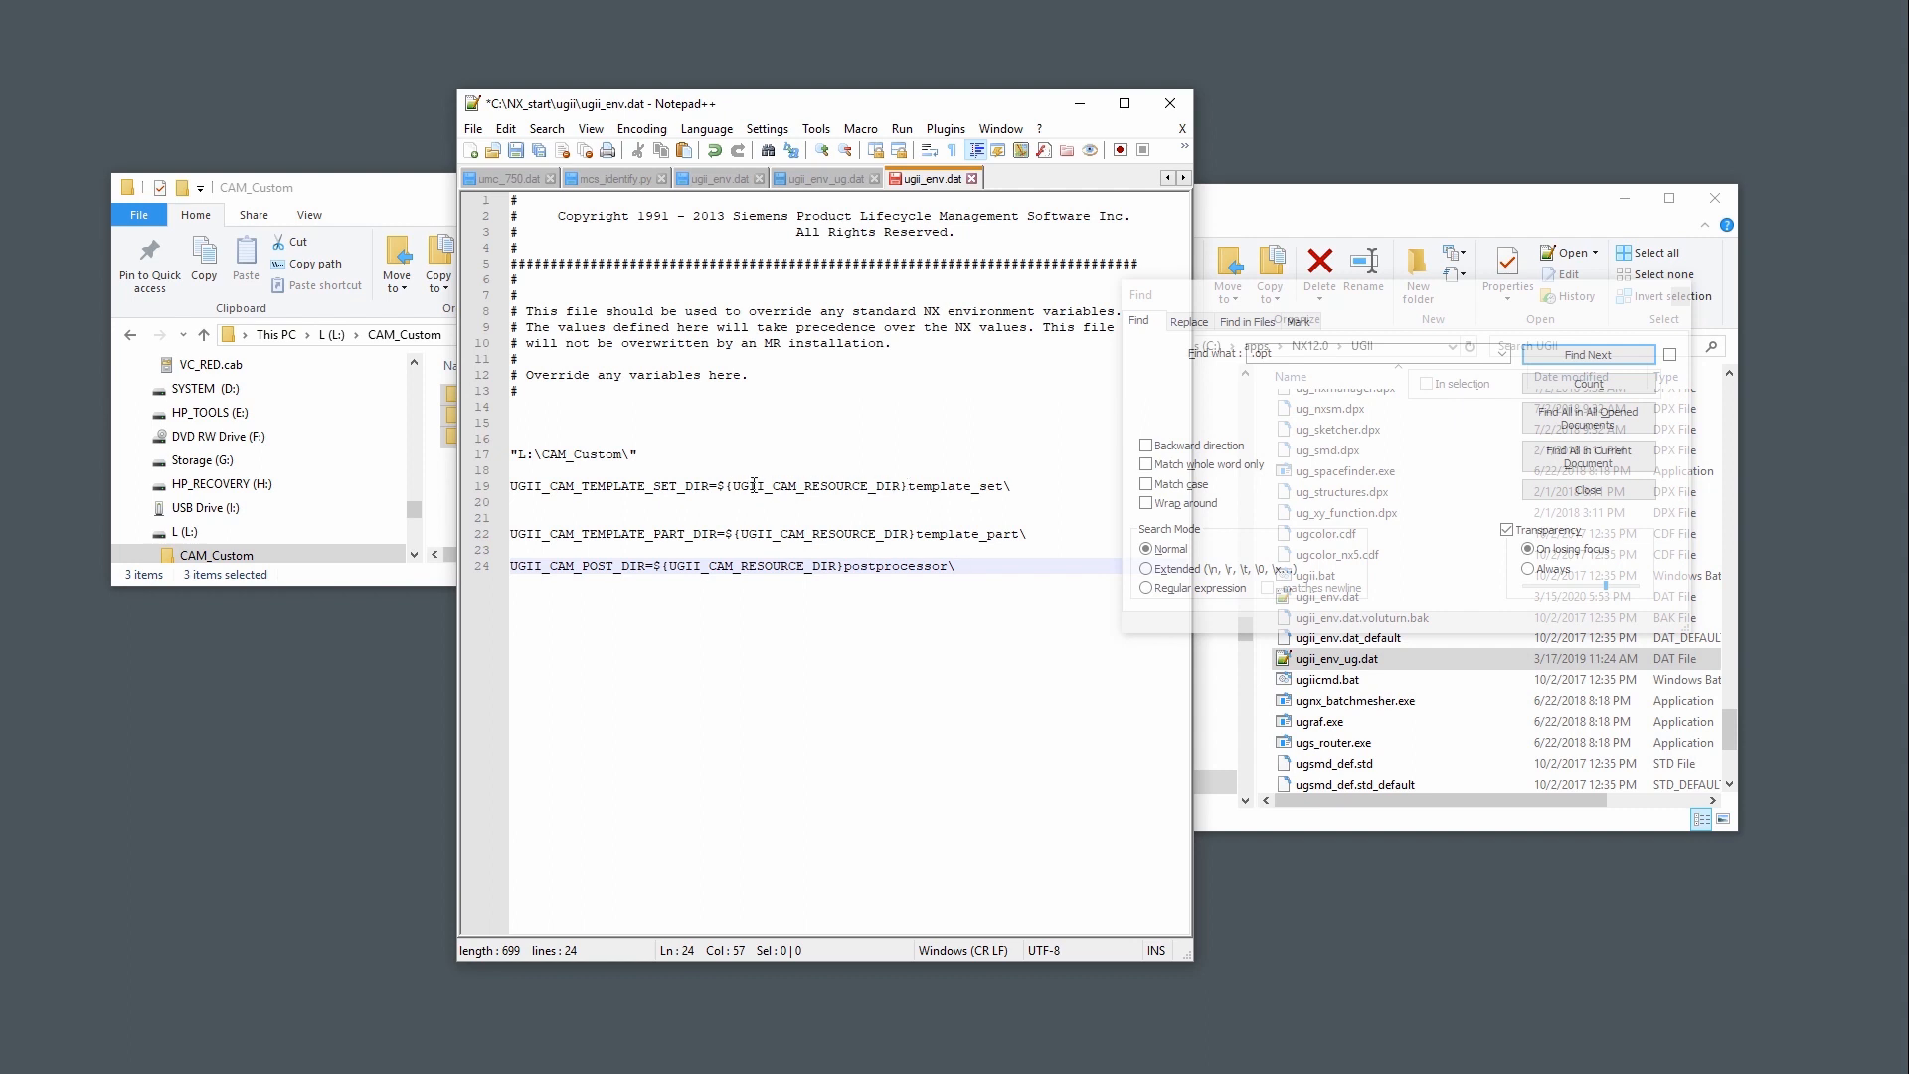
- Replace ${UGII_CAM_RESOURCE_DIR} in the UGII_CAM_TEMPLATE_SET_DIR line with "L:\CAM_Custom\ copied from line 17, including its opening quote
left_click_drag(699, 113, 875, 116)
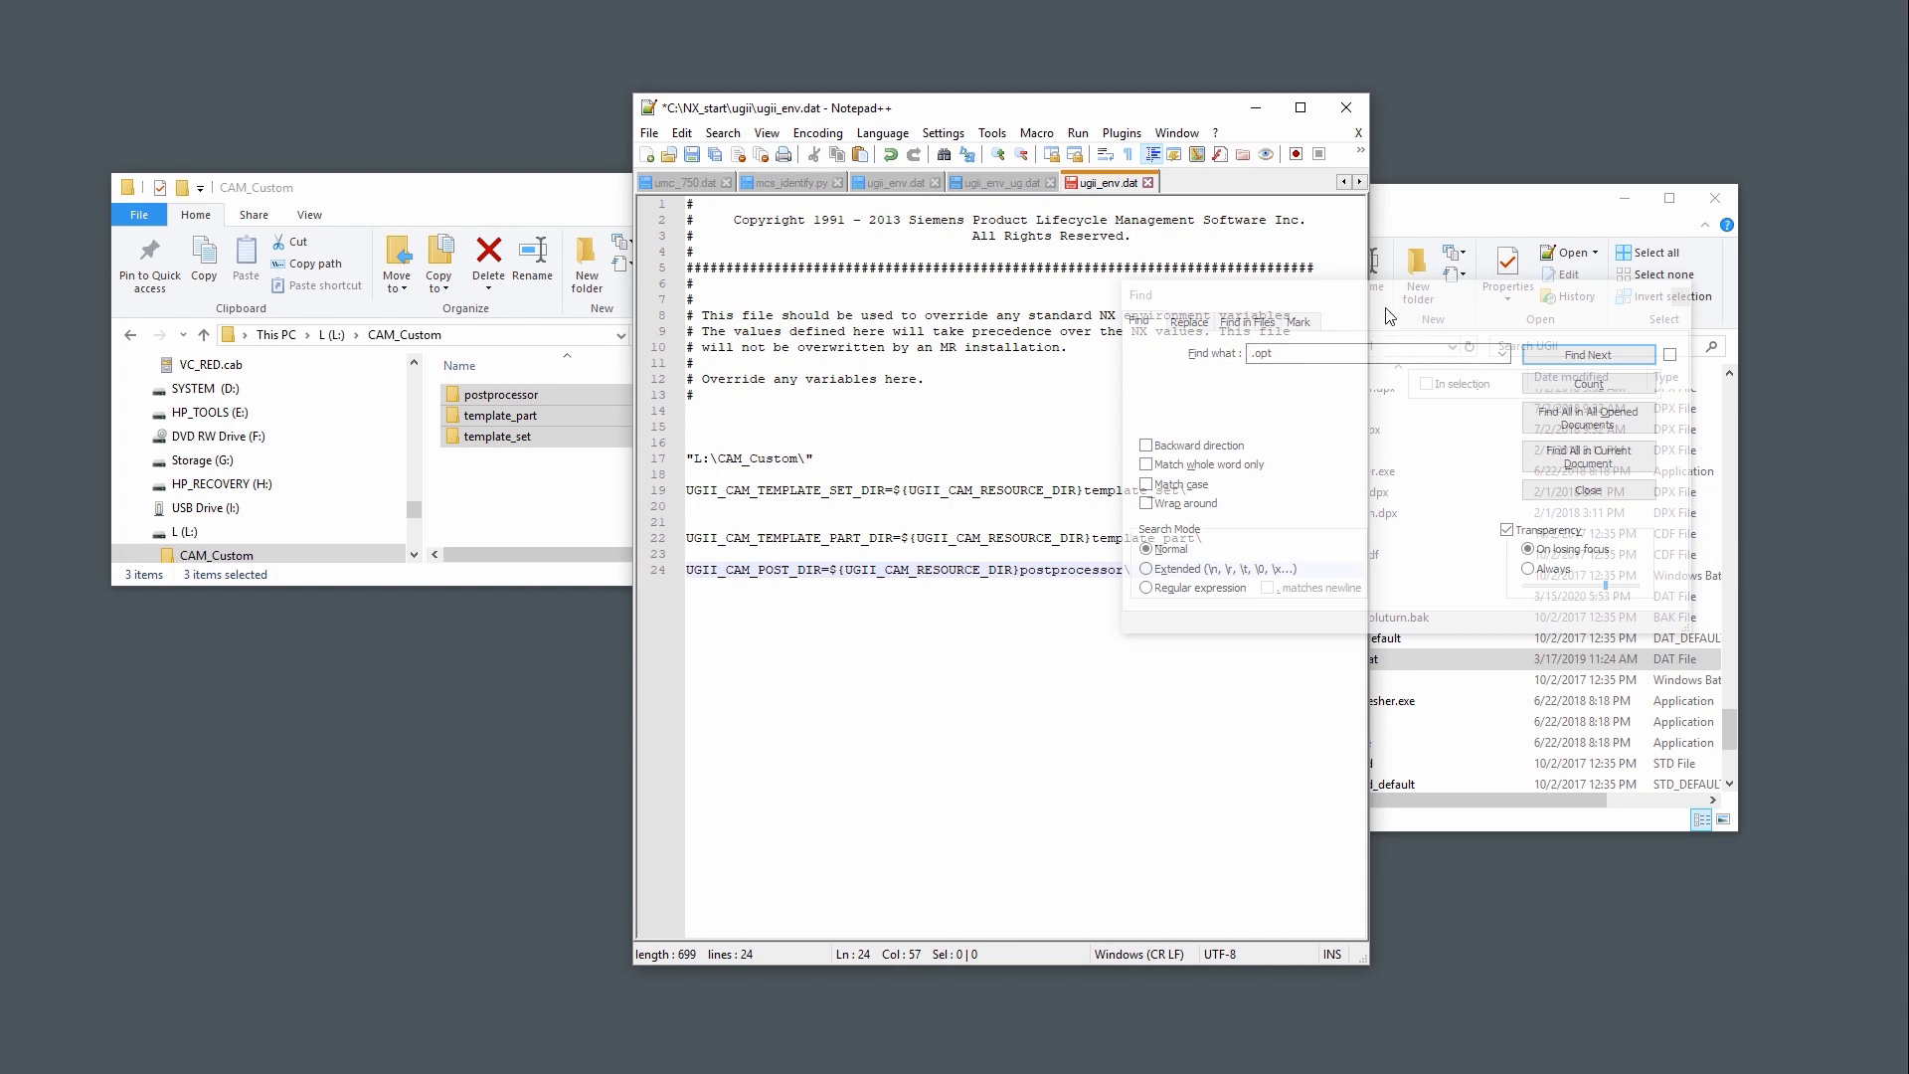
left_click_drag(1388, 304, 1652, 360)
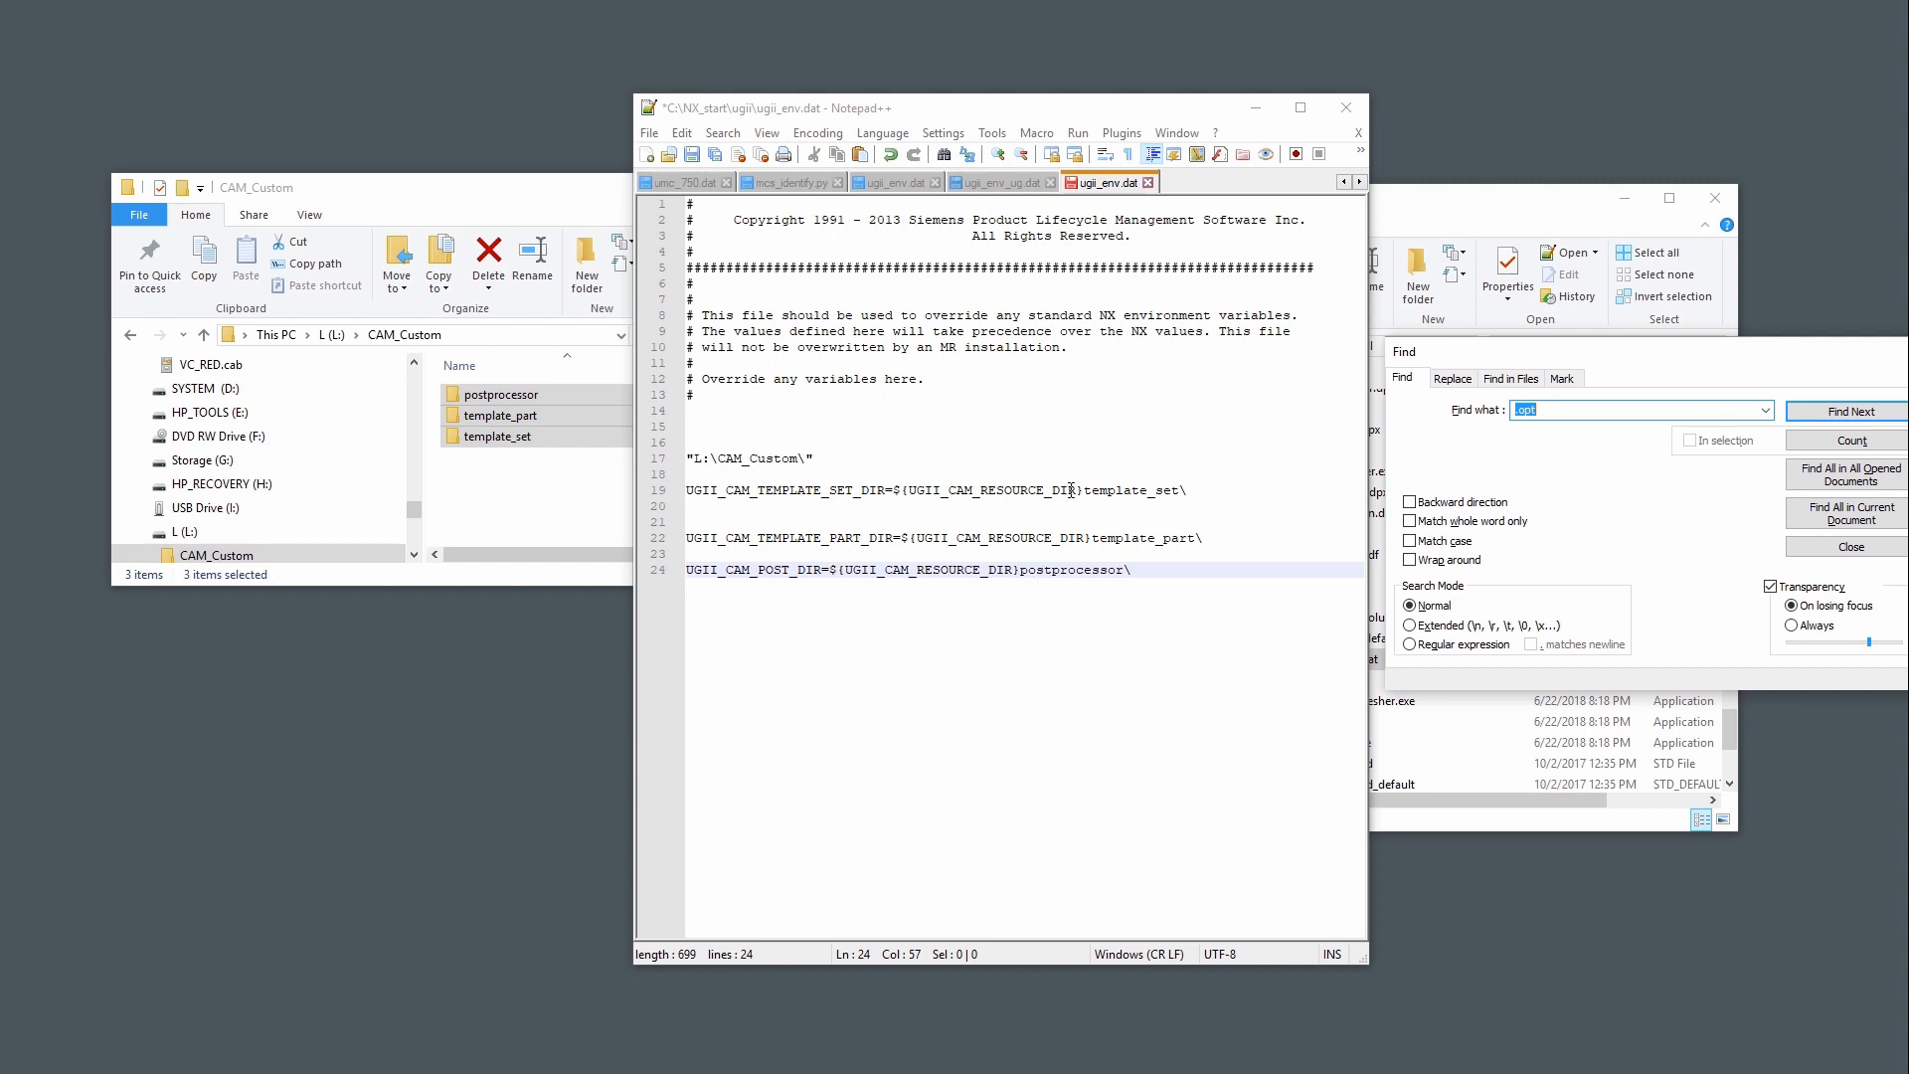
left_click(806, 458)
left_click_drag(793, 461, 682, 462)
key("ctrl+c")
right_click(741, 464)
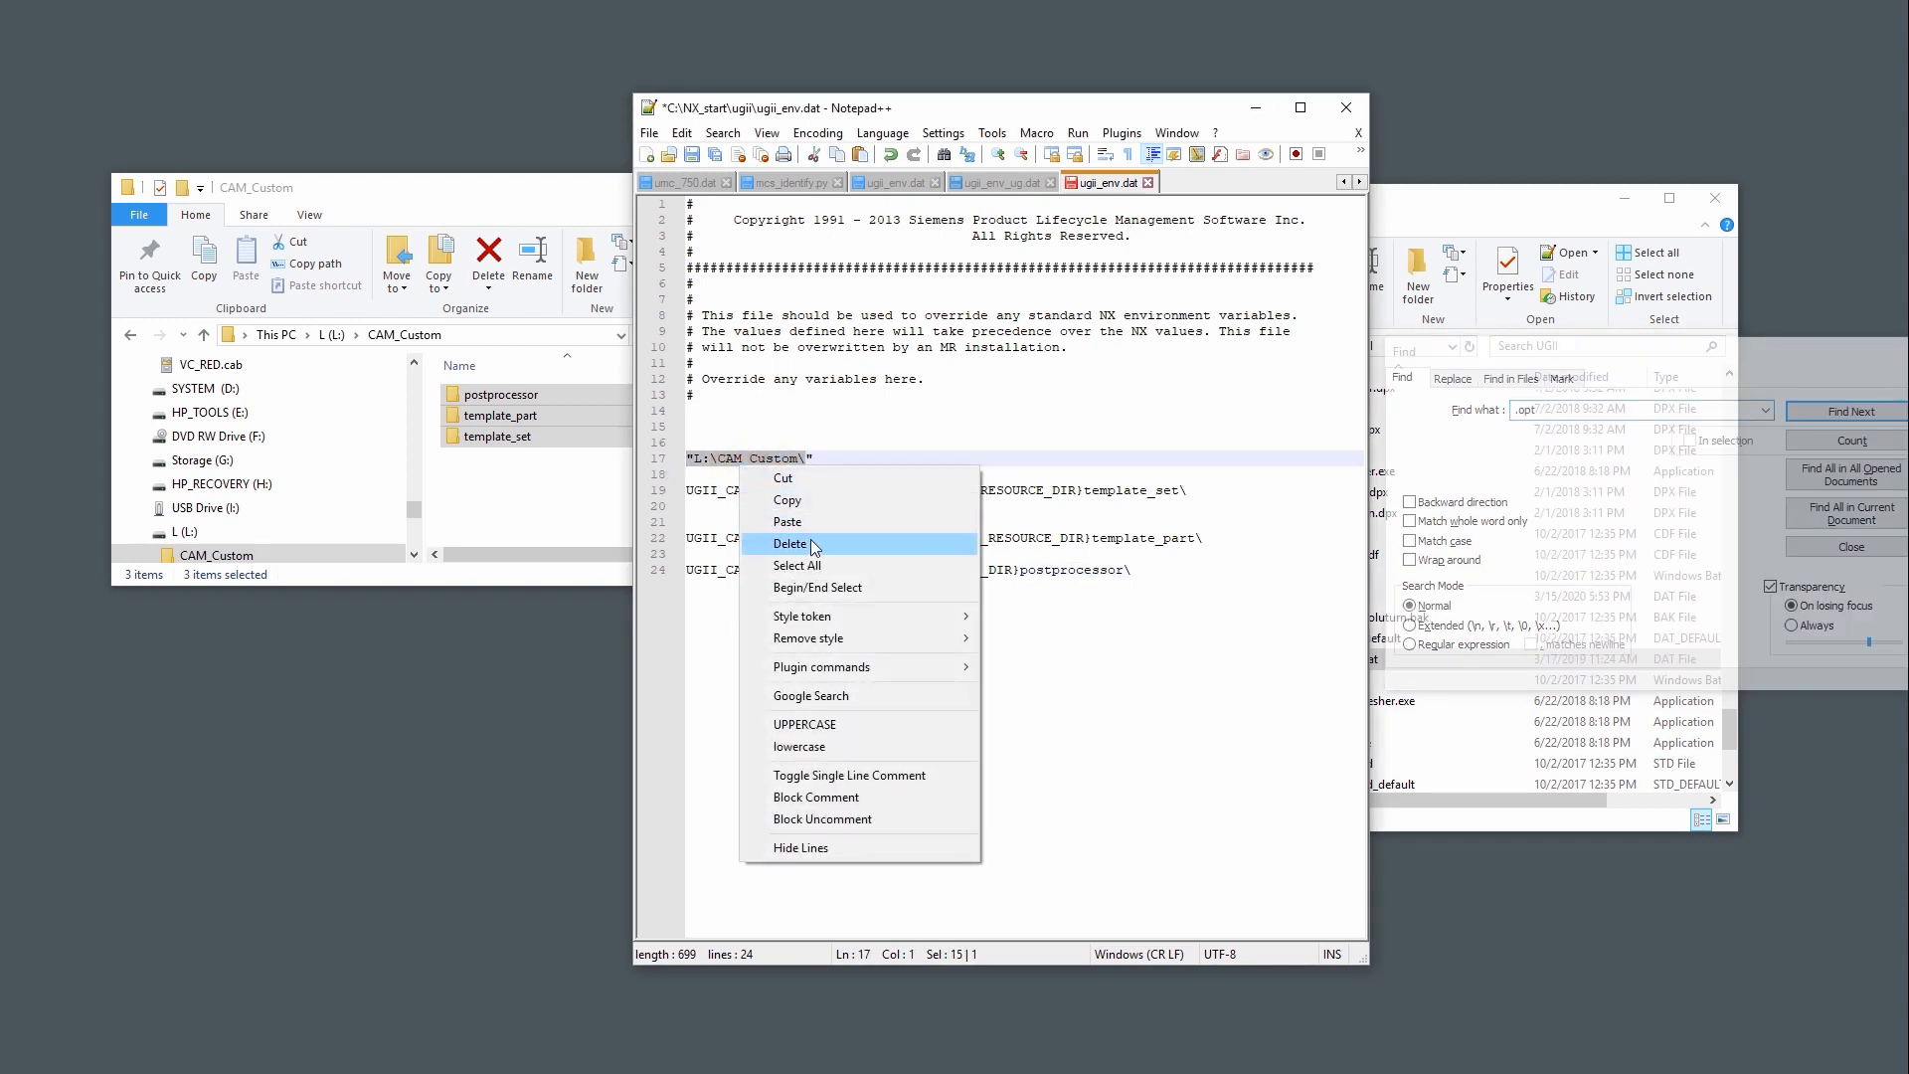
left_click(786, 500)
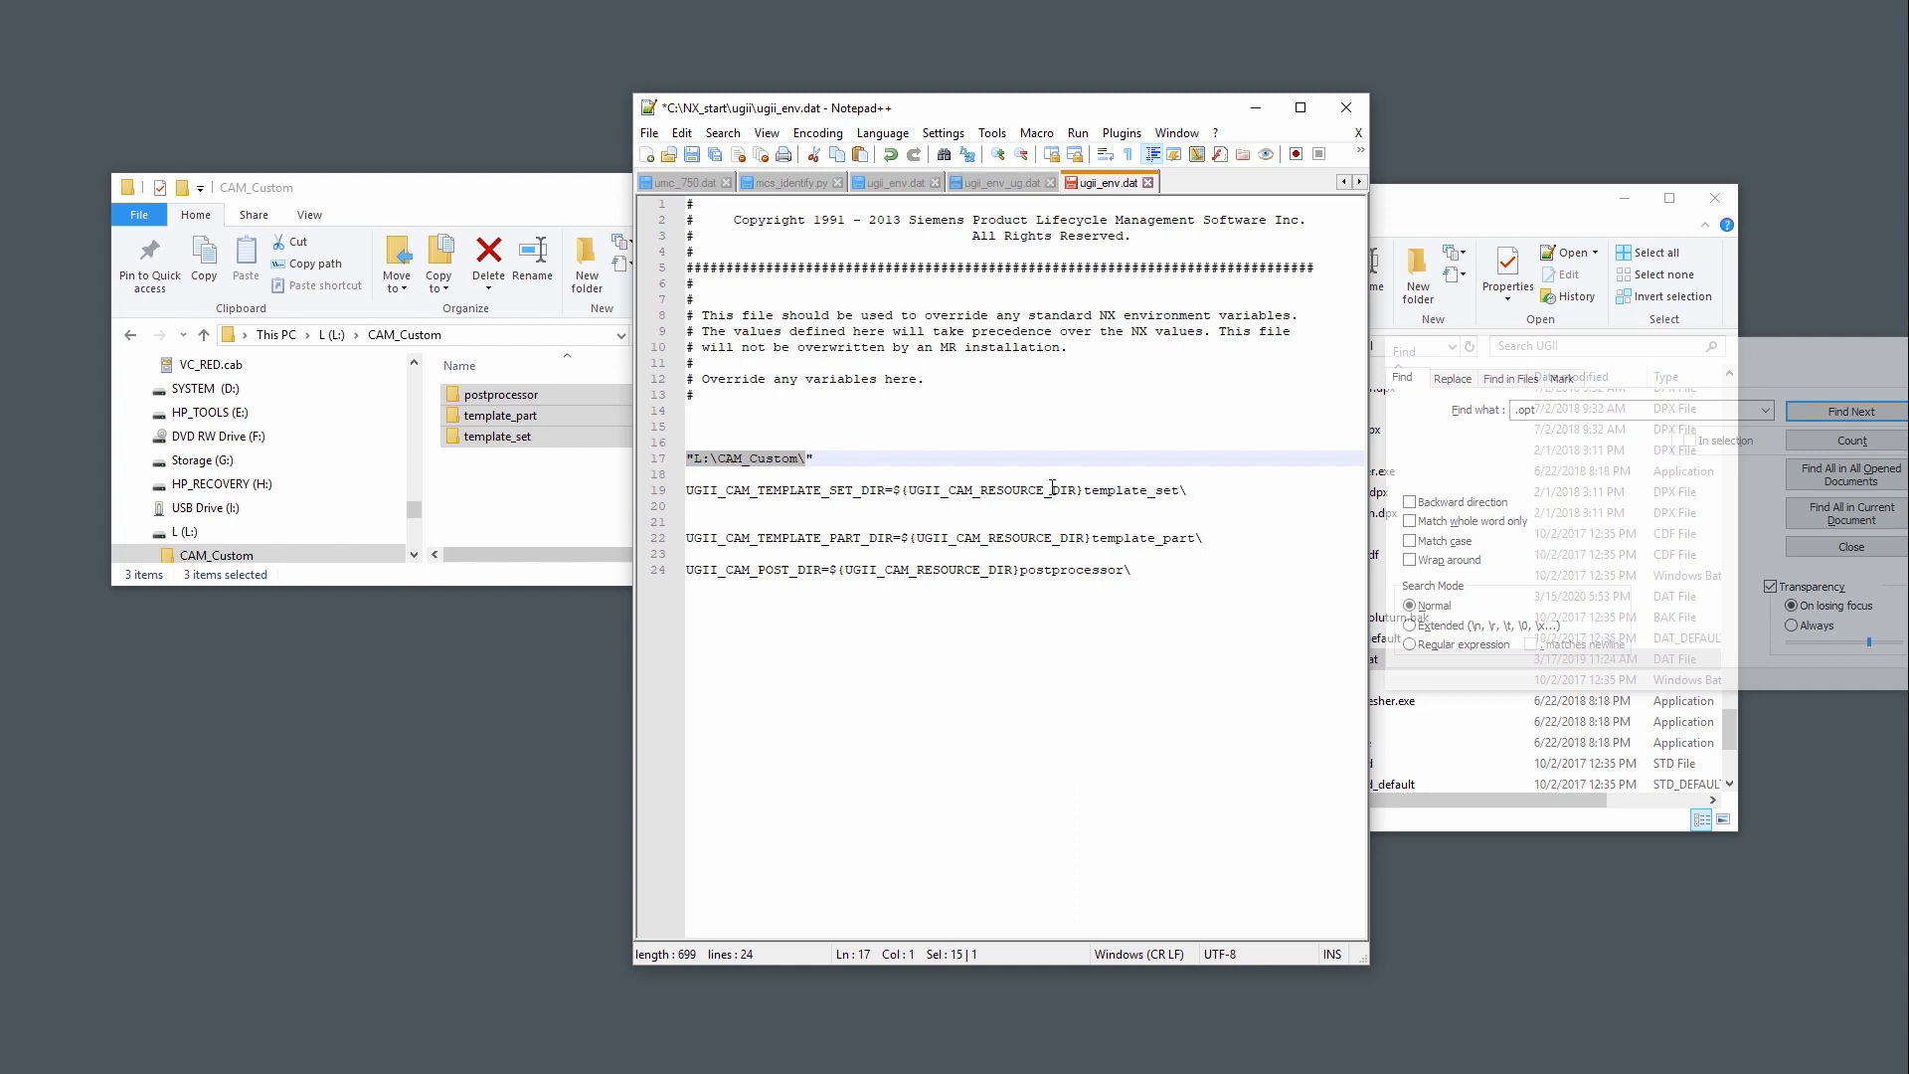
left_click_drag(1082, 490, 893, 492)
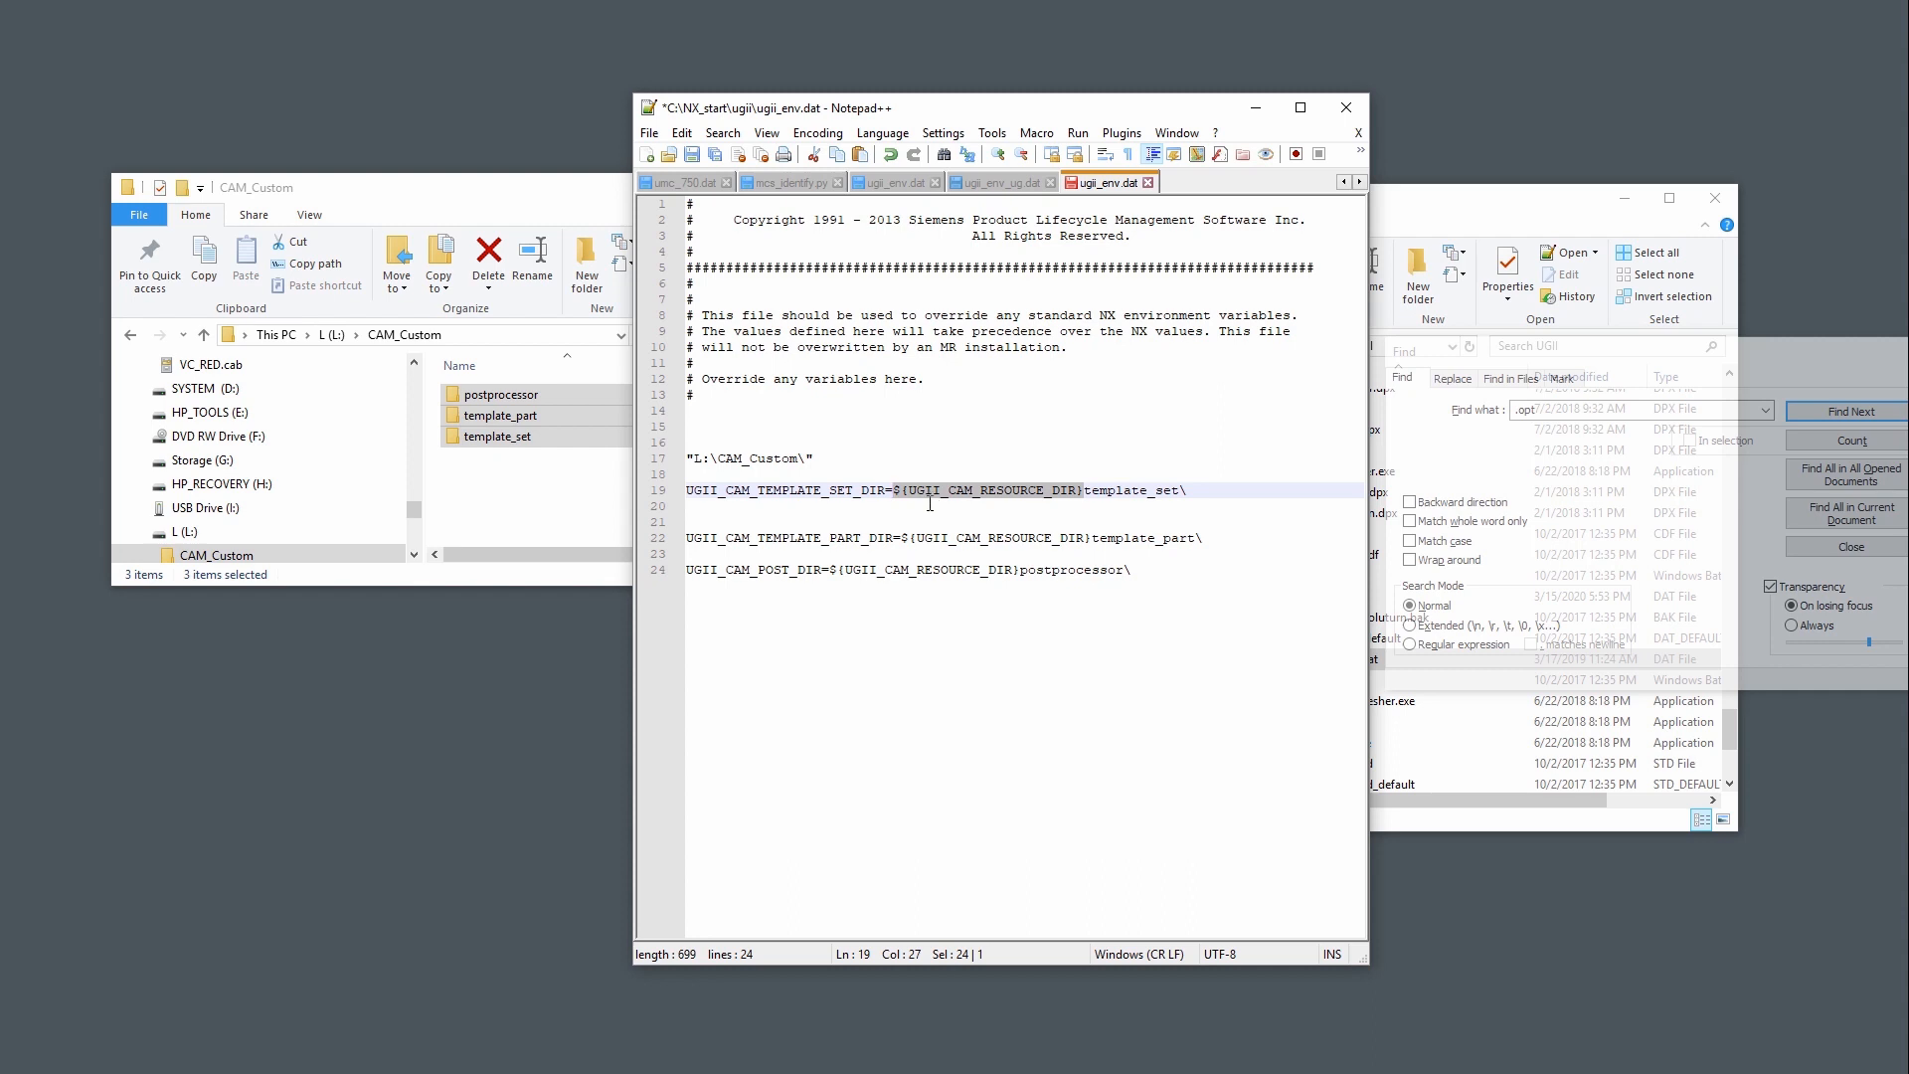
key("ctrl+v")
- Replace ${UGII_CAM_RESOURCE_DIR} with "L:\CAM_Custom\ in the UGII_CAM_TEMPLATE_PART_DIR and UGII_CAM_POST_DIR lines
left_click(1091, 538)
left_click_drag(1091, 538, 904, 537)
key("ctrl+v")
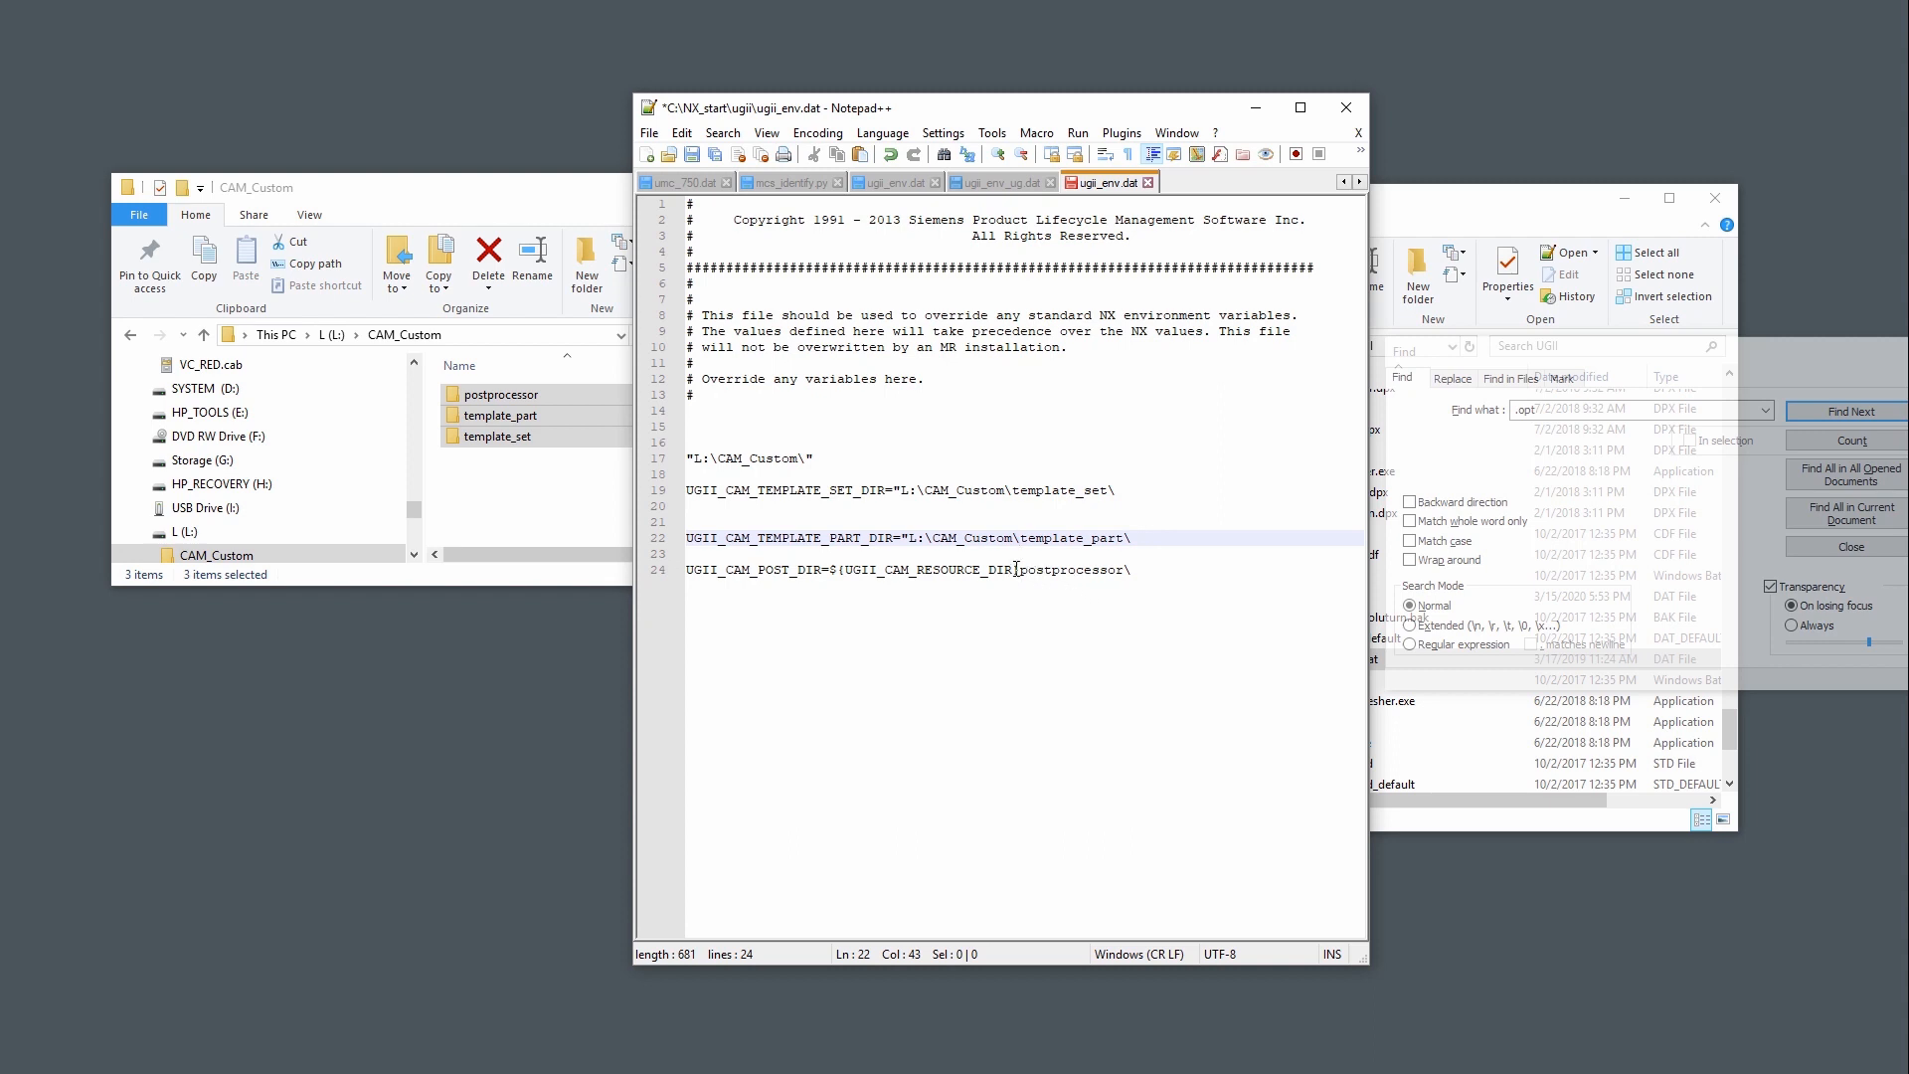
left_click_drag(1018, 570, 828, 574)
key("ctrl+v")
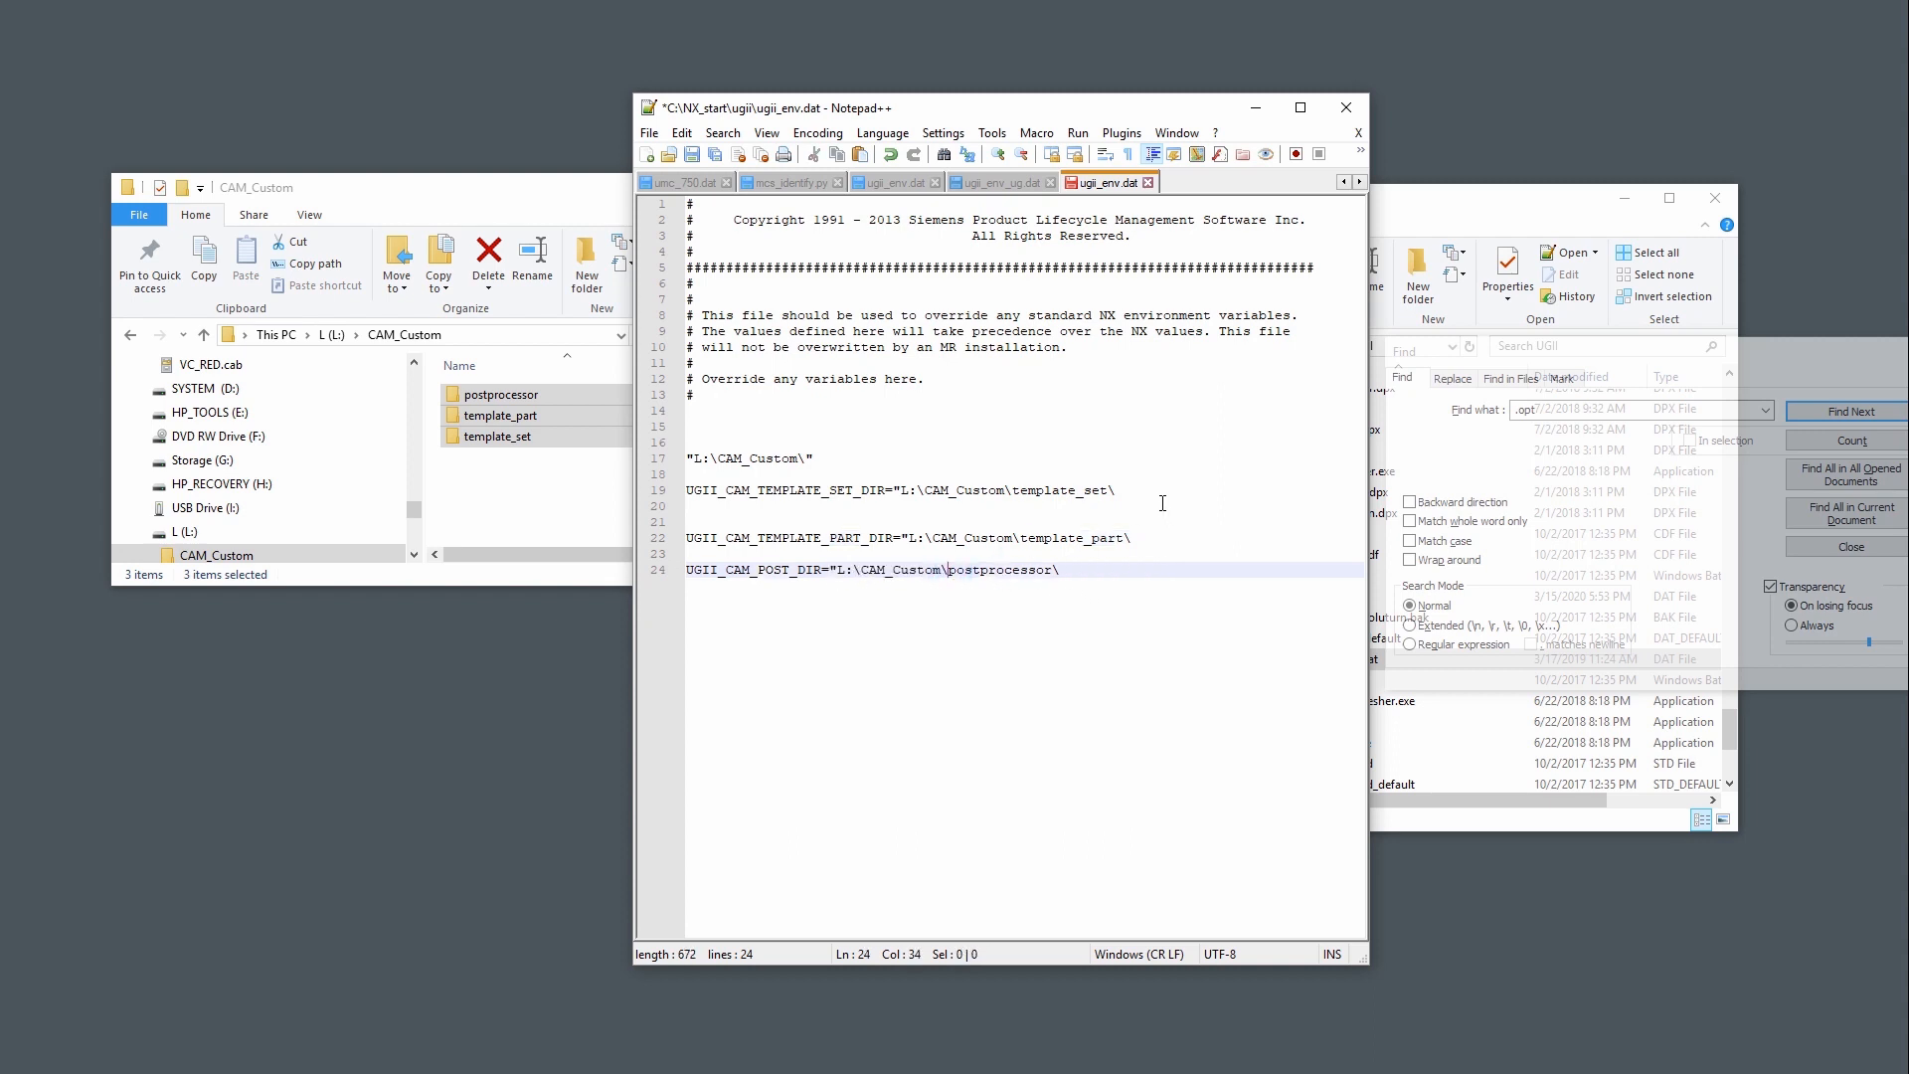
- Add a closing double quote to the template_set, template_part and postprocessor paths
left_click(1124, 490)
type("\"")
left_click(1161, 538)
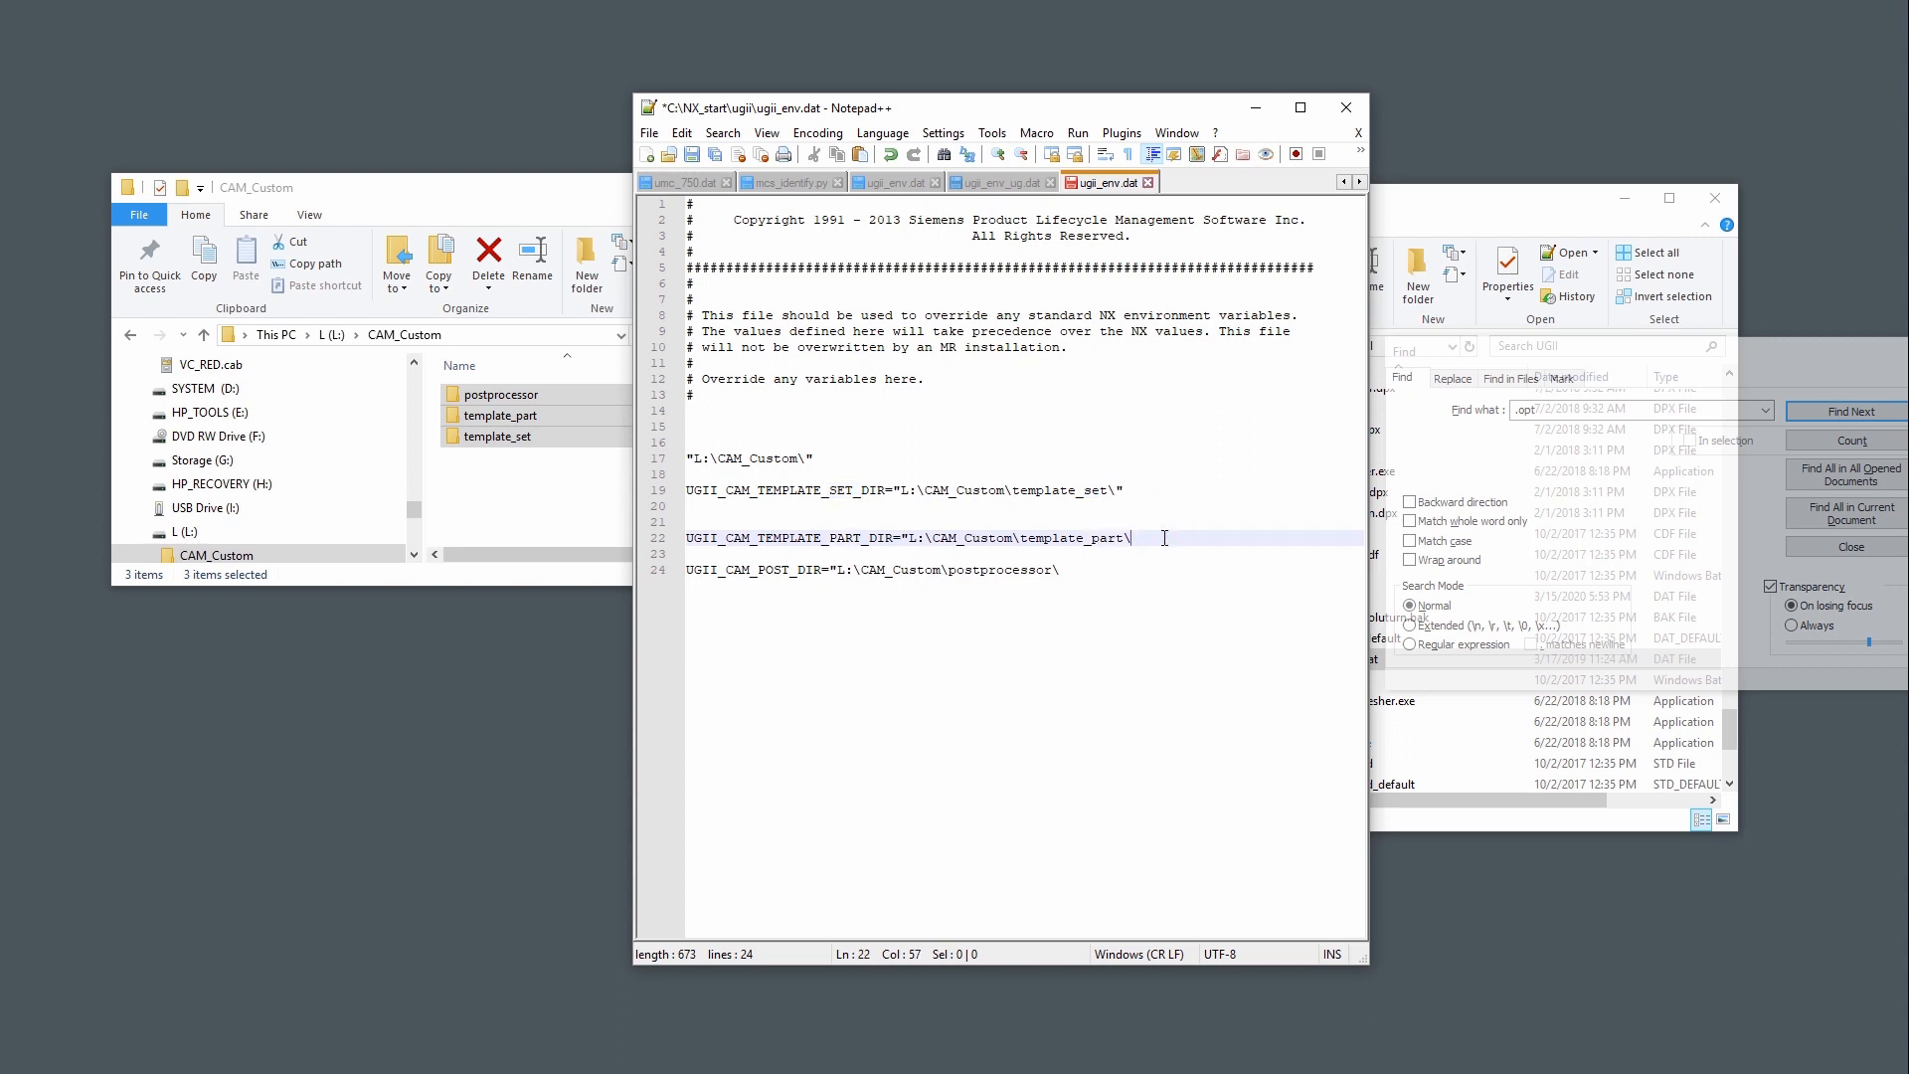
type("\"")
left_click(1101, 569)
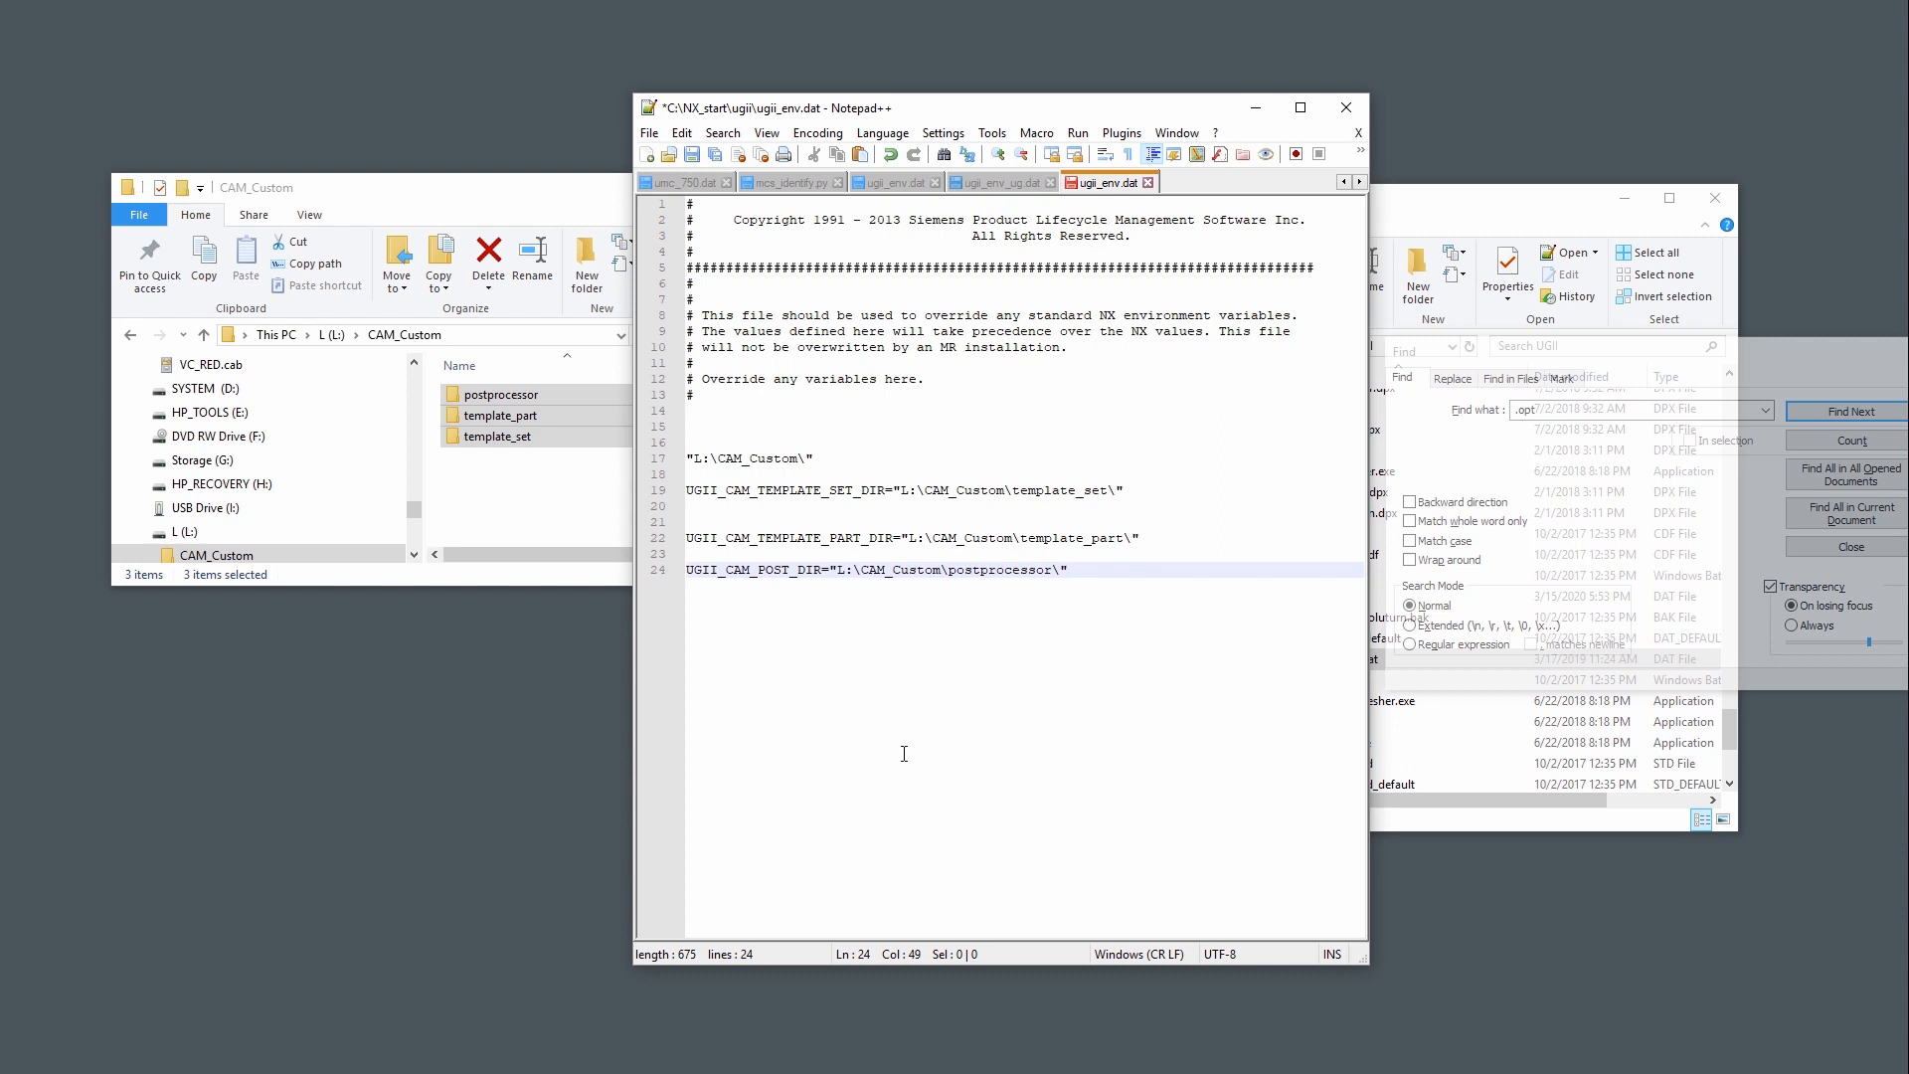
- Delete the leftover "L:\CAM_Custom\" text from line 17 of the custom ugii_env.dat
left_click_drag(852, 457, 646, 447)
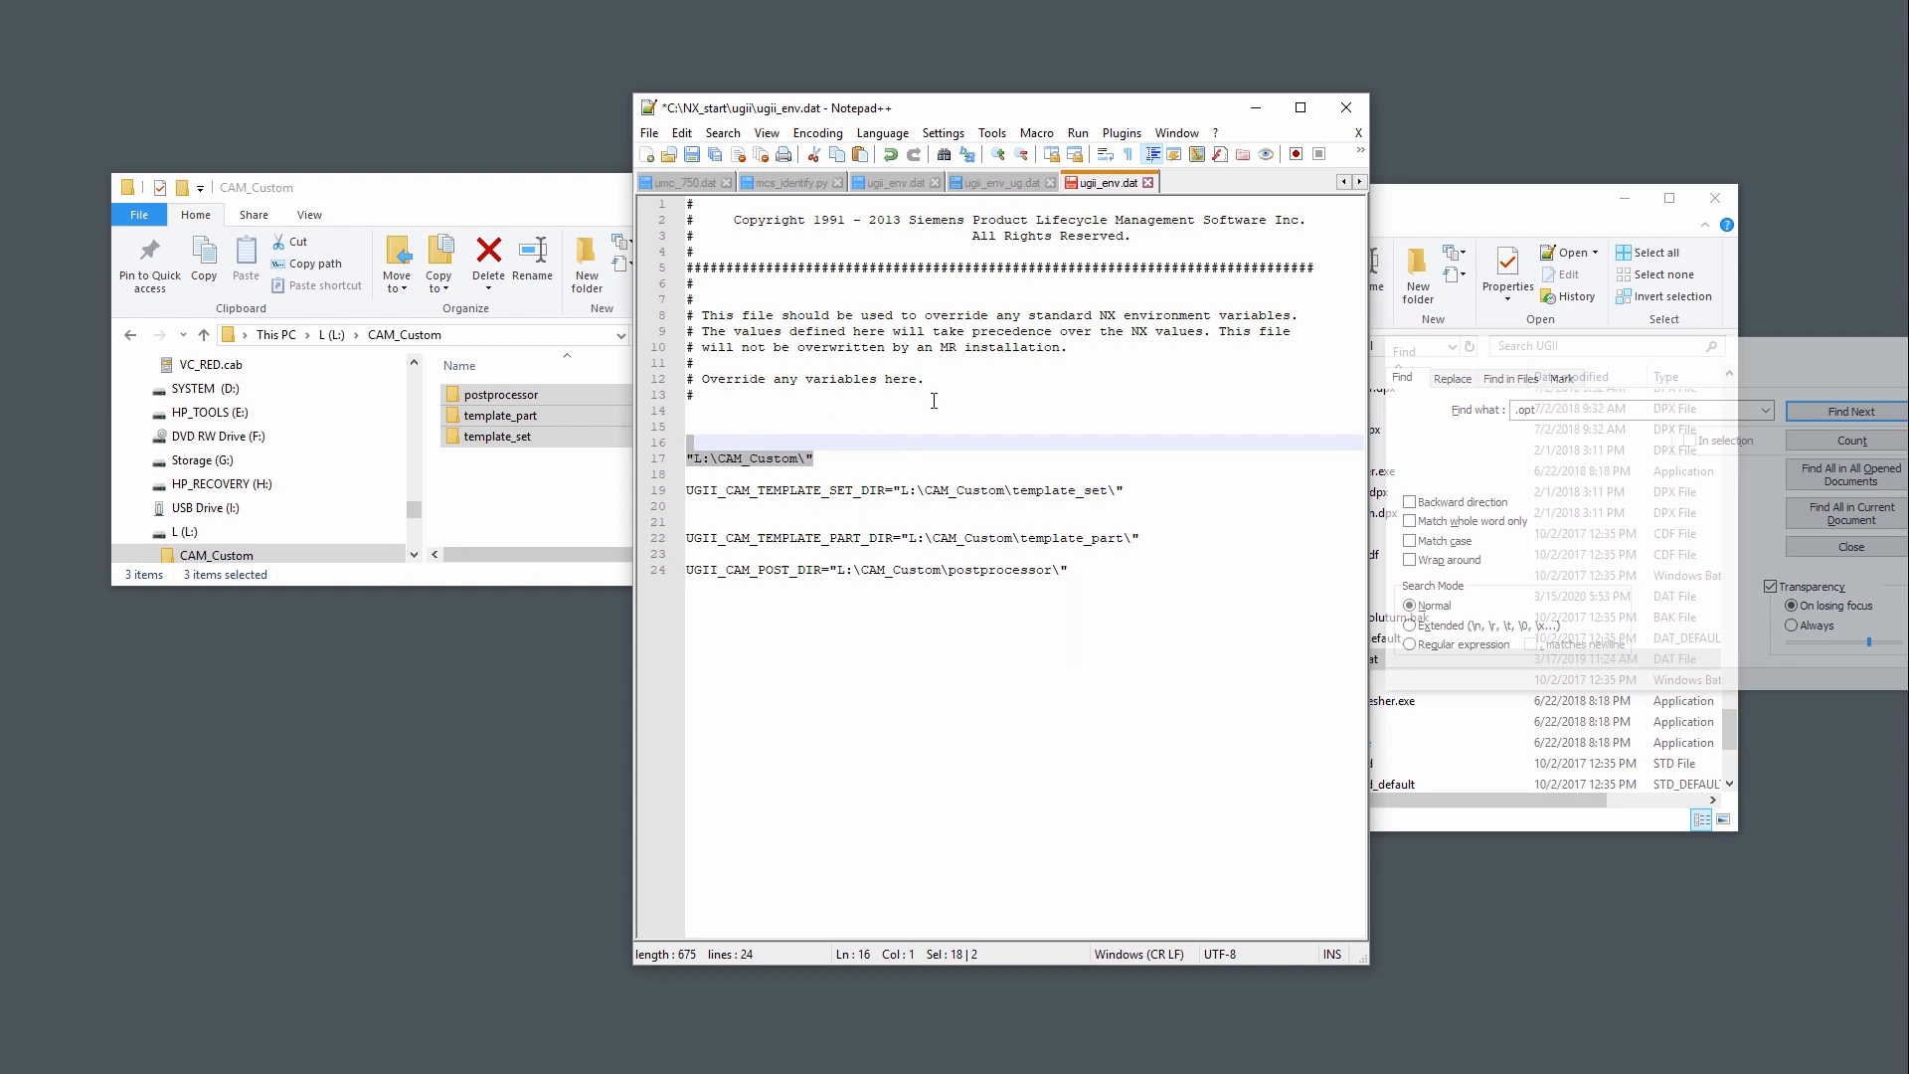
left_click_drag(838, 457, 692, 457)
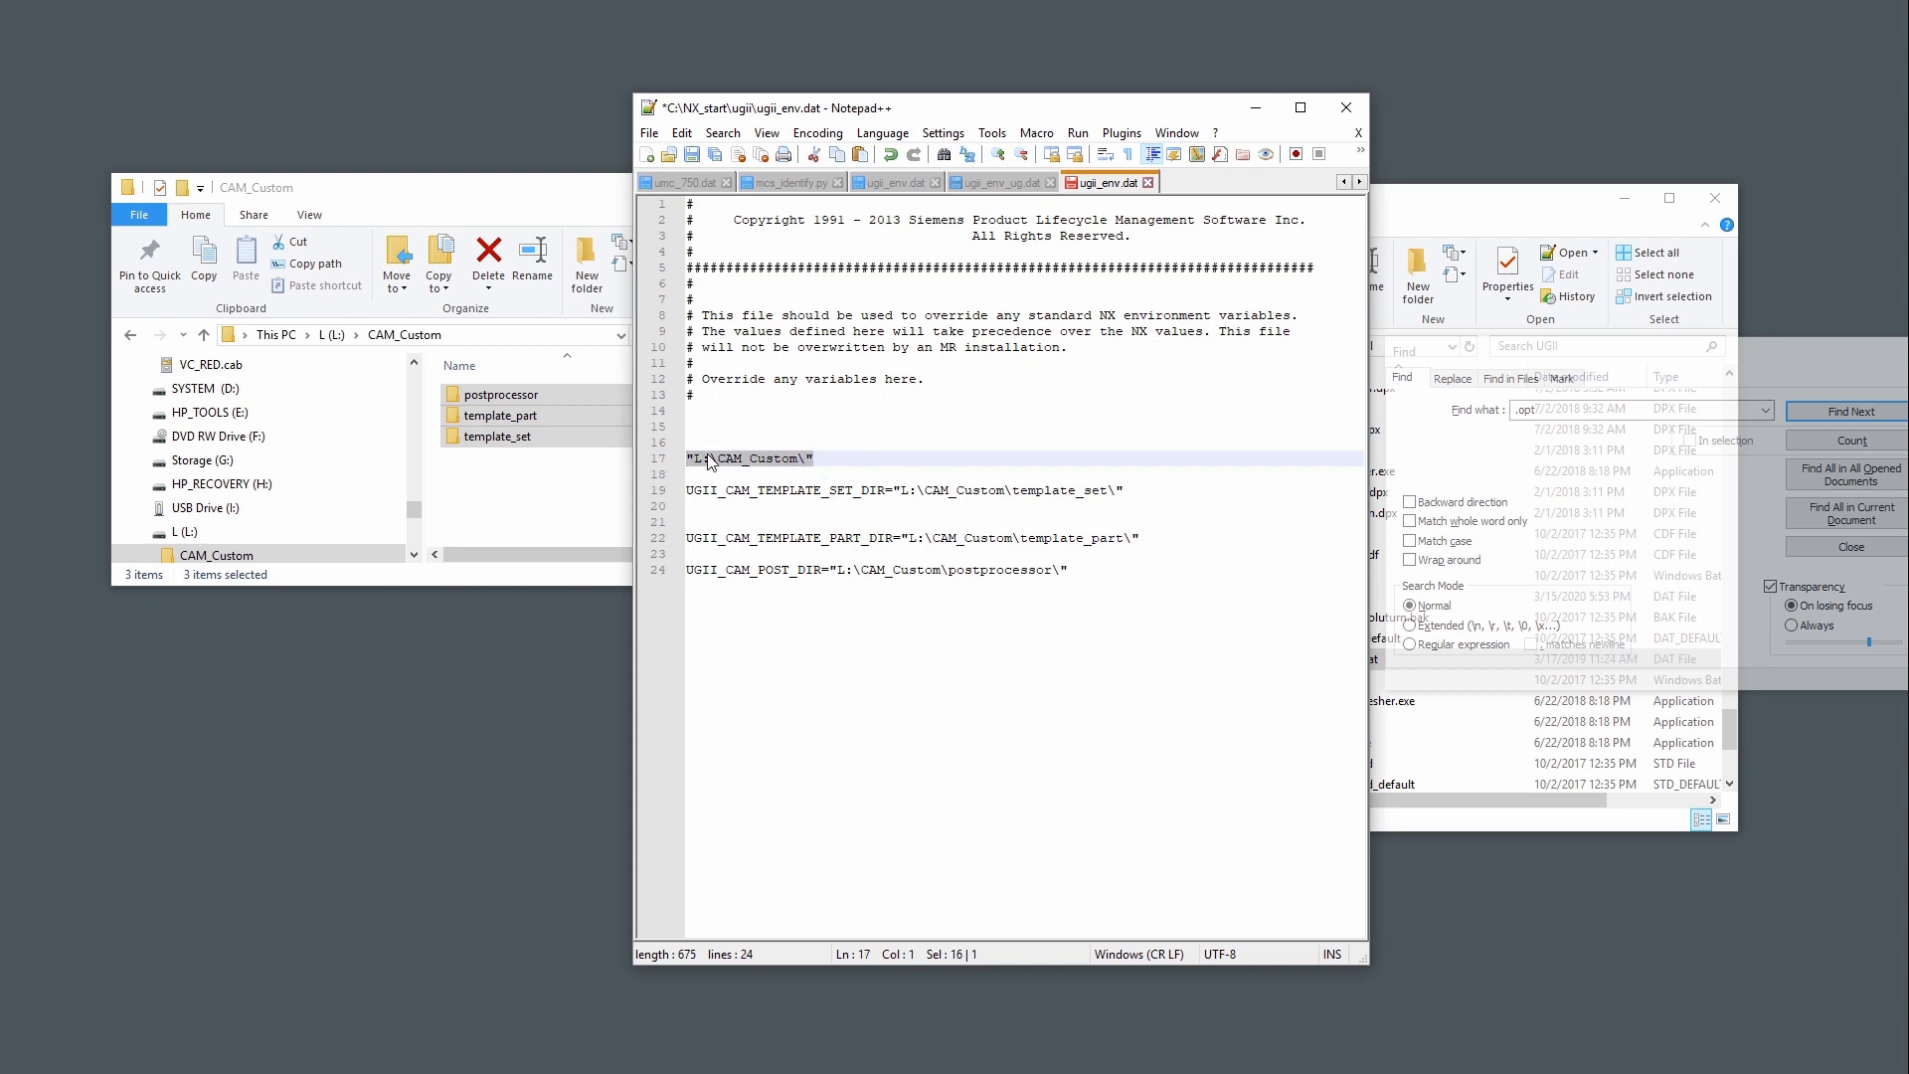
key("Delete")
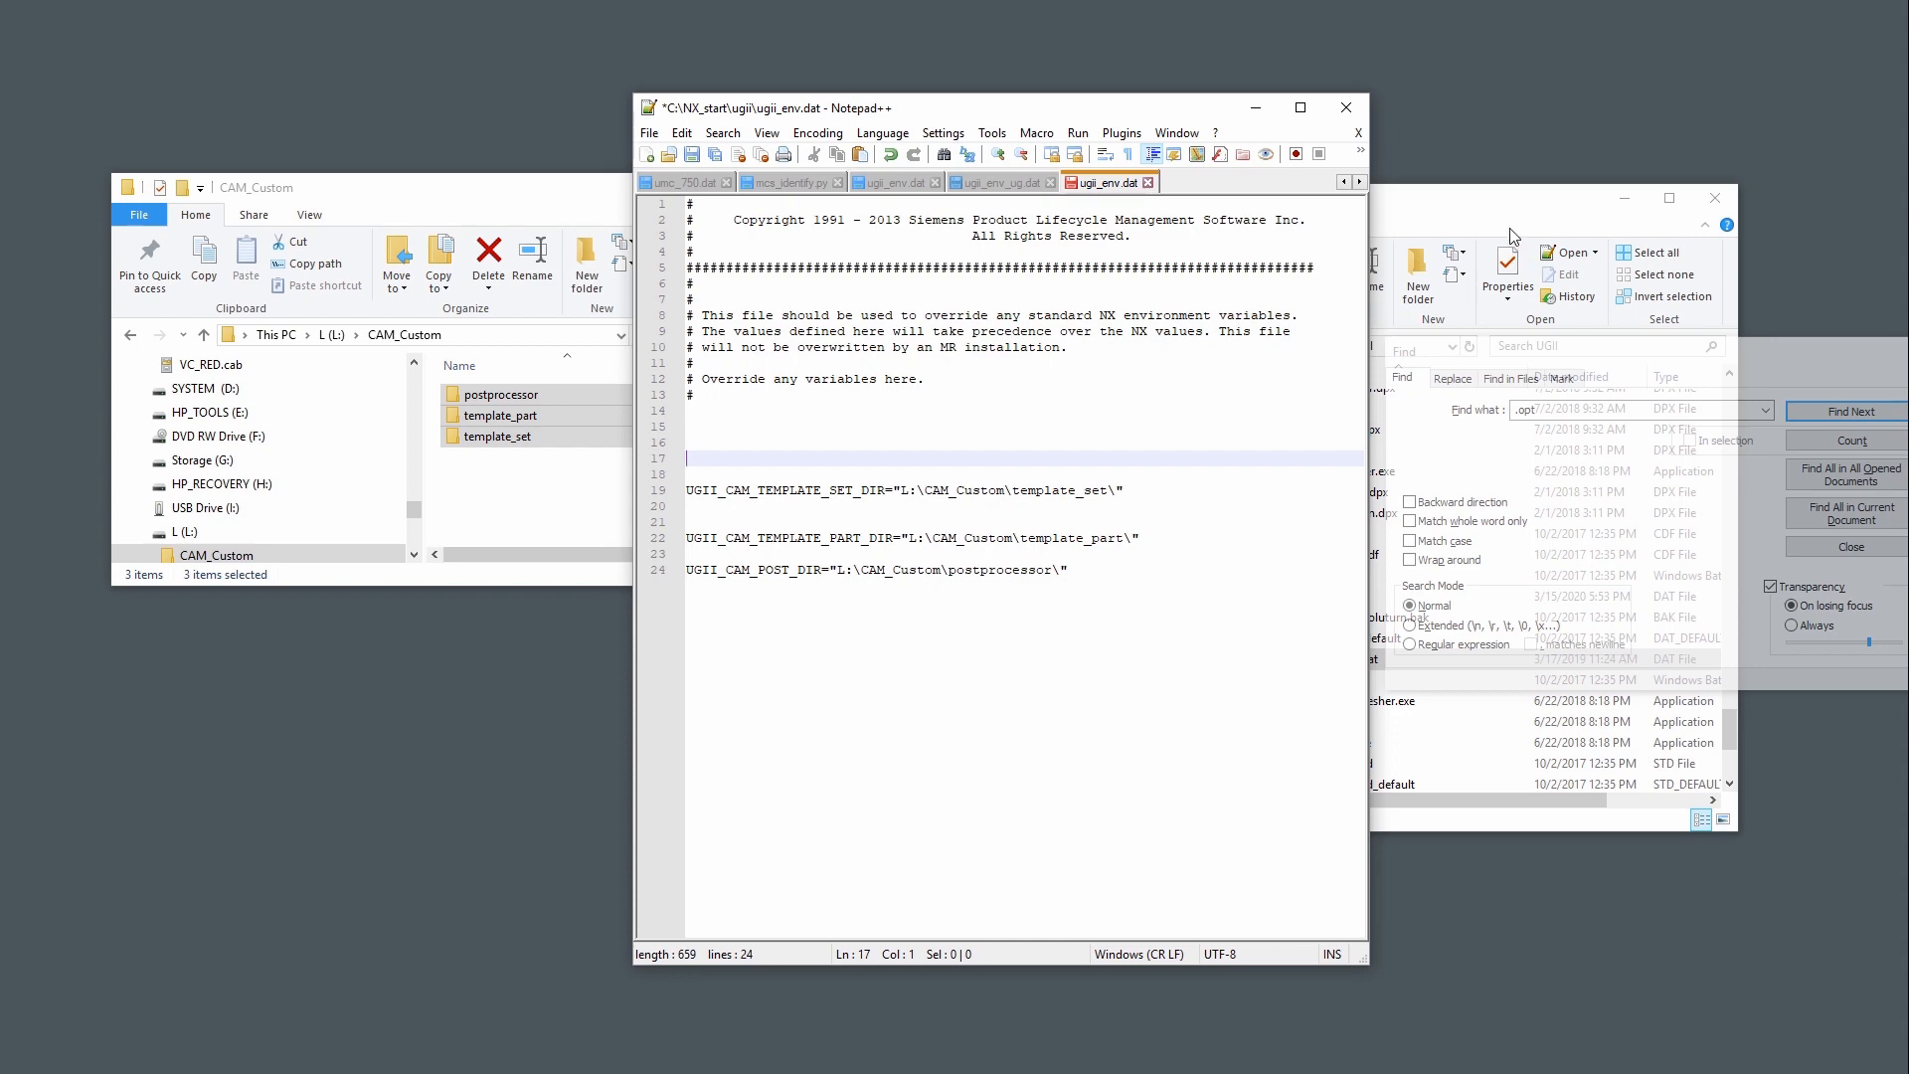
- Bring up the UGII folder window and go up to the NX12.0 installation folder to view its contents
left_click(1512, 195)
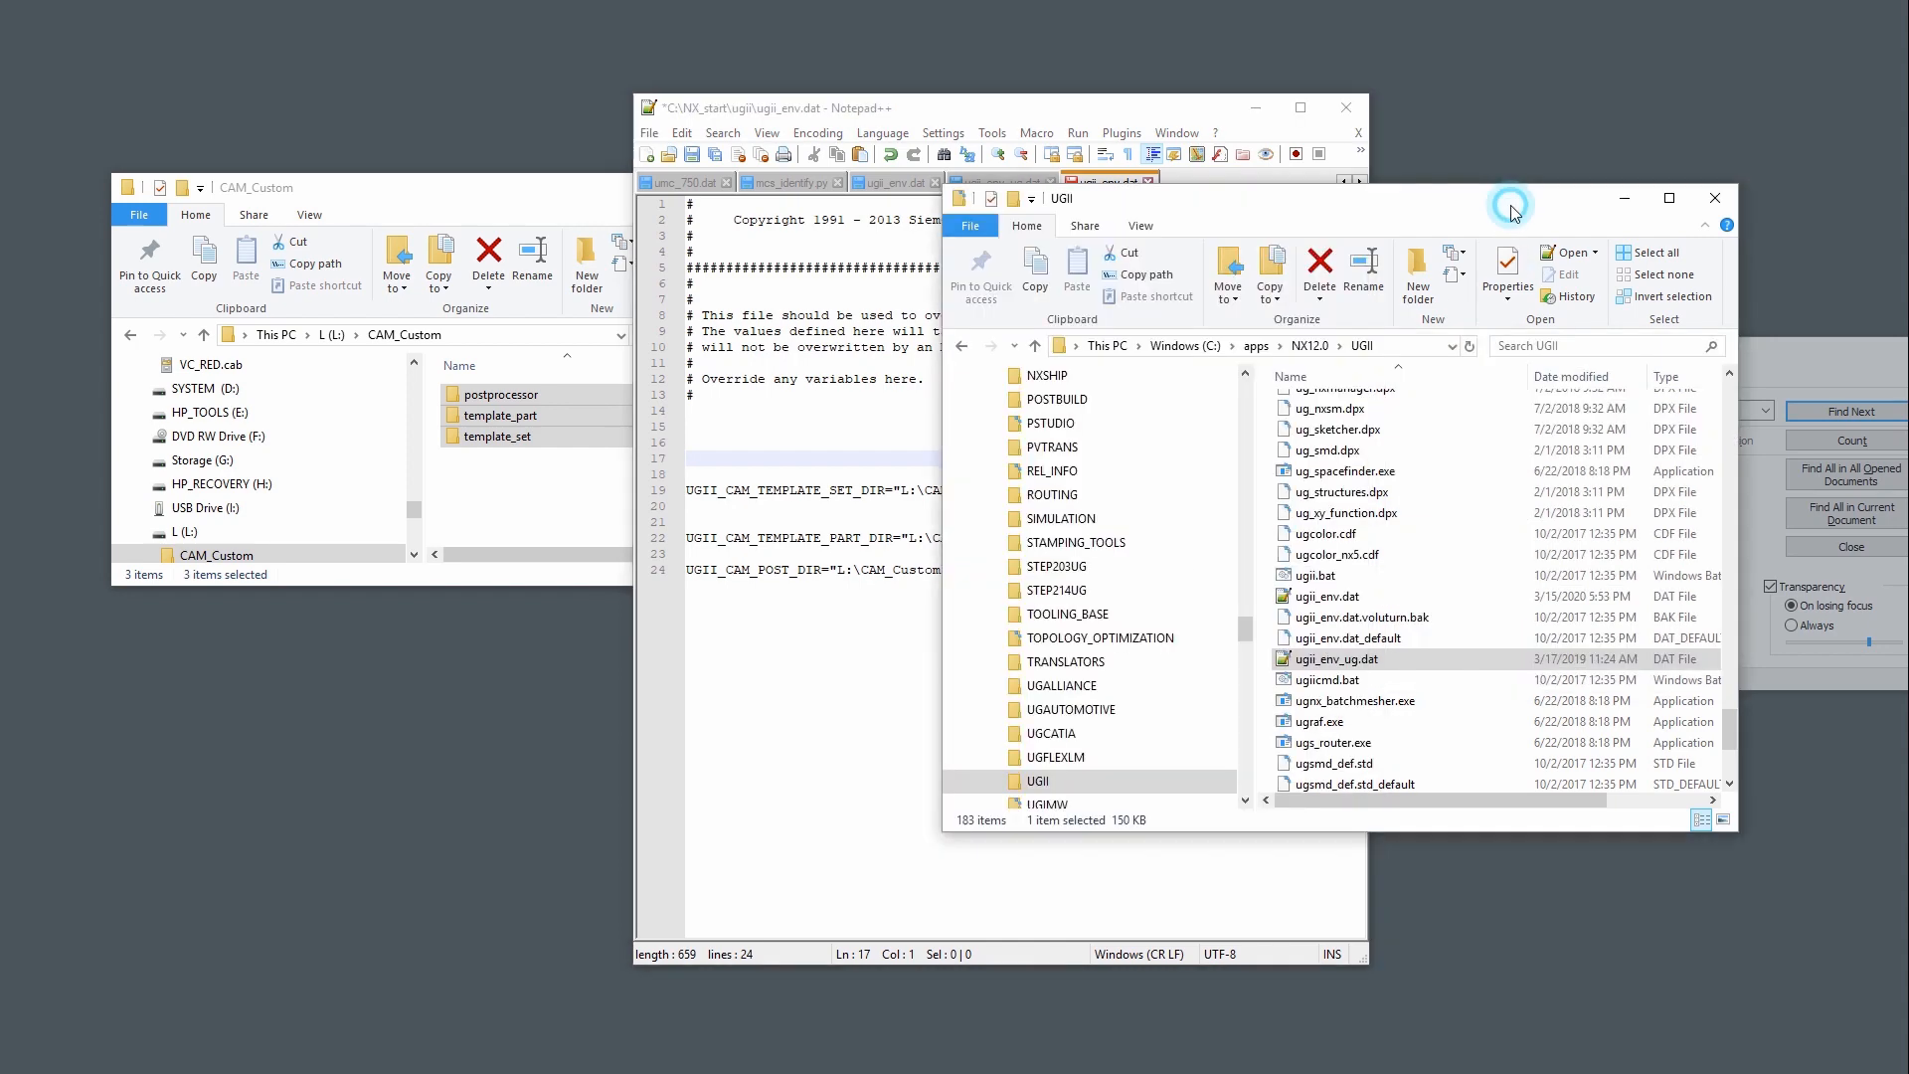
left_click(1315, 348)
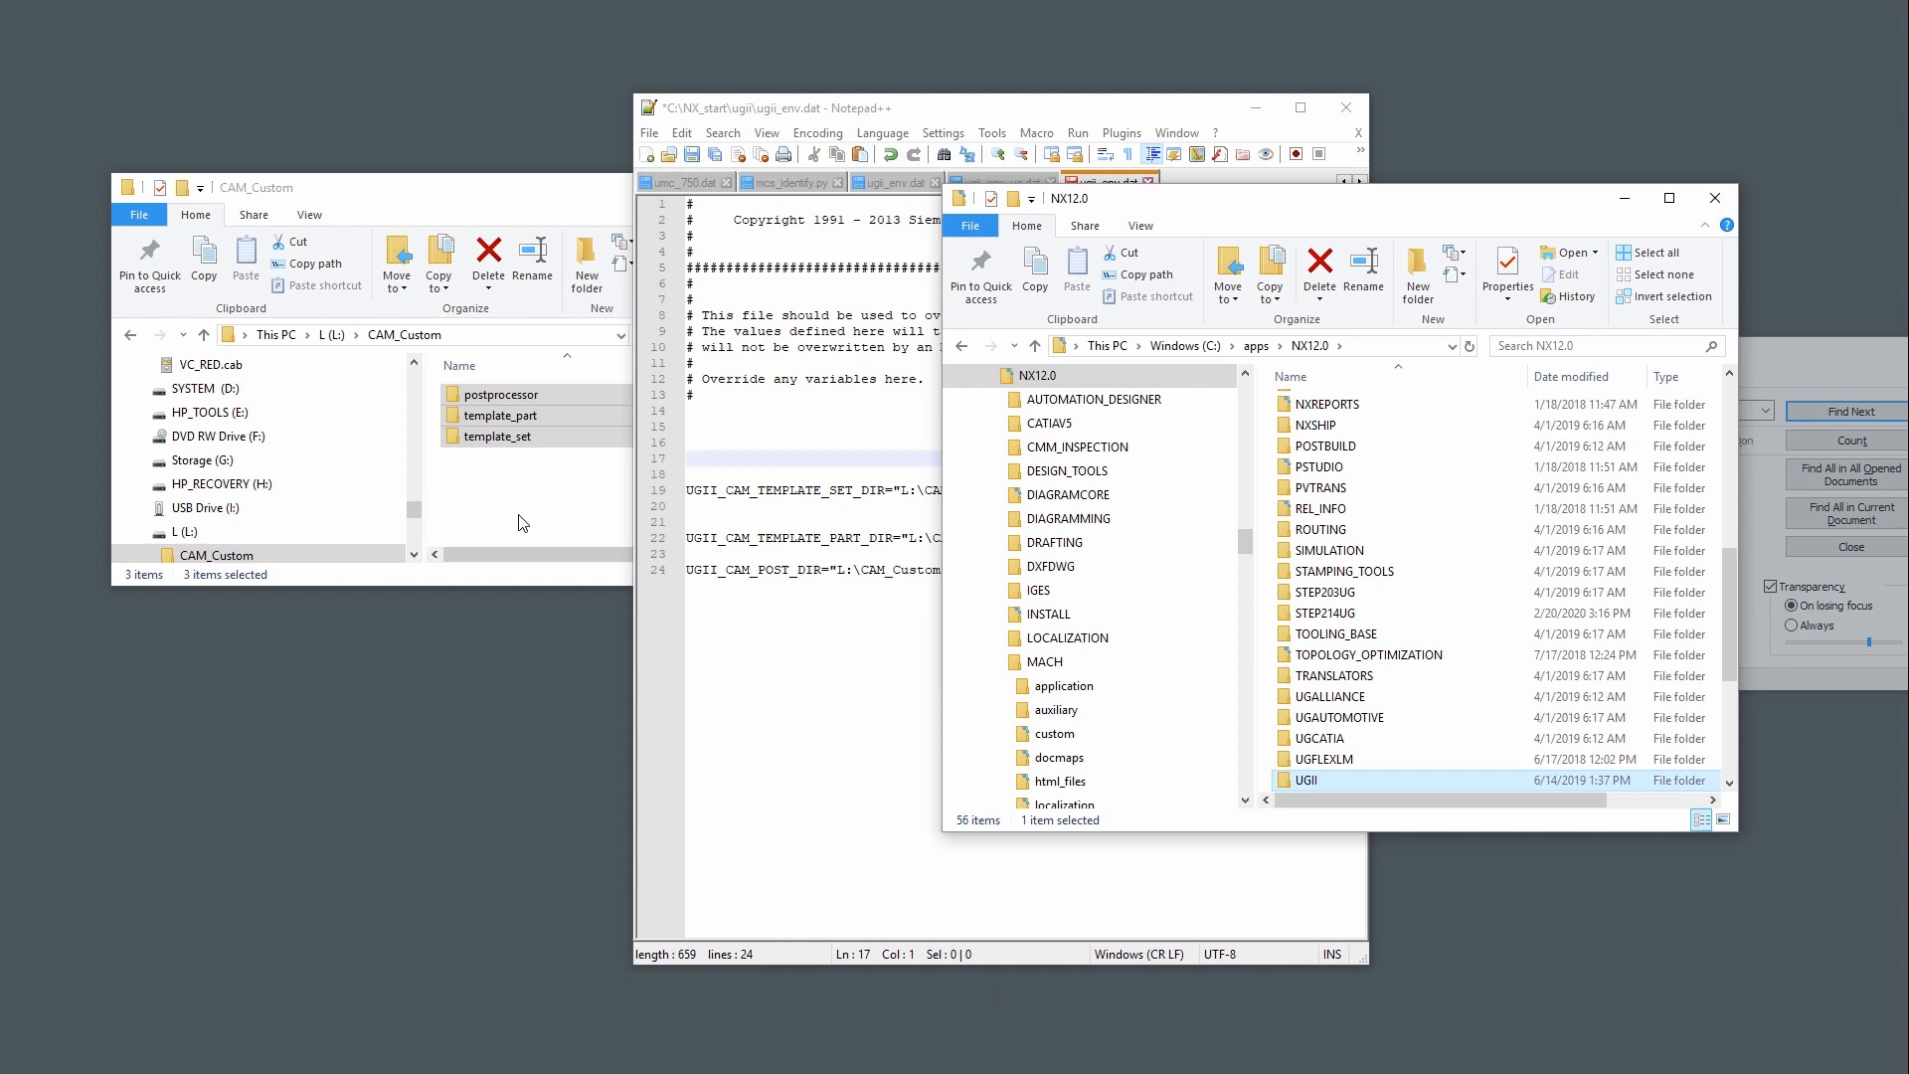
- Return to the custom ugii_env.dat and comment out the UGII_CAM_TEMPLATE_SET_DIR line with a leading #
left_click(803, 648)
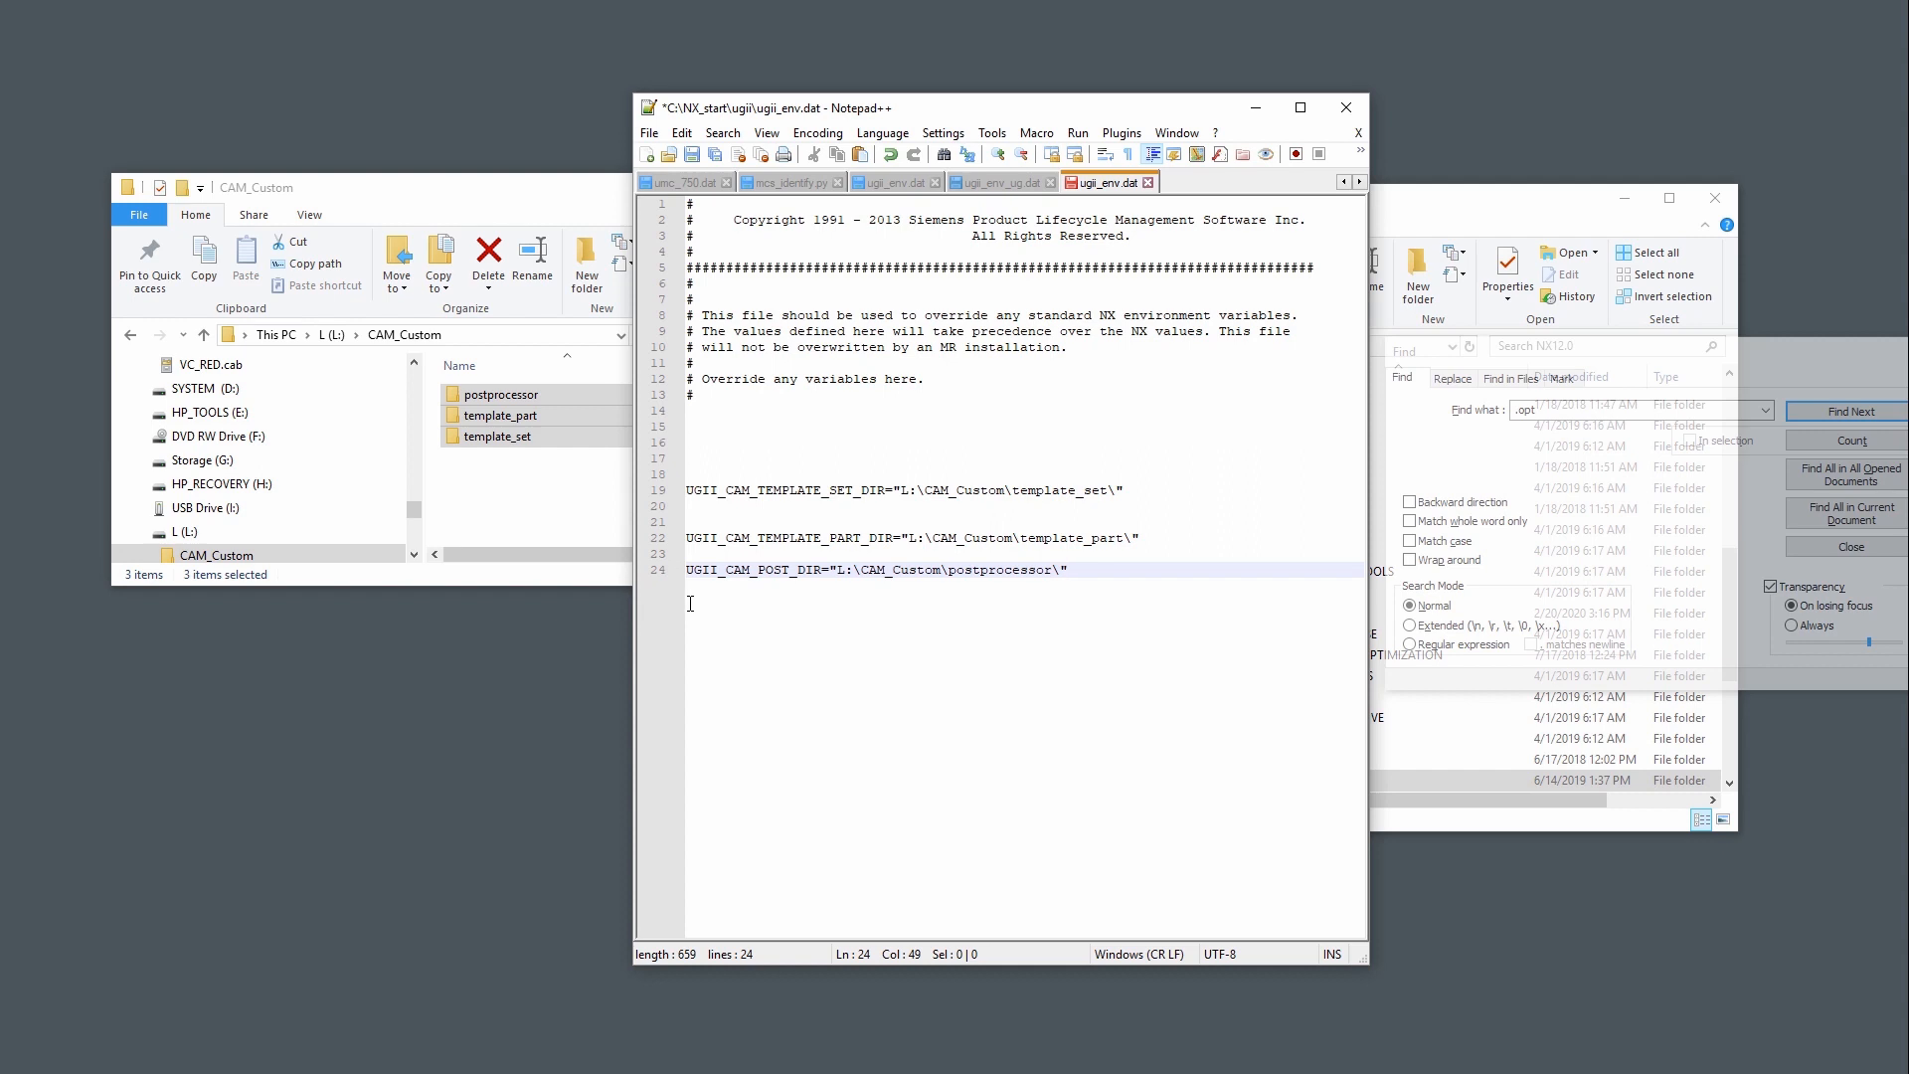
left_click(690, 489)
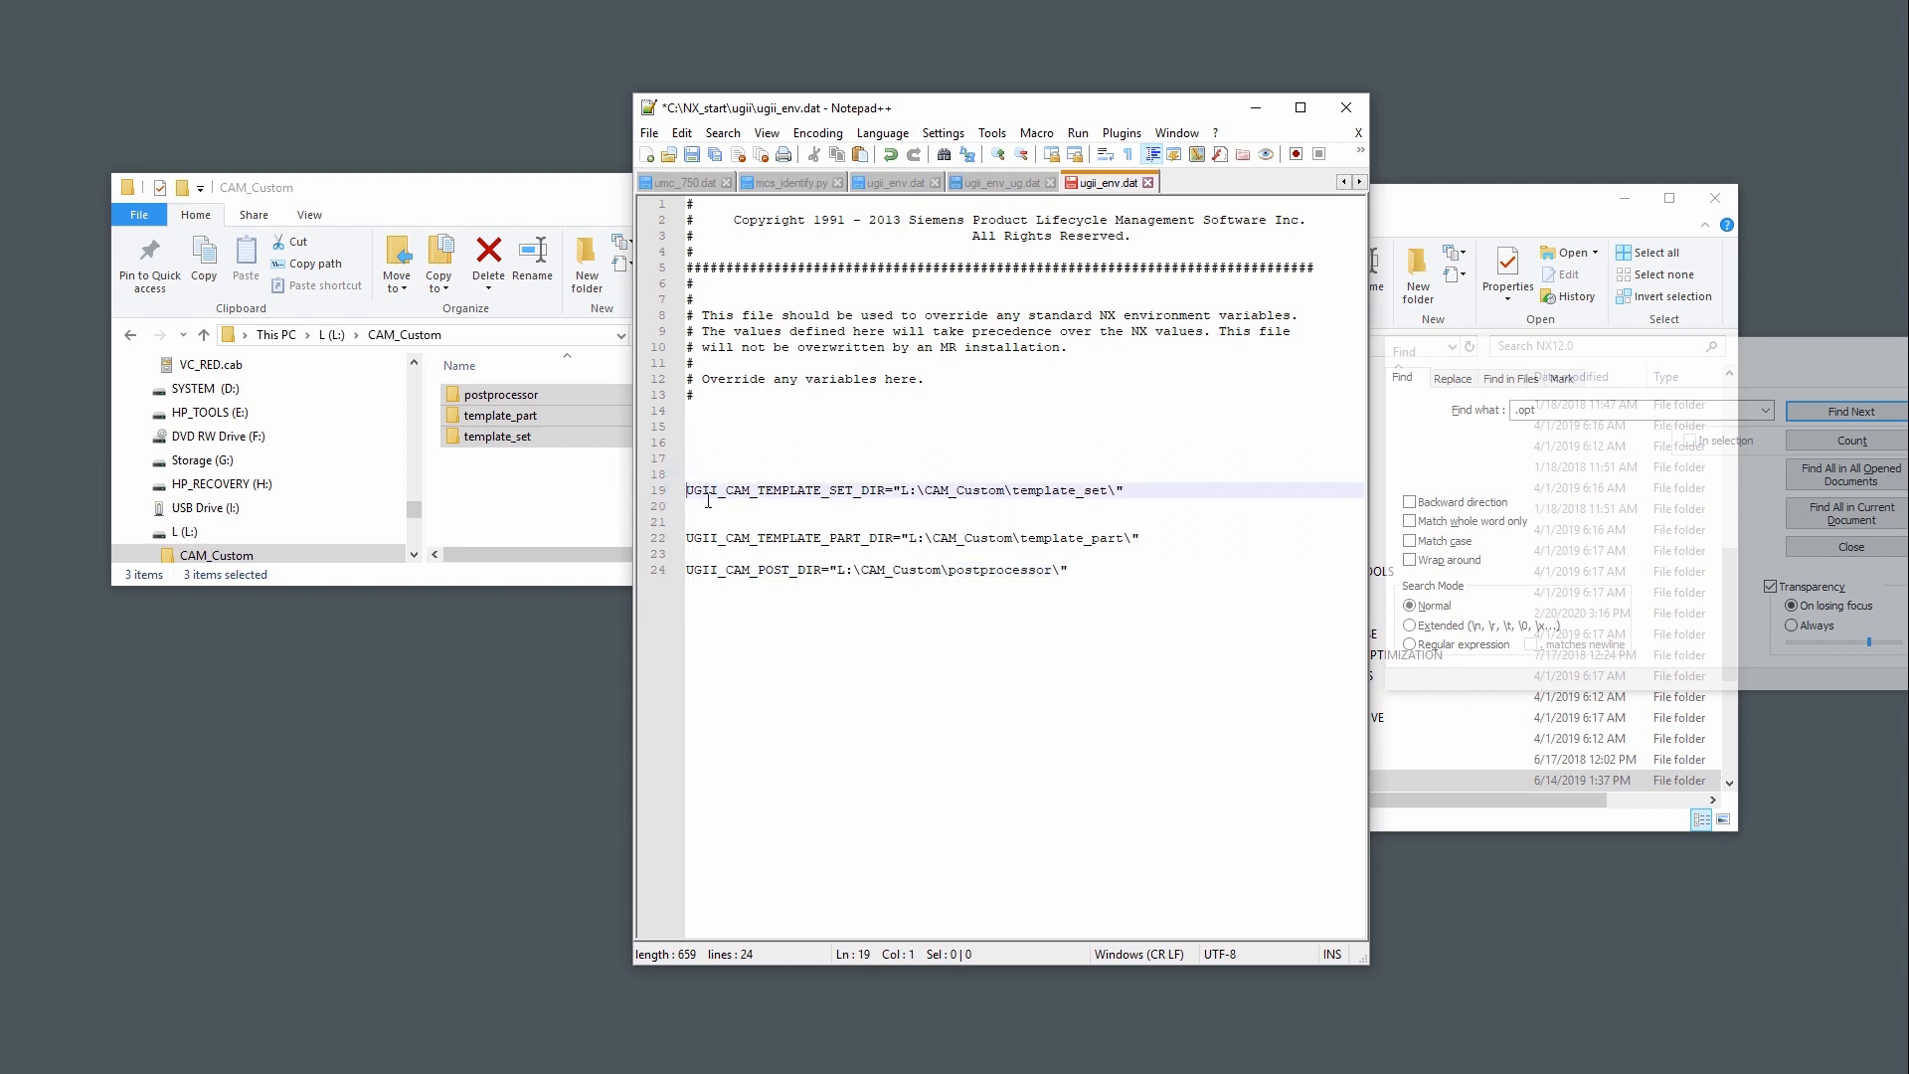
type("#")
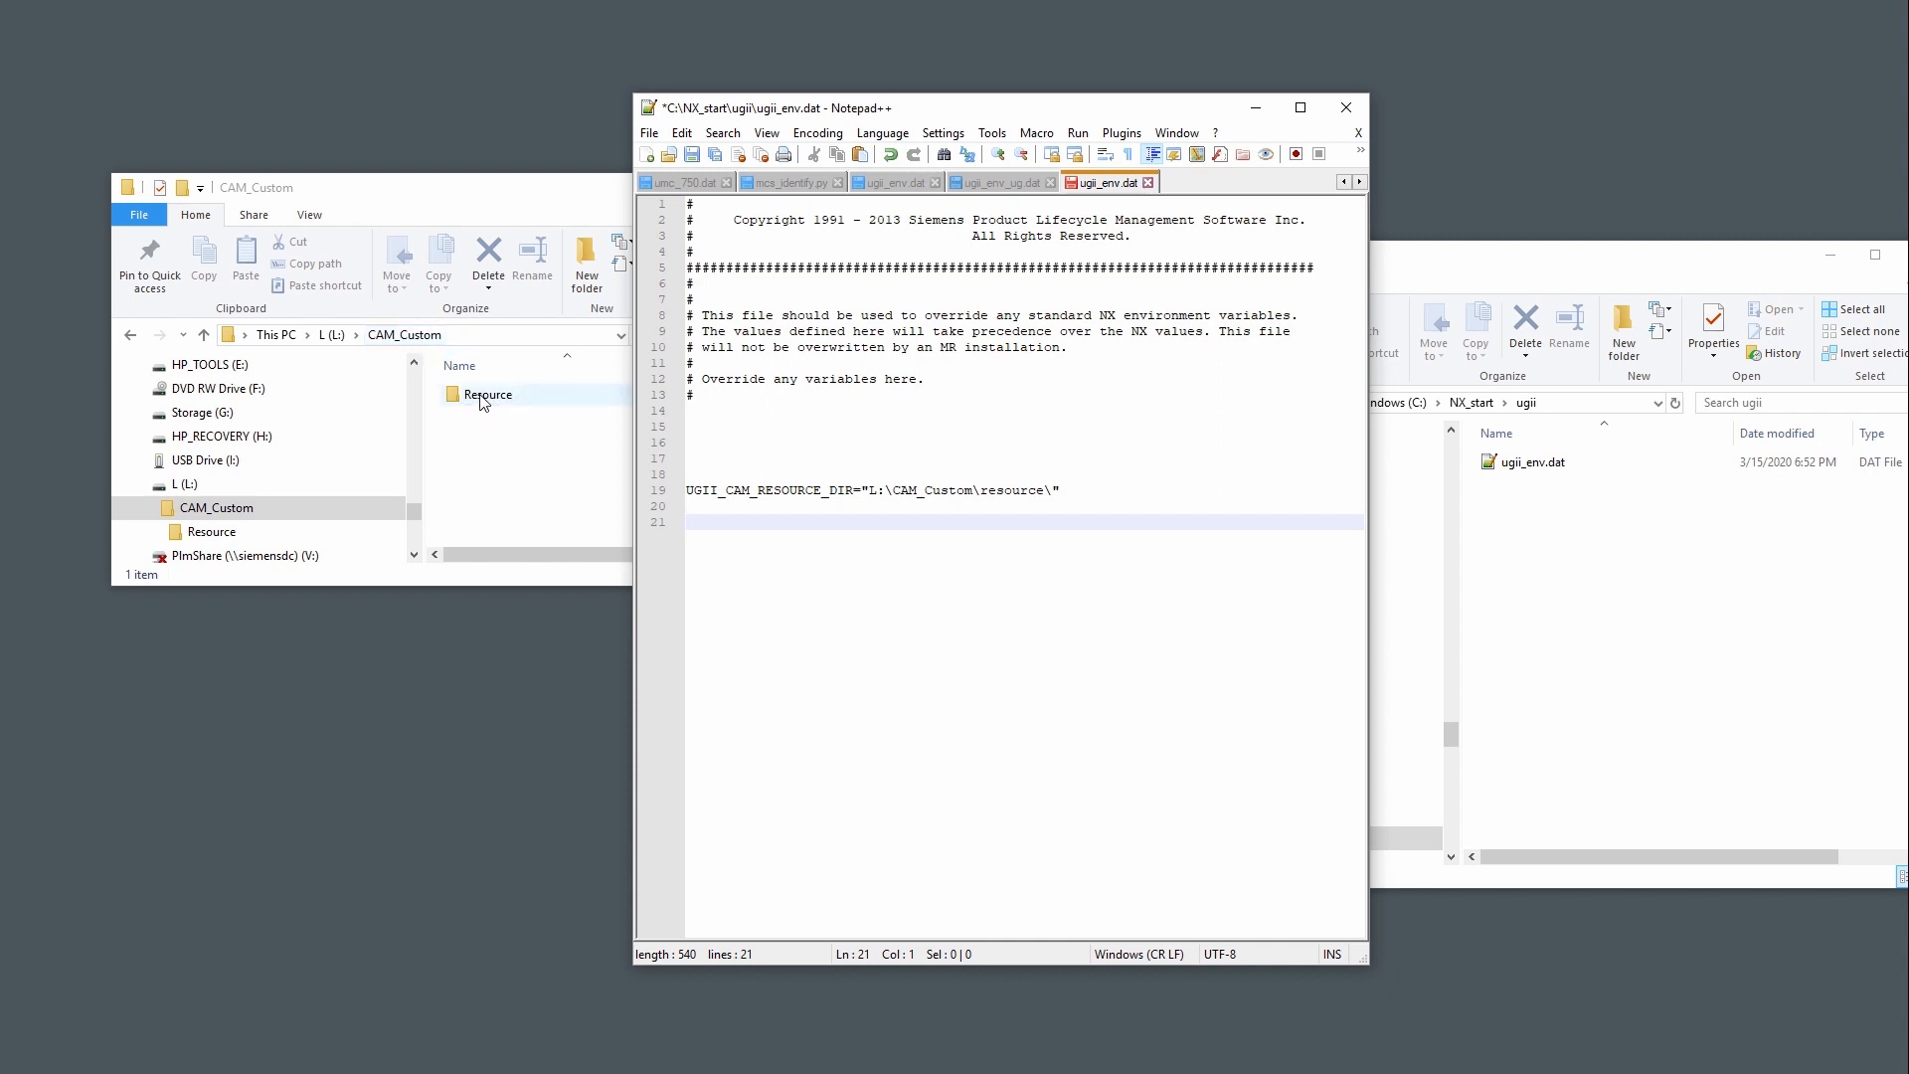
left_click_drag(1006, 118, 831, 121)
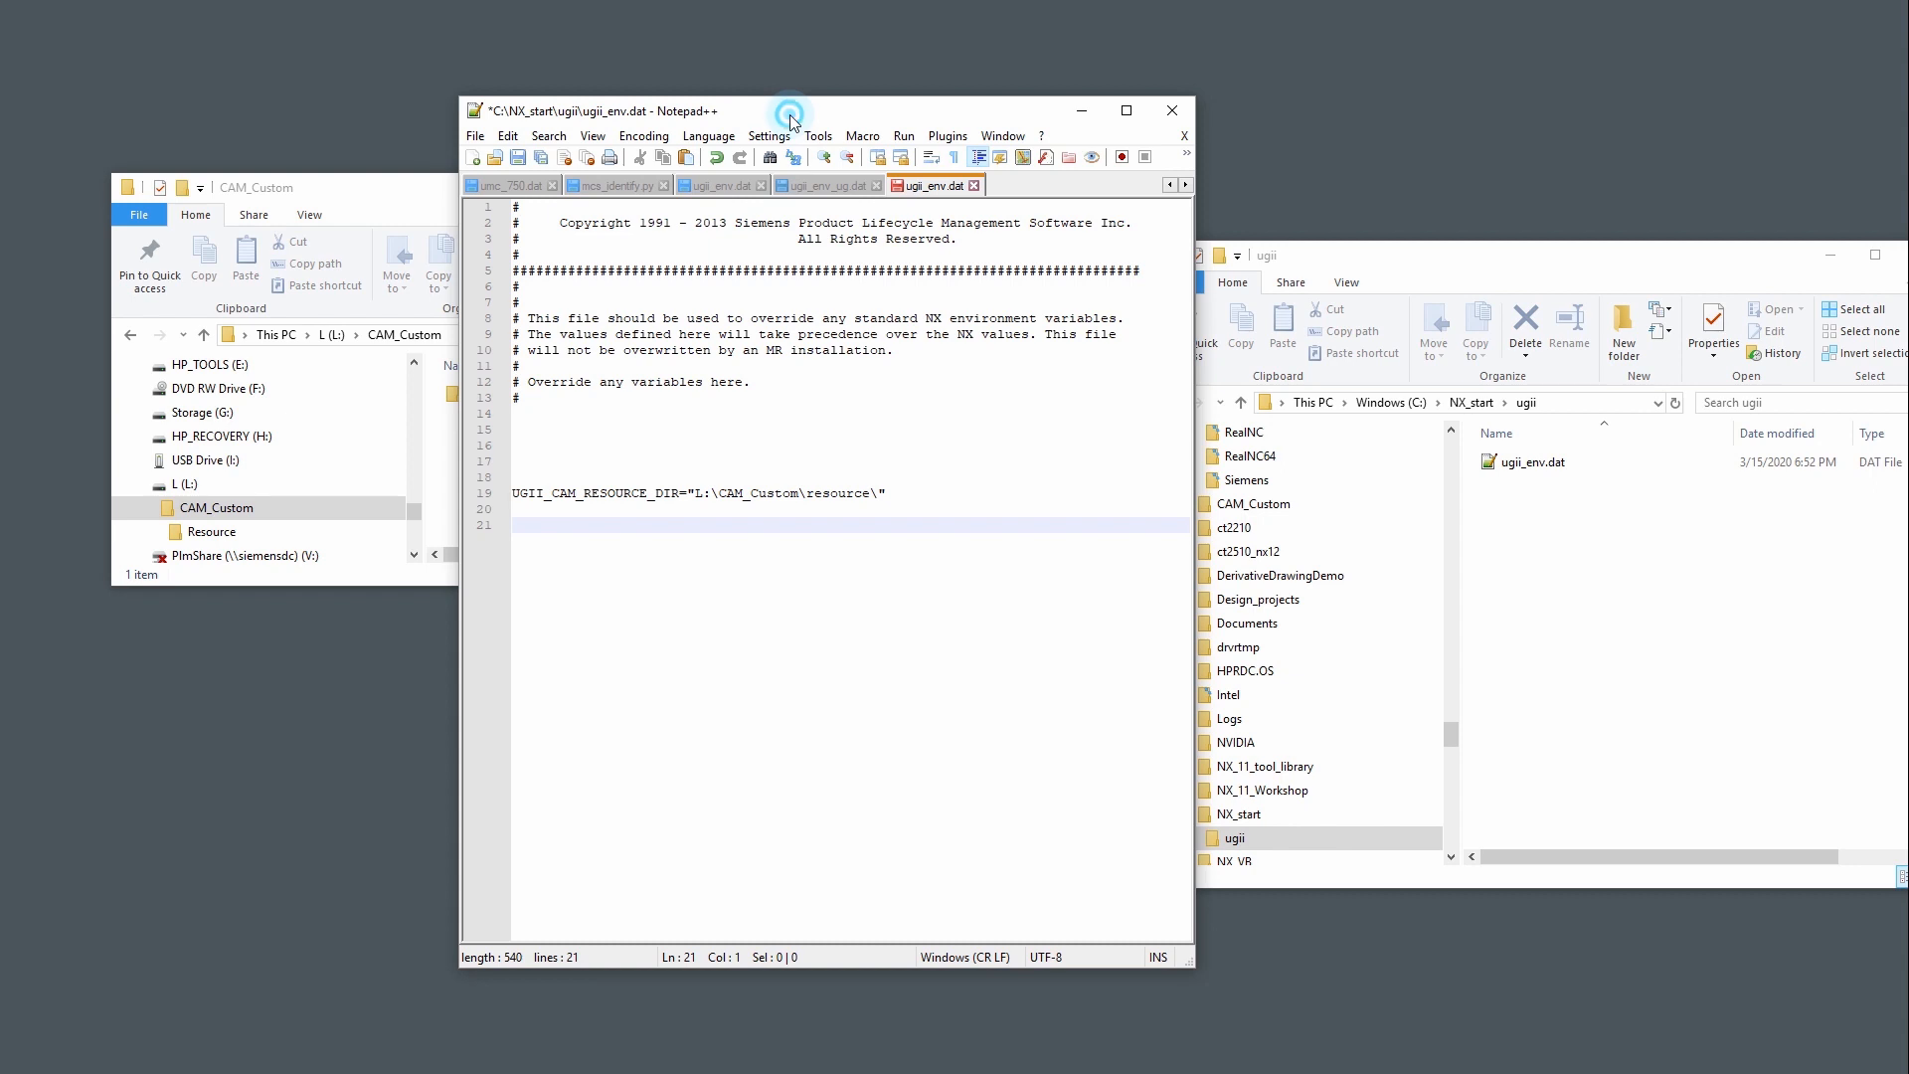
left_click_drag(796, 119, 1003, 126)
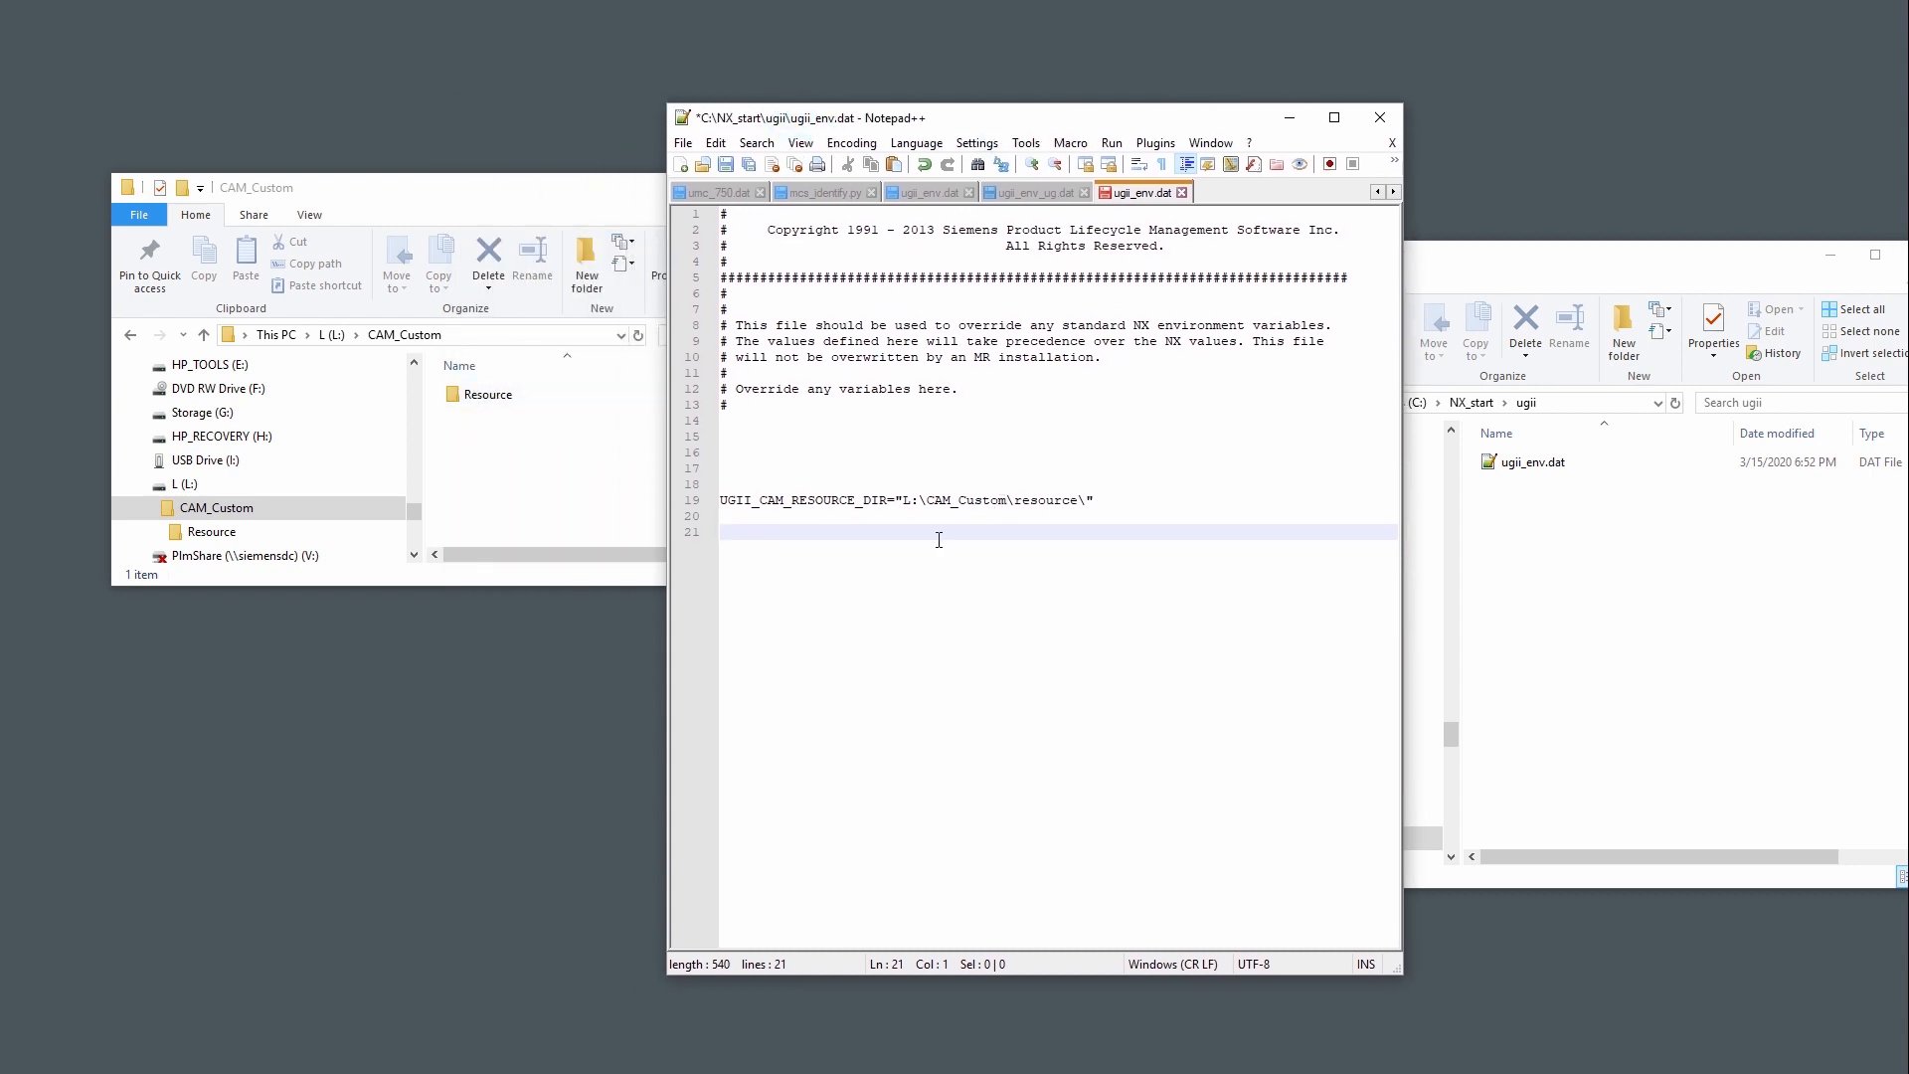
left_click_drag(1007, 121, 833, 107)
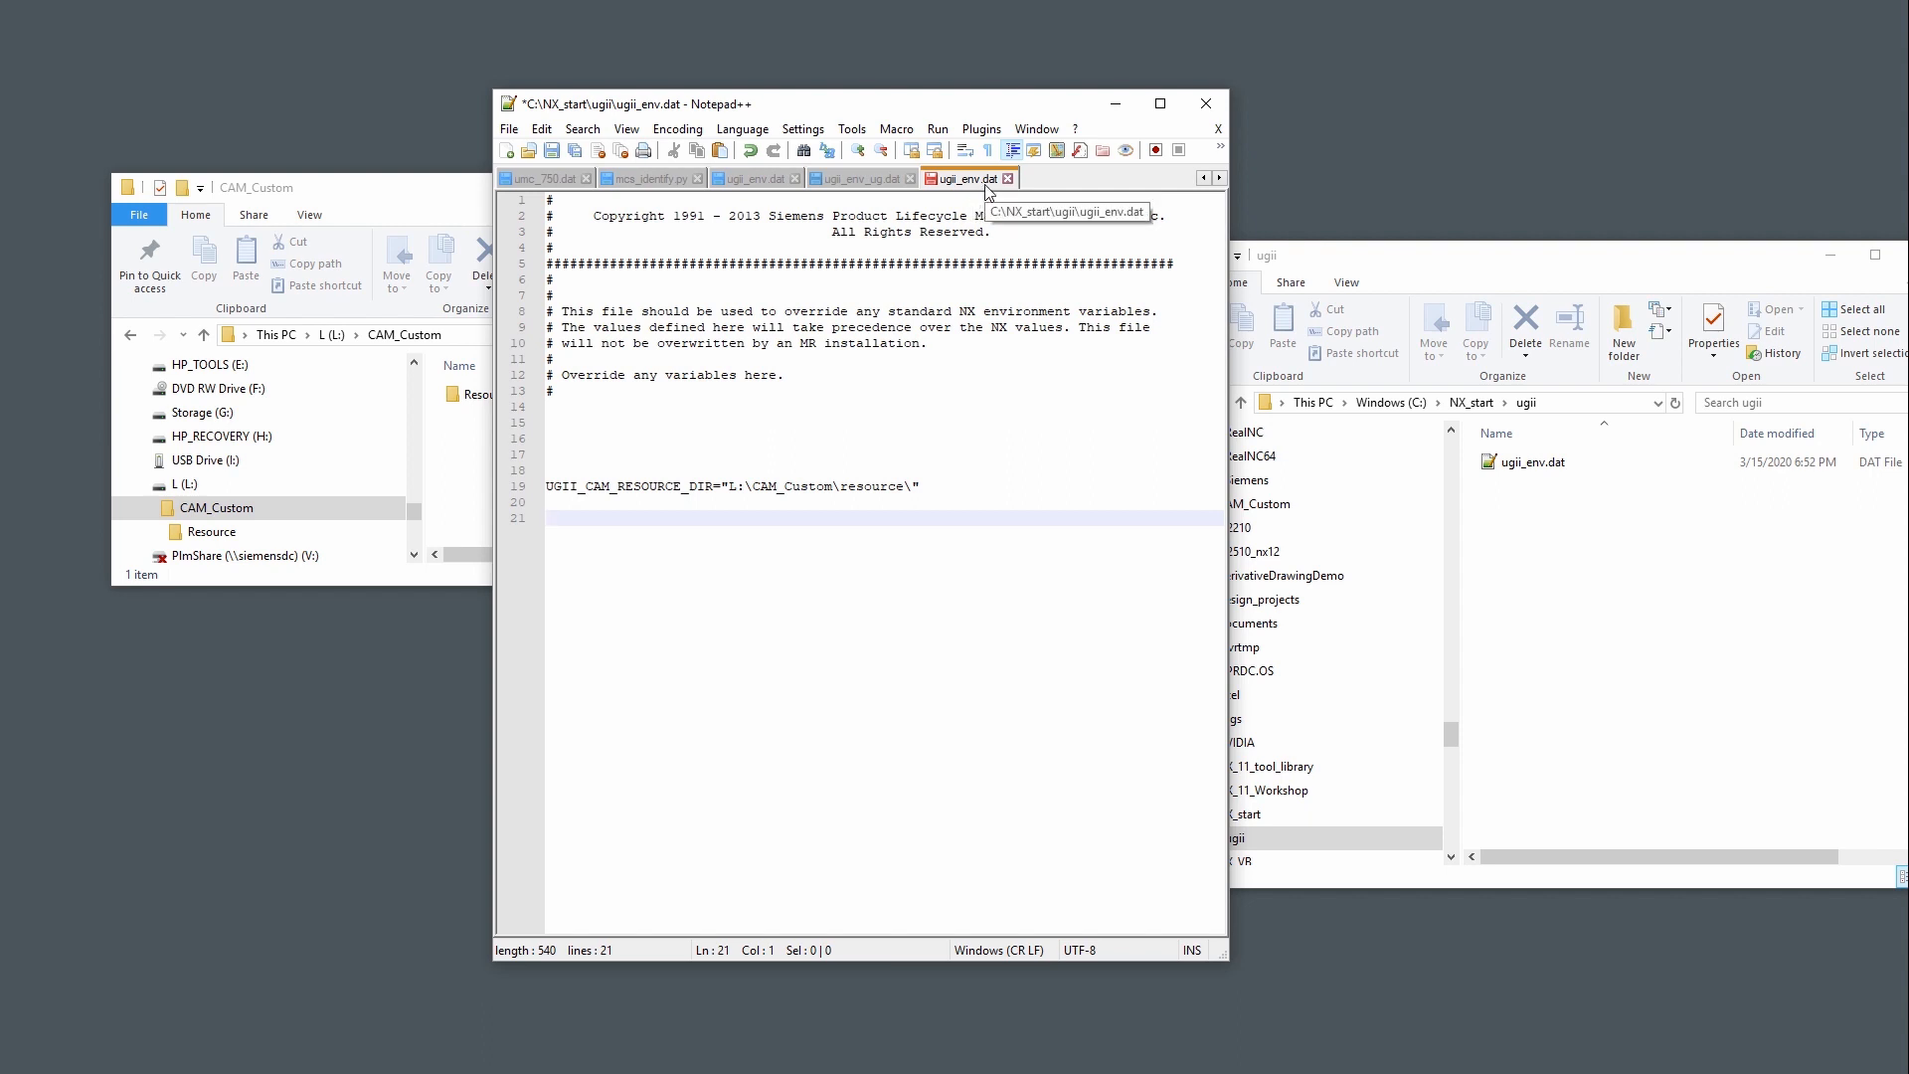
- Bring the NX_start\ugii folder window forward, and minimize it and the text editor to uncover the desktop shortcuts
left_click_drag(1491, 261, 938, 274)
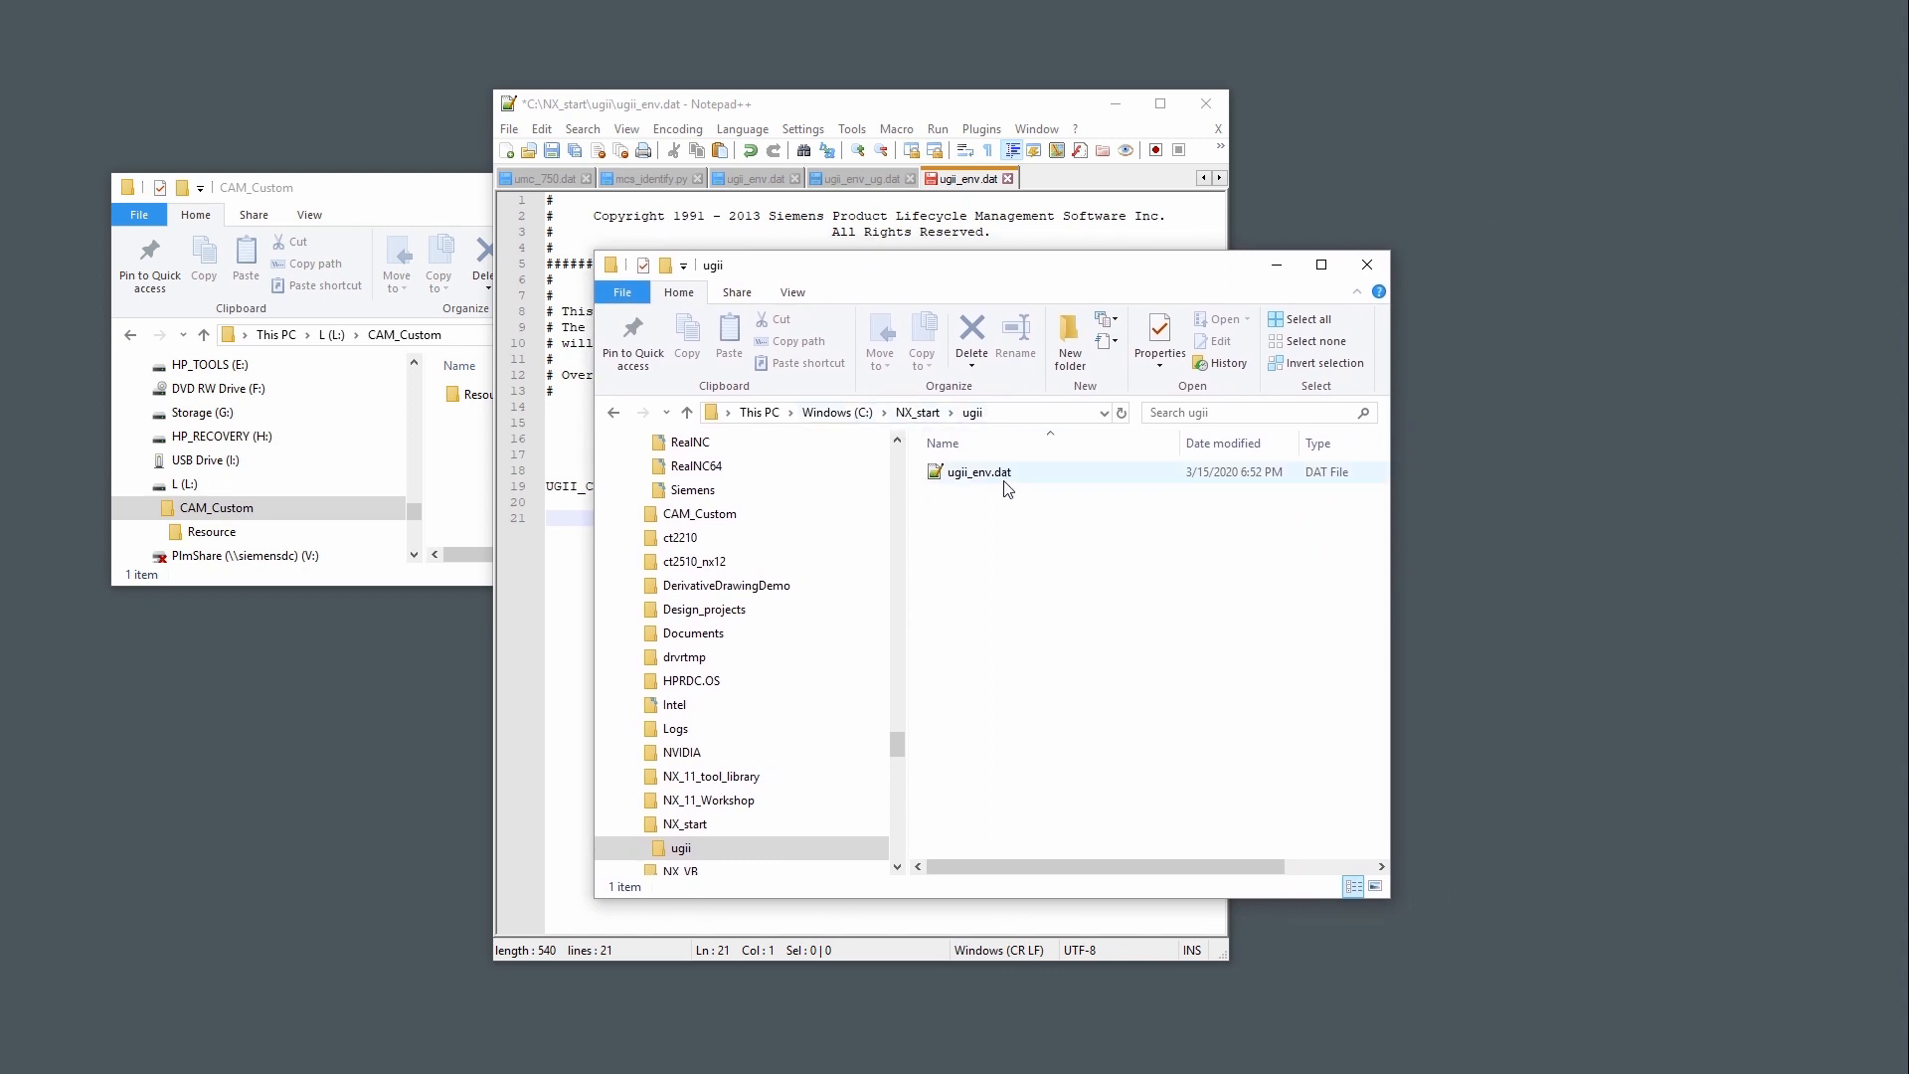
left_click(1115, 104)
left_click(1276, 265)
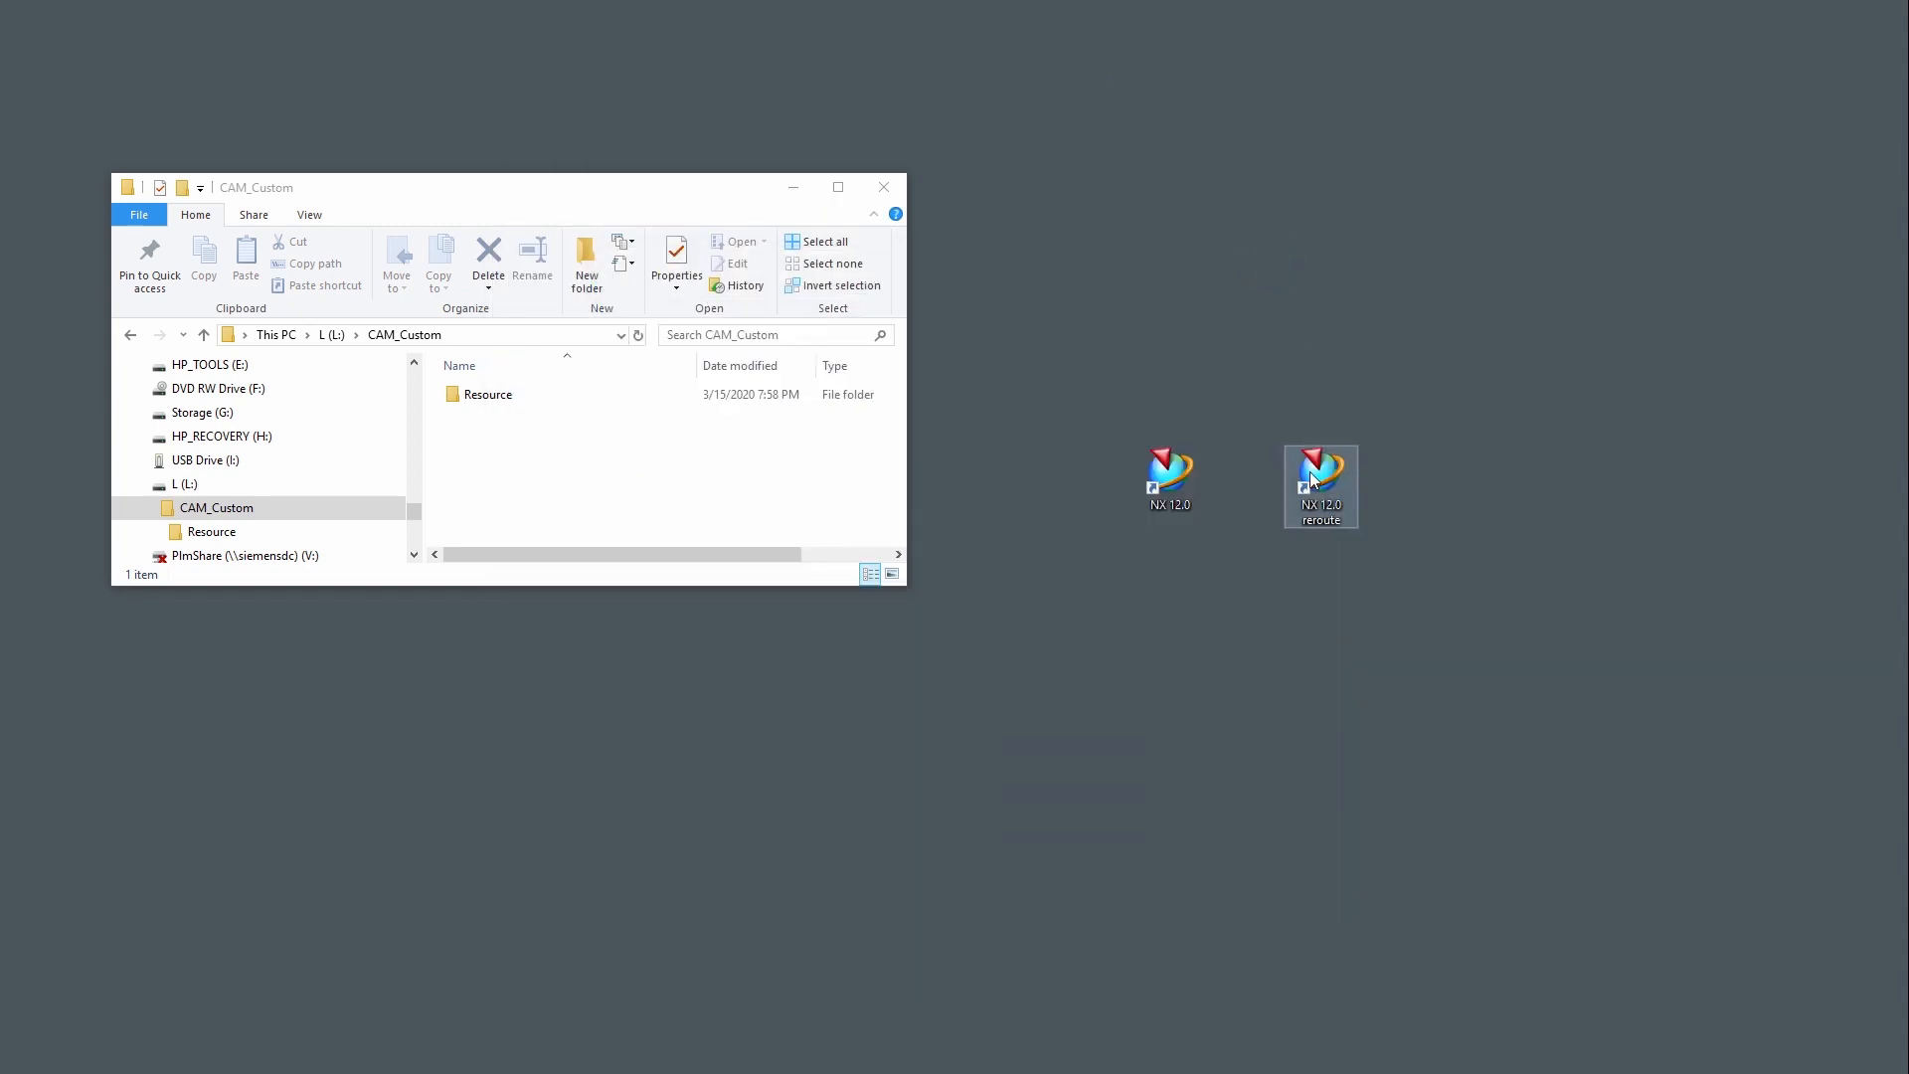
- Check the Start in path in the properties of the NX 12.0 reroute shortcut and close them without changes
right_click(1333, 486)
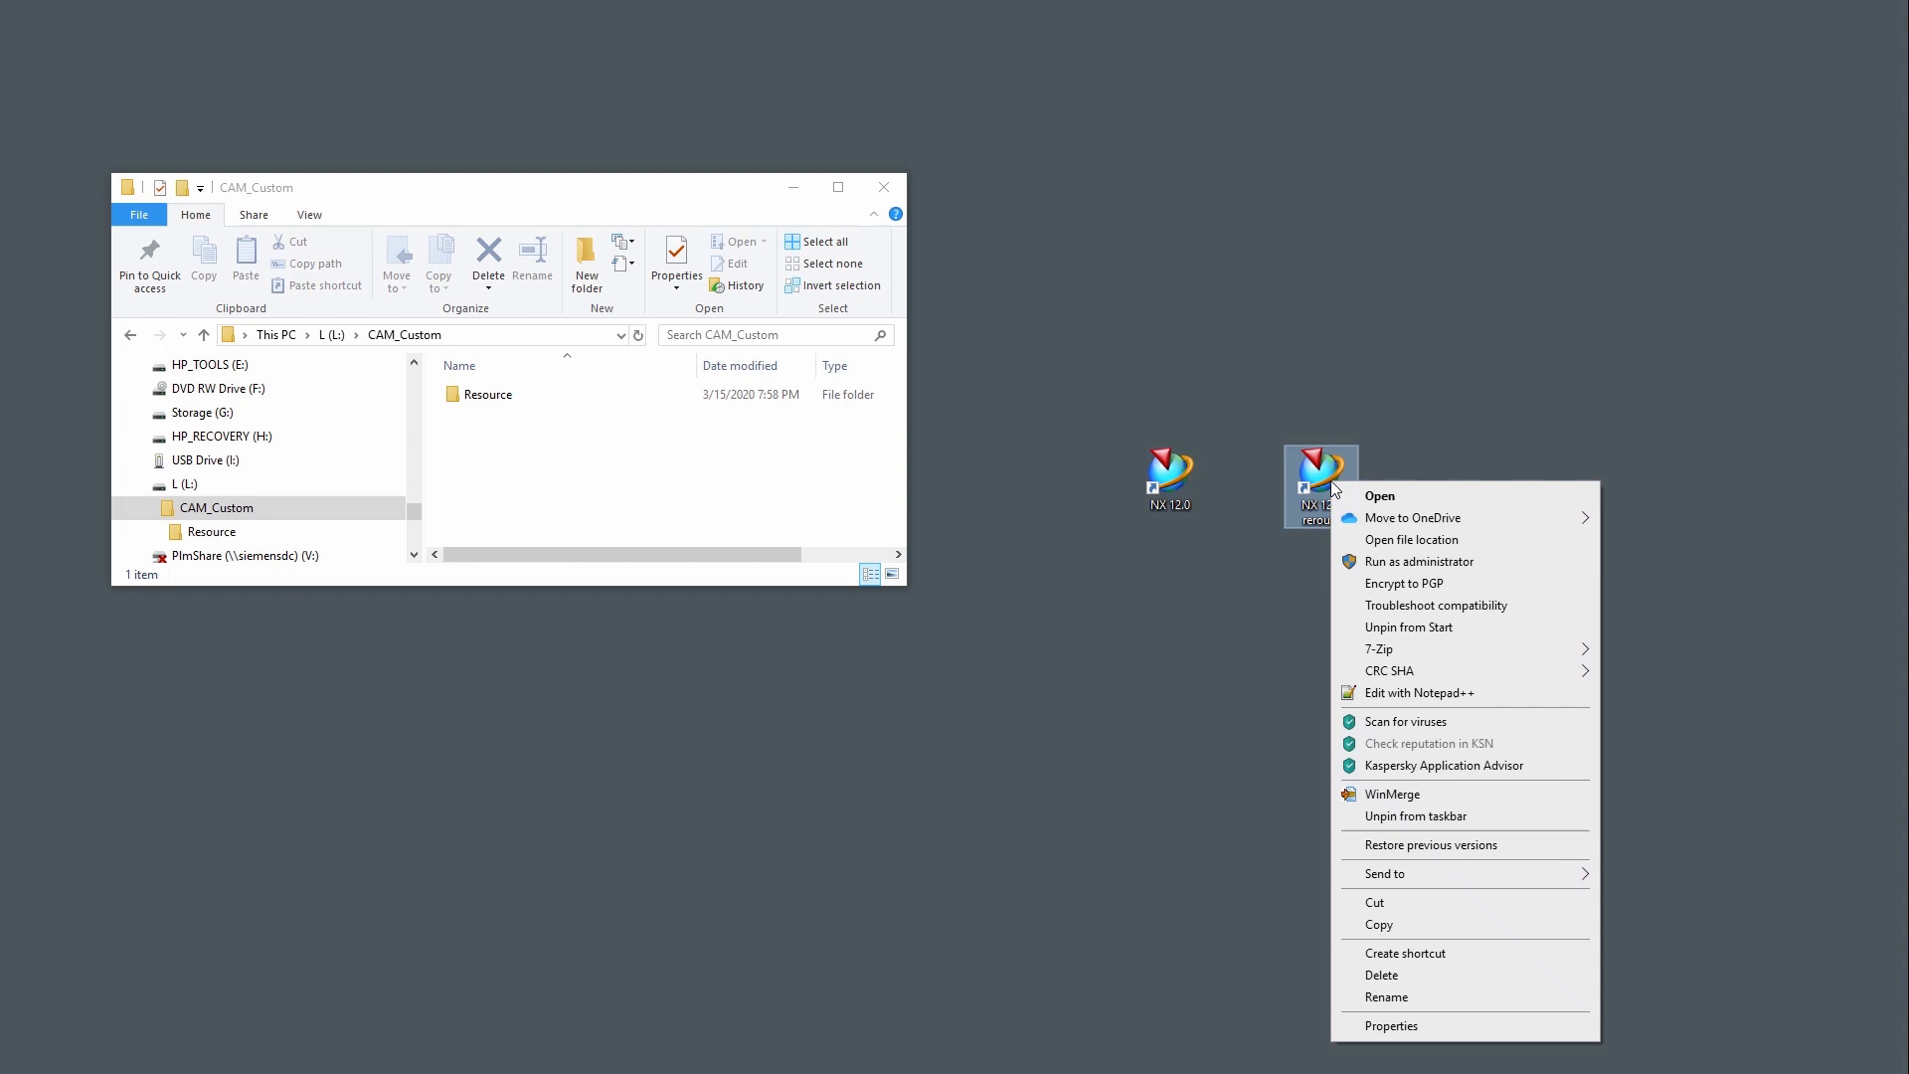
left_click(1389, 1024)
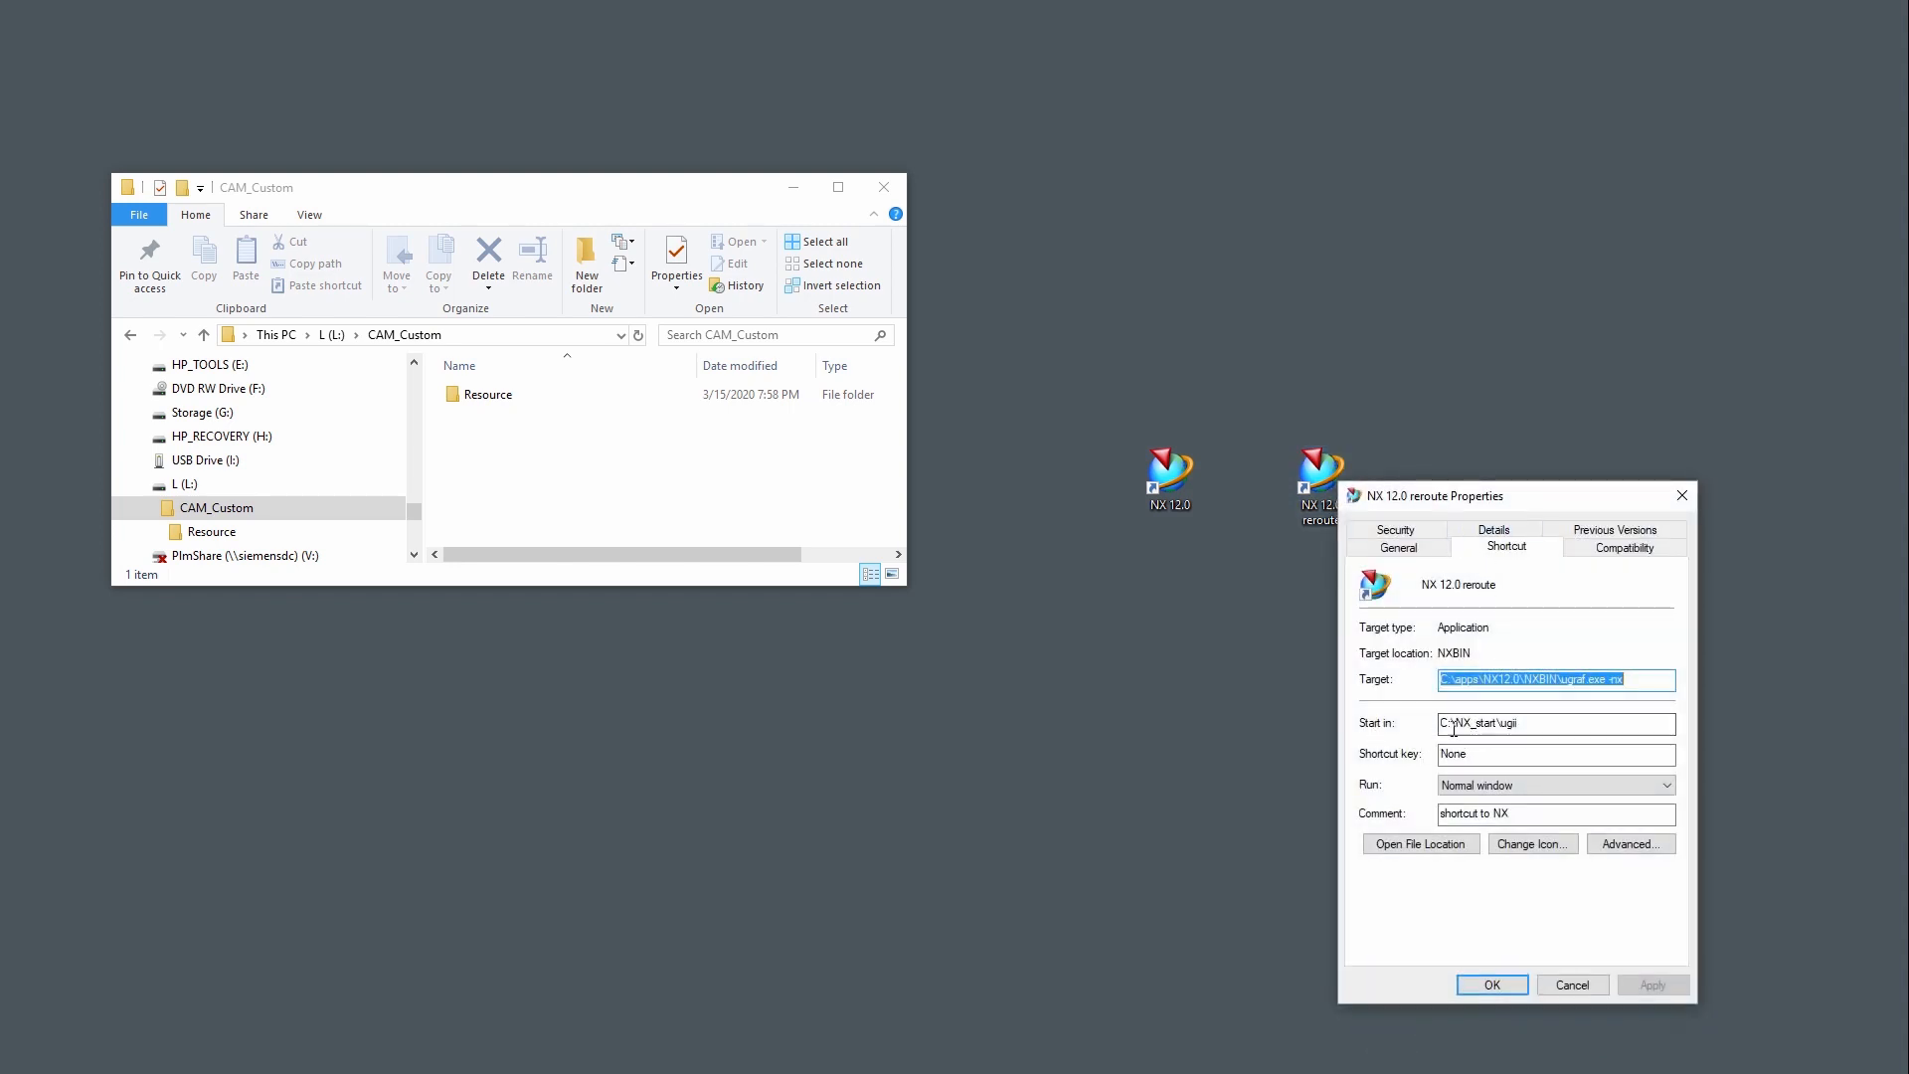
left_click_drag(1531, 726, 1443, 723)
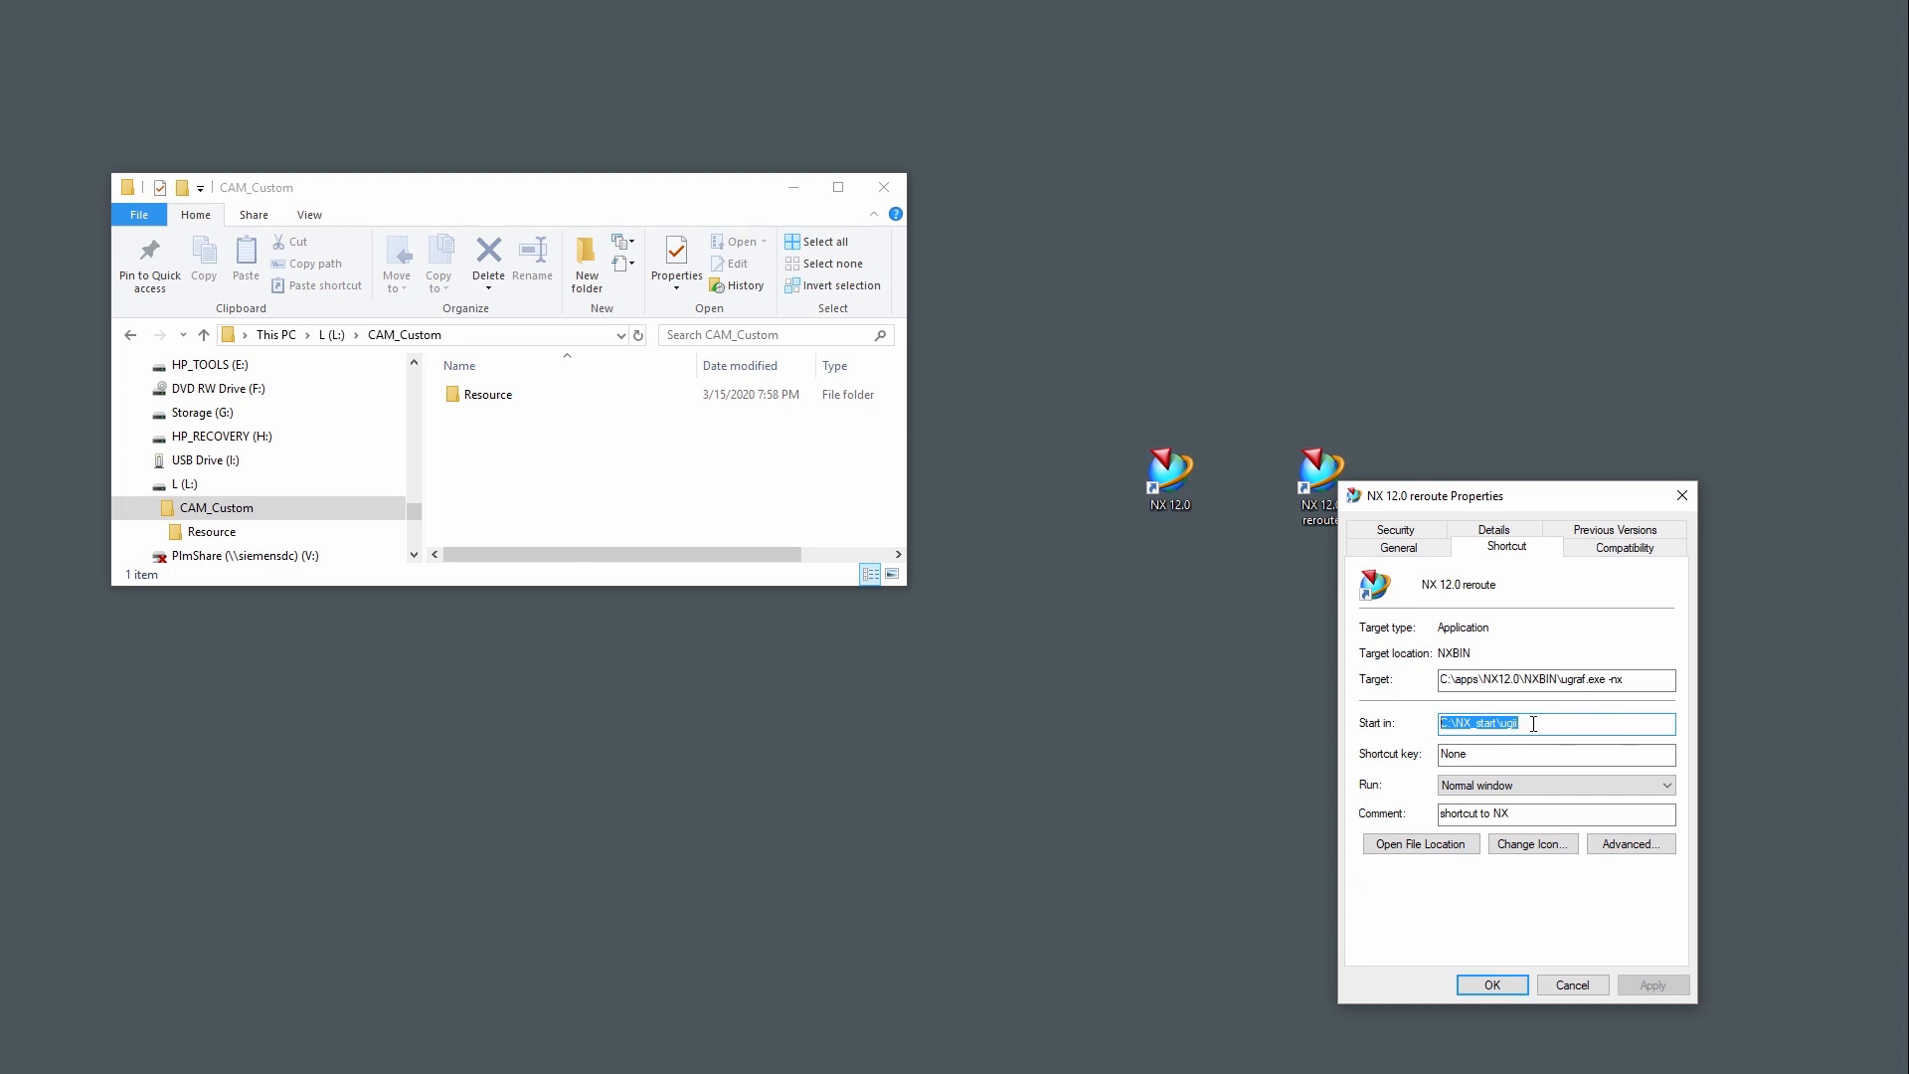
left_click(1575, 986)
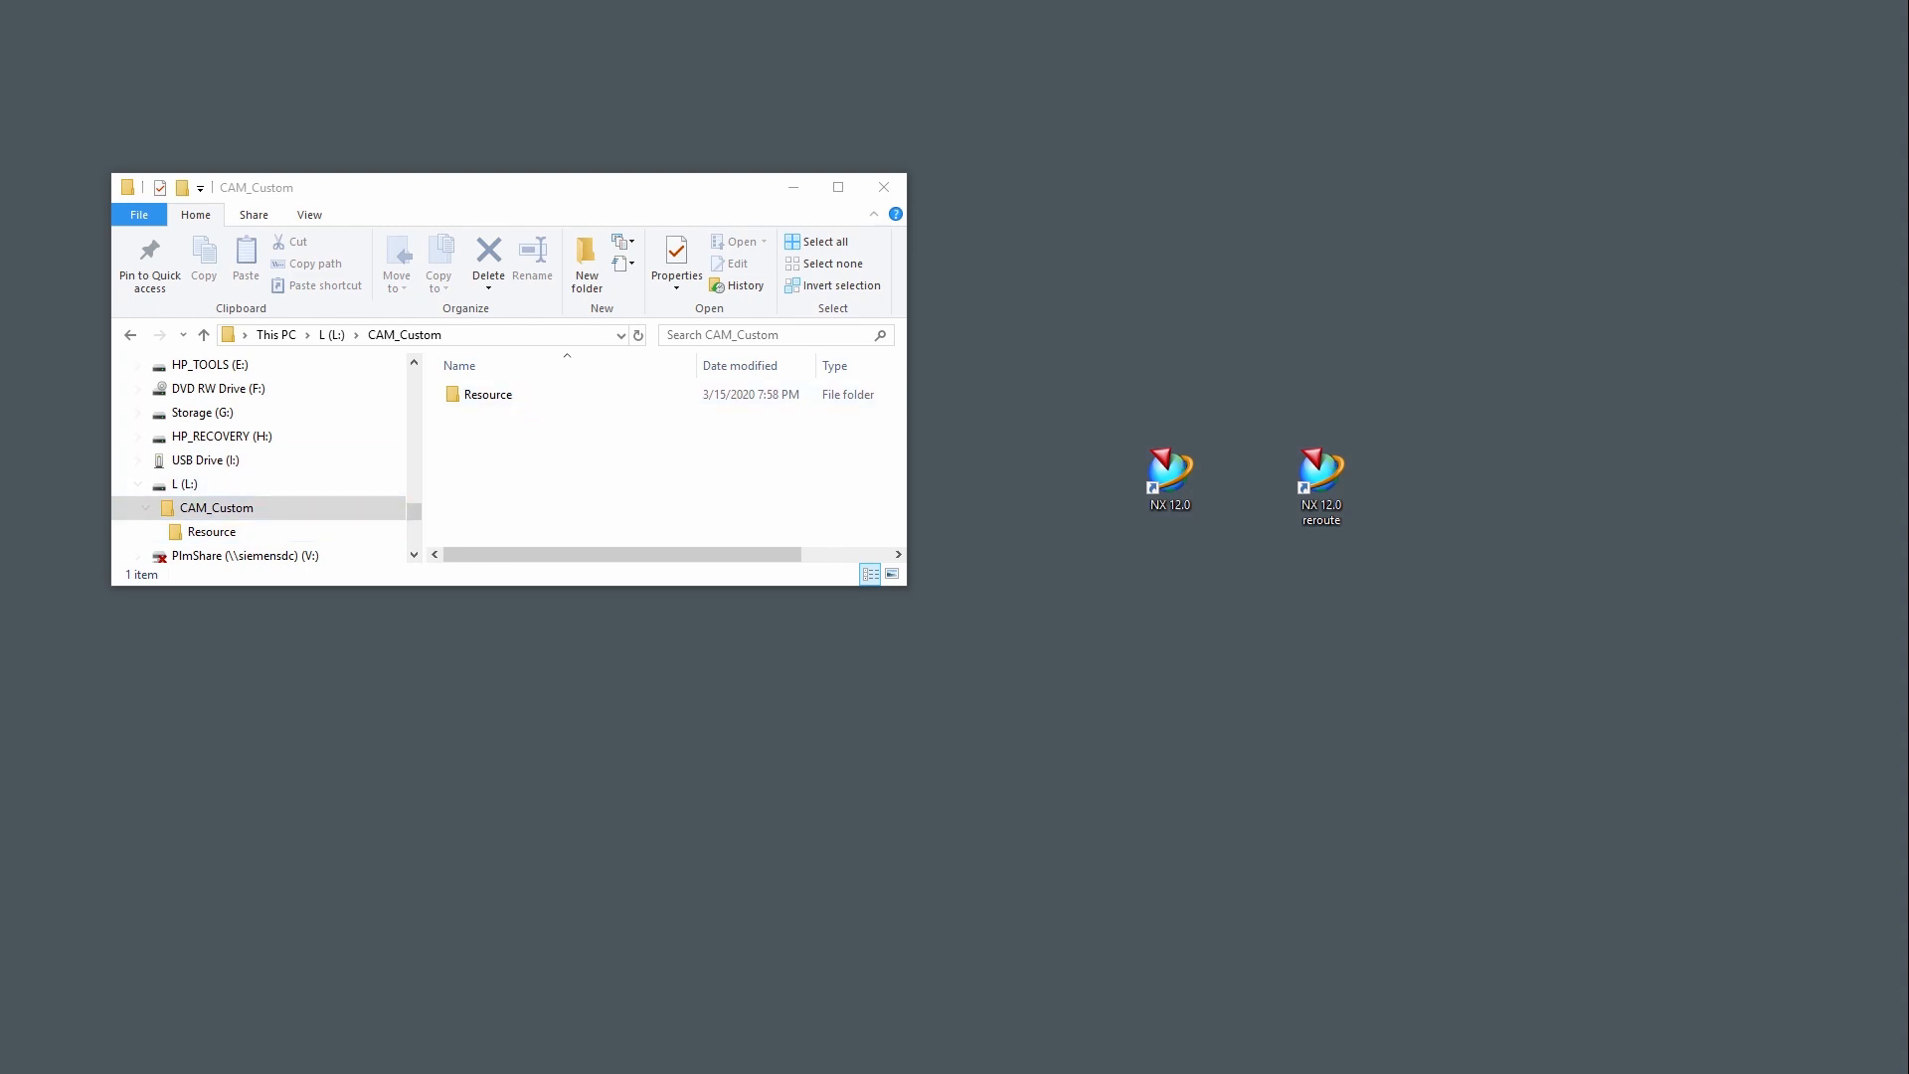
- Remove the closing double quote from the UGII_CAM_RESOURCE_DIR path on line 19 and save ugii_env.dat
key("alt+Tab")
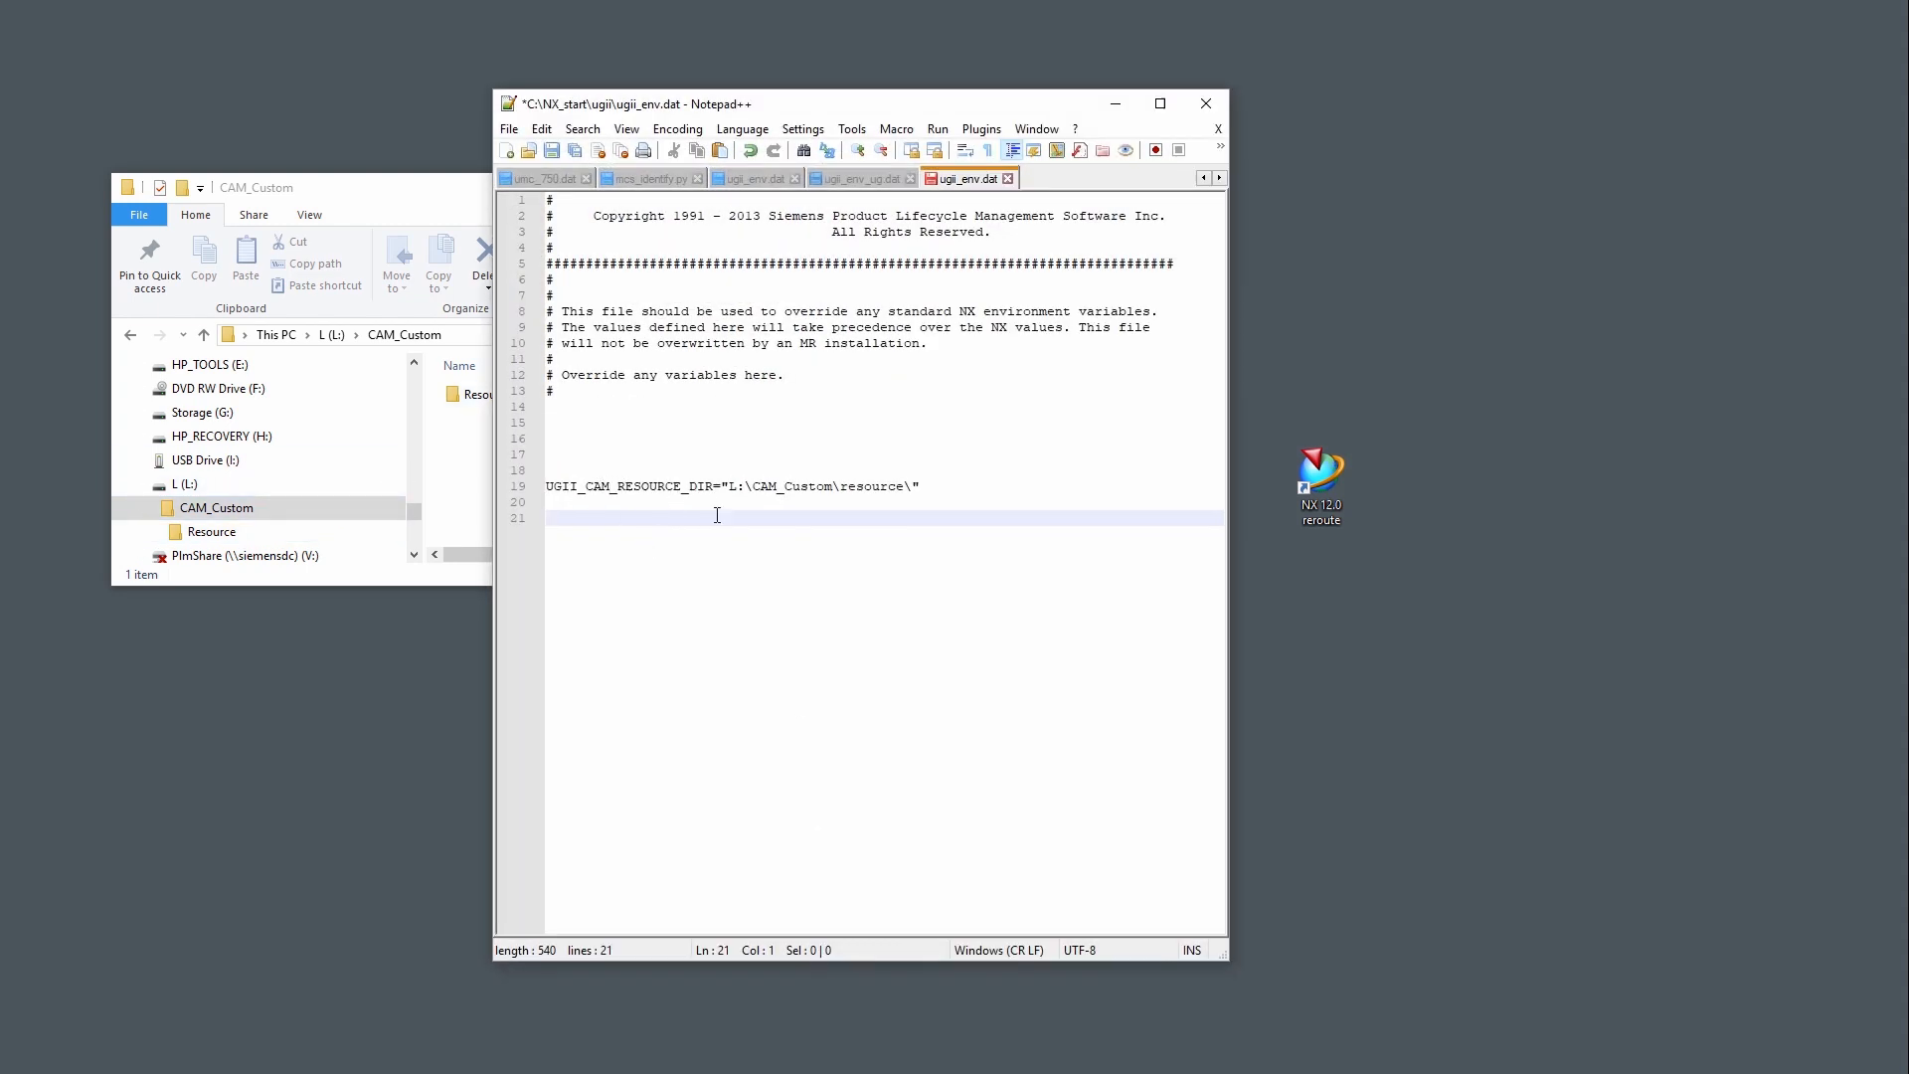
left_click(943, 487)
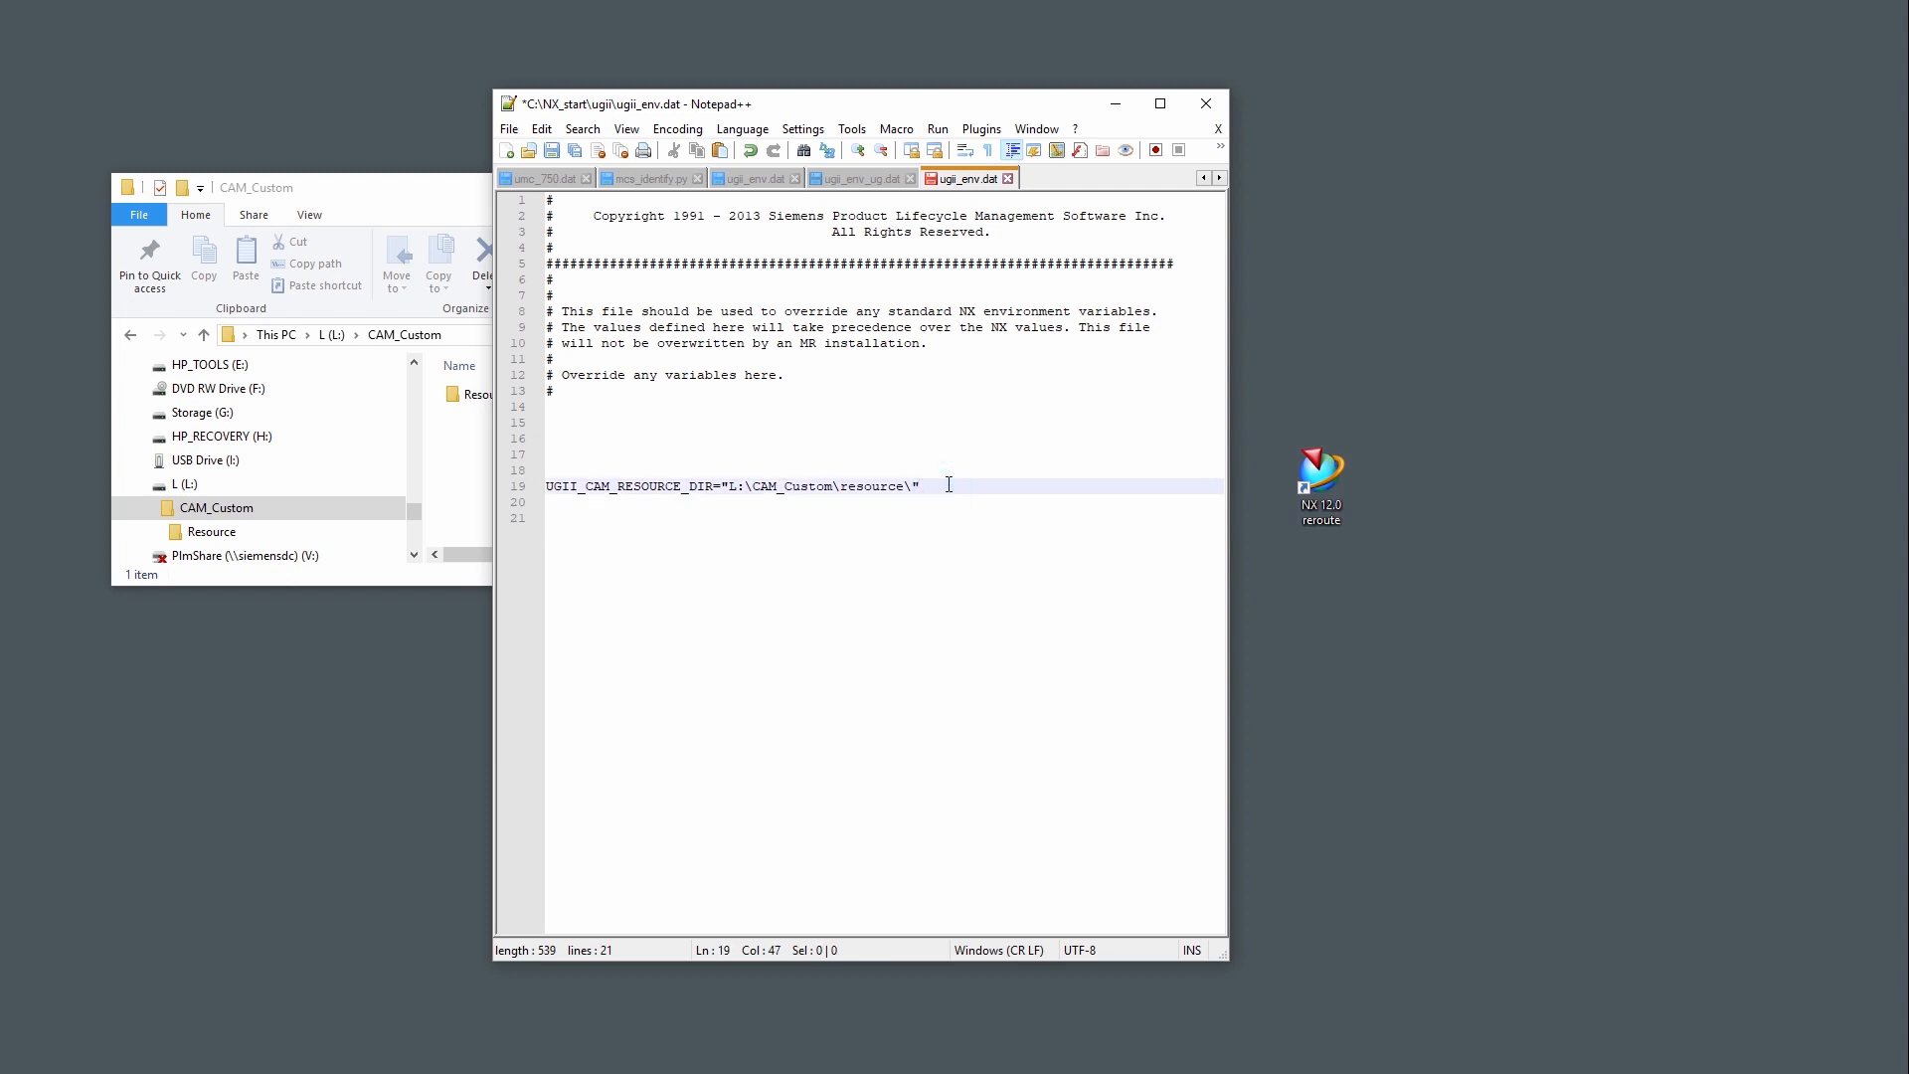
left_click(553, 150)
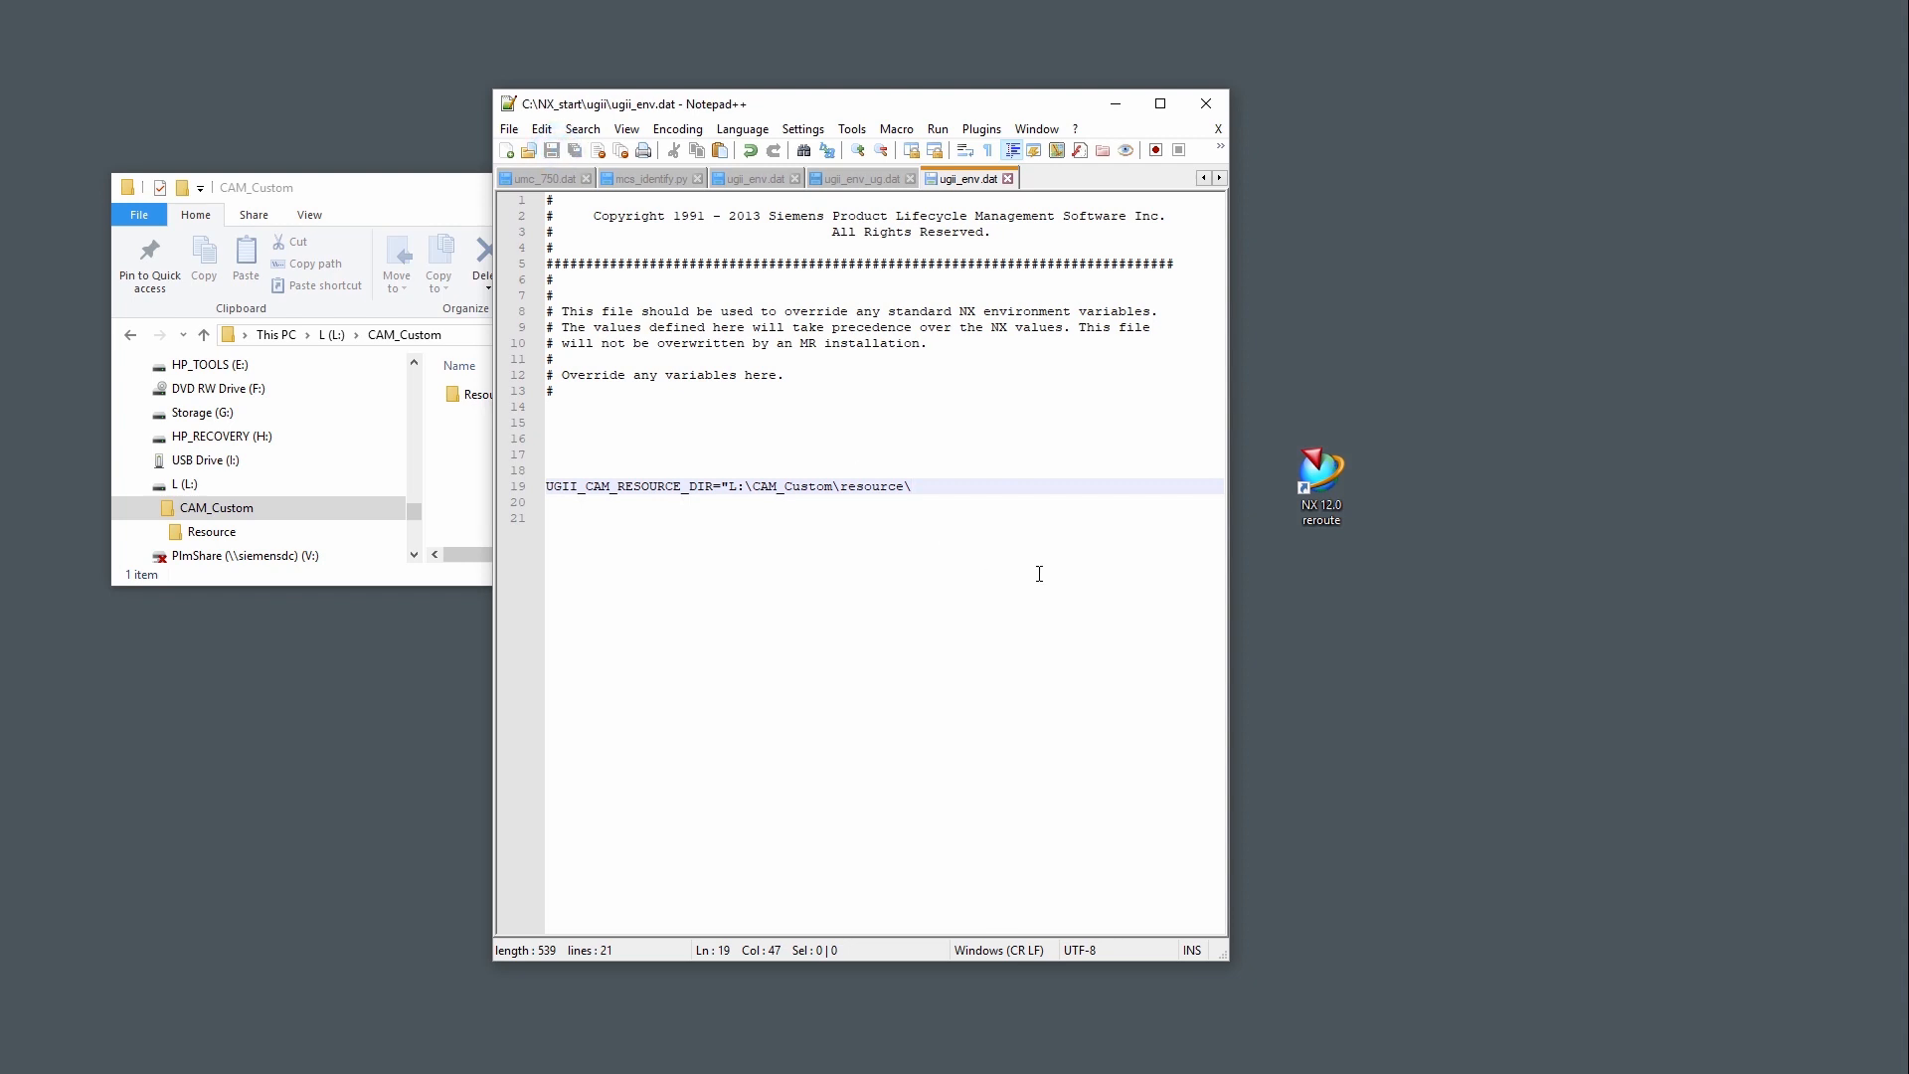
- Launch NX from the NX 12.0 reroute shortcut to test the saved environment file, and dismiss the initialization error
double_click(1326, 474)
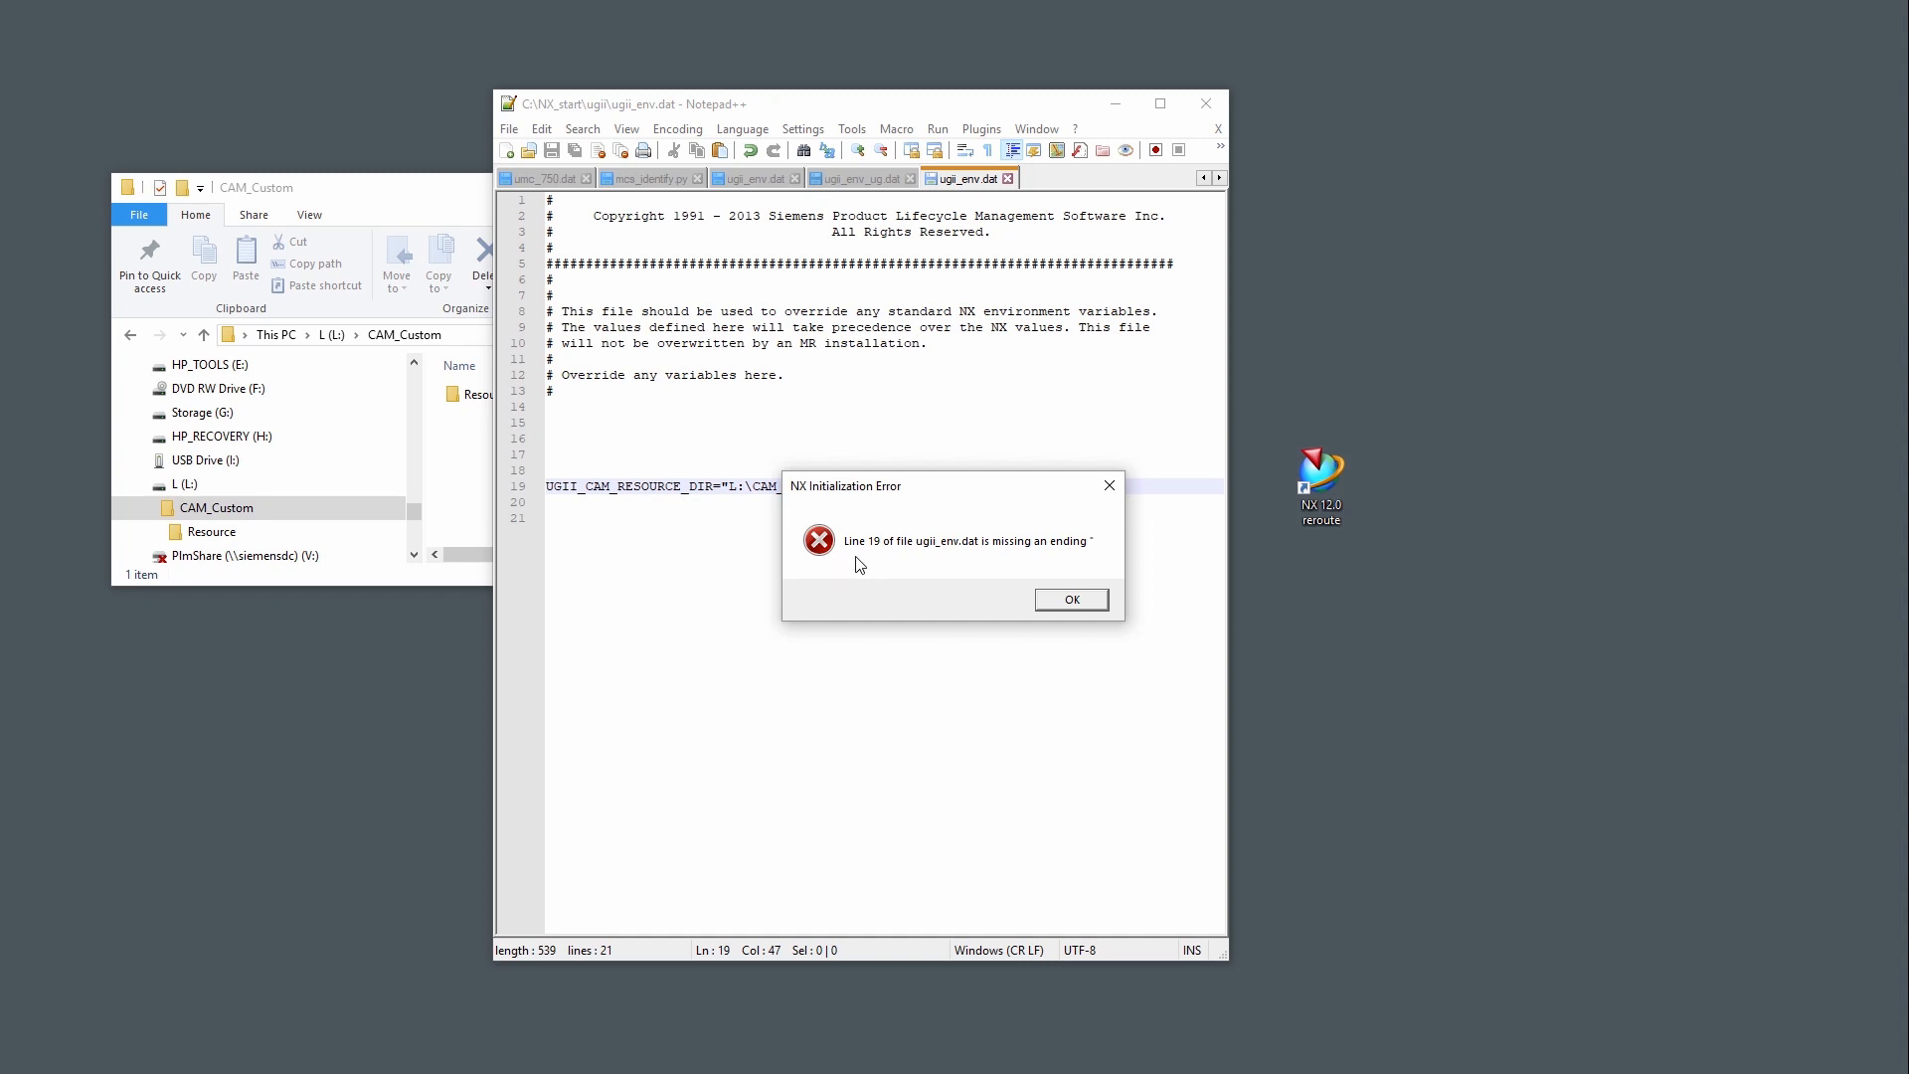
left_click(957, 543)
left_click_drag(916, 484, 890, 541)
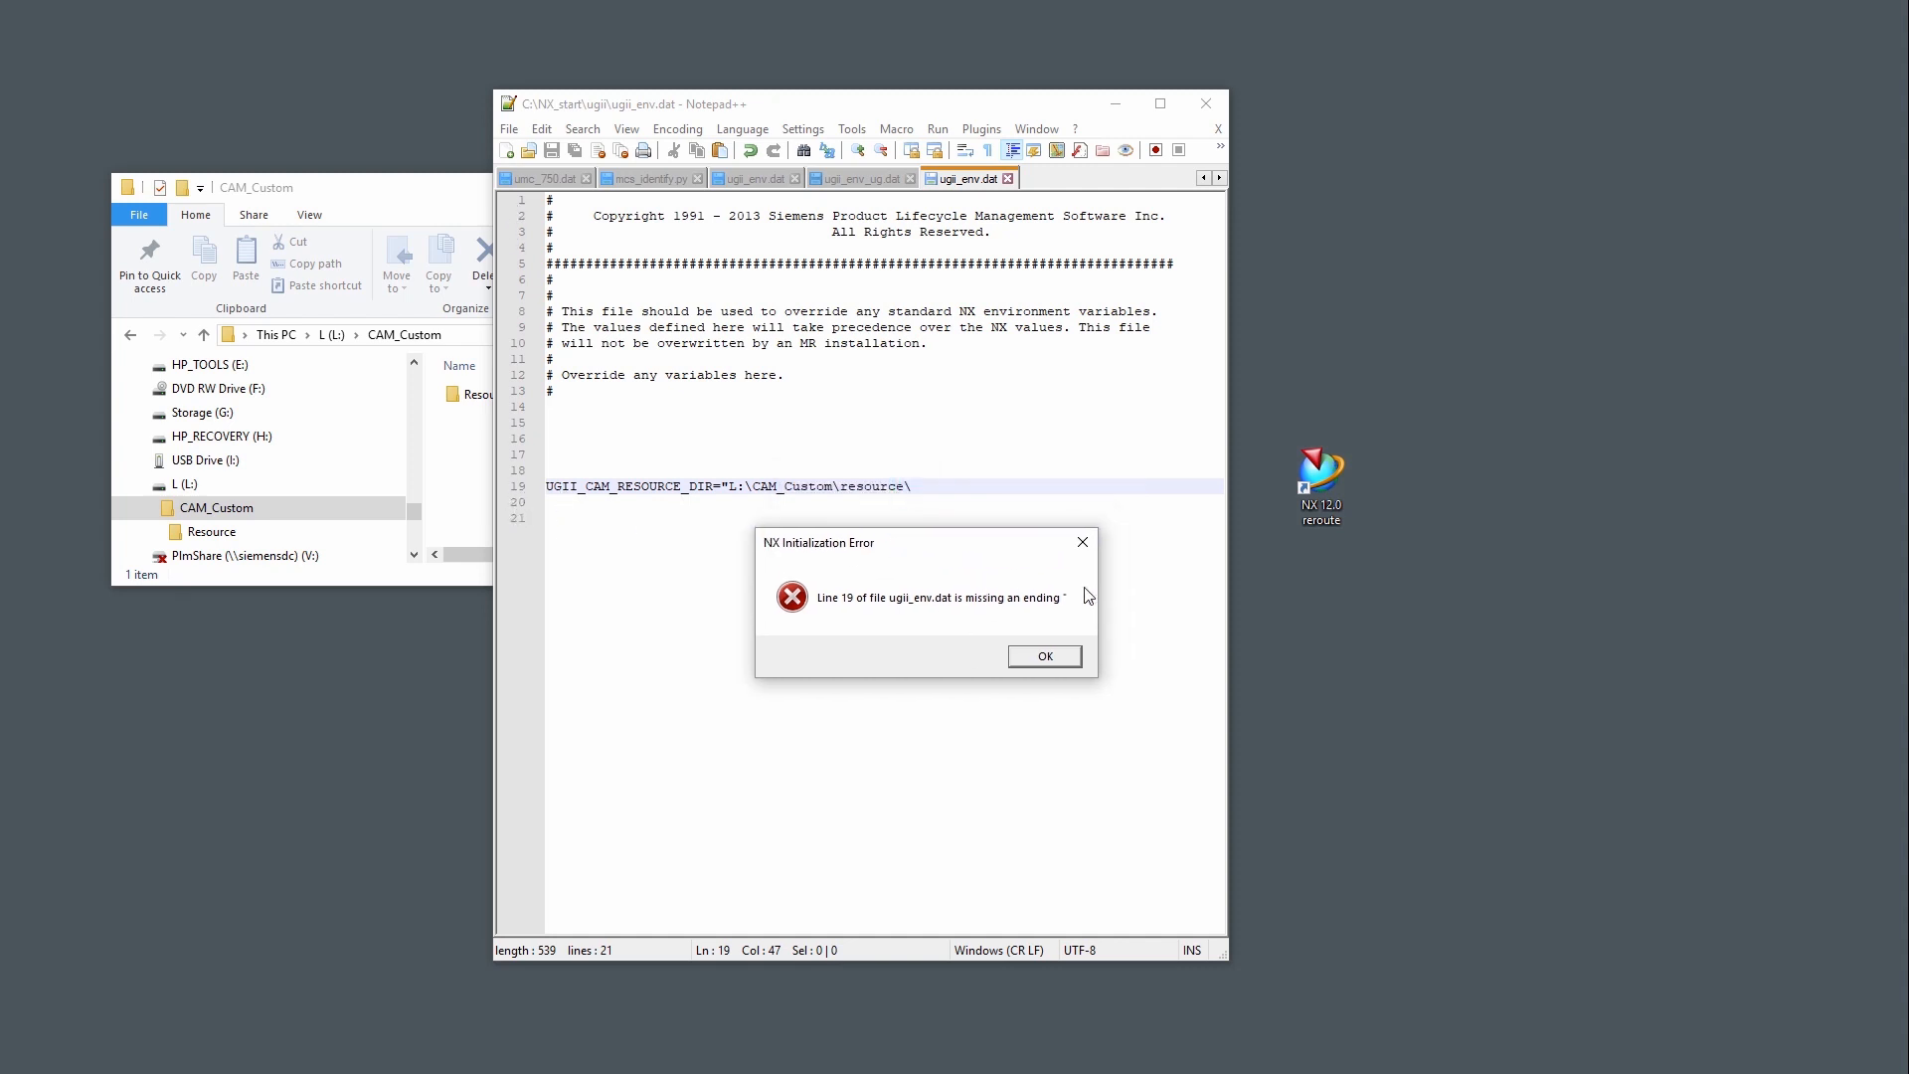
left_click(1048, 658)
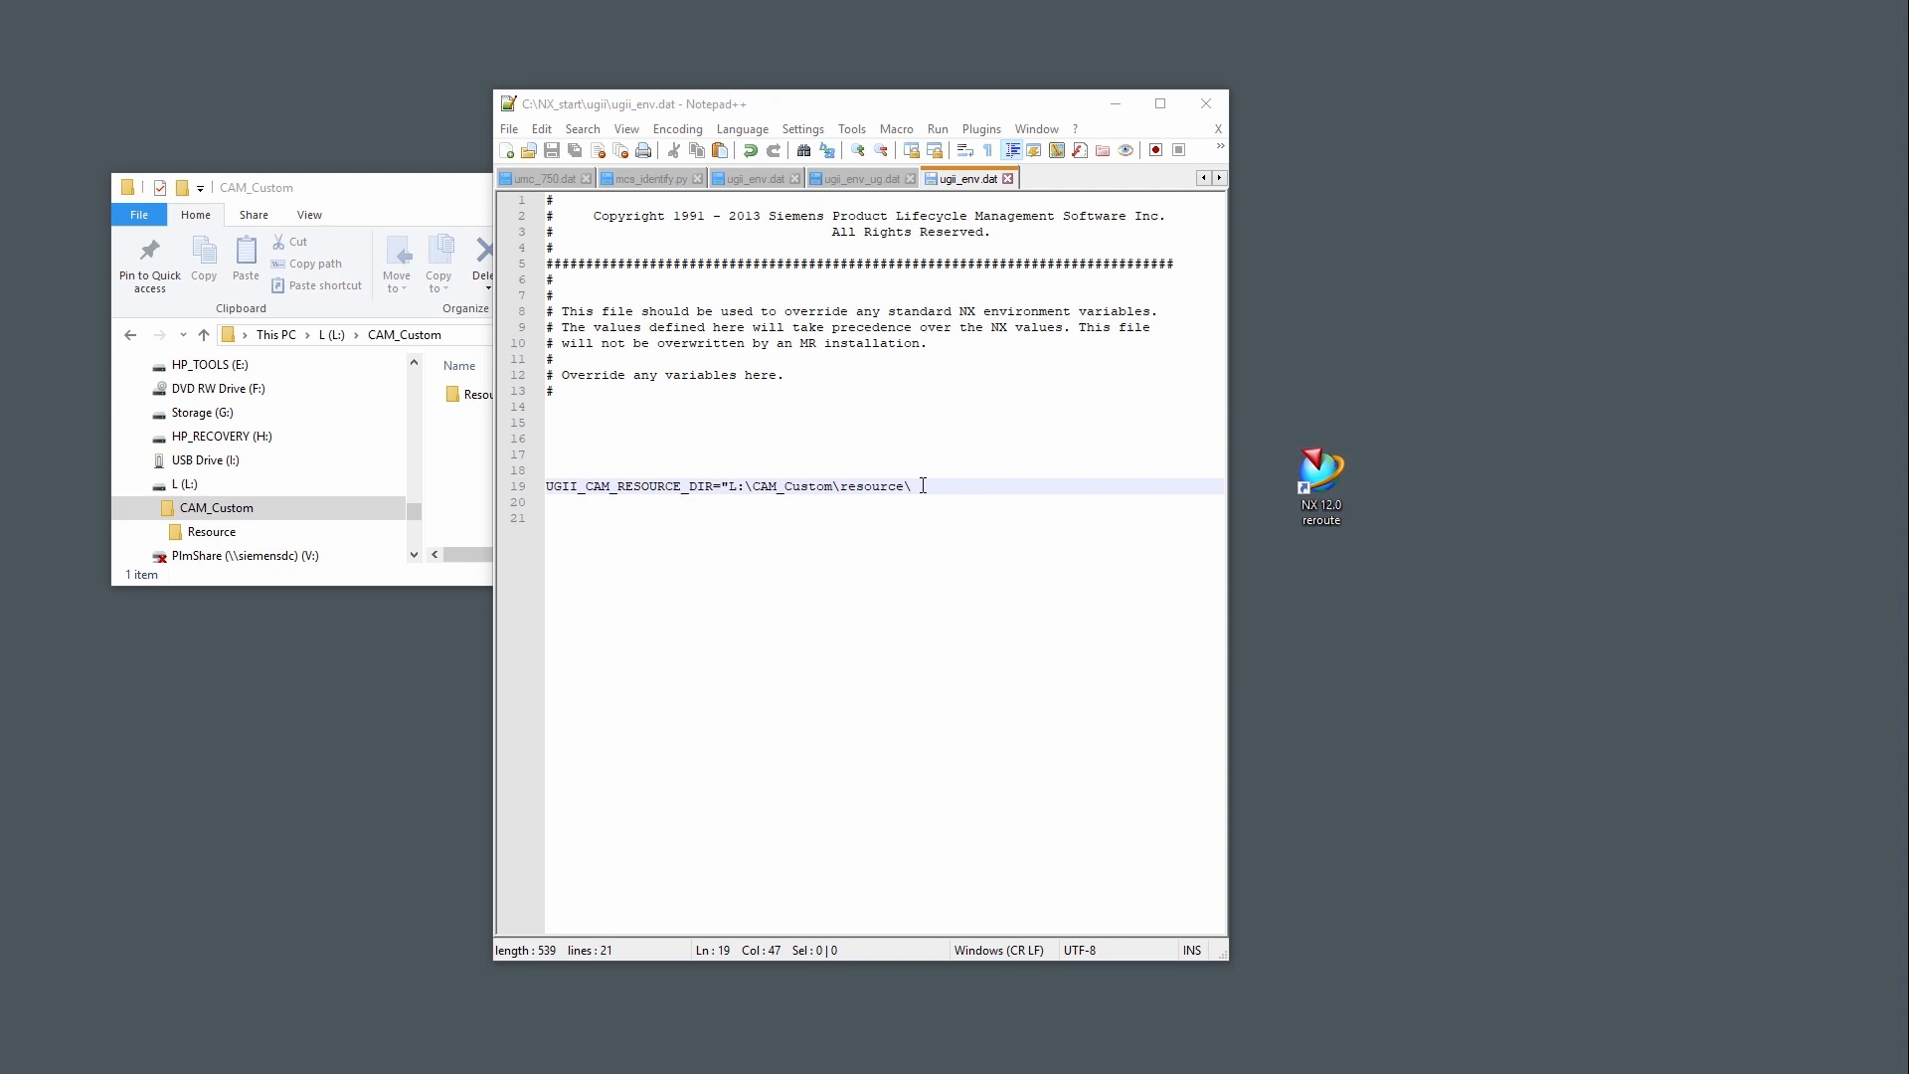
- Insert a stray F after RESOURCE in the variable name on line 19 and delete it again
left_click(681, 486)
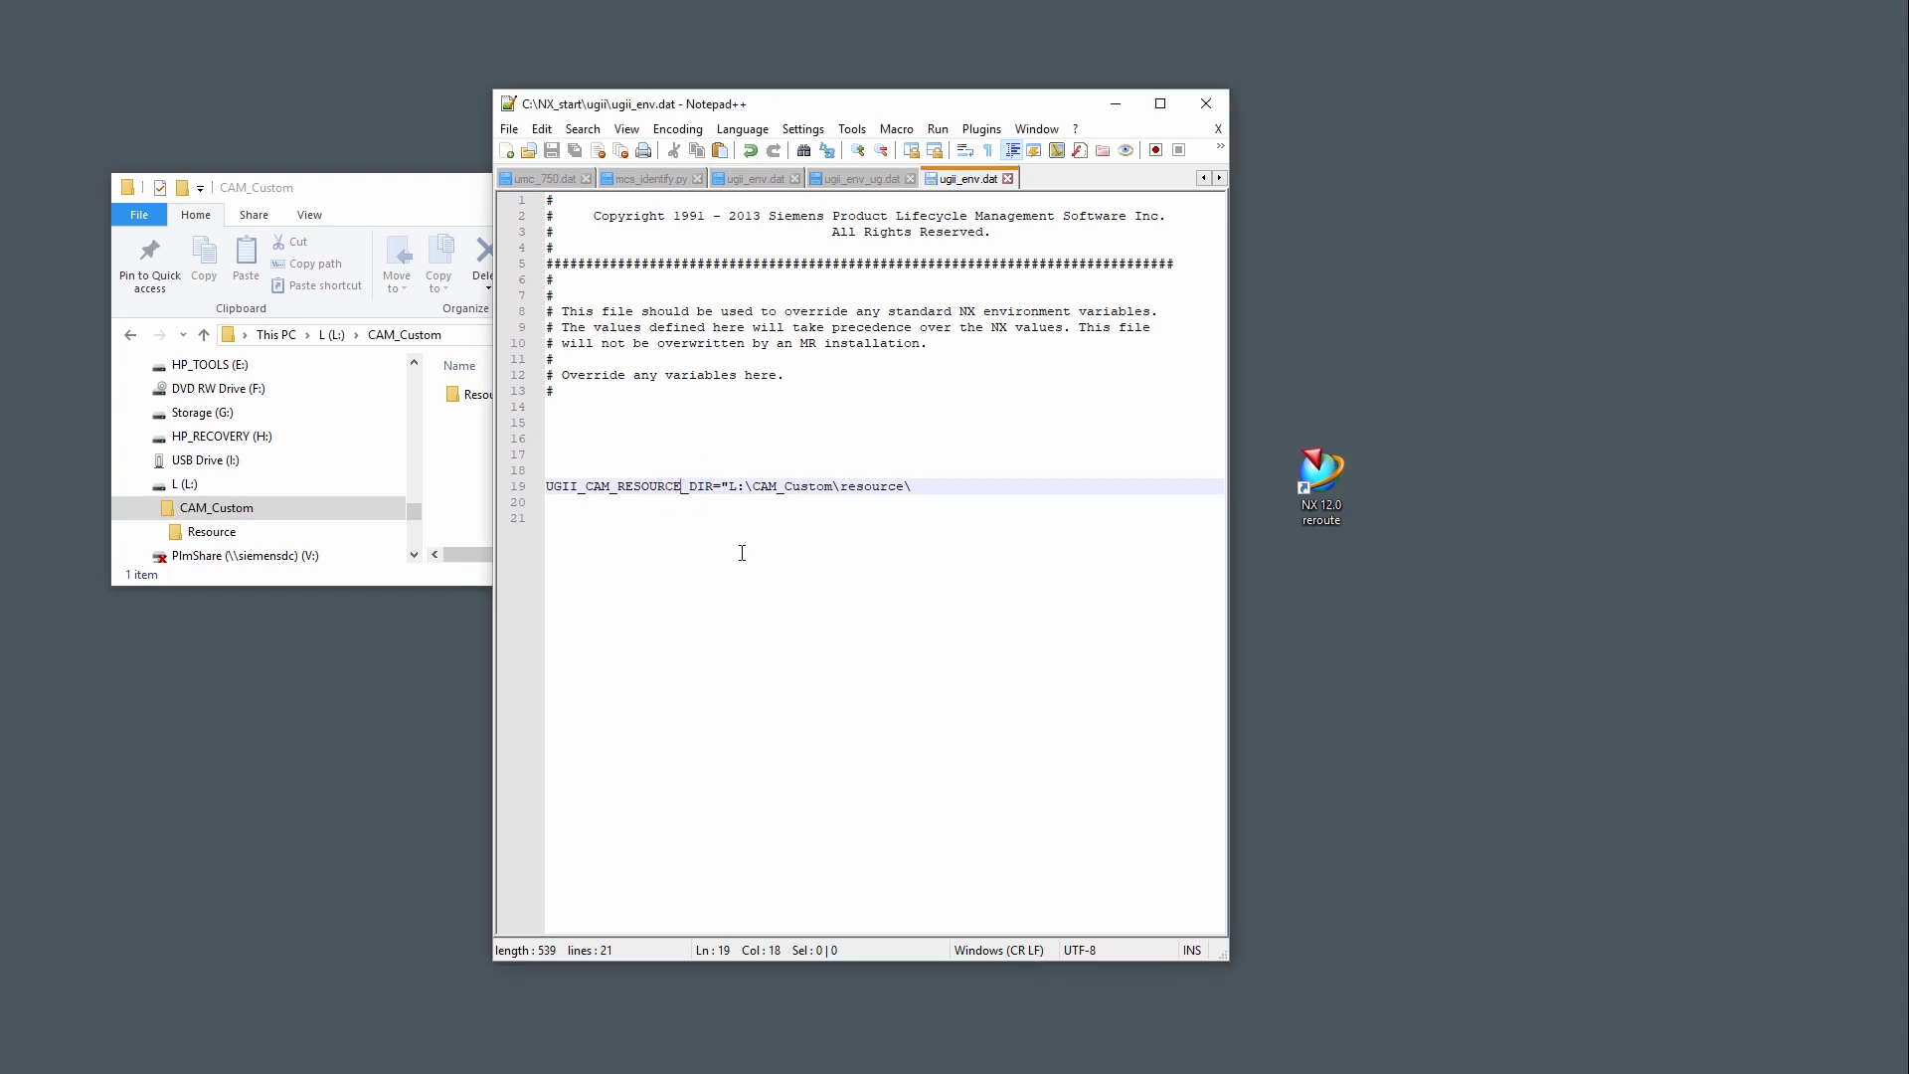
type("F")
left_click(709, 577)
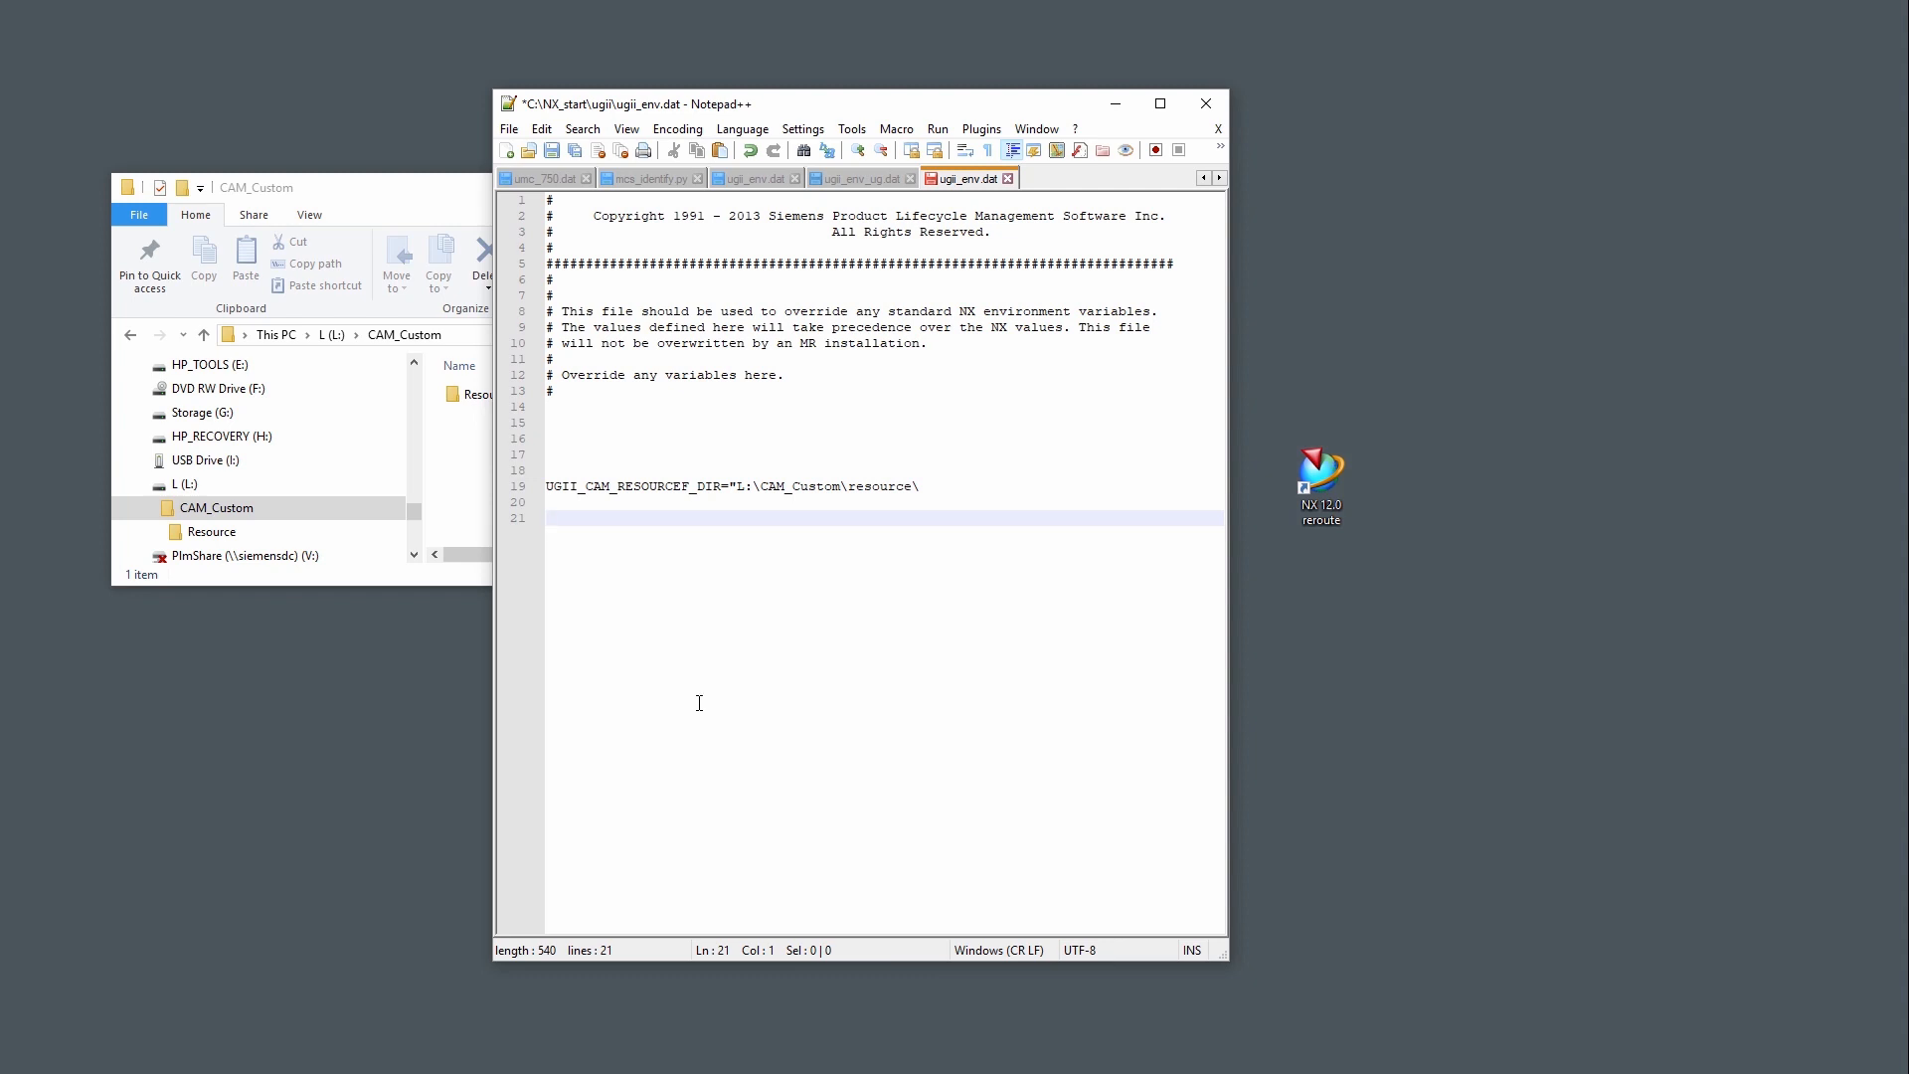
left_click(688, 487)
key("BackSpace")
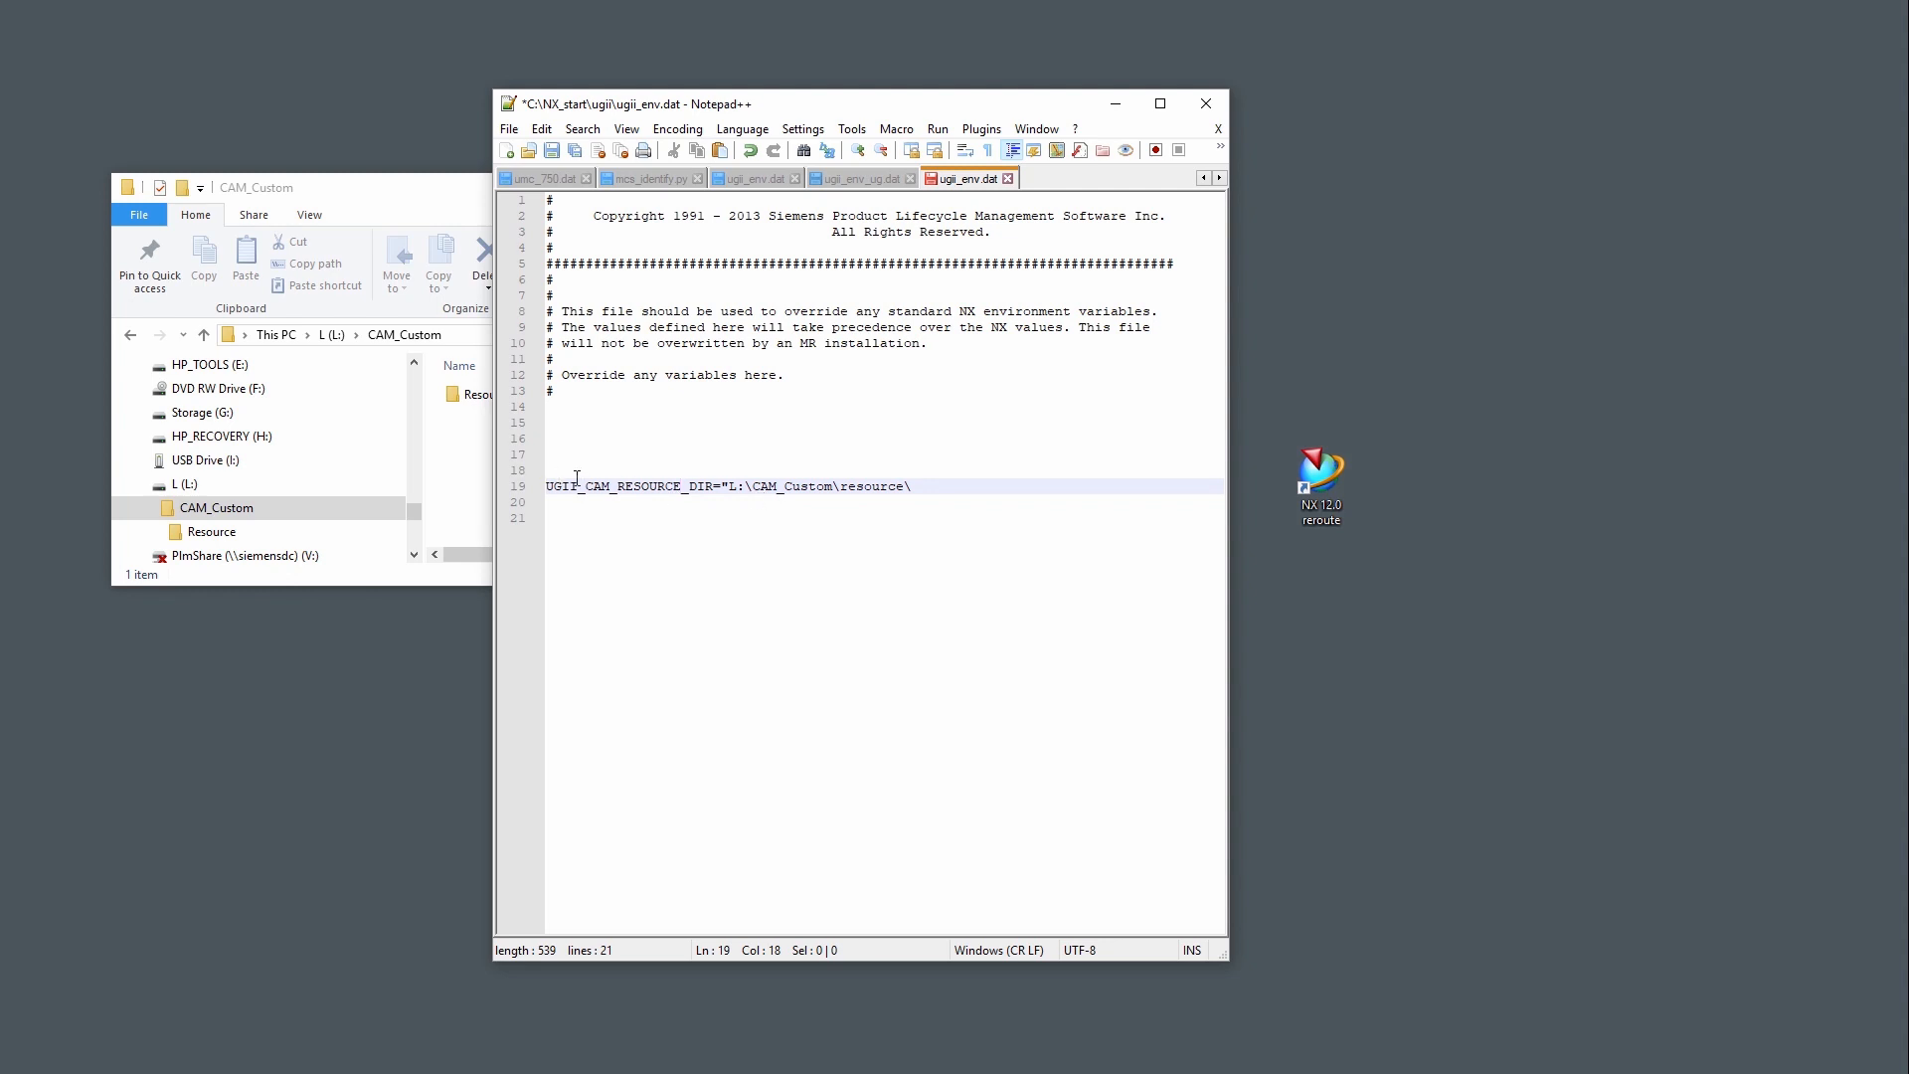